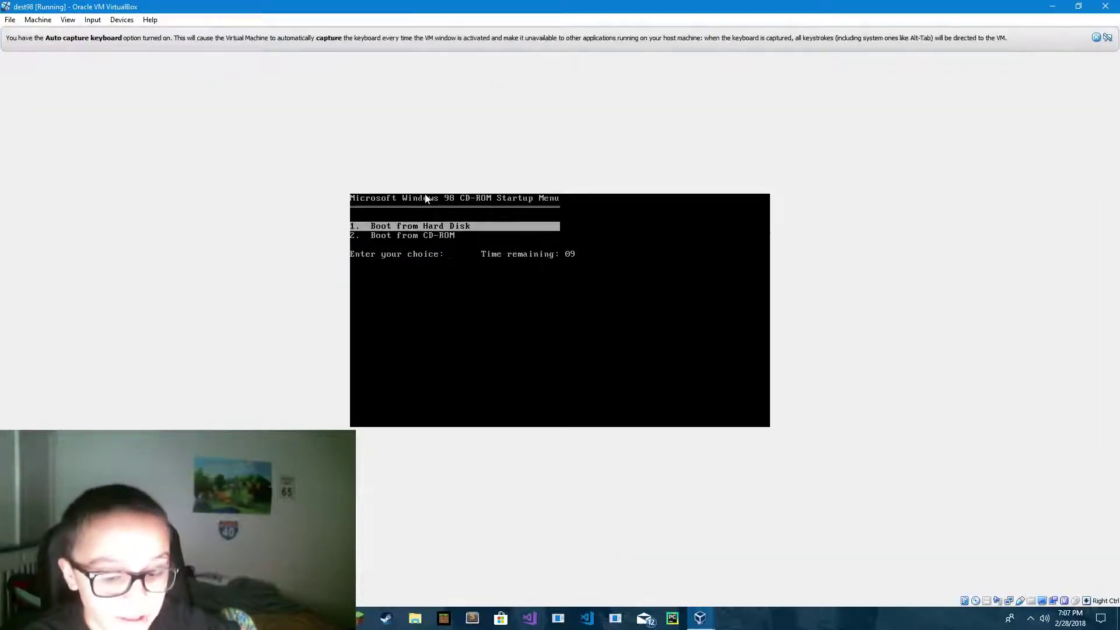
Step: Boot the Windows 98 guest from its hard disk and skip the network password prompt
{"action": "key", "text": "Return"}
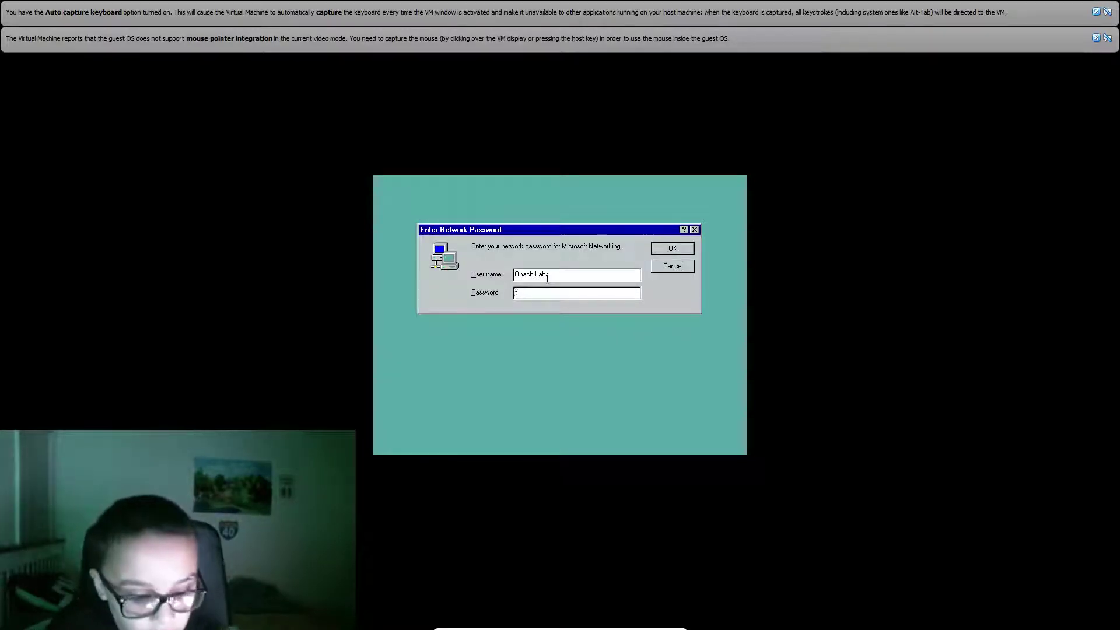
{"action": "key", "text": "Return"}
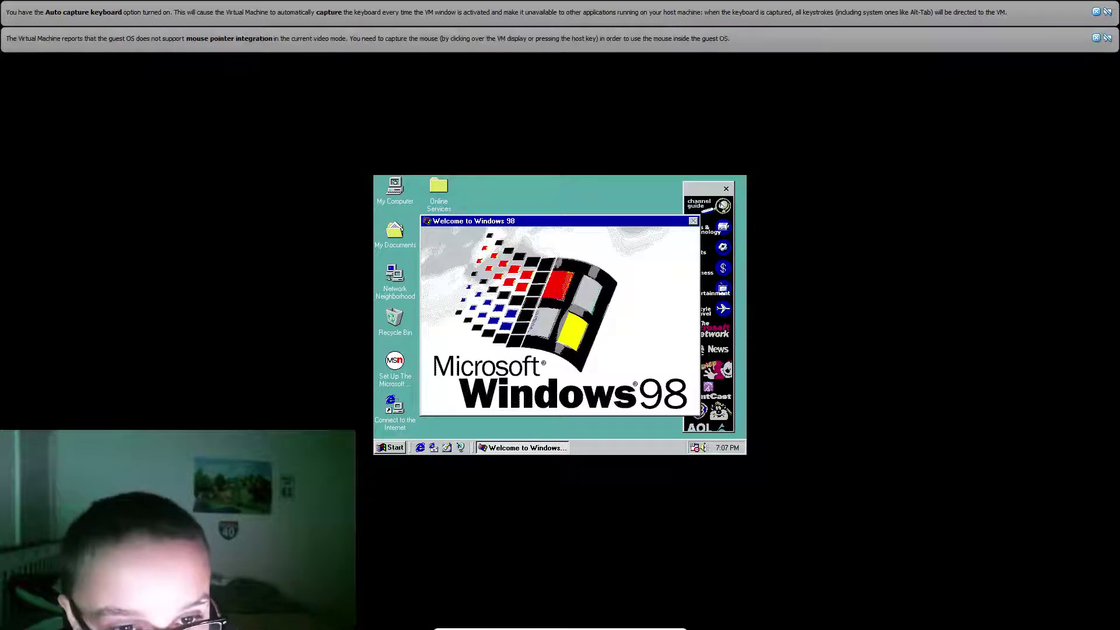
Step: Open My Computer and bring up the options for the C: drive
{"action": "left_click", "coordinate": [396, 190]}
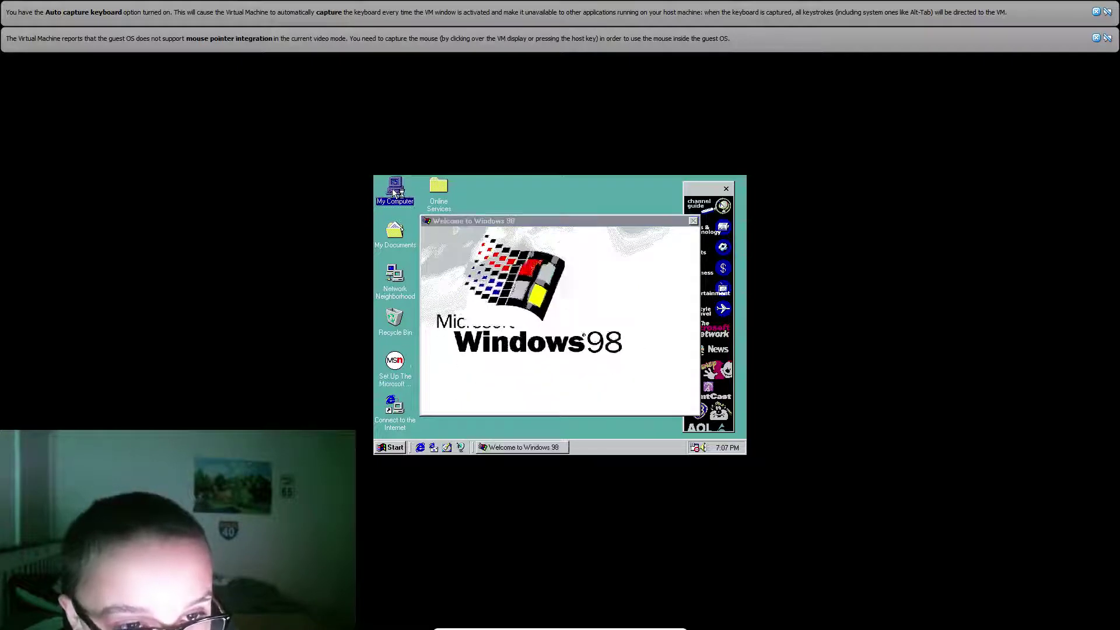
{"action": "double_click", "coordinate": [395, 190]}
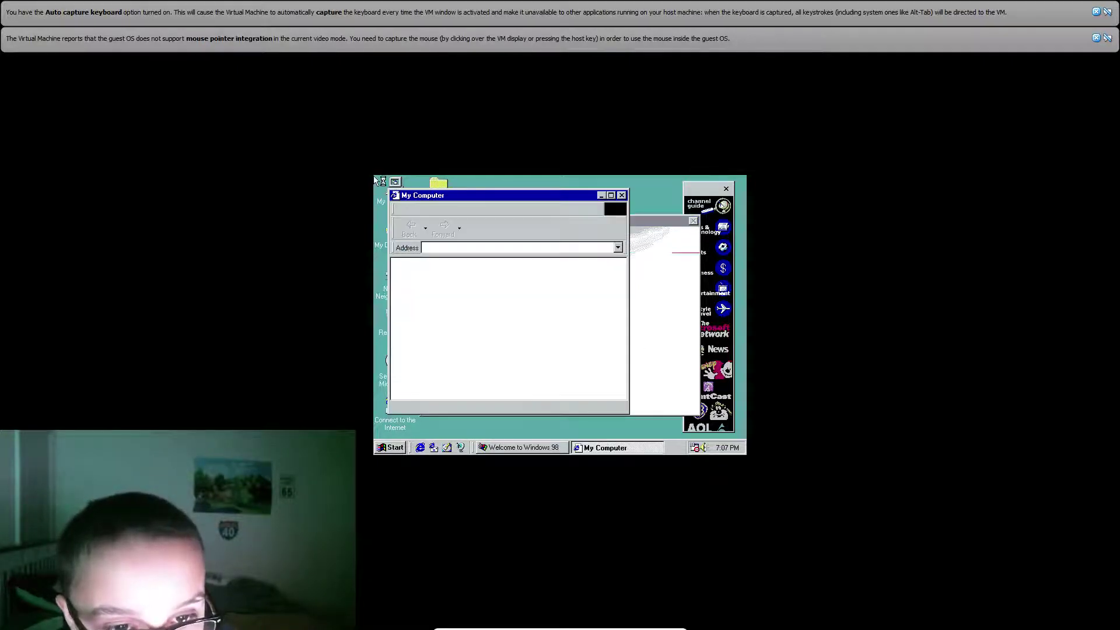
{"action": "left_click_drag", "start_coordinate": [605, 305], "coordinate": [636, 326]}
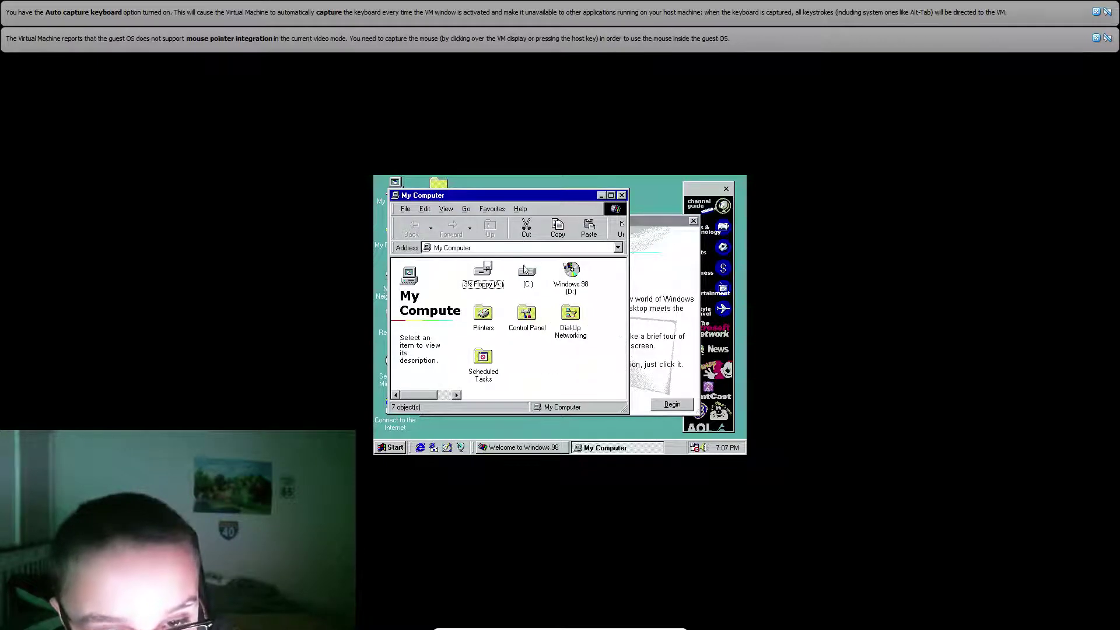
{"action": "right_click", "coordinate": [528, 274]}
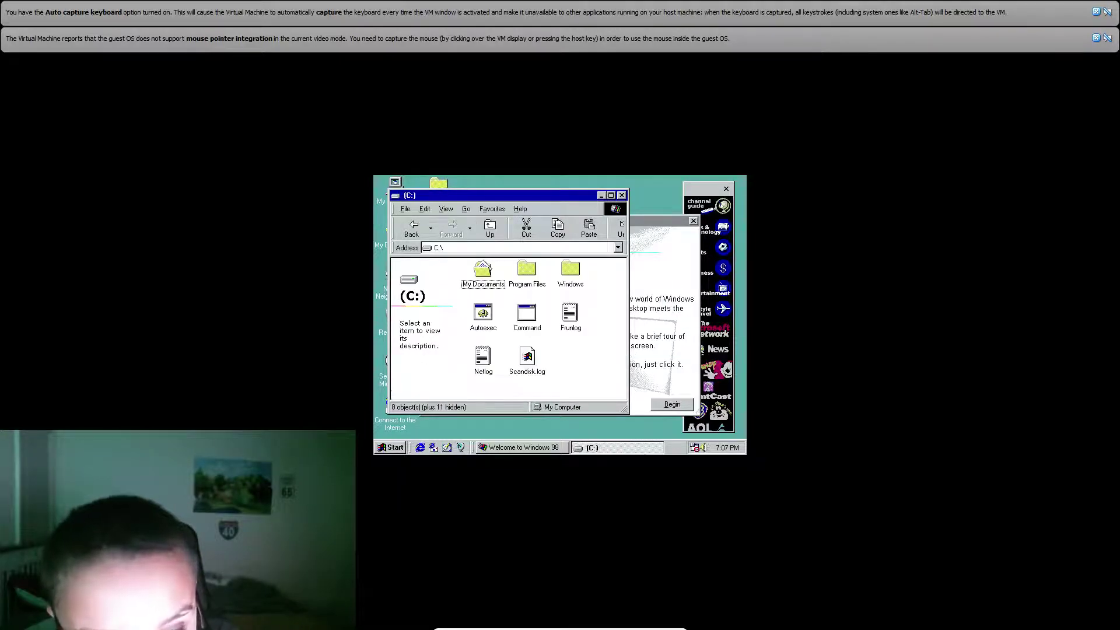
Step: Dismiss the taskbar menu and bring up the Close Program task list with Ctrl+Alt+Del
{"action": "right_click", "coordinate": [670, 450]}
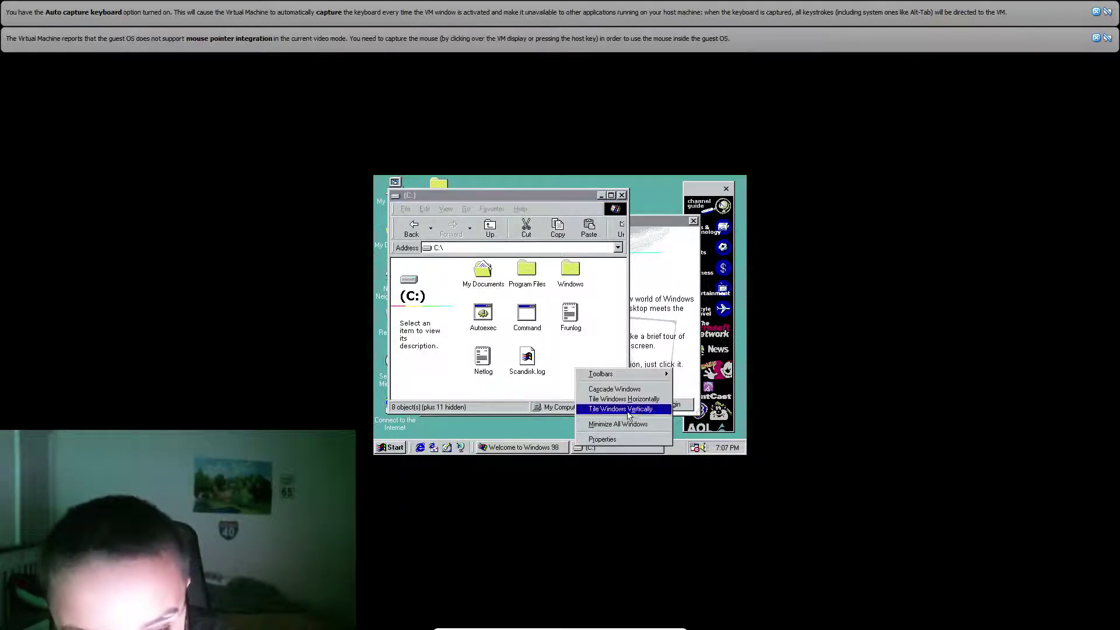
{"action": "left_click", "coordinate": [514, 420]}
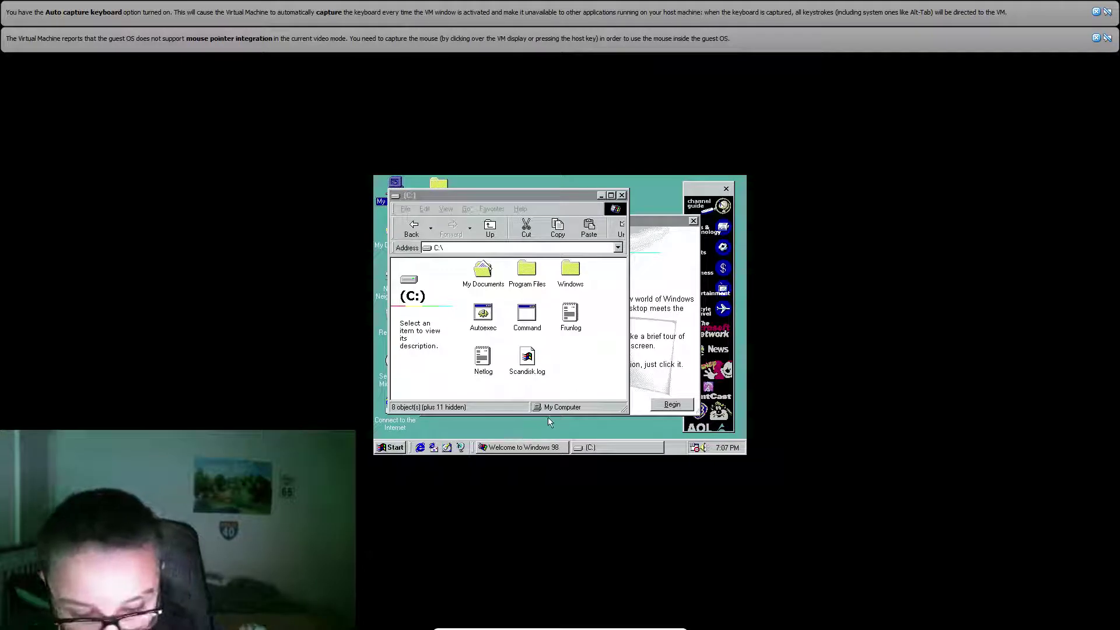
{"action": "key", "text": "ctrl+alt+Delete"}
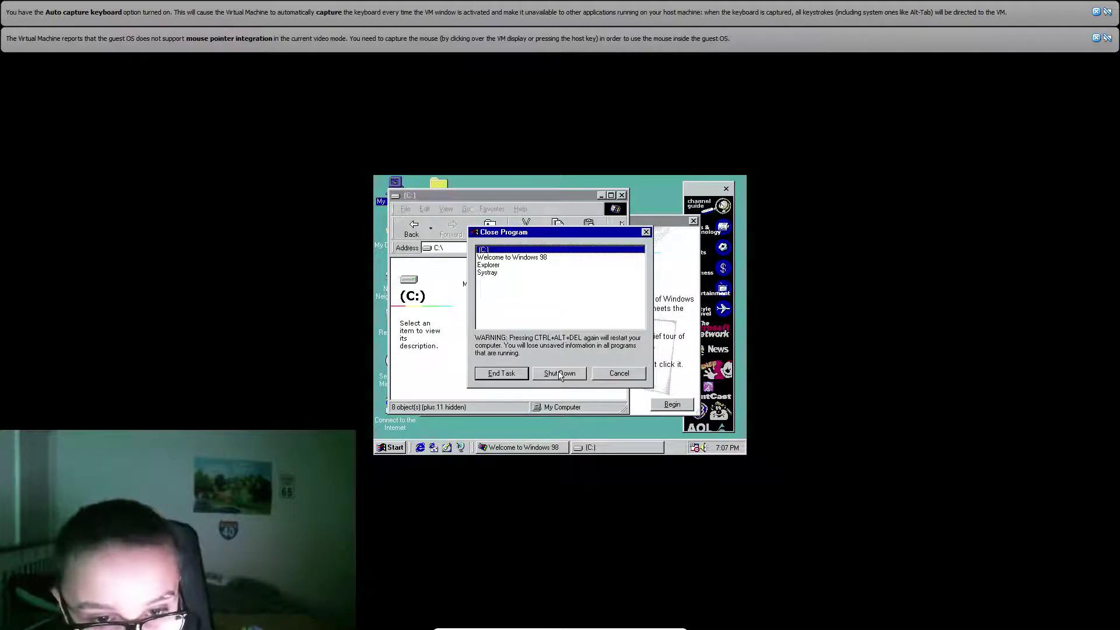
Step: Pick Systray in the Close Program list, end it, then select all with Ctrl+A
{"action": "left_click", "coordinate": [488, 273]}
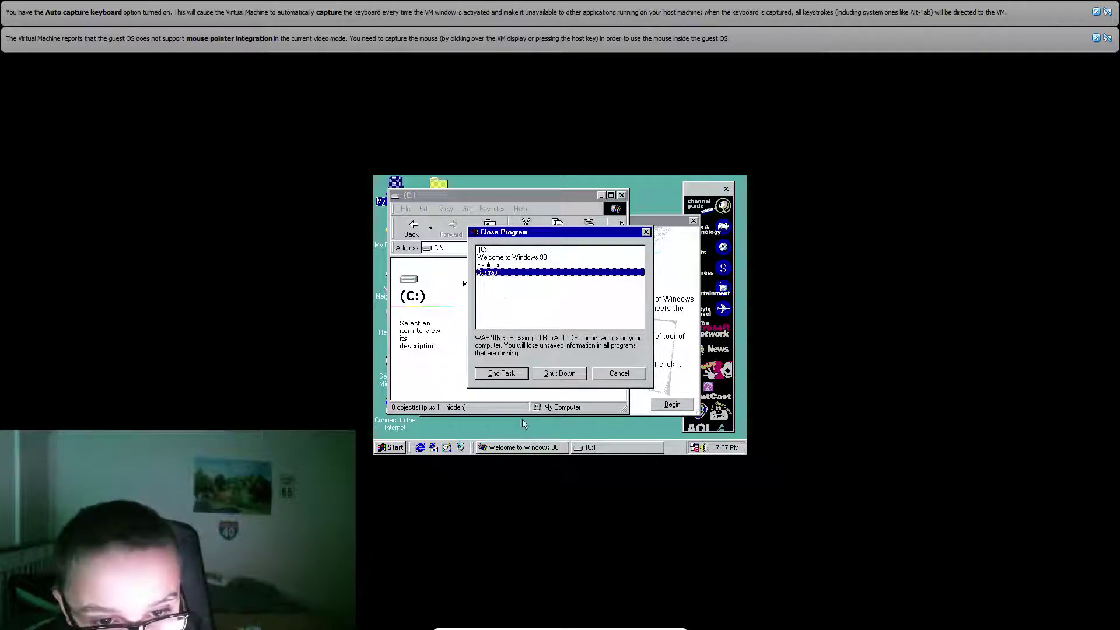
{"action": "left_click", "coordinate": [491, 266]}
{"action": "left_click", "coordinate": [495, 274]}
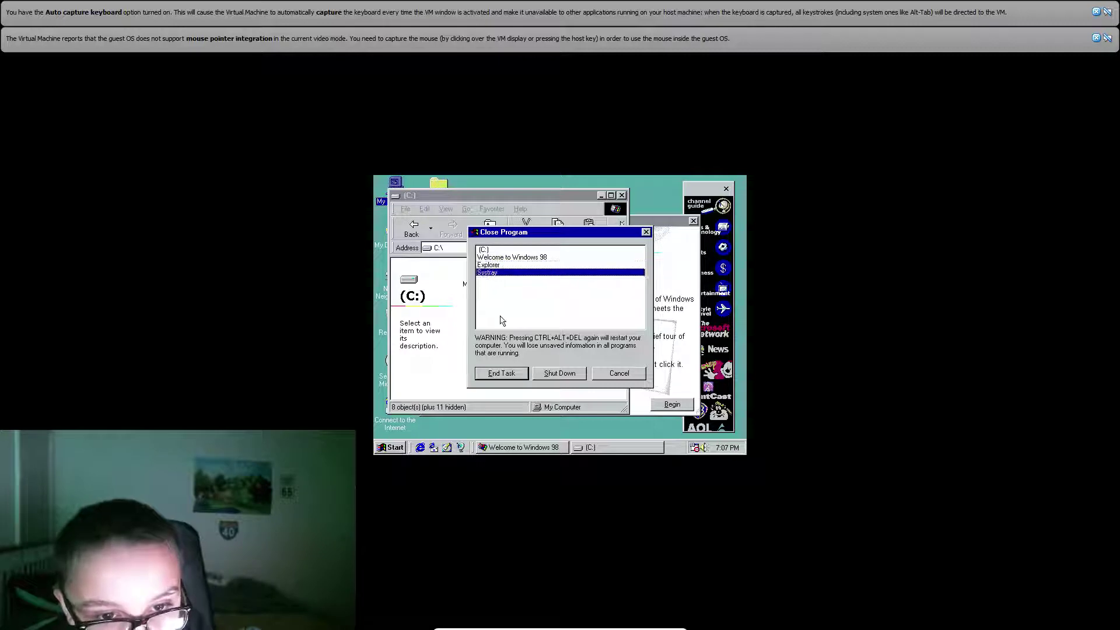
{"action": "left_click", "coordinate": [503, 374]}
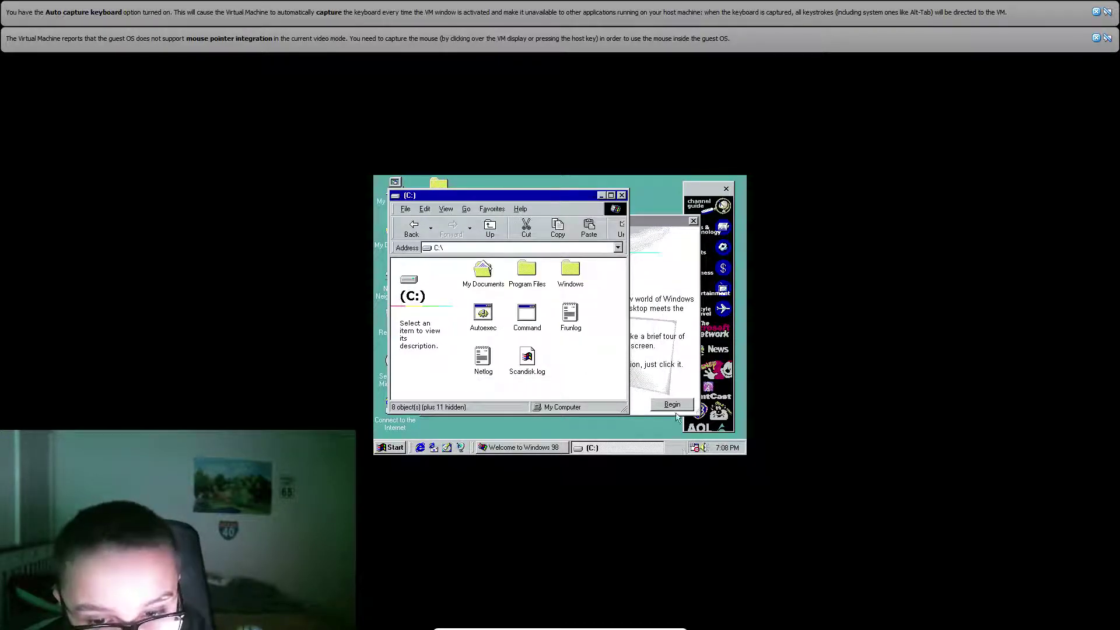
{"action": "key", "text": "ctrl+a"}
{"action": "left_click", "coordinate": [487, 271]}
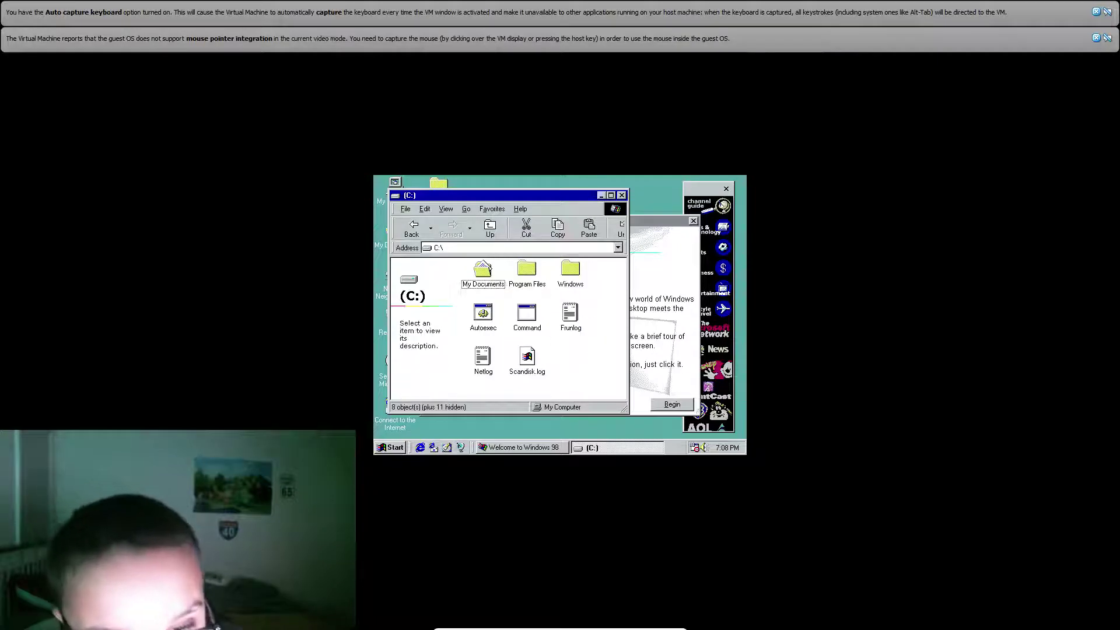
{"action": "right_click", "coordinate": [483, 315]}
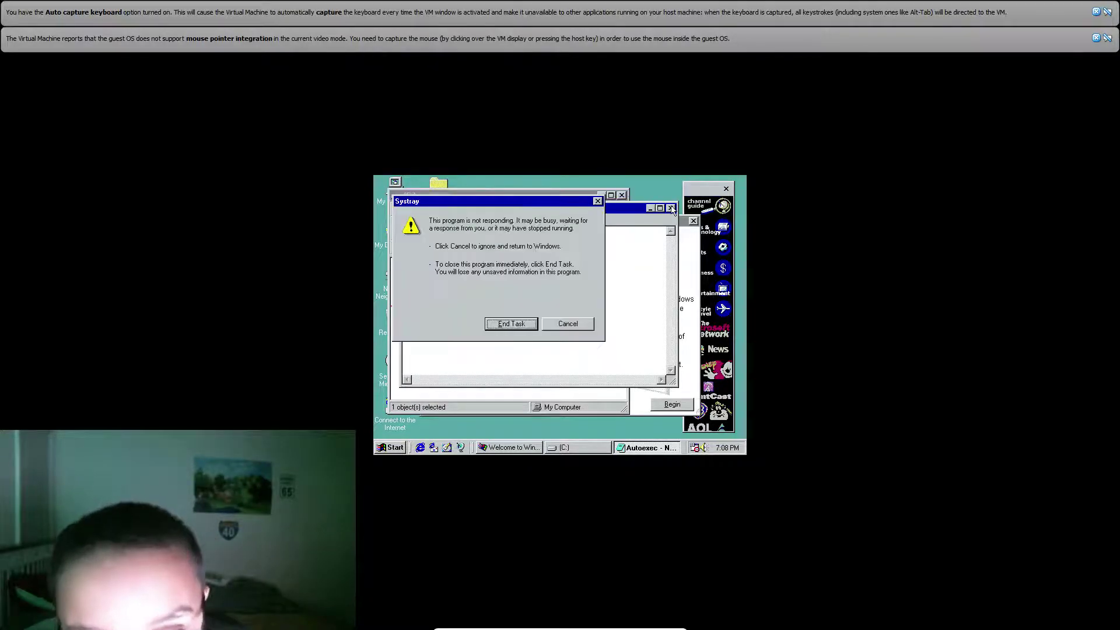
{"action": "left_click", "coordinate": [597, 201]}
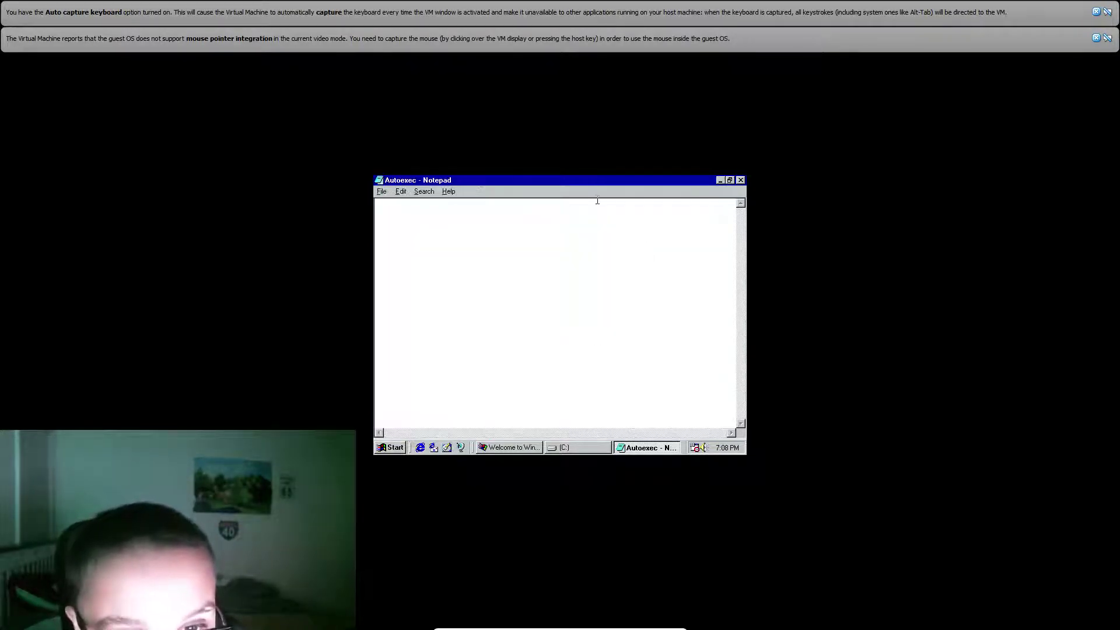
{"action": "left_click", "coordinate": [740, 180]}
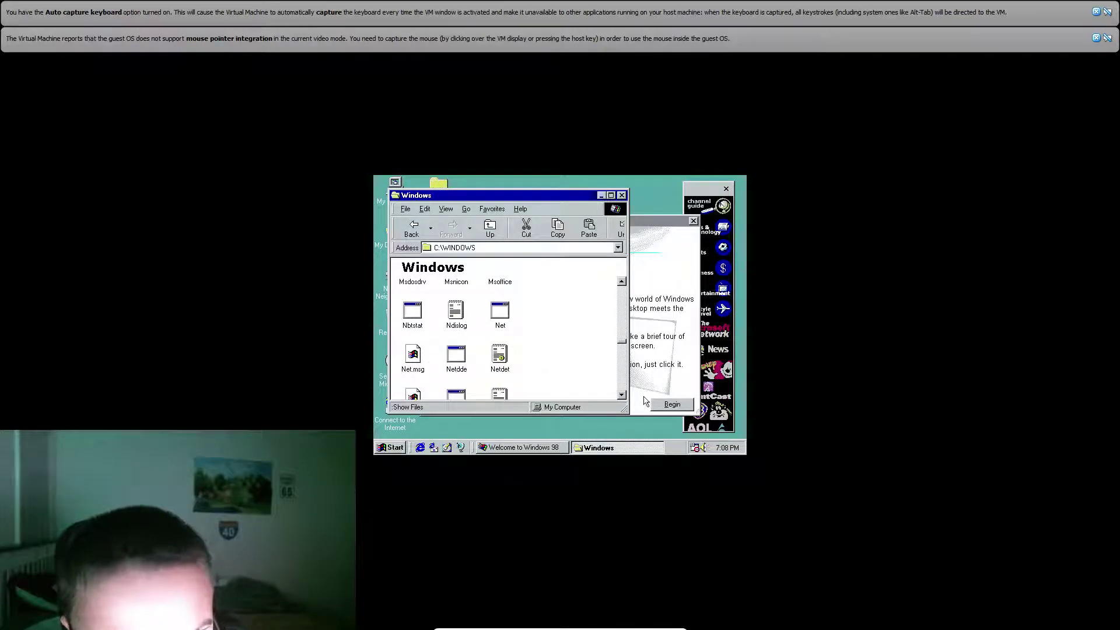
{"action": "scroll", "coordinate": [605, 354], "scroll_direction": "down", "scroll_amount": 3}
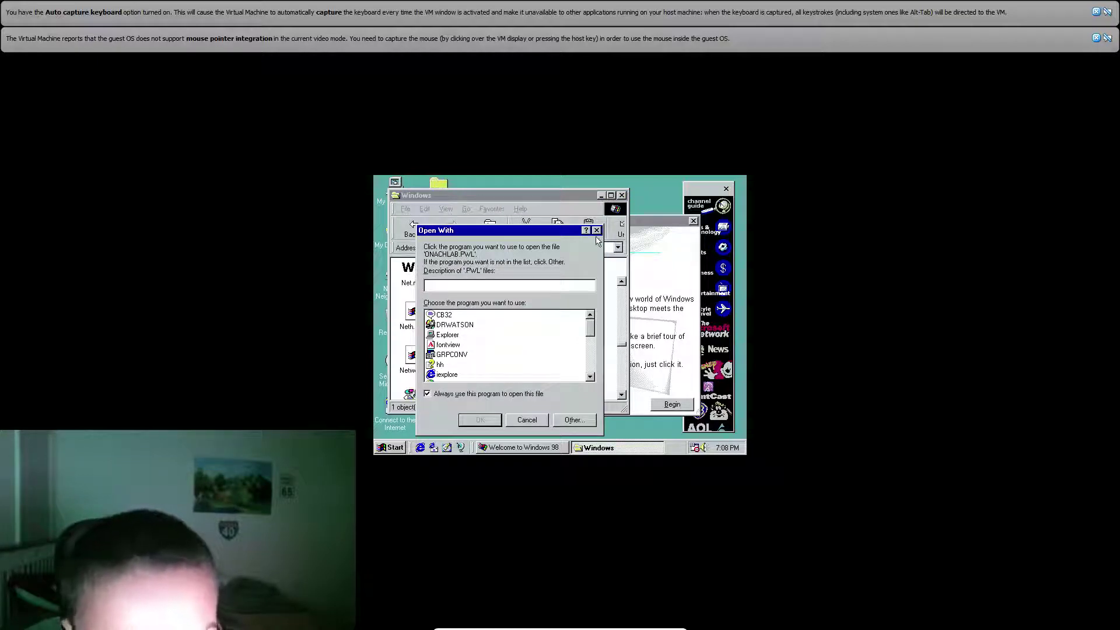
Step: Cancel the Open With prompt and scroll further down the C:\WINDOWS file list
{"action": "left_click", "coordinate": [595, 231]}
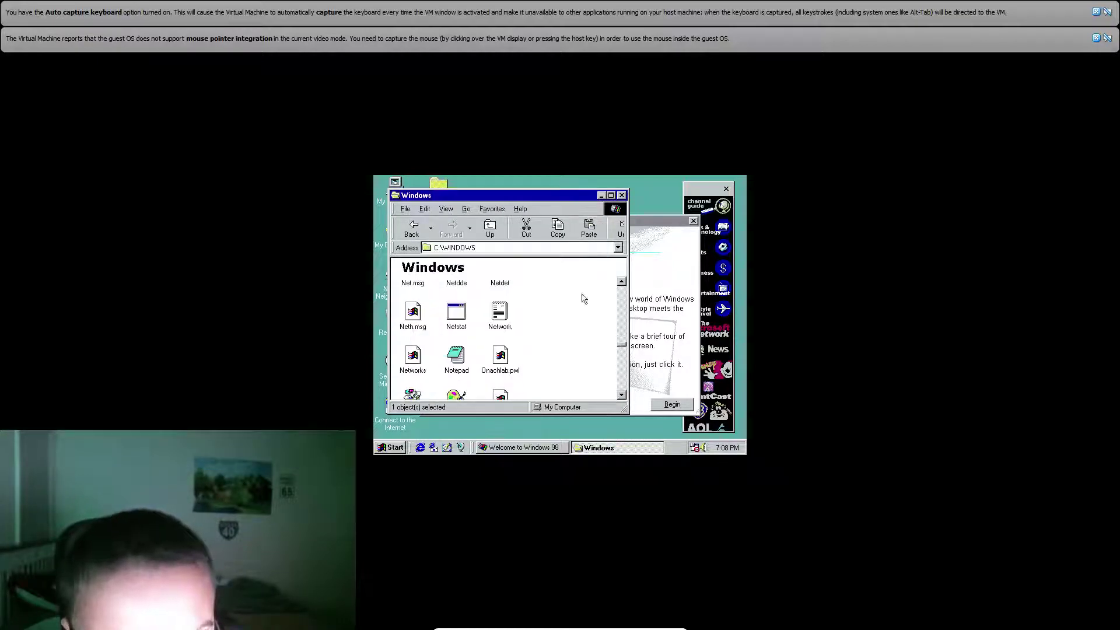
{"action": "left_click", "coordinate": [623, 394]}
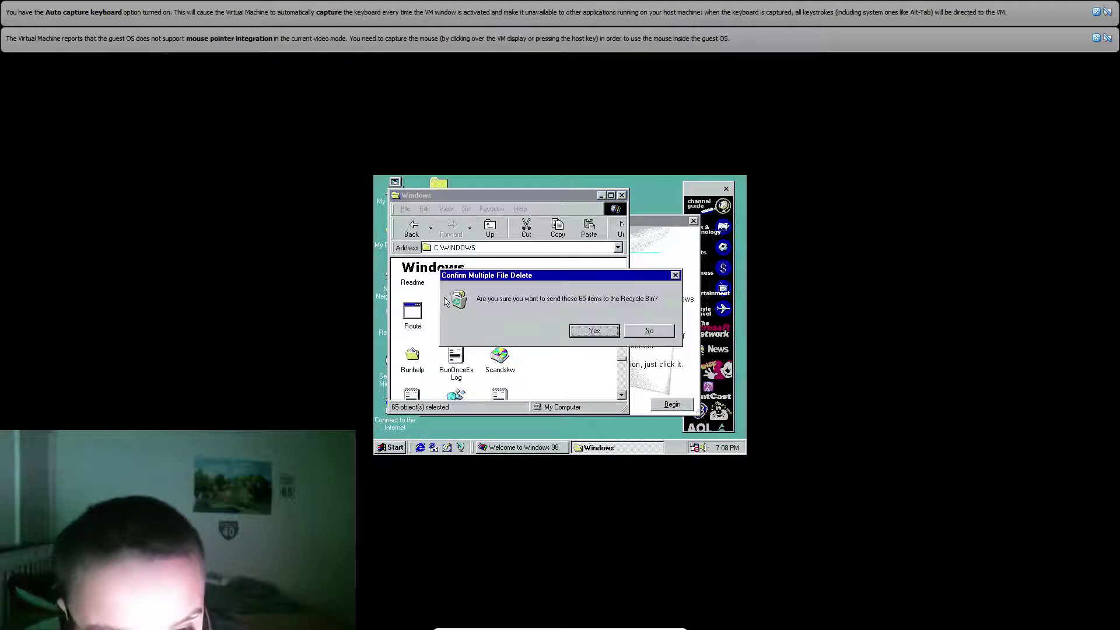
Step: Recycle the selected WINDOWS files, deleting Route and Rundll32 but keeping Regedit, Scandskw and Scanregw
{"action": "left_click", "coordinate": [594, 330]}
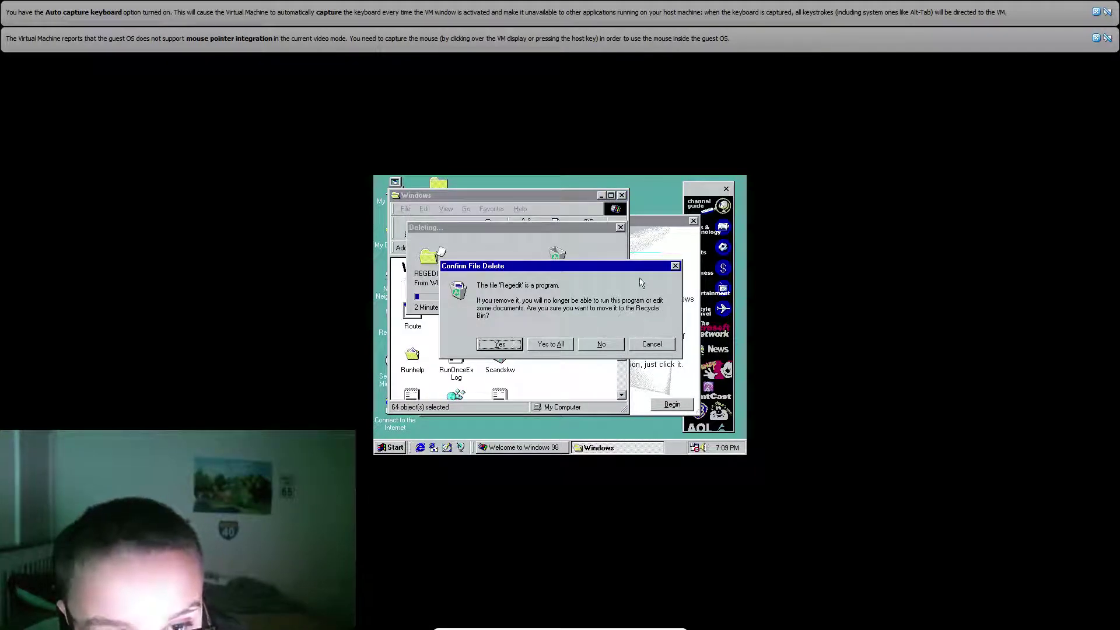
{"action": "left_click", "coordinate": [675, 266]}
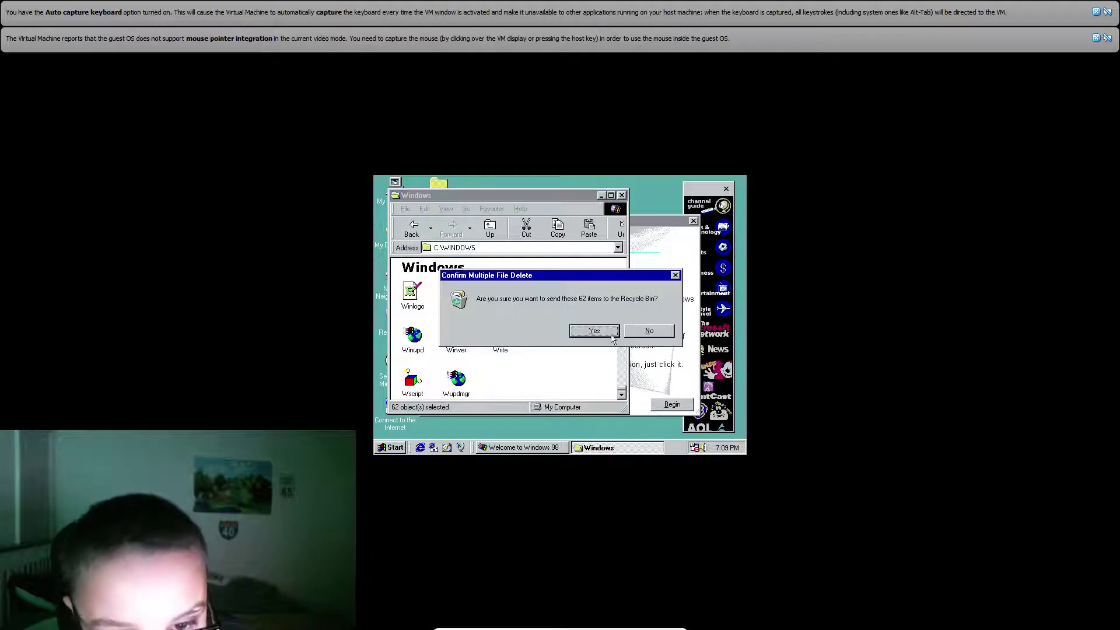
{"action": "left_click", "coordinate": [594, 331]}
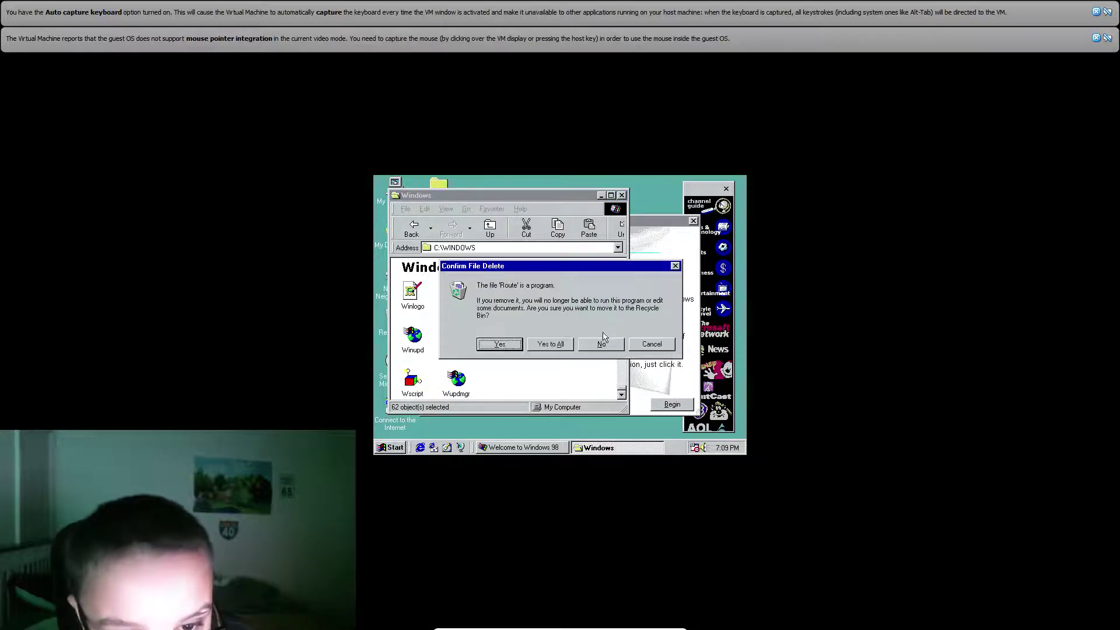
{"action": "left_click", "coordinate": [505, 344]}
{"action": "left_click", "coordinate": [504, 345]}
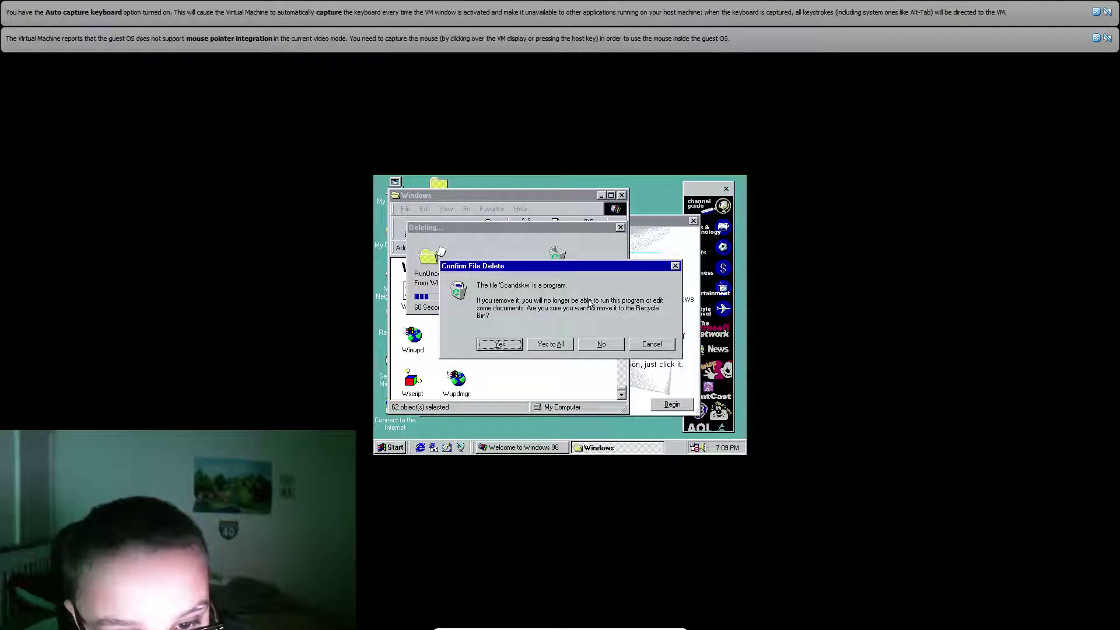
{"action": "left_click", "coordinate": [602, 344]}
{"action": "left_click", "coordinate": [602, 345]}
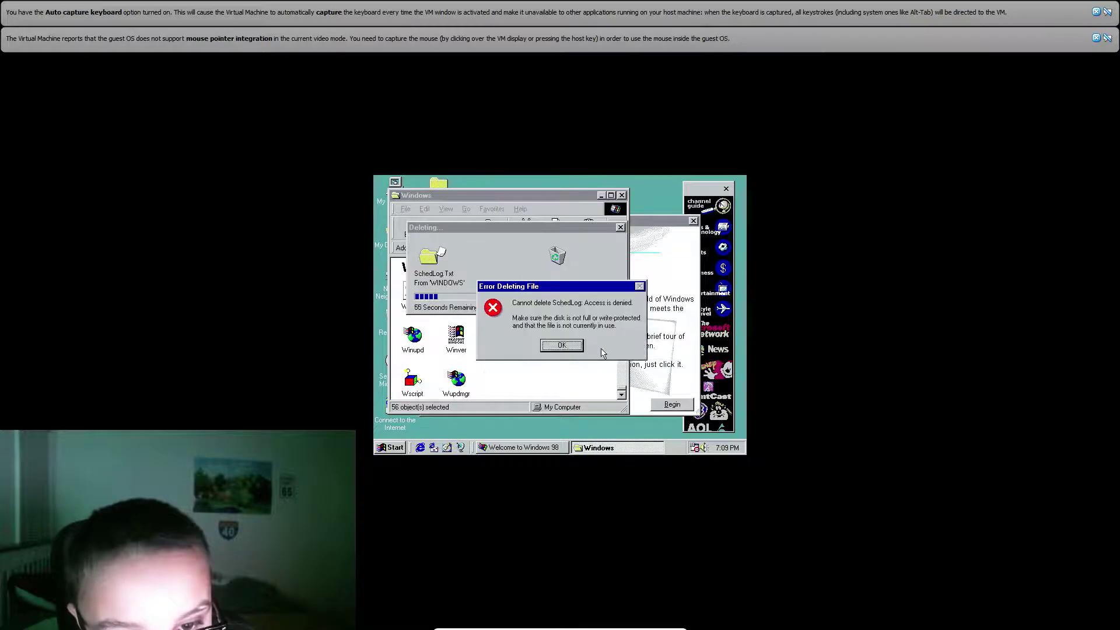
{"action": "left_click", "coordinate": [562, 345]}
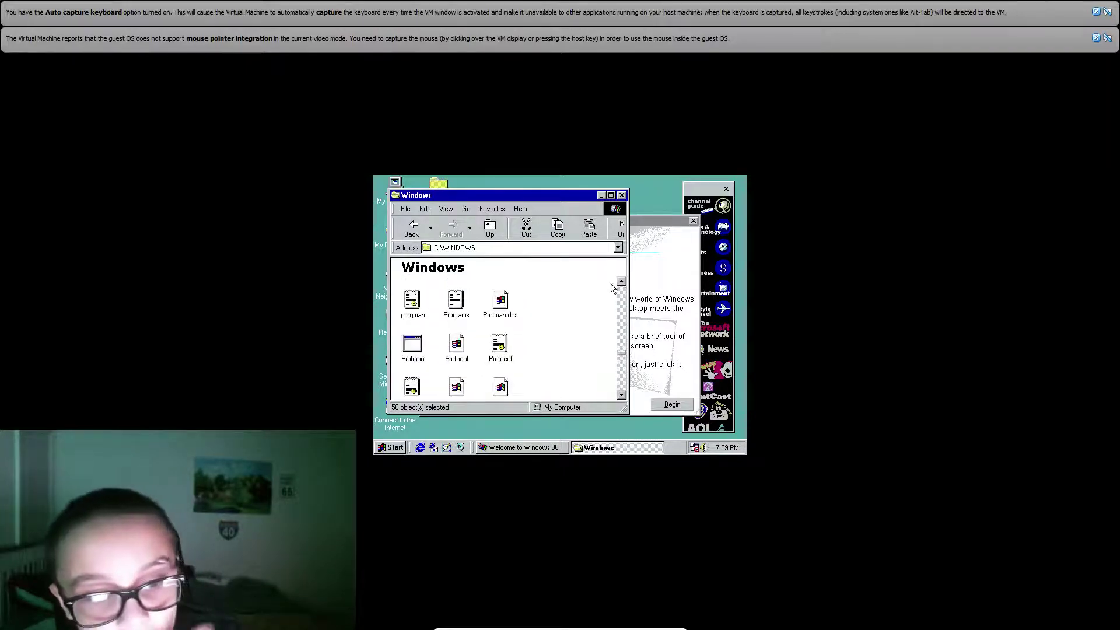
Step: Scroll down through the rest of C:\WINDOWS using the scrollbar arrow
{"action": "left_click", "coordinate": [621, 395]}
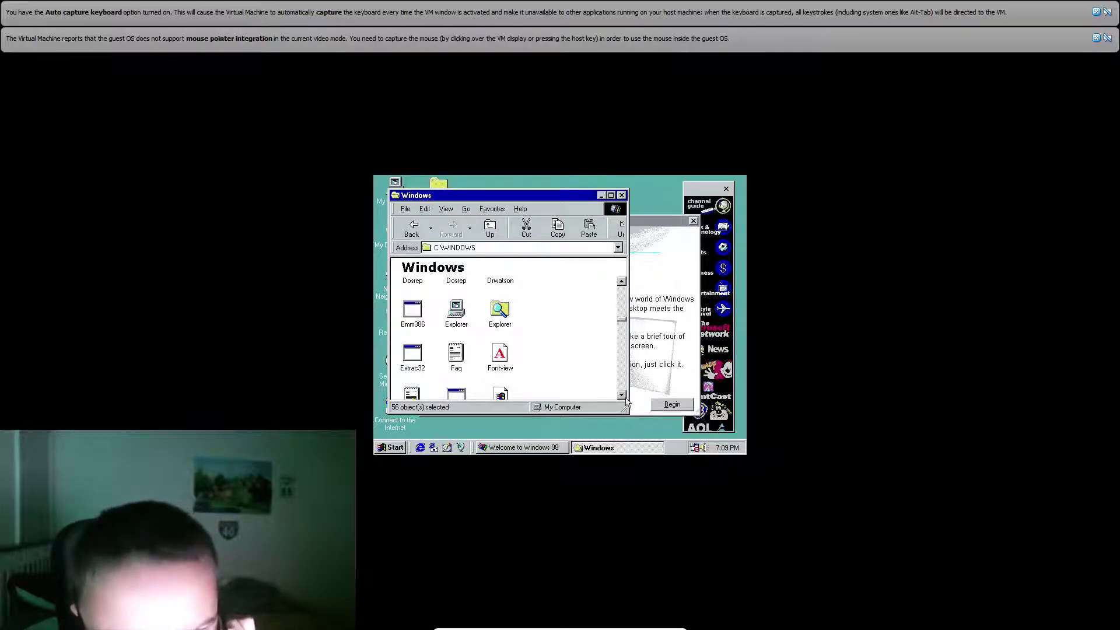
{"action": "left_click", "coordinate": [621, 396]}
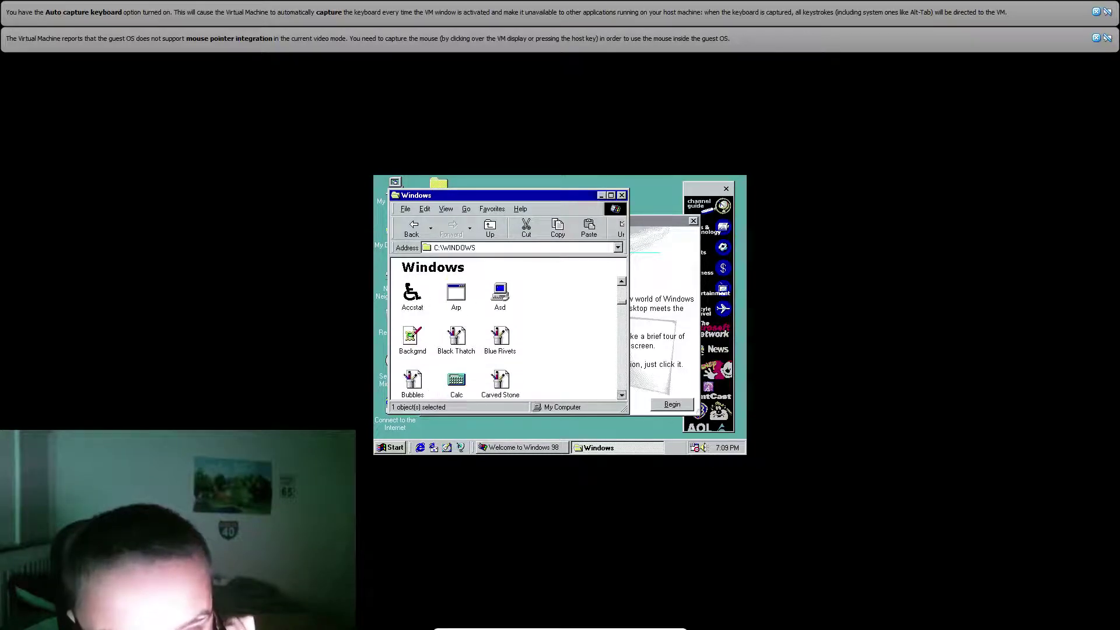
{"action": "left_click", "coordinate": [621, 396]}
{"action": "left_click", "coordinate": [622, 396]}
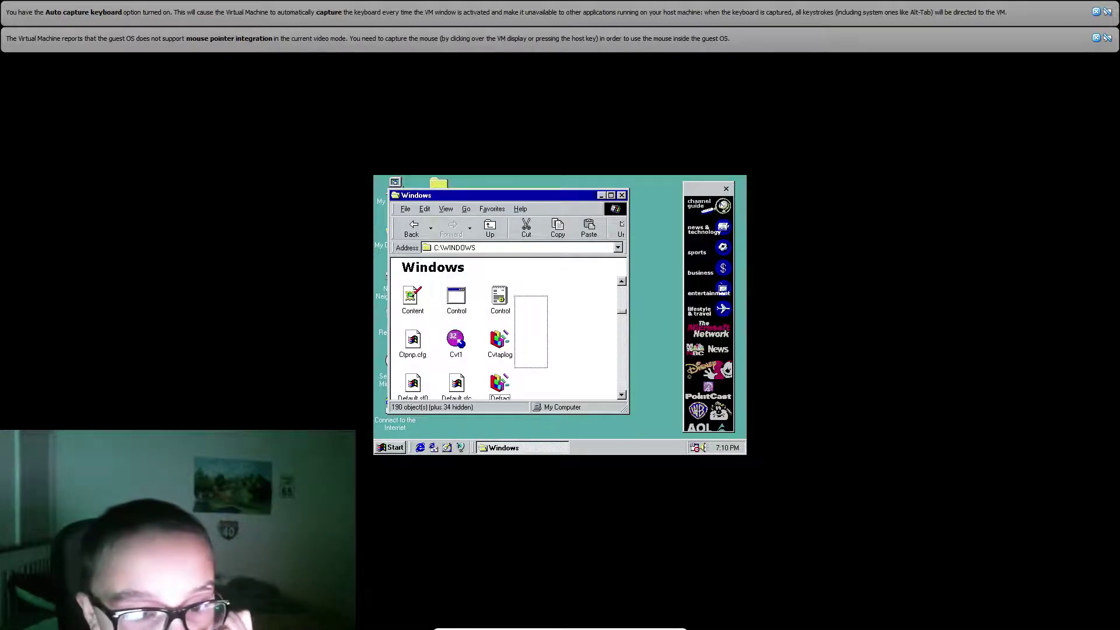
{"action": "scroll", "coordinate": [537, 360], "scroll_direction": "down", "scroll_amount": 2}
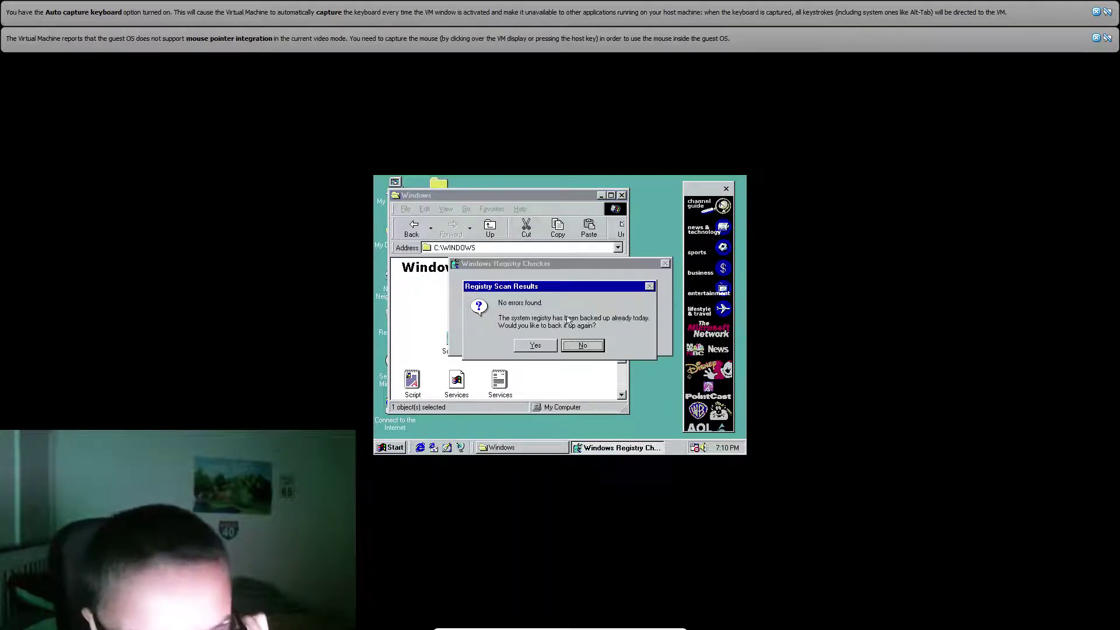
Step: Decline another registry backup at the Registry Scan Results prompt
{"action": "left_click", "coordinate": [581, 346]}
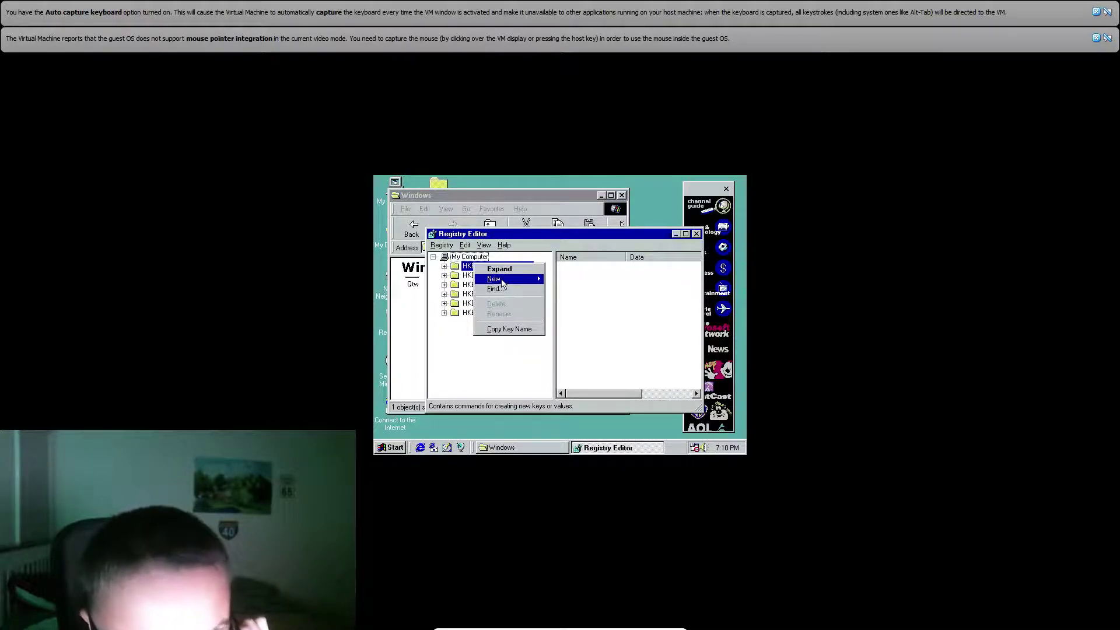
Step: Expand HKEY_CLASSES_ROOT, delete the .323 key, and bring up the .386 key's actions
{"action": "left_click", "coordinate": [499, 268]}
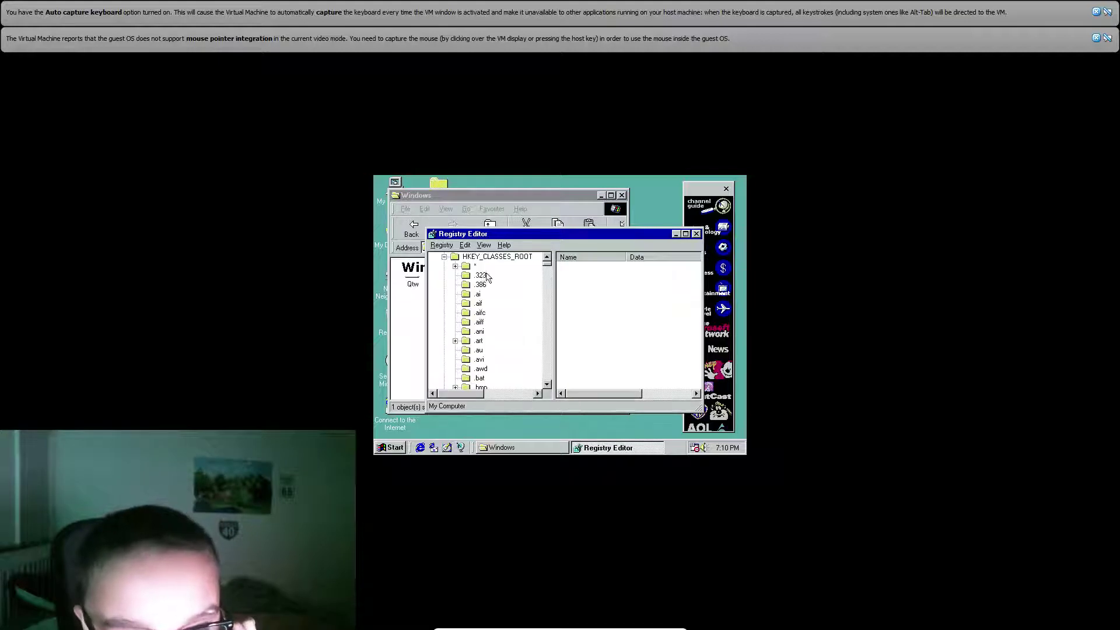
{"action": "right_click", "coordinate": [482, 276]}
{"action": "left_click", "coordinate": [503, 323]}
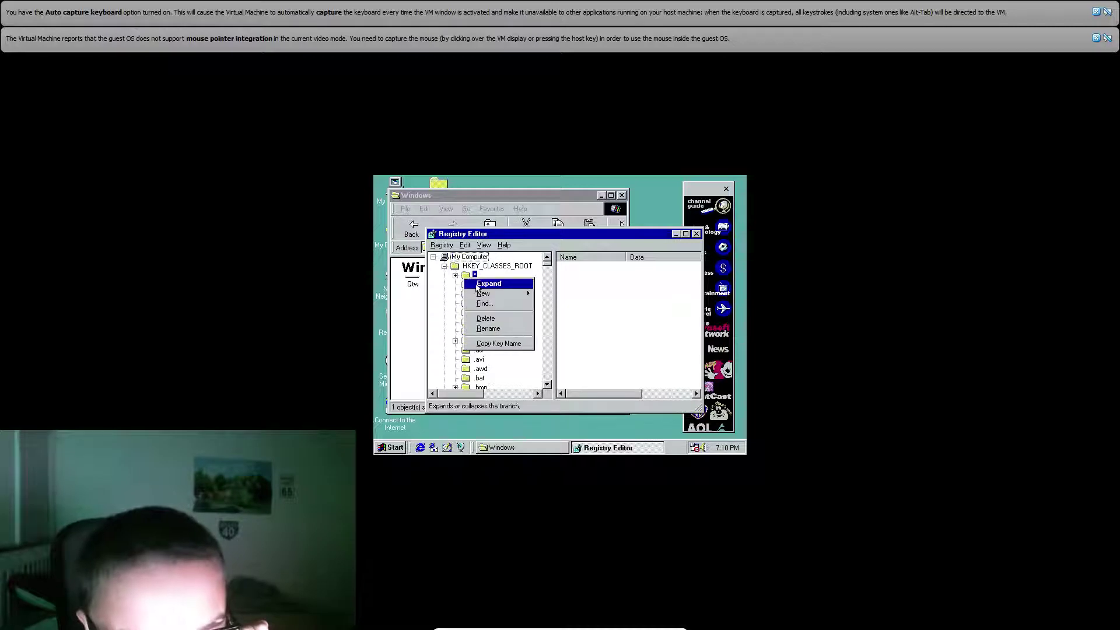
{"action": "left_click", "coordinate": [499, 319]}
{"action": "left_click", "coordinate": [536, 340]}
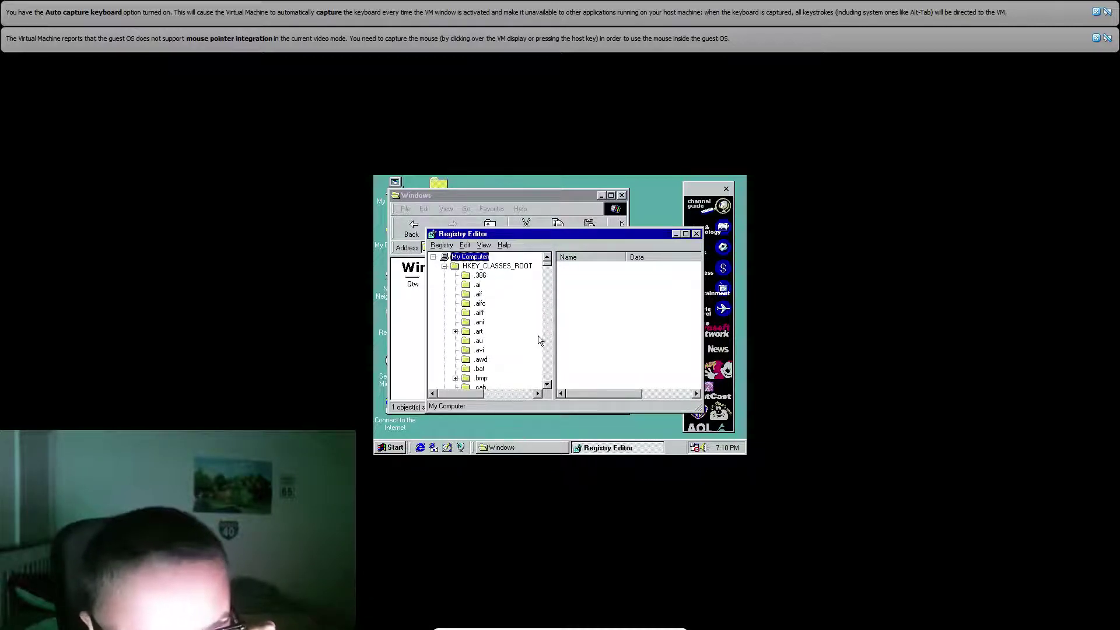
{"action": "right_click", "coordinate": [477, 276]}
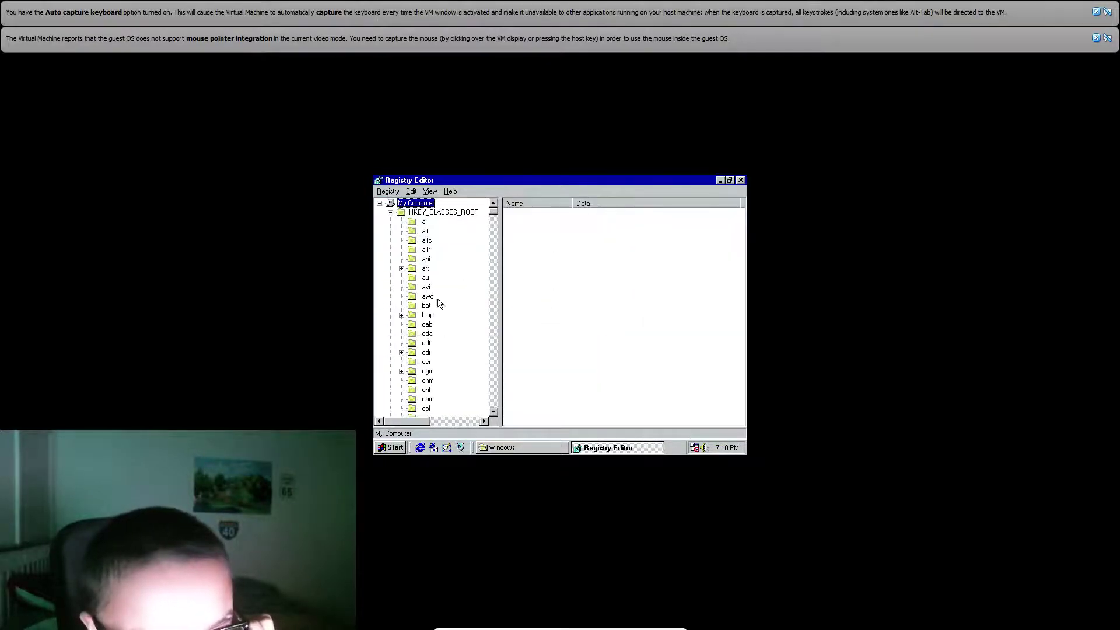
{"action": "scroll", "coordinate": [438, 298], "scroll_direction": "down", "scroll_amount": 8}
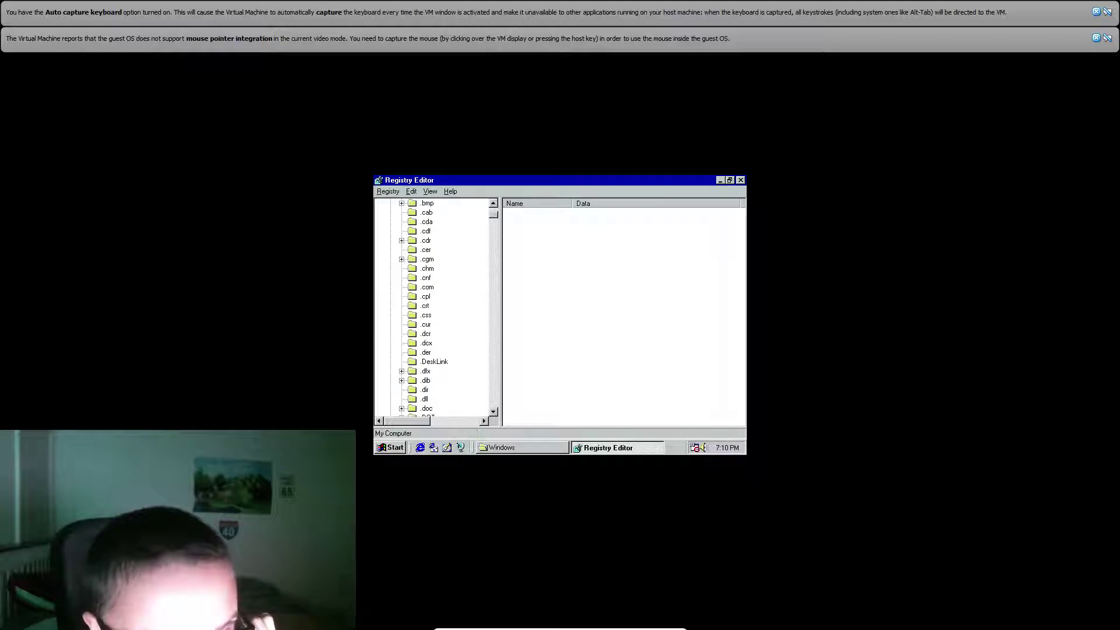
{"action": "scroll", "coordinate": [479, 383], "scroll_direction": "down", "scroll_amount": 10}
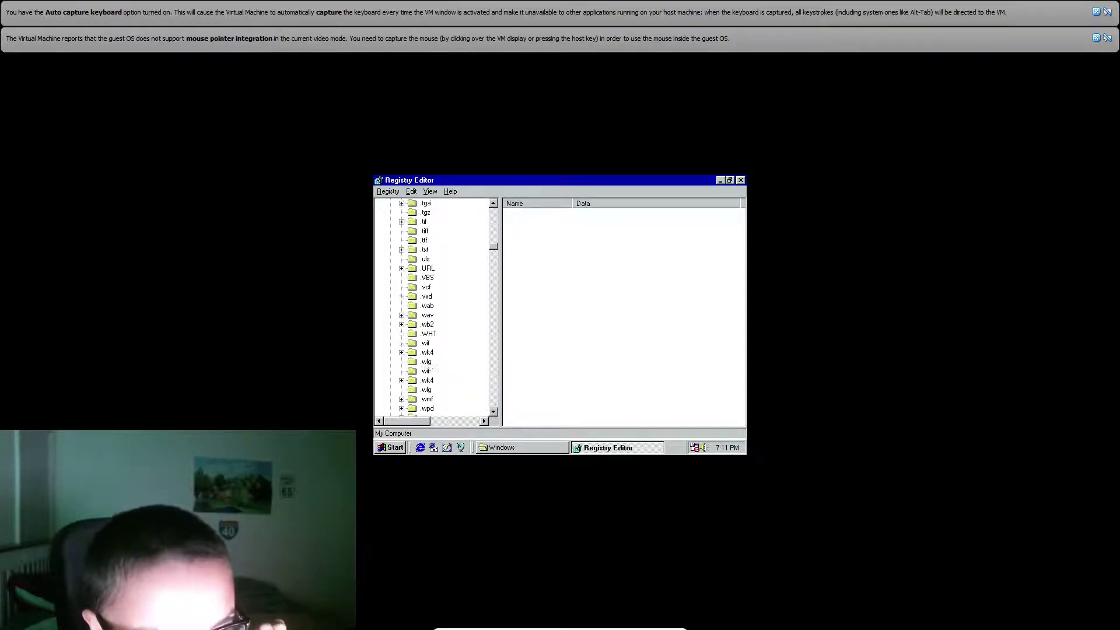
{"action": "scroll", "coordinate": [479, 399], "scroll_direction": "down", "scroll_amount": 10}
{"action": "scroll", "coordinate": [455, 306], "scroll_direction": "down", "scroll_amount": 5}
{"action": "scroll", "coordinate": [455, 307], "scroll_direction": "down", "scroll_amount": 5}
{"action": "scroll", "coordinate": [455, 306], "scroll_direction": "down", "scroll_amount": 3}
{"action": "scroll", "coordinate": [455, 306], "scroll_direction": "down", "scroll_amount": 5}
{"action": "scroll", "coordinate": [455, 306], "scroll_direction": "down", "scroll_amount": 5}
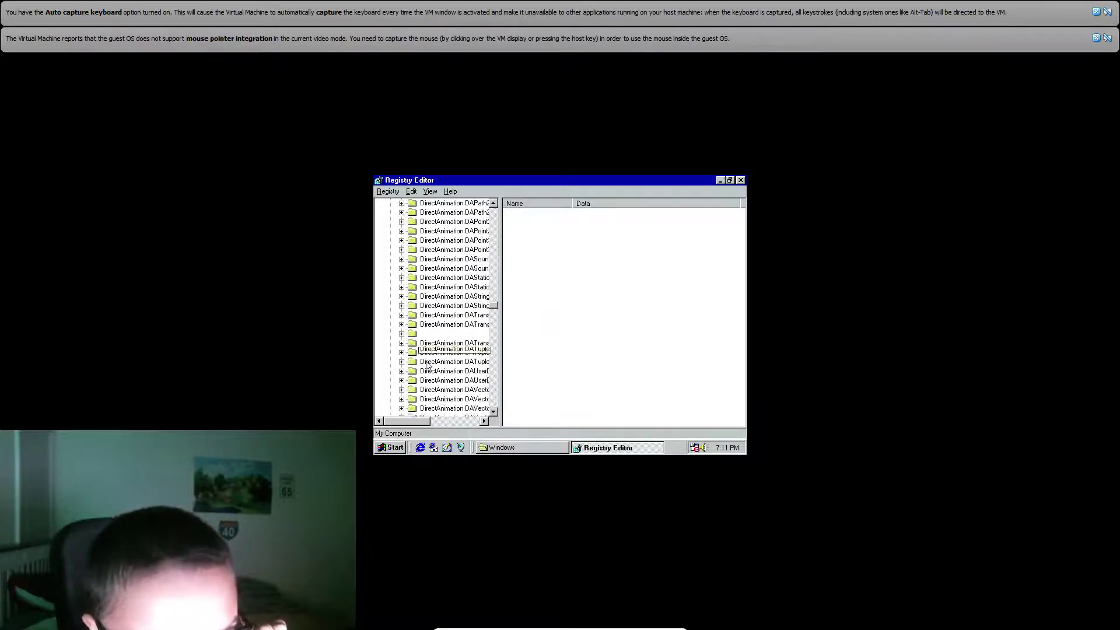
{"action": "scroll", "coordinate": [455, 333], "scroll_direction": "down", "scroll_amount": 5}
{"action": "scroll", "coordinate": [455, 333], "scroll_direction": "down", "scroll_amount": 5}
{"action": "scroll", "coordinate": [444, 341], "scroll_direction": "down", "scroll_amount": 3}
{"action": "scroll", "coordinate": [444, 341], "scroll_direction": "down", "scroll_amount": 5}
{"action": "scroll", "coordinate": [444, 350], "scroll_direction": "down", "scroll_amount": 5}
{"action": "scroll", "coordinate": [442, 359], "scroll_direction": "down", "scroll_amount": 5}
{"action": "scroll", "coordinate": [440, 376], "scroll_direction": "down", "scroll_amount": 3}
{"action": "scroll", "coordinate": [440, 376], "scroll_direction": "down", "scroll_amount": 5}
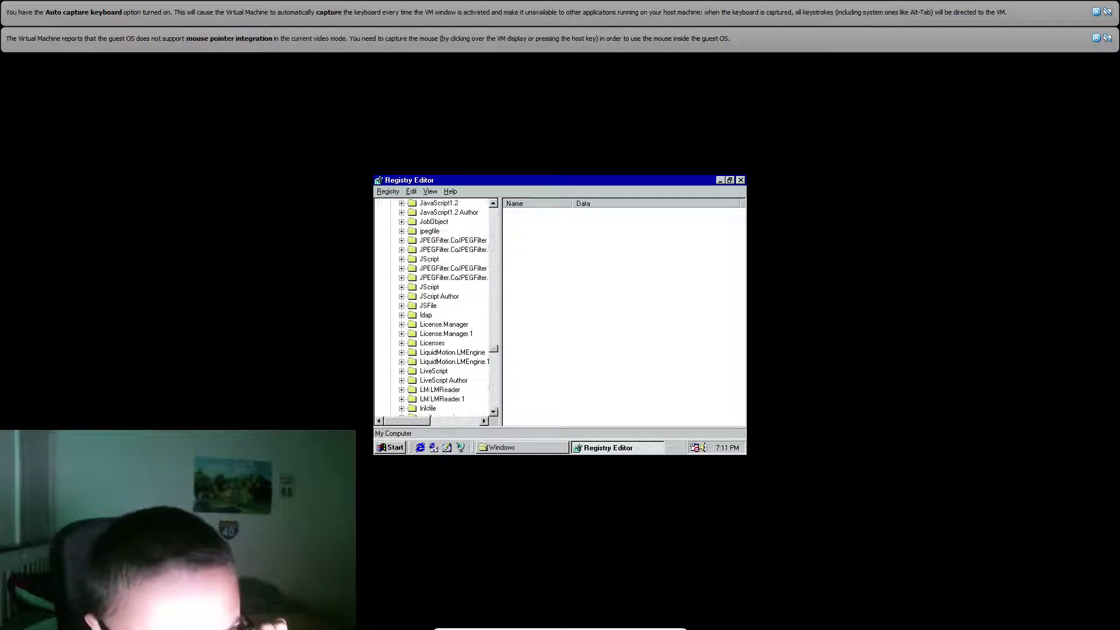
{"action": "scroll", "coordinate": [447, 372], "scroll_direction": "down", "scroll_amount": 5}
{"action": "scroll", "coordinate": [464, 367], "scroll_direction": "down", "scroll_amount": 5}
{"action": "scroll", "coordinate": [490, 367], "scroll_direction": "down", "scroll_amount": 2}
{"action": "scroll", "coordinate": [495, 368], "scroll_direction": "down", "scroll_amount": 5}
{"action": "scroll", "coordinate": [485, 359], "scroll_direction": "down", "scroll_amount": 5}
{"action": "scroll", "coordinate": [477, 346], "scroll_direction": "down", "scroll_amount": 5}
{"action": "scroll", "coordinate": [473, 334], "scroll_direction": "down", "scroll_amount": 2}
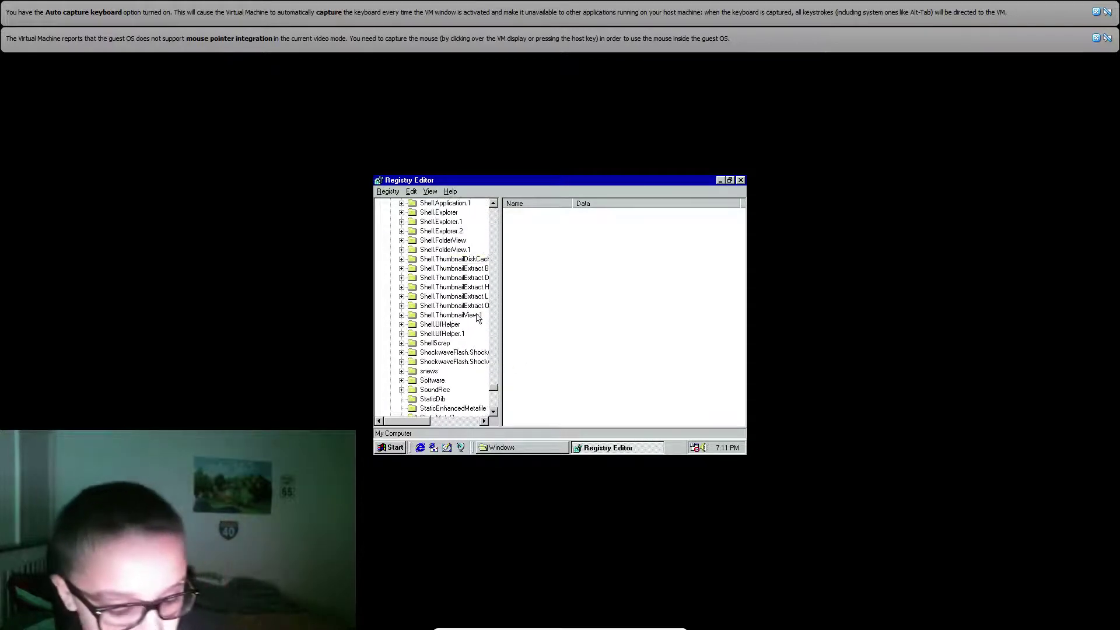
Step: Search the registry for 'window' and delete the (Default) value under AIFFFile\DefaultIcon
{"action": "key", "text": "ctrl+f"}
{"action": "type", "text": "window"}
{"action": "key", "text": "Return"}
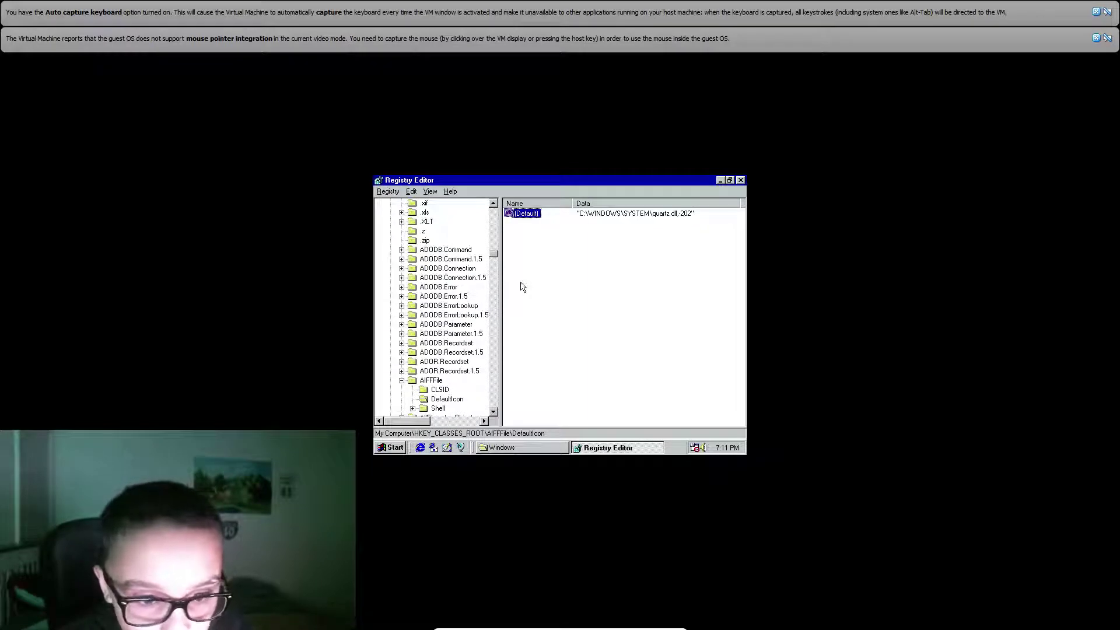
{"action": "right_click", "coordinate": [532, 215]}
{"action": "left_click", "coordinate": [551, 238]}
{"action": "key", "text": "Return"}
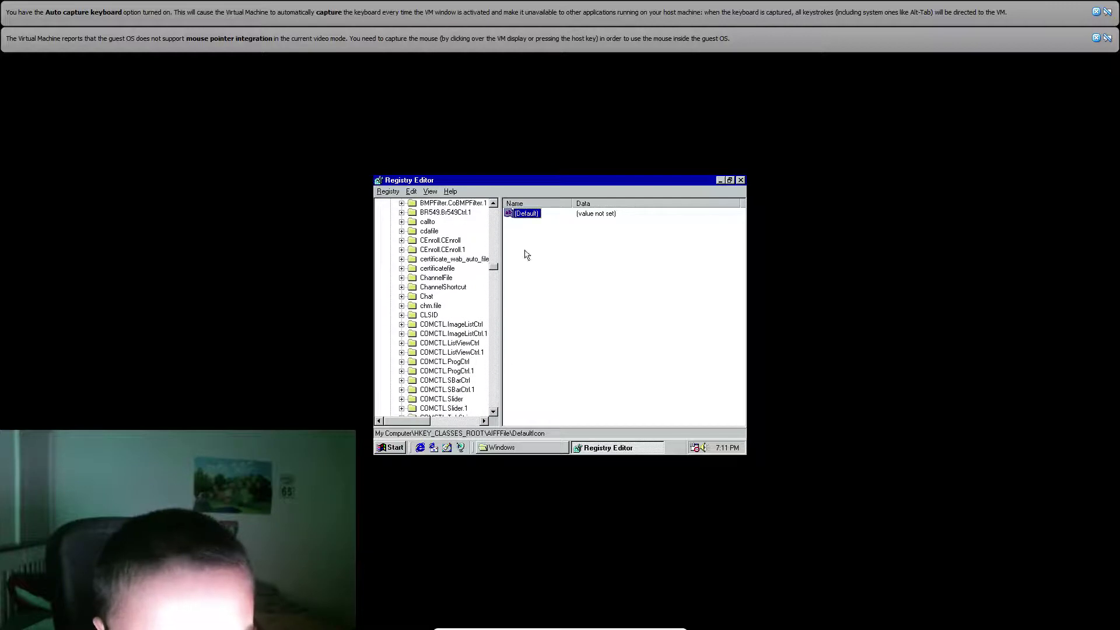
{"action": "right_click", "coordinate": [525, 216]}
{"action": "left_click", "coordinate": [541, 233]}
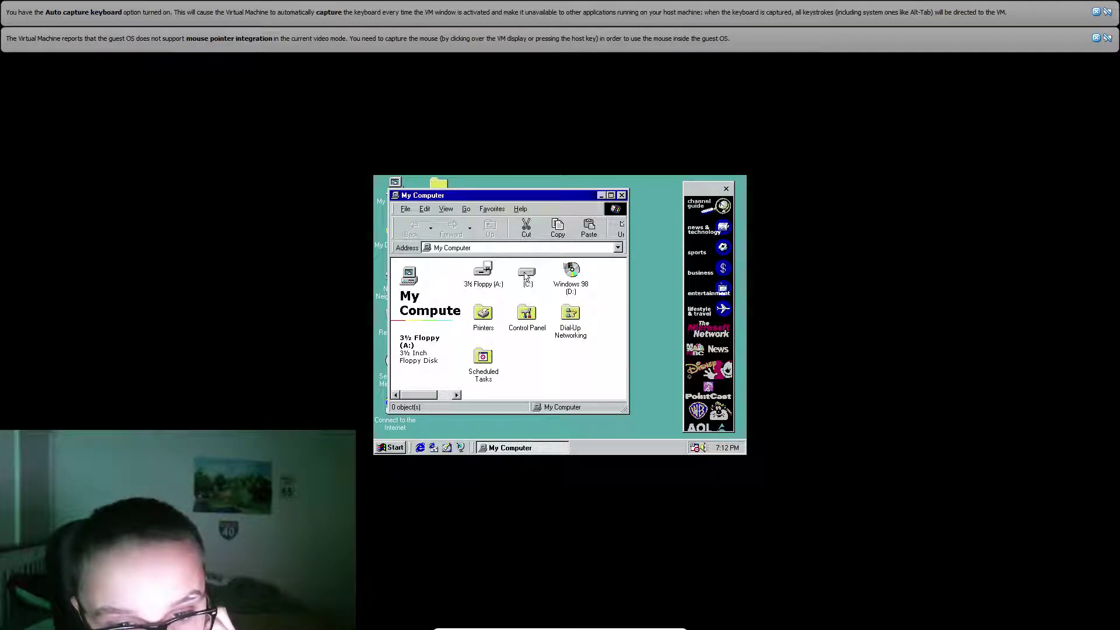
Step: Open the C: drive, select all eight items and delete them
{"action": "right_click", "coordinate": [527, 274]}
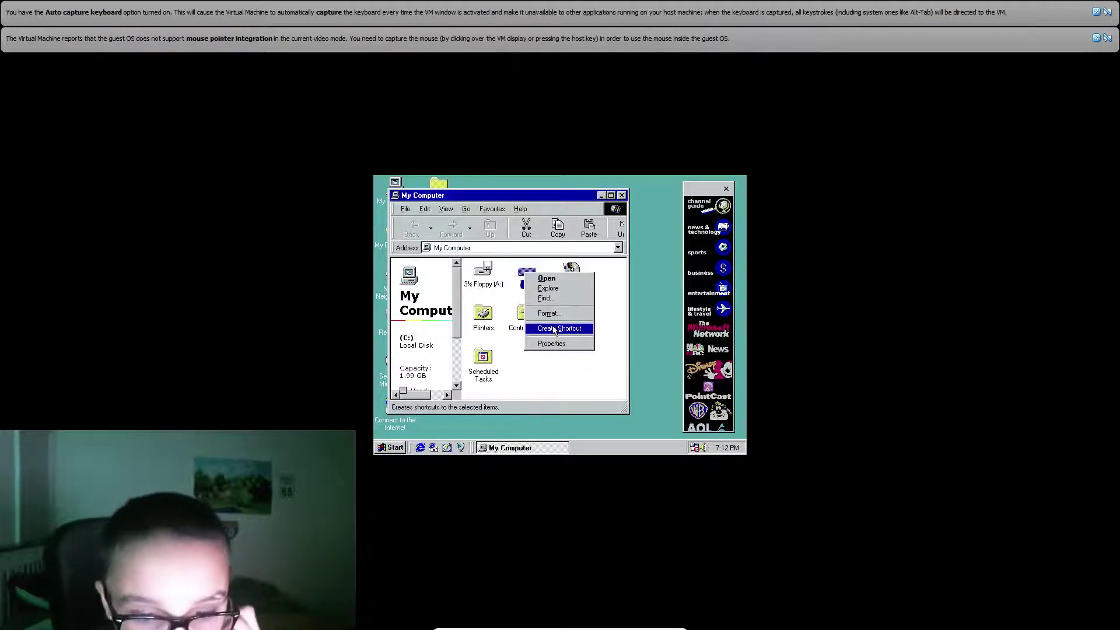
{"action": "left_click", "coordinate": [546, 278]}
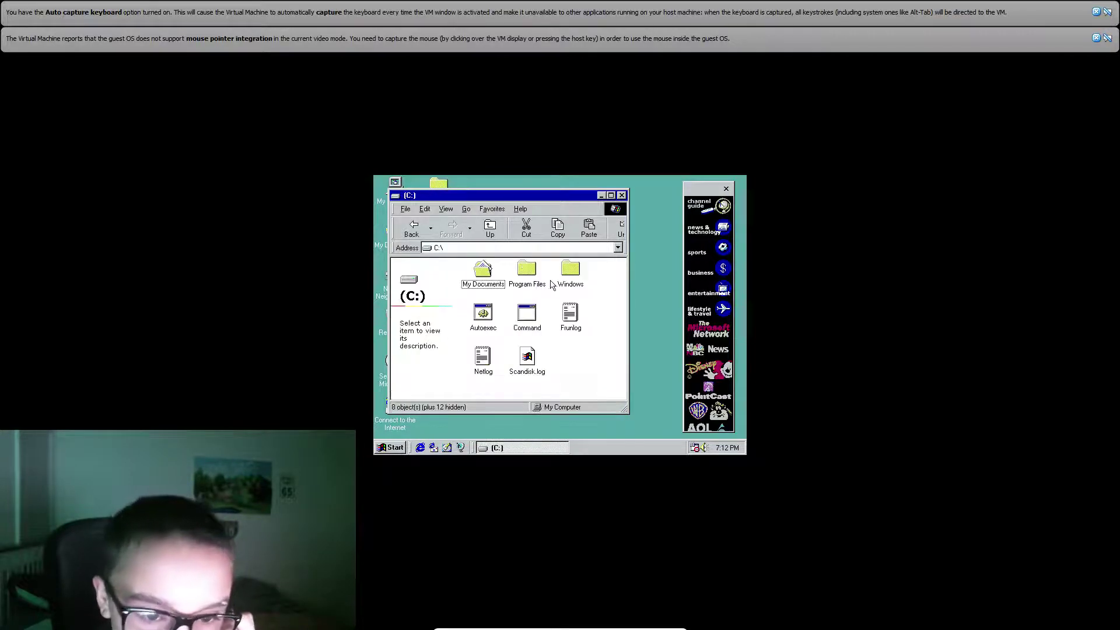
{"action": "left_click_drag", "start_coordinate": [579, 378], "coordinate": [463, 261]}
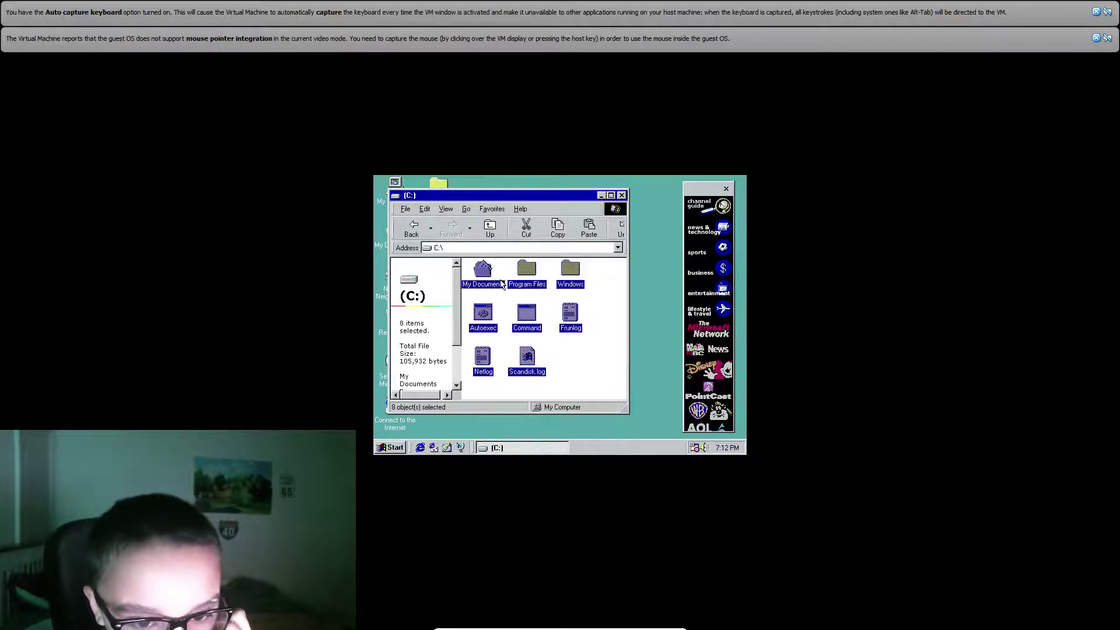
{"action": "key", "text": "Delete"}
{"action": "key", "text": "Return"}
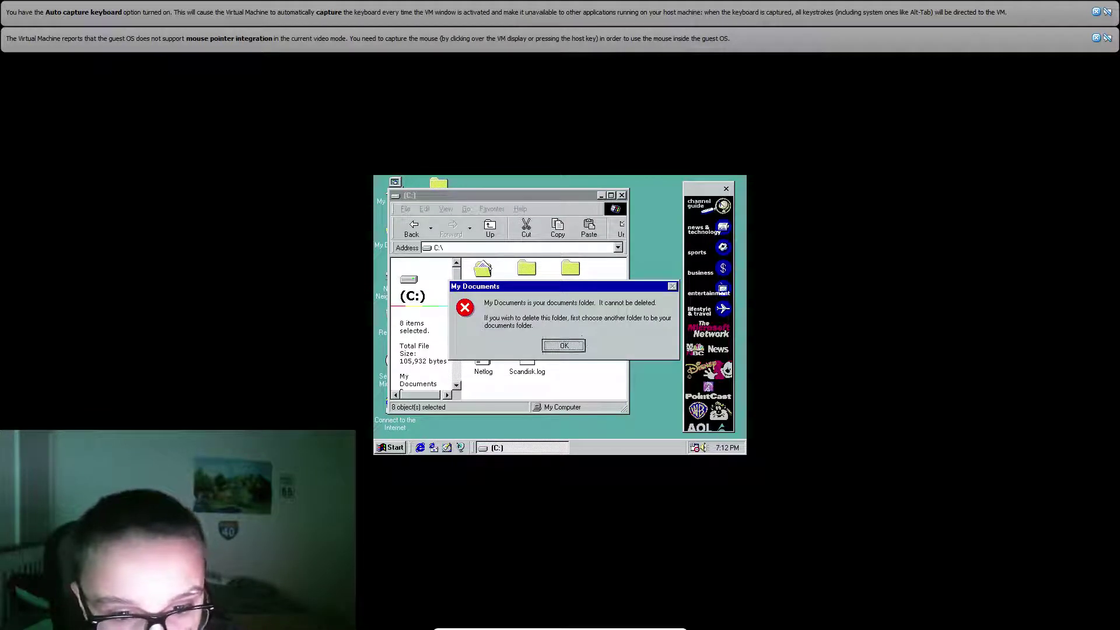
Step: Answer the My Documents, Program Files, WINDOWS and Command prompts, then select the remaining items
{"action": "left_click", "coordinate": [563, 344]}
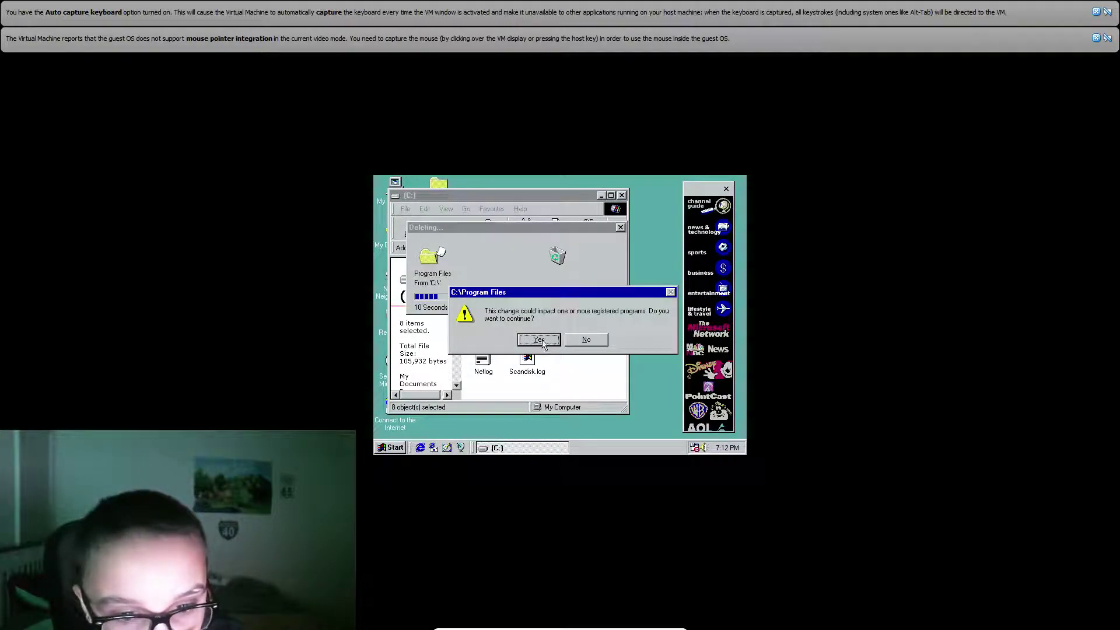
{"action": "left_click", "coordinate": [583, 343]}
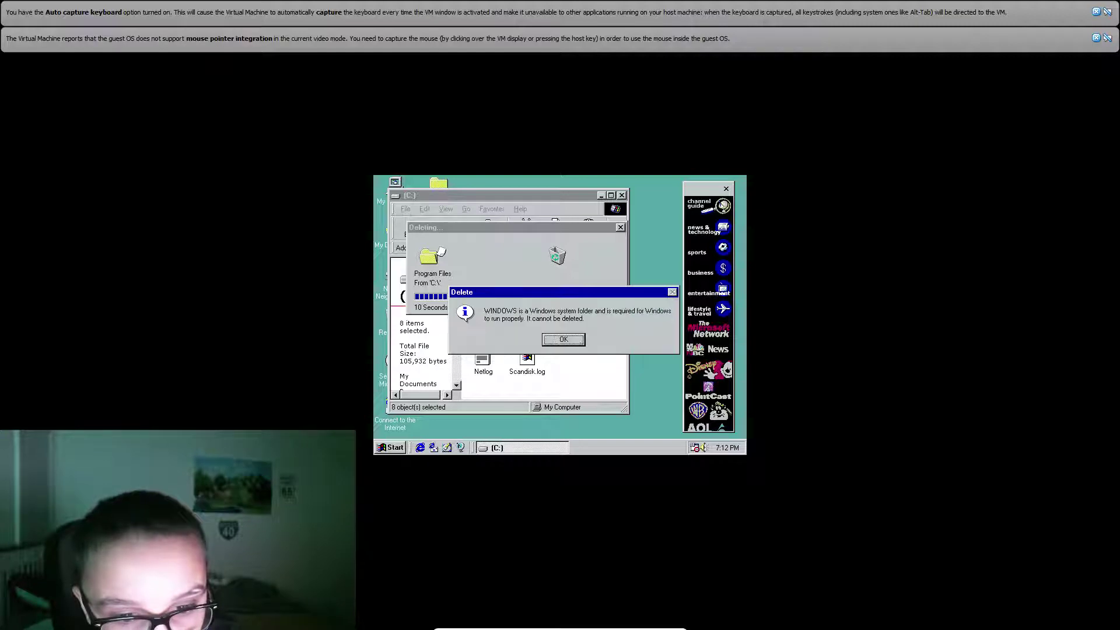
{"action": "left_click", "coordinate": [578, 345]}
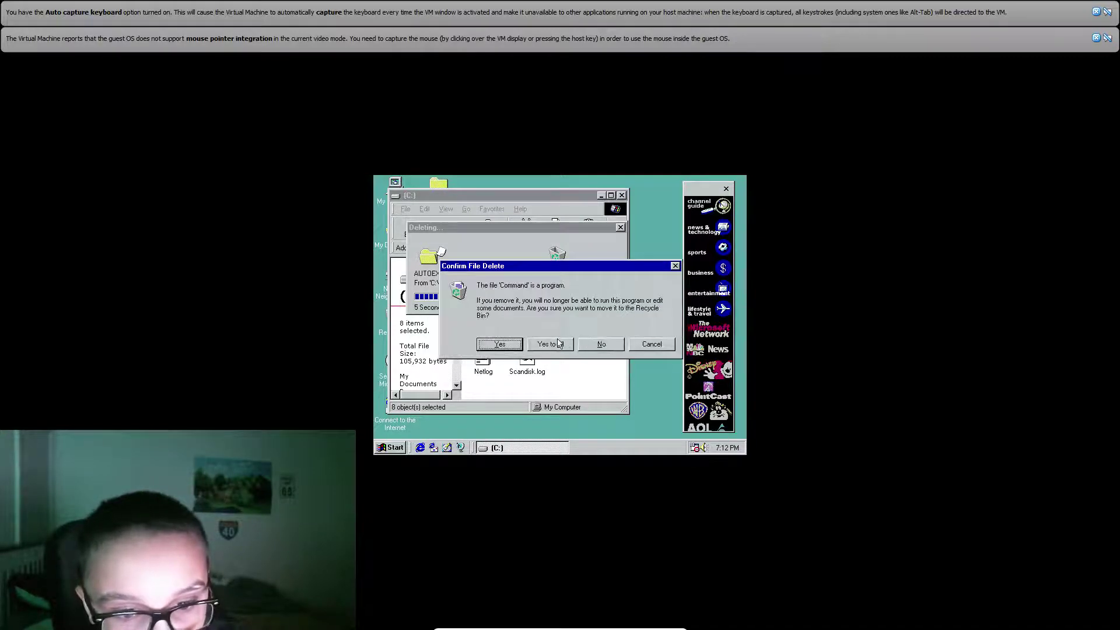
{"action": "left_click", "coordinate": [512, 347]}
{"action": "left_click_drag", "start_coordinate": [566, 349], "coordinate": [588, 288]}
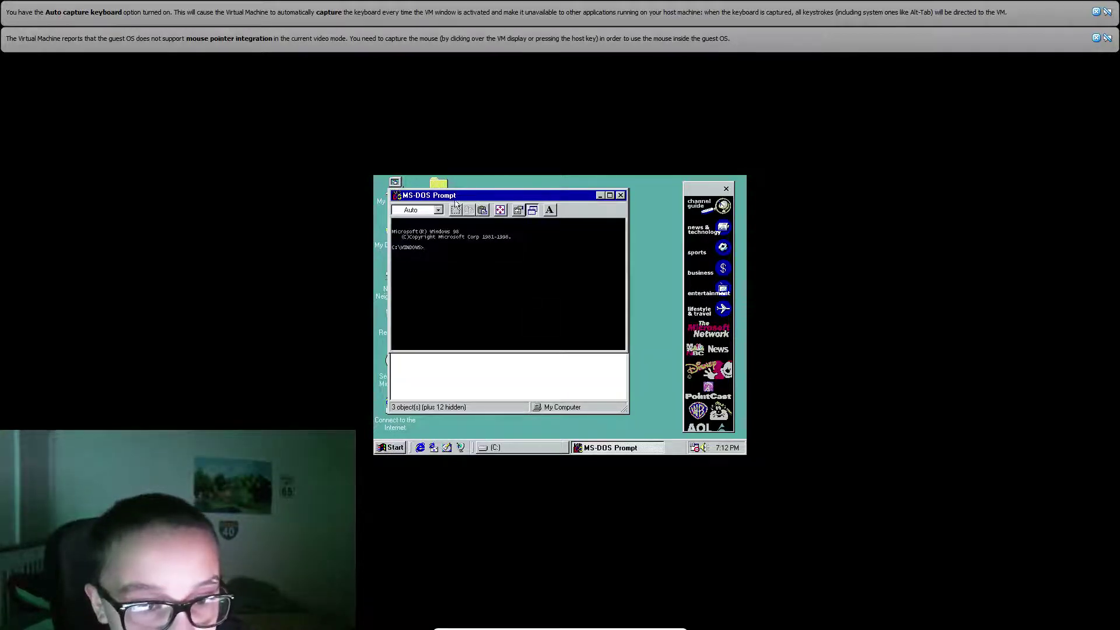
Step: Run command and cd.. at the DOS prompt, then recycle both command files from C:\WINDOWS
{"action": "left_click_drag", "start_coordinate": [448, 196], "coordinate": [452, 210]}
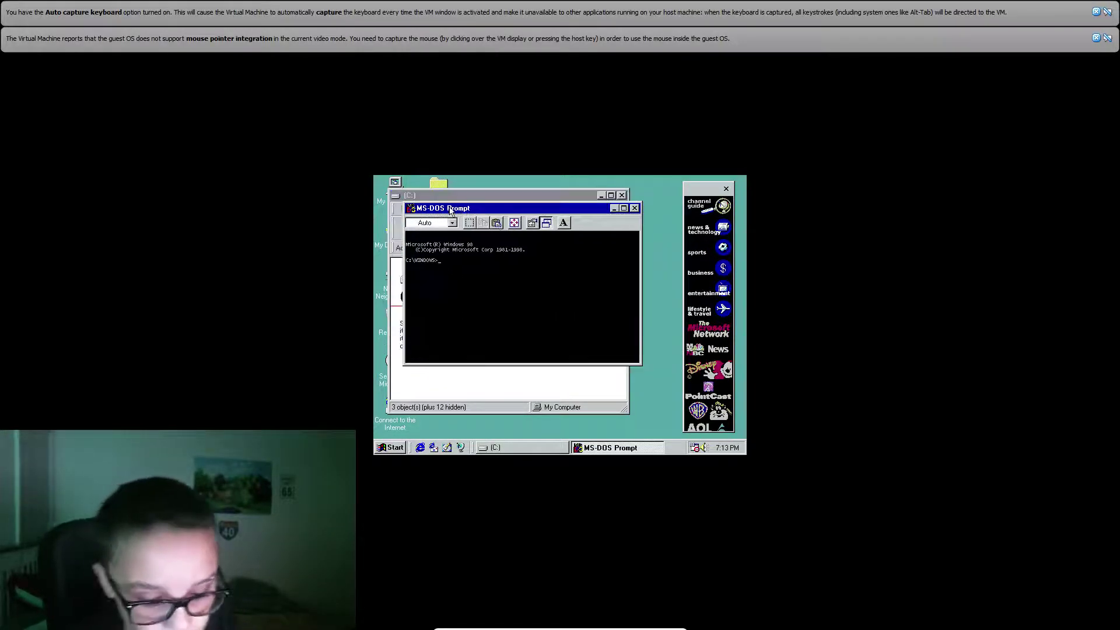
{"action": "type", "text": "command"}
{"action": "key", "text": "Return"}
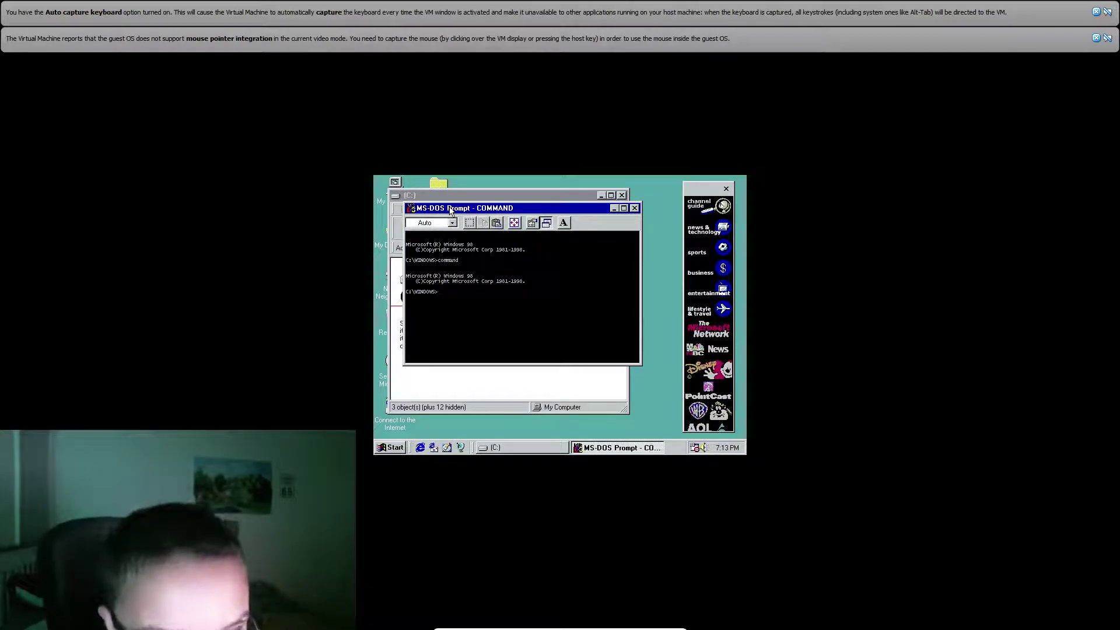
{"action": "type", "text": "cd.."}
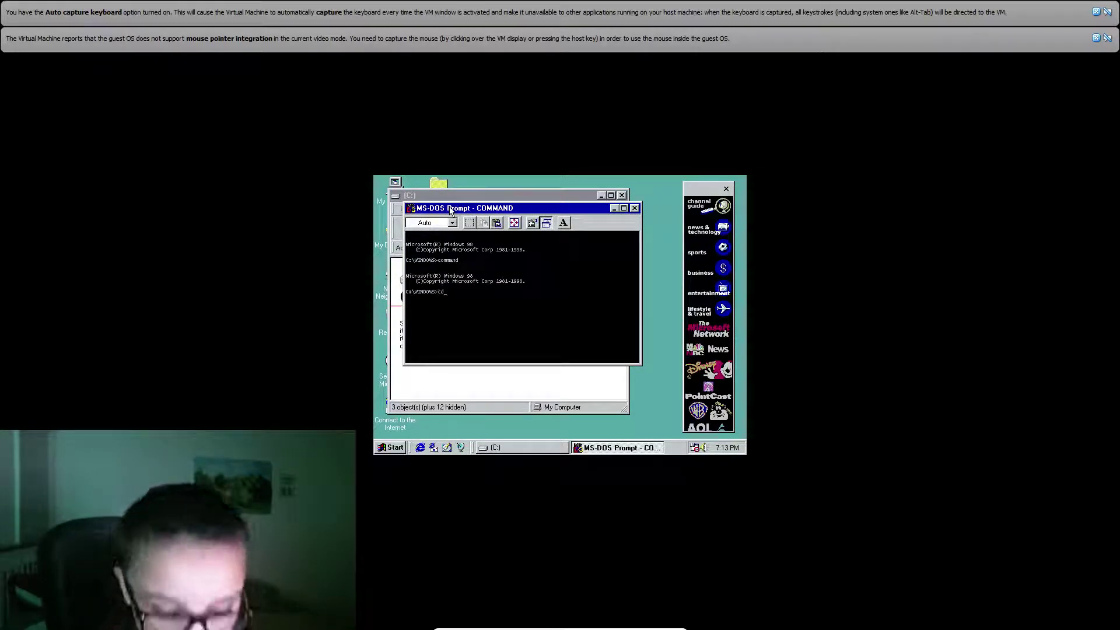
{"action": "key", "text": "Return"}
{"action": "type", "text": "command"}
{"action": "key", "text": "Return"}
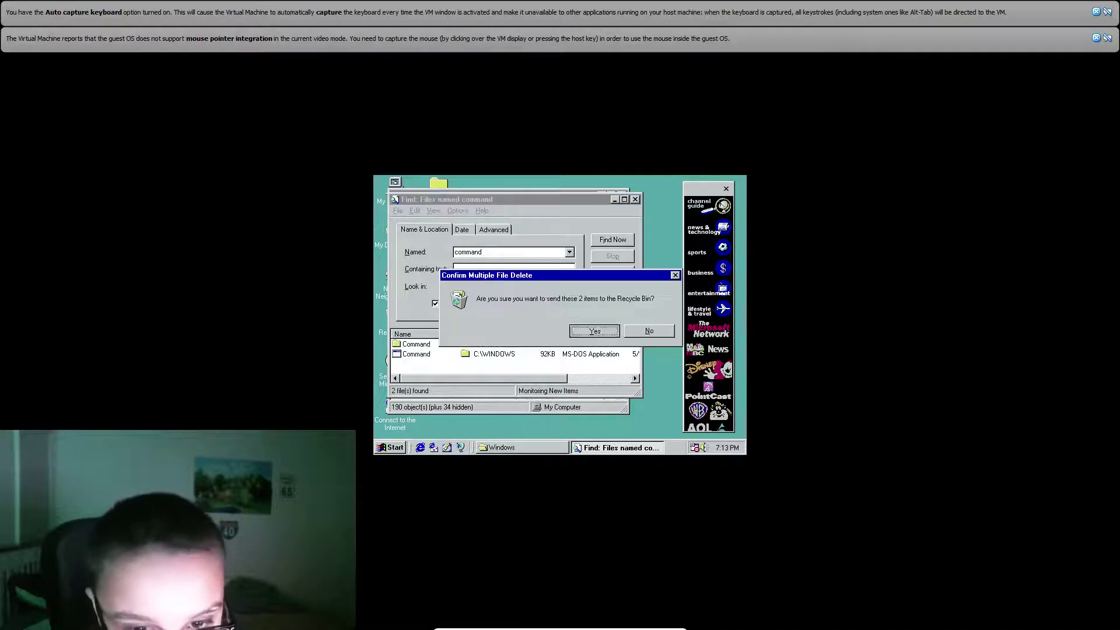
{"action": "left_click", "coordinate": [502, 346]}
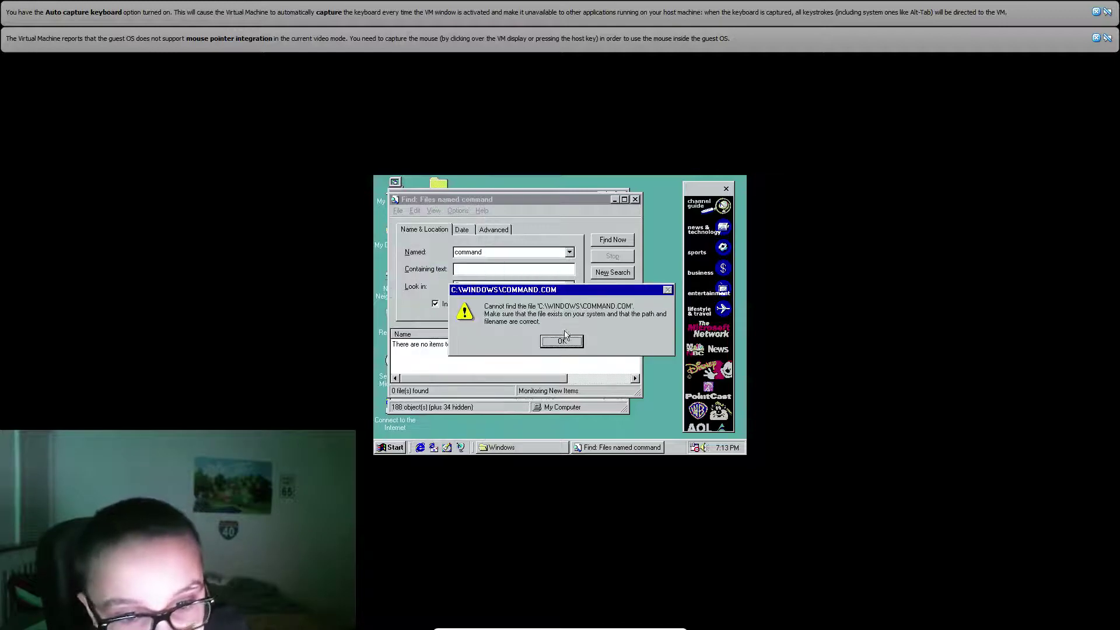
{"action": "left_click", "coordinate": [564, 341]}
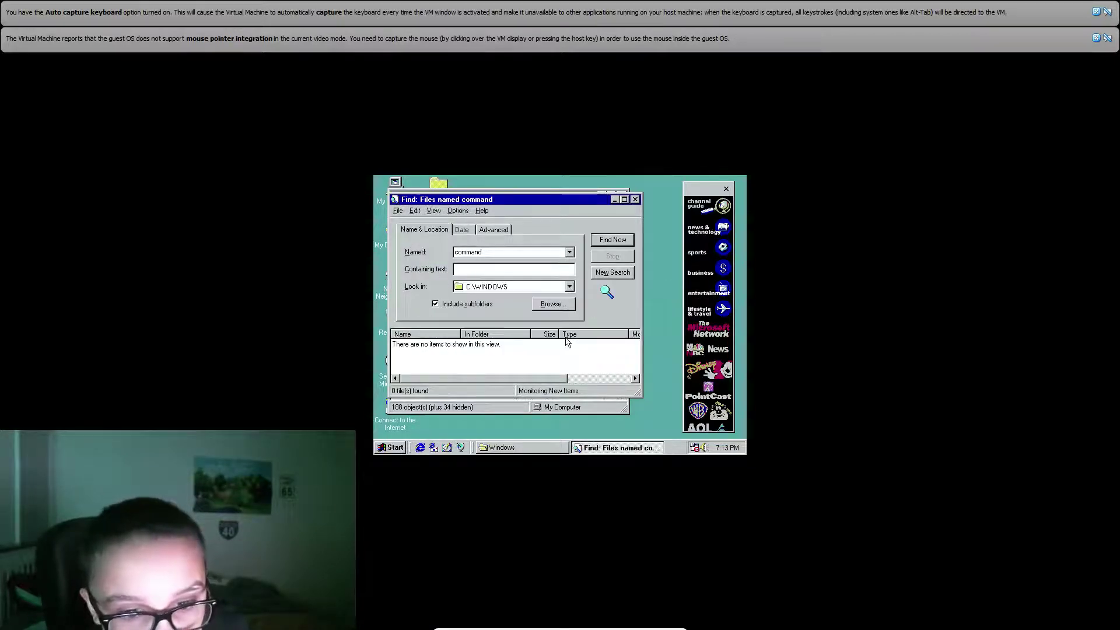
Step: Restart the Windows 98 guest from the Shut Down dialog
{"action": "key", "text": "super"}
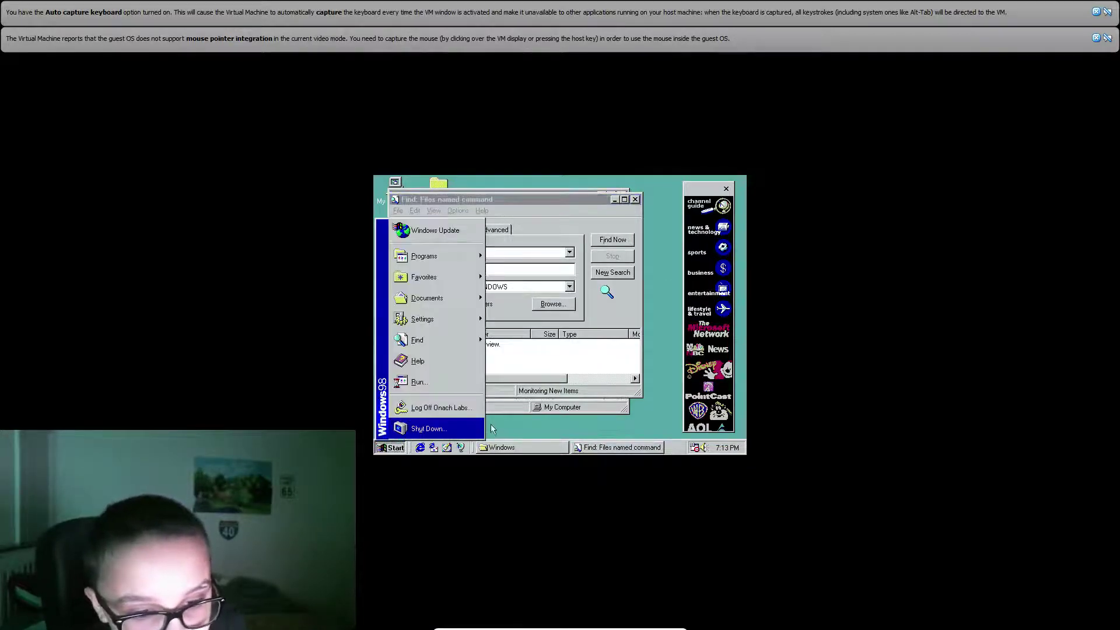
{"action": "left_click", "coordinate": [428, 428]}
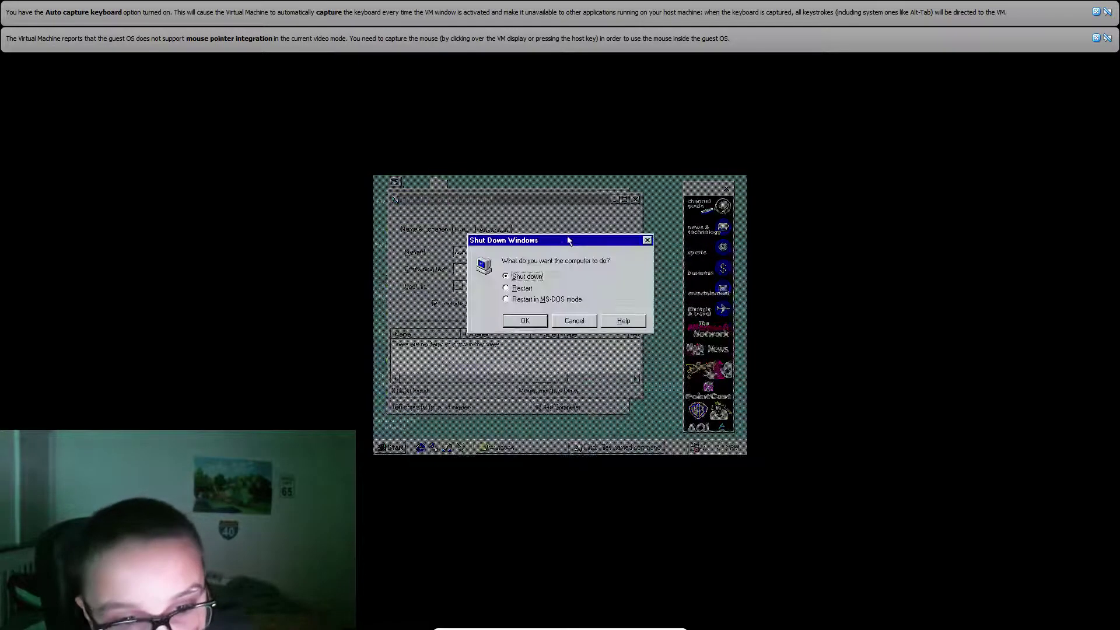
{"action": "left_click", "coordinate": [526, 321]}
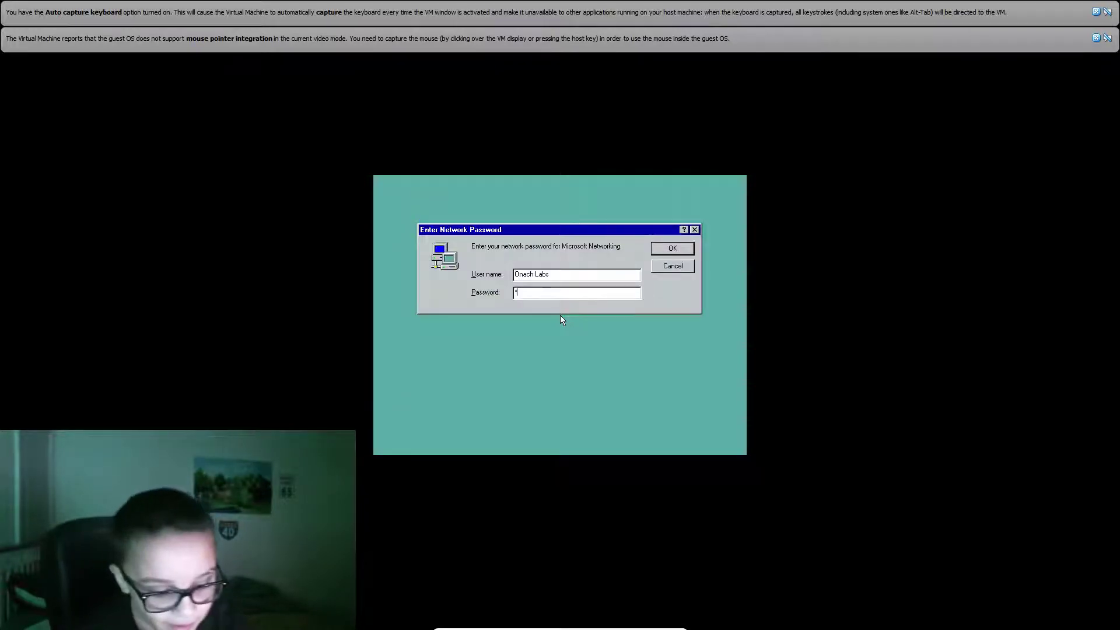
{"action": "type", "text": "*****"}
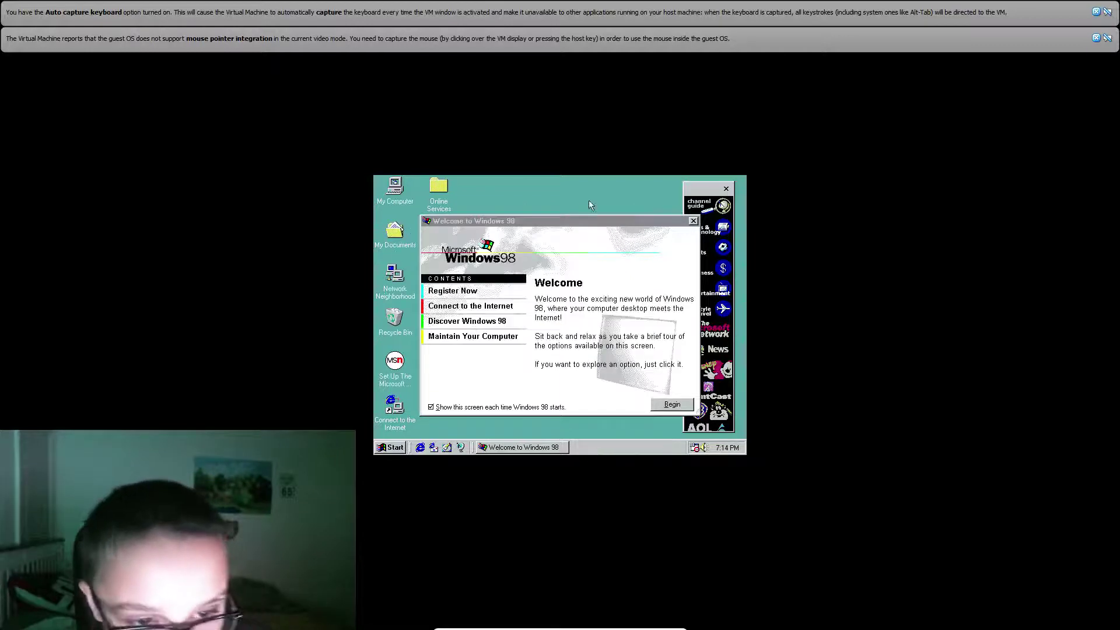
Step: Create a desktop shortcut for drive C from My Computer
{"action": "left_click", "coordinate": [467, 320]}
{"action": "left_click", "coordinate": [395, 193]}
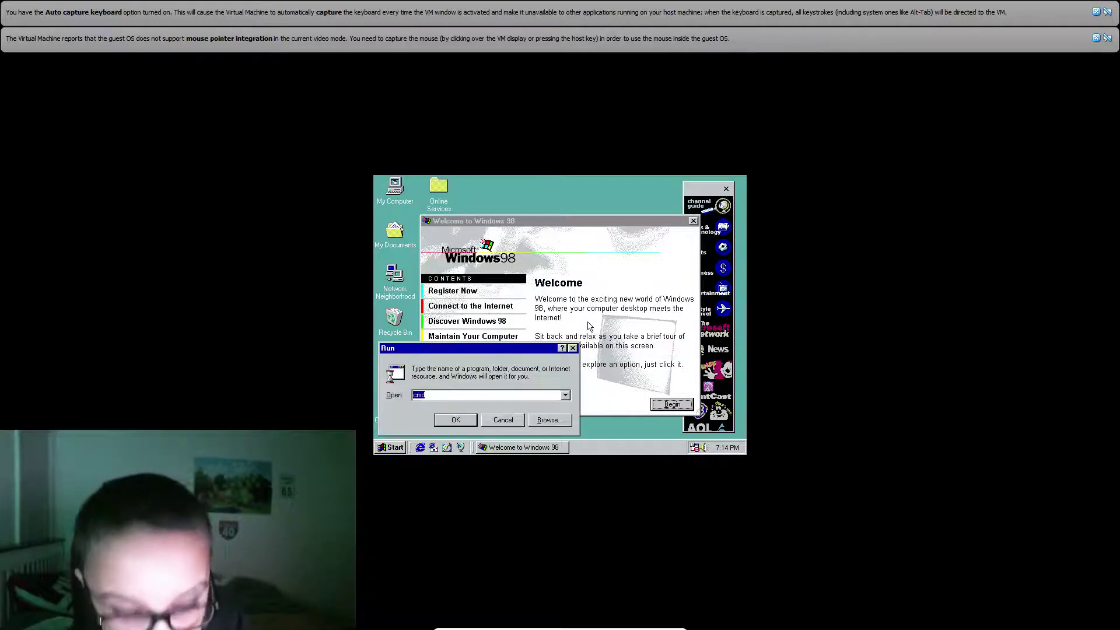
{"action": "type", "text": "coman"}
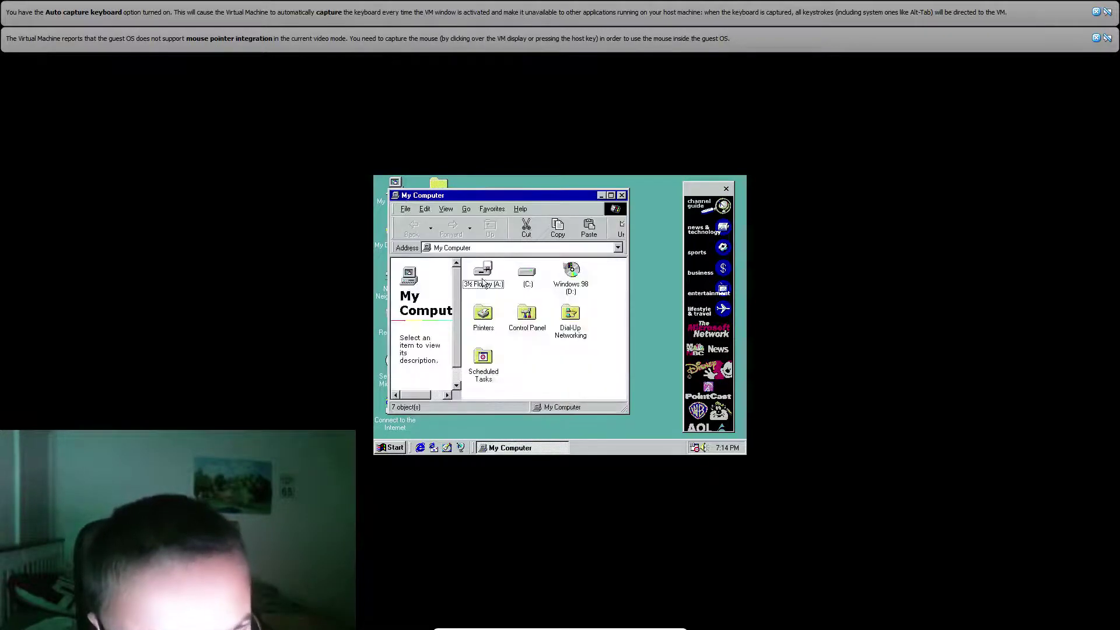
{"action": "right_click", "coordinate": [527, 275]}
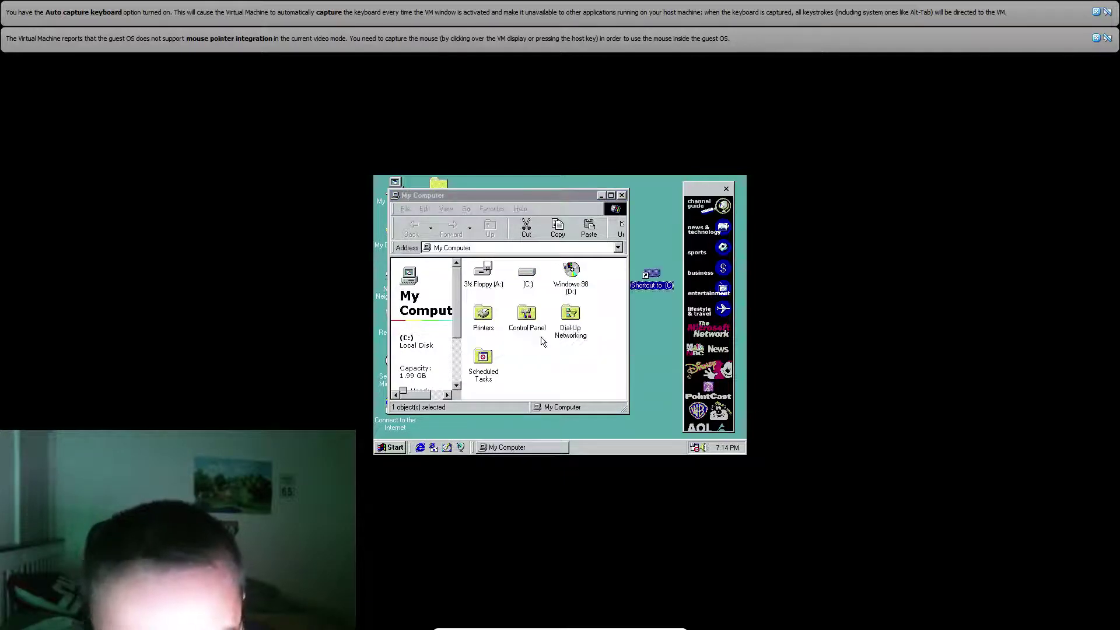
Step: Delete the drive C desktop shortcut and confirm with Yes
{"action": "right_click", "coordinate": [665, 275]}
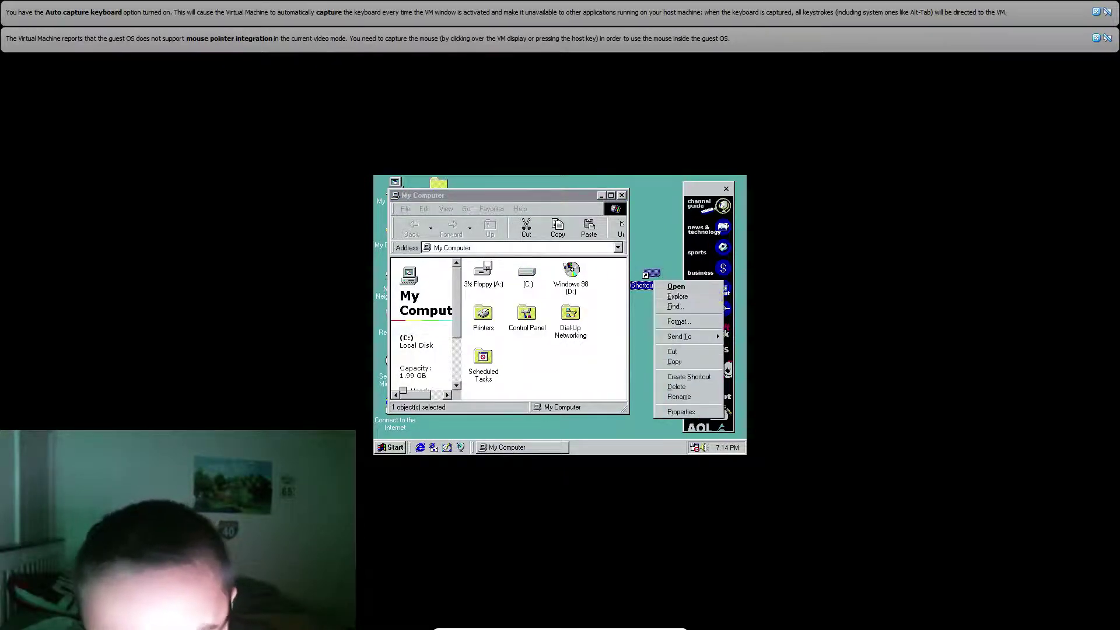
{"action": "left_click", "coordinate": [668, 385]}
{"action": "left_click", "coordinate": [604, 324]}
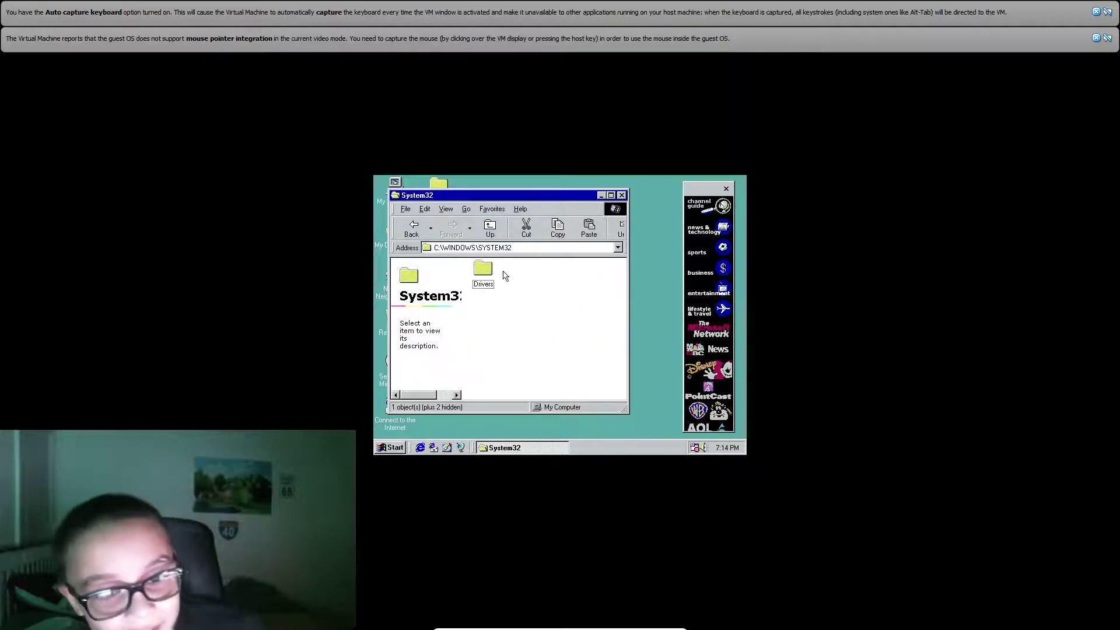
Step: Delete the Drivers folder from SYSTEM32
{"action": "left_click", "coordinate": [483, 271]}
{"action": "key", "text": "Delete"}
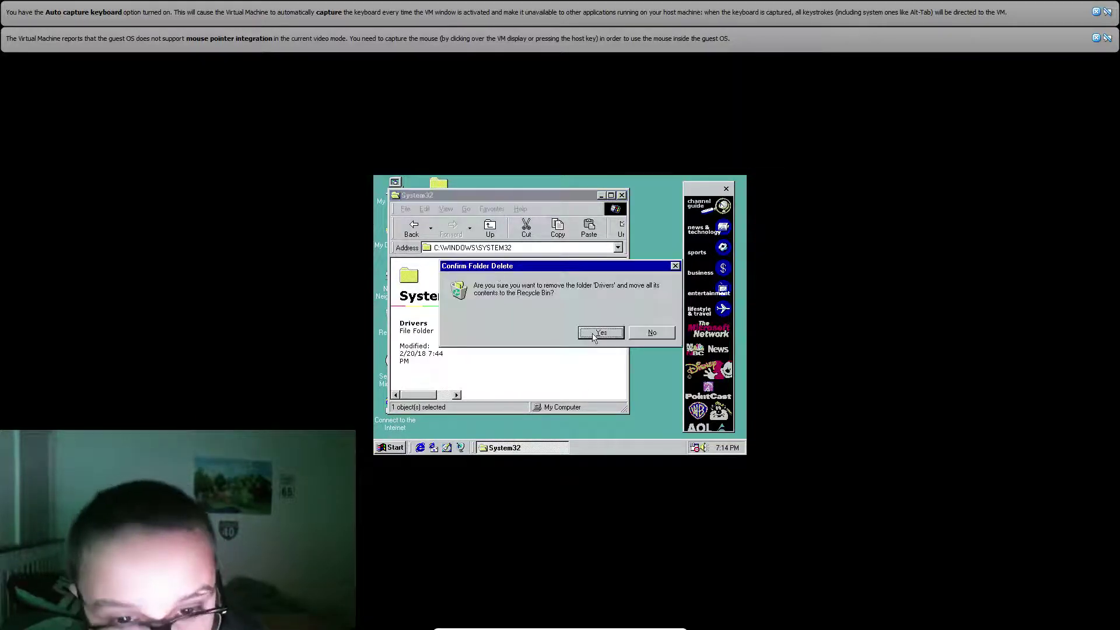
{"action": "left_click", "coordinate": [594, 336]}
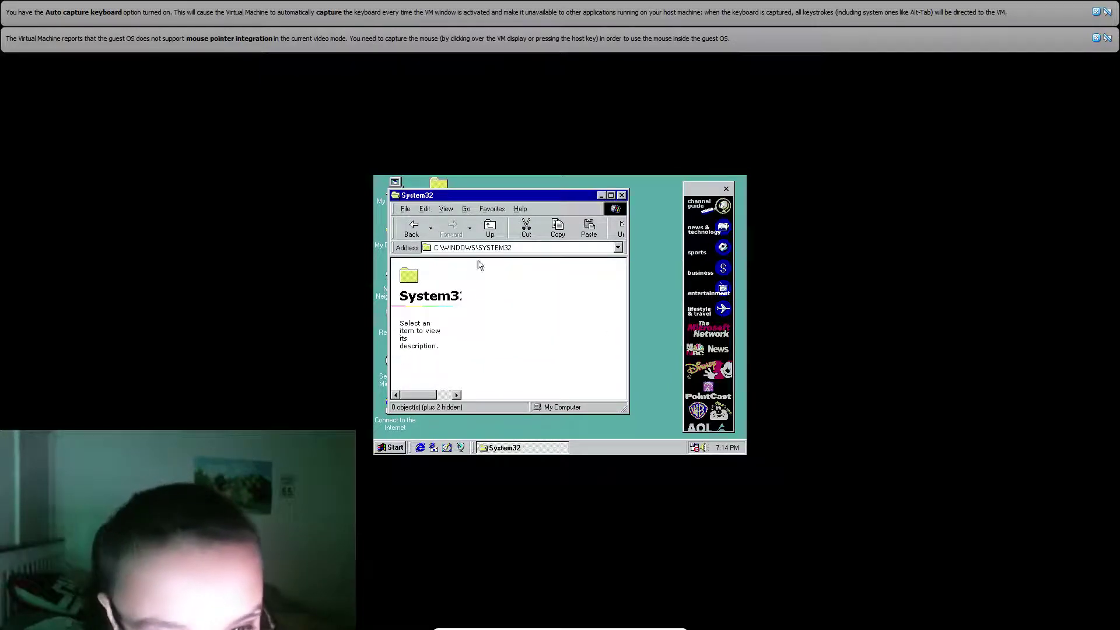
Step: Permanently delete the Recycle Bin contents: eleven items, then the remaining five
{"action": "left_click_drag", "start_coordinate": [490, 195], "coordinate": [570, 190]}
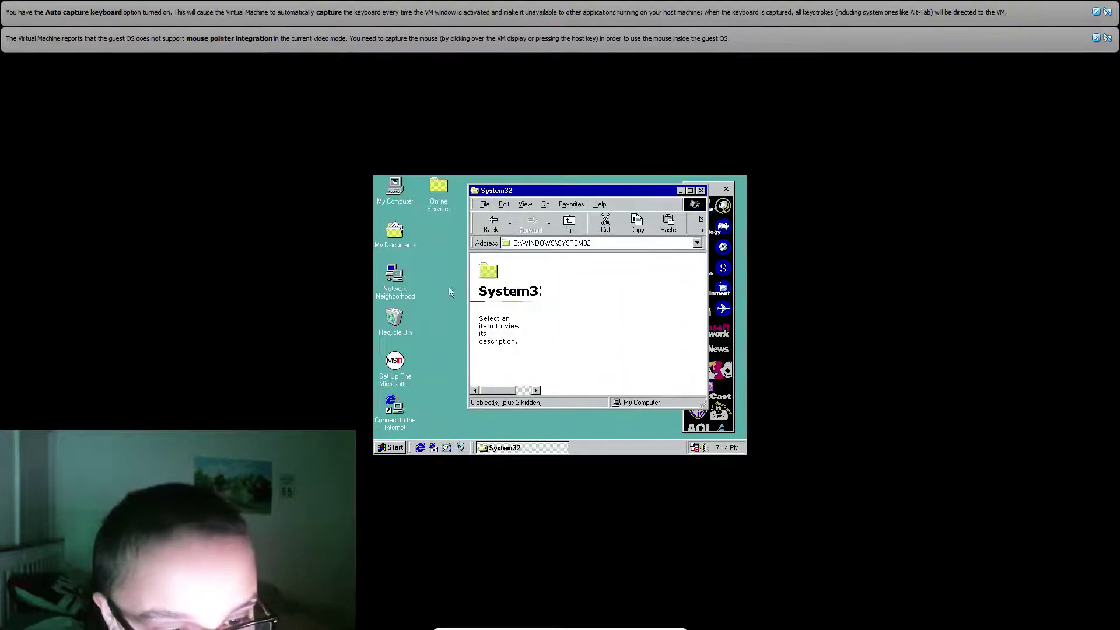
{"action": "double_click", "coordinate": [392, 320]}
{"action": "scroll", "coordinate": [523, 300], "scroll_direction": "down", "scroll_amount": 3}
{"action": "left_click_drag", "start_coordinate": [534, 382], "coordinate": [378, 182]}
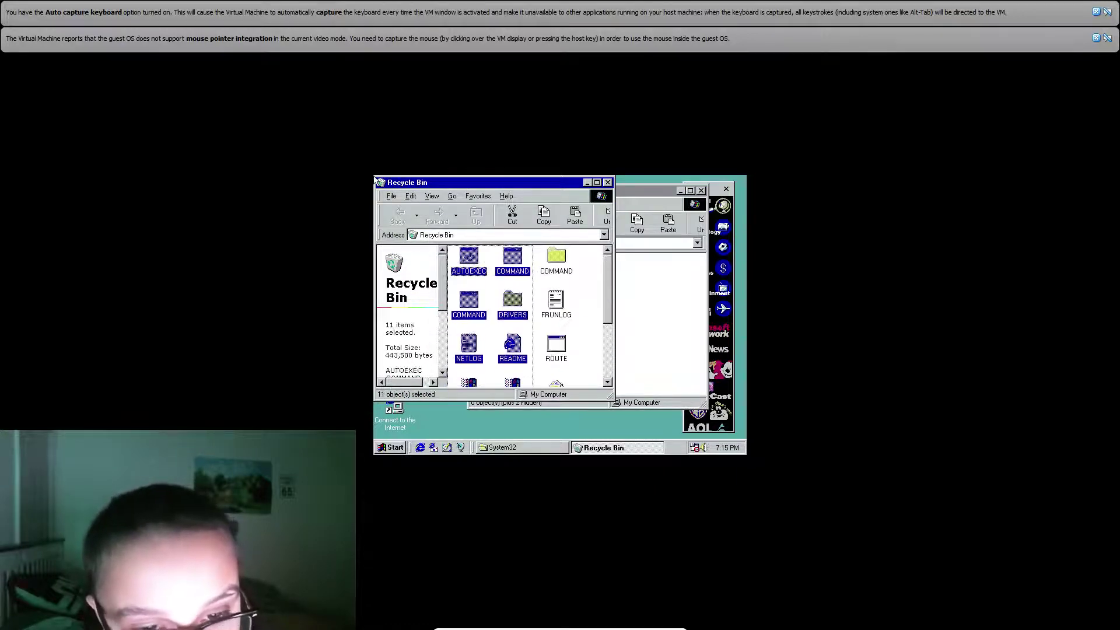
{"action": "key", "text": "Delete"}
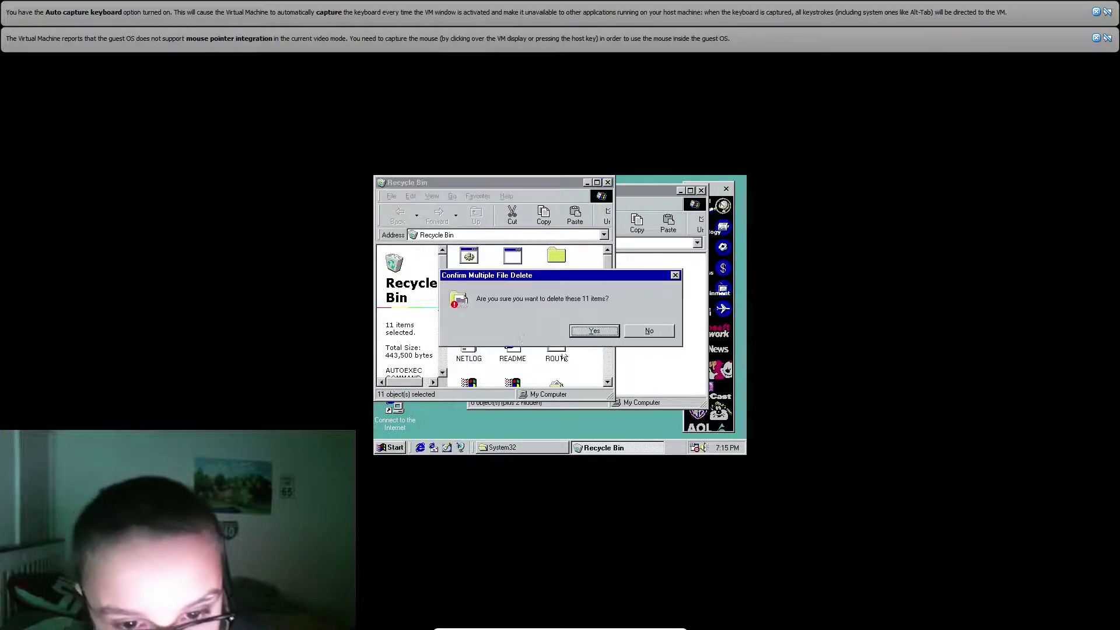
{"action": "left_click", "coordinate": [593, 331]}
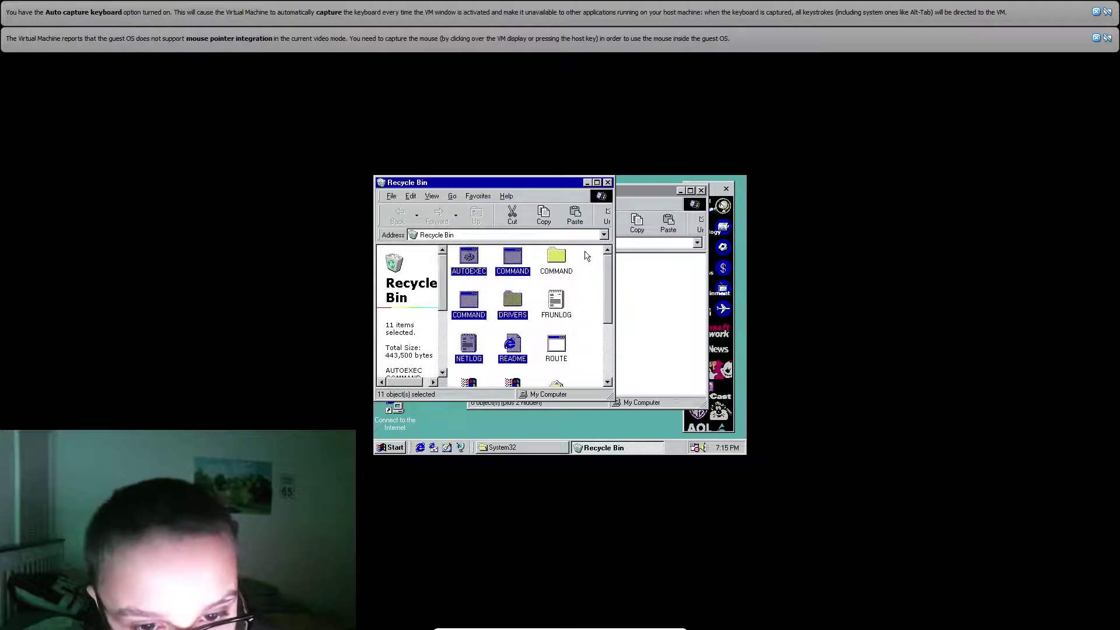
{"action": "left_click_drag", "start_coordinate": [580, 262], "coordinate": [531, 385]}
{"action": "key", "text": "Delete"}
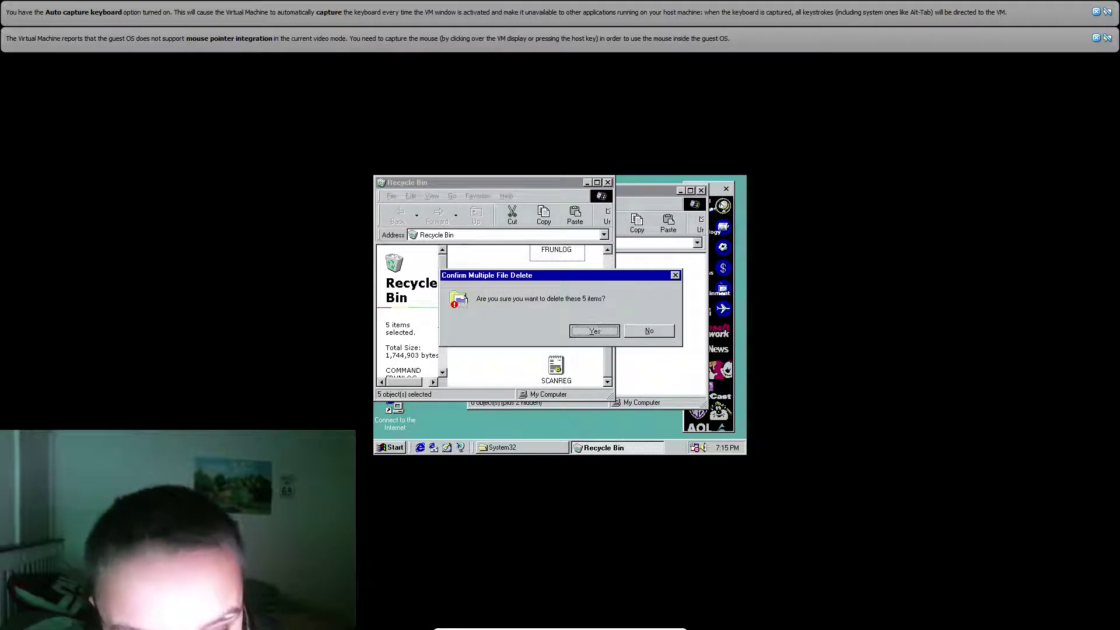
{"action": "left_click", "coordinate": [594, 331]}
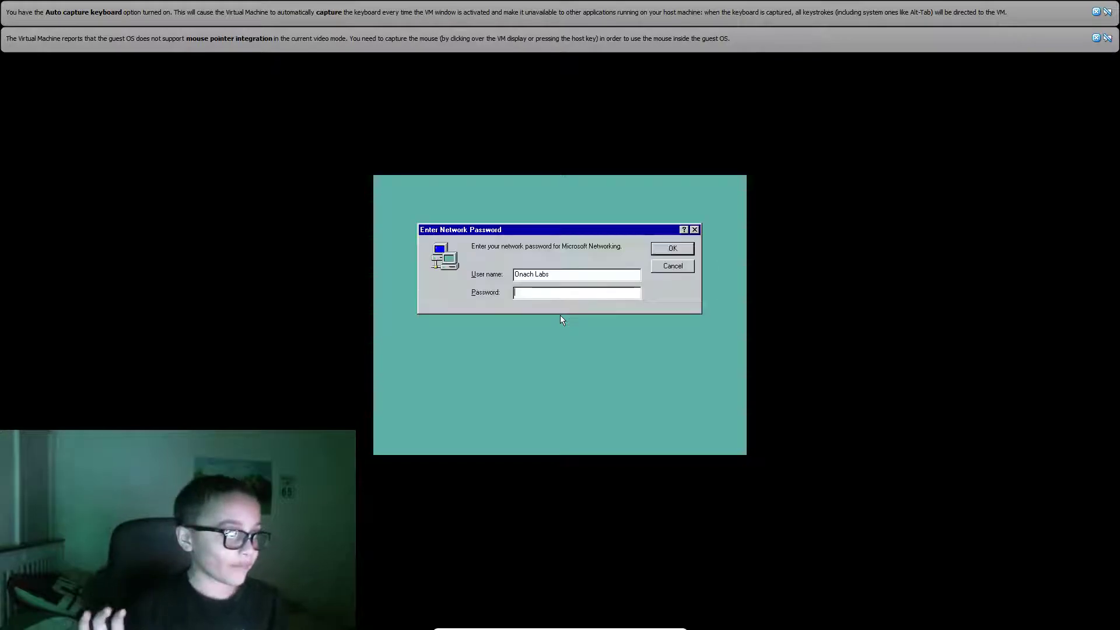
{"action": "type", "text": "*****"}
Step: Log in with the network password and move Explorer up to the C: root
{"action": "key", "text": "Return"}
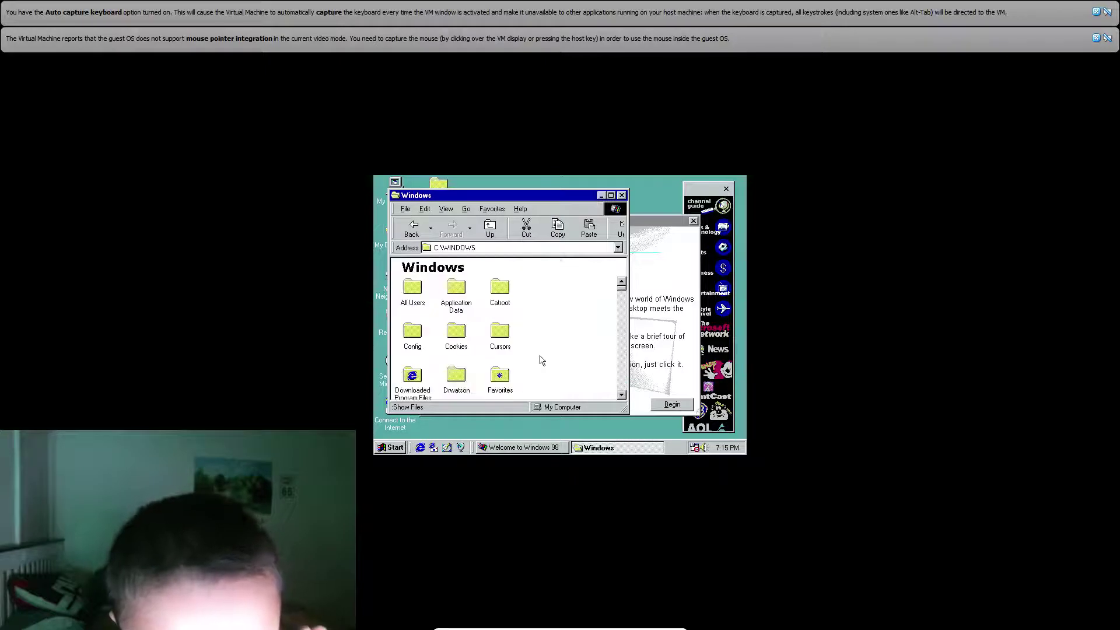
{"action": "left_click", "coordinate": [621, 397]}
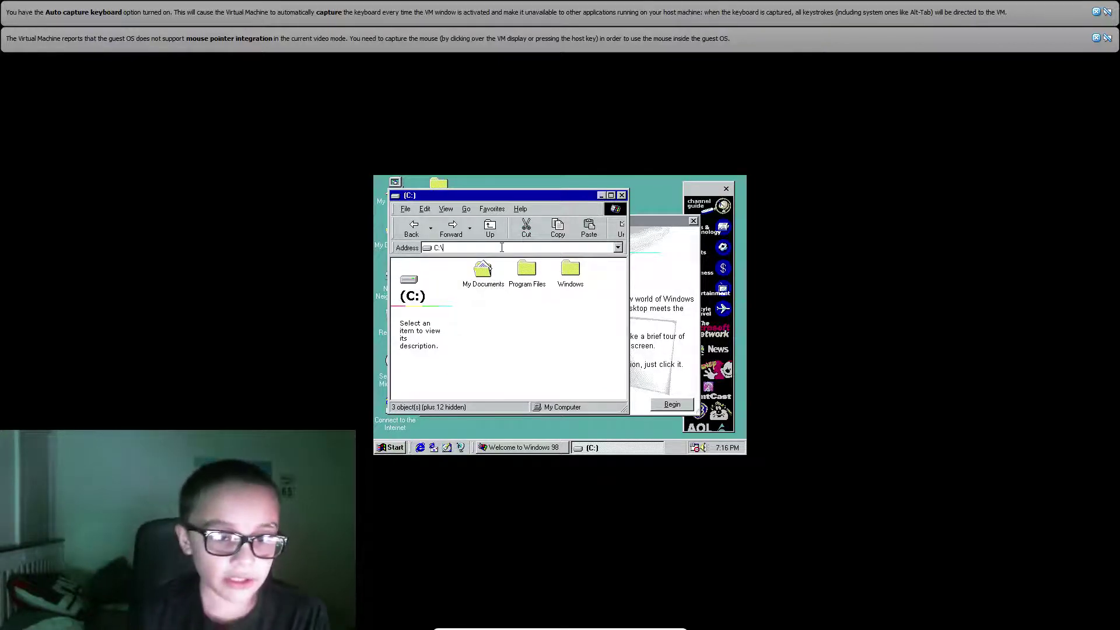
{"action": "type", "text": "b"}
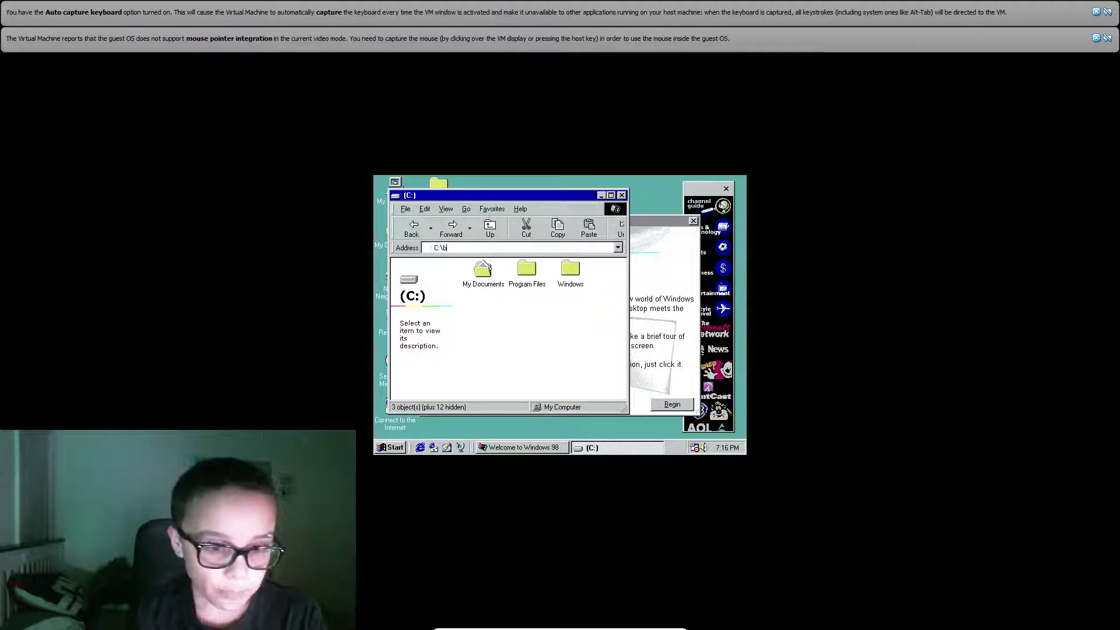
{"action": "type", "text": "ootmgr"}
Step: Try opening C:\bootmgr from the Address bar and dismiss the cannot-find-file error
{"action": "key", "text": "Return"}
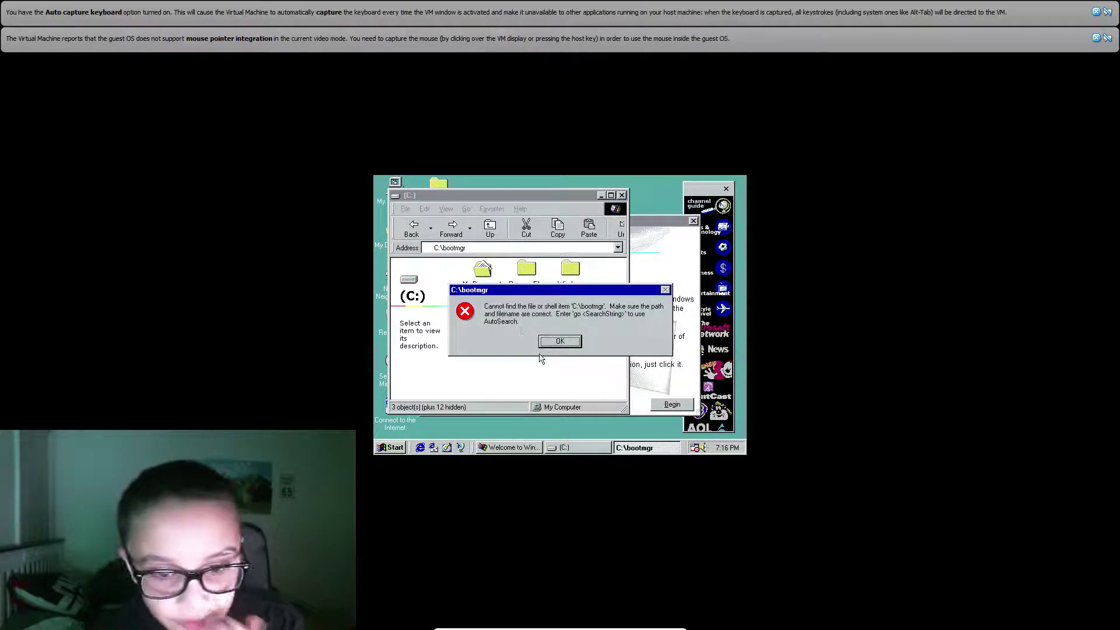
{"action": "left_click", "coordinate": [558, 341]}
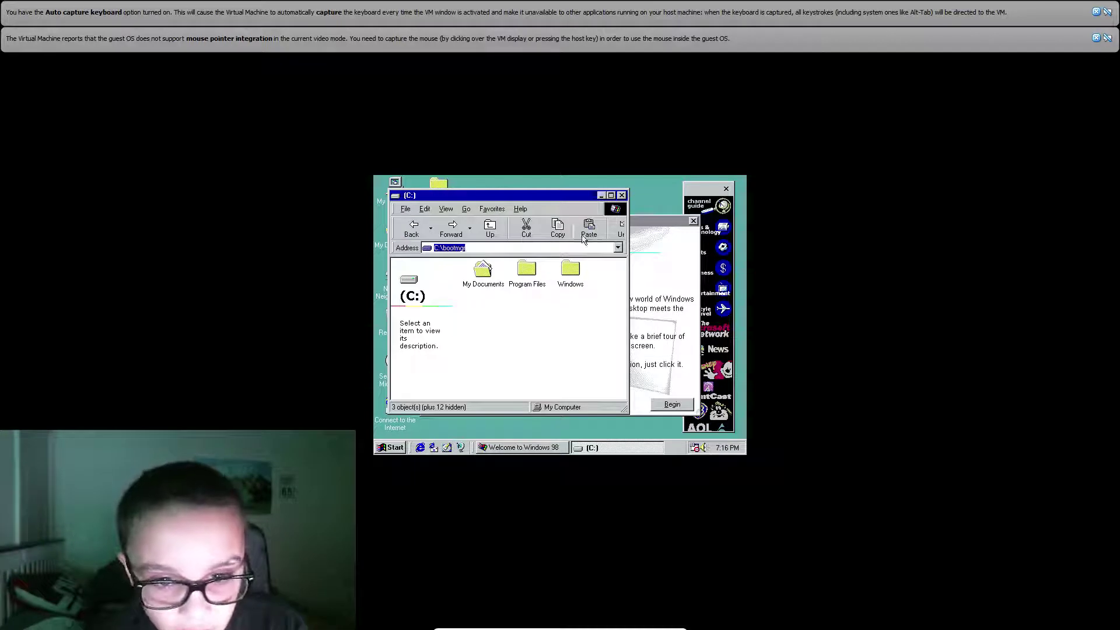
{"action": "left_click", "coordinate": [424, 208]}
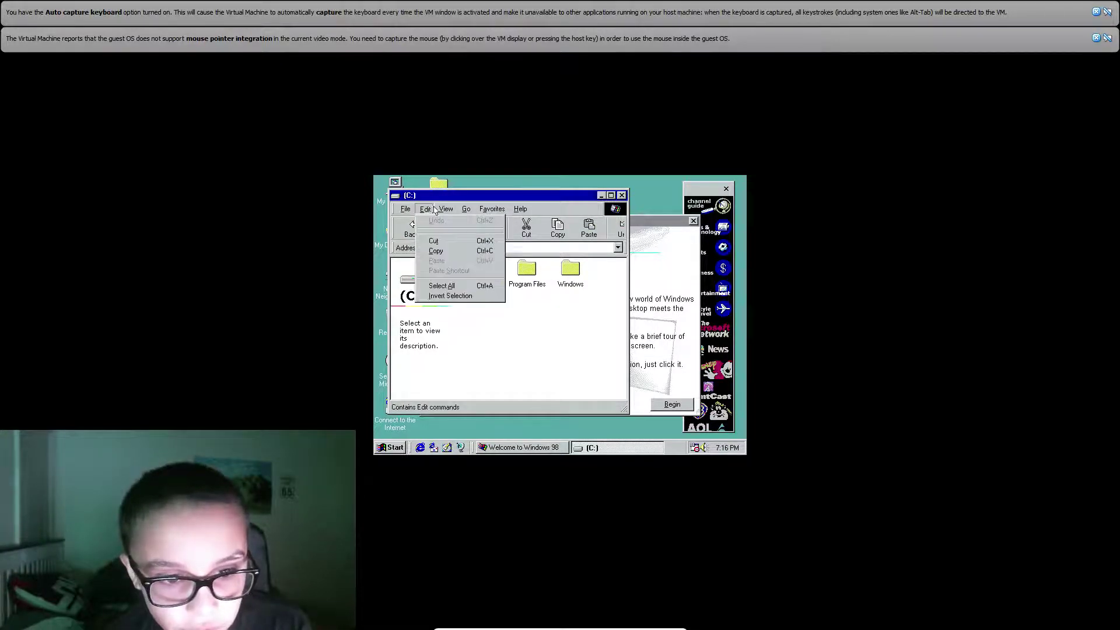
{"action": "left_click", "coordinate": [445, 208]}
{"action": "left_click", "coordinate": [412, 230]}
{"action": "left_click", "coordinate": [405, 209]}
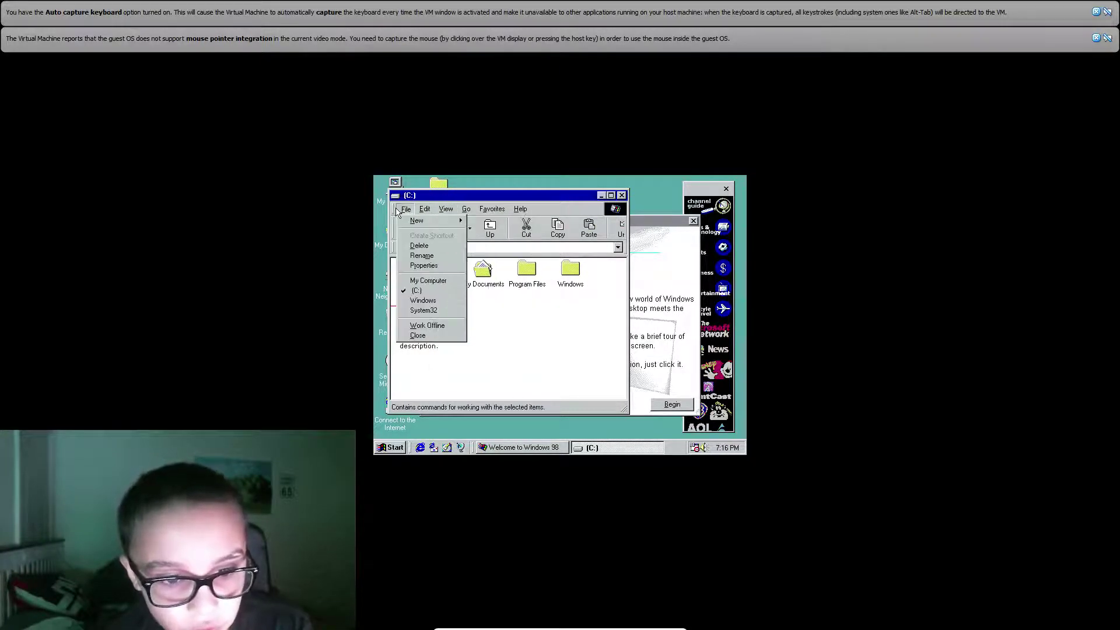
Step: Search drive C for bootmgr and other boot-named files with Find > Files or Folders
{"action": "left_click", "coordinate": [391, 448]}
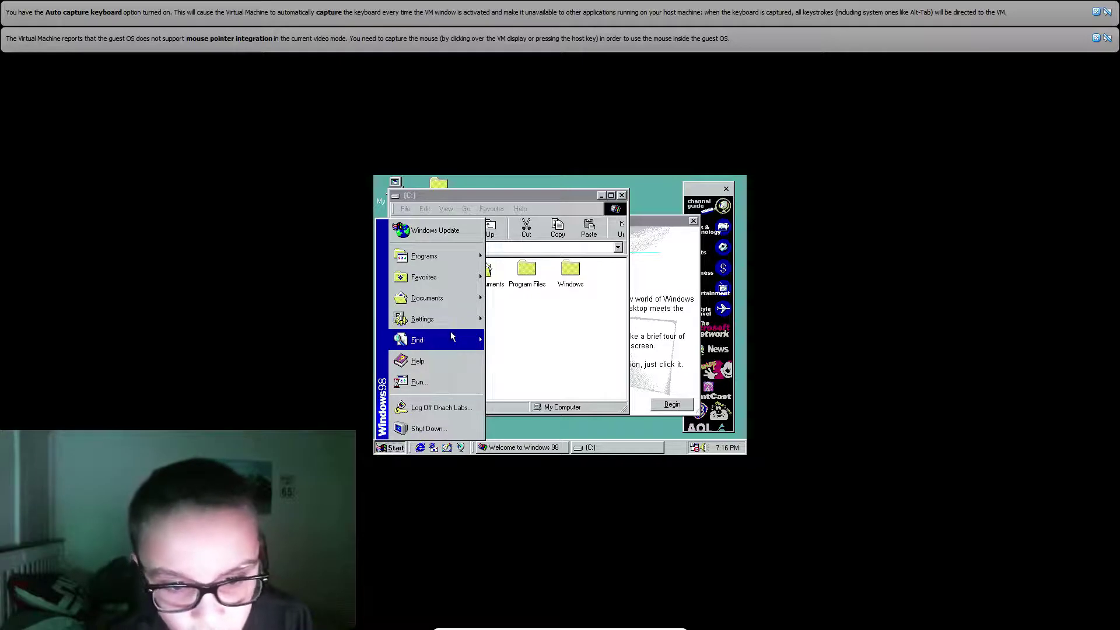
{"action": "mouse_move", "coordinate": [435, 339]}
{"action": "left_click", "coordinate": [516, 338]}
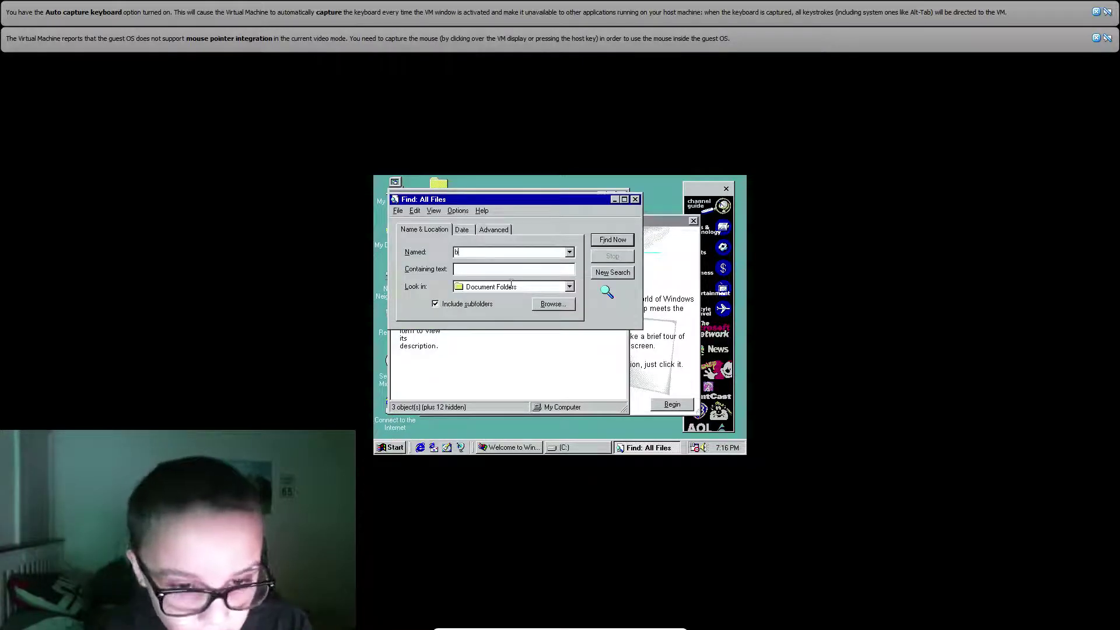
{"action": "type", "text": "r"}
{"action": "key", "text": "Return"}
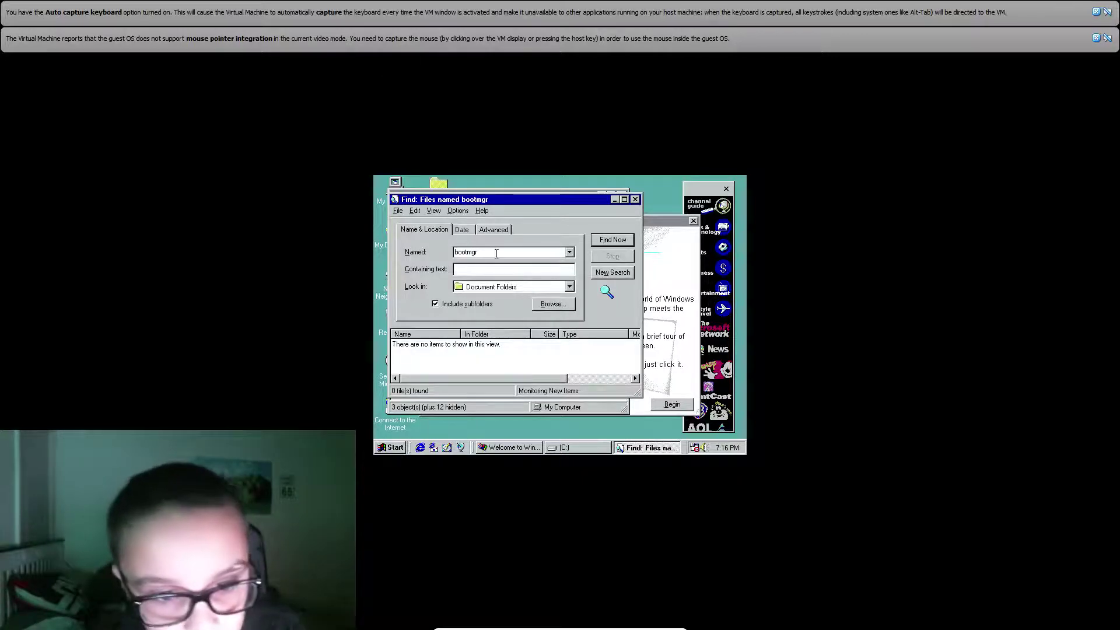
{"action": "type", "text": "oot"}
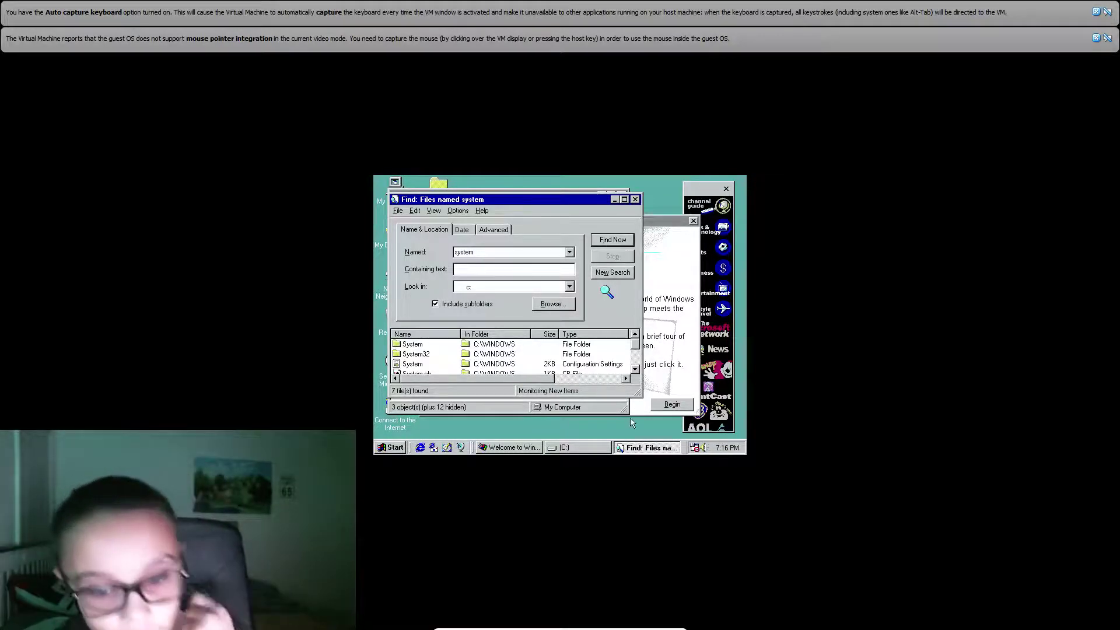
{"action": "left_click", "coordinate": [635, 371]}
{"action": "left_click", "coordinate": [635, 371]}
{"action": "double_click", "coordinate": [509, 253]}
{"action": "type", "text": "h"}
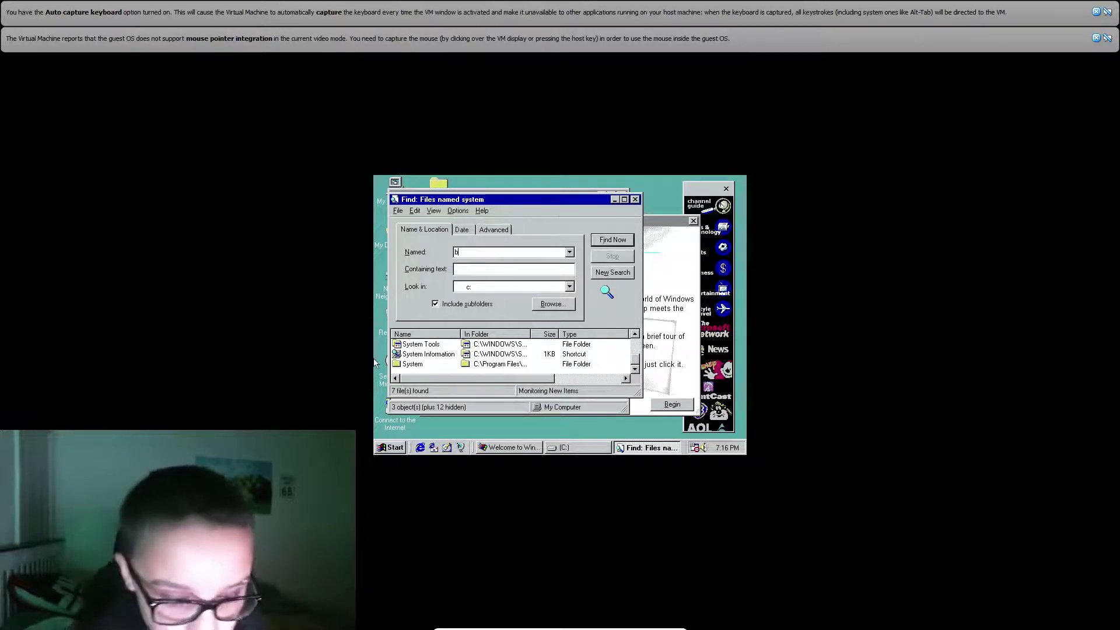
{"action": "type", "text": "mgr"}
{"action": "key", "text": "Return"}
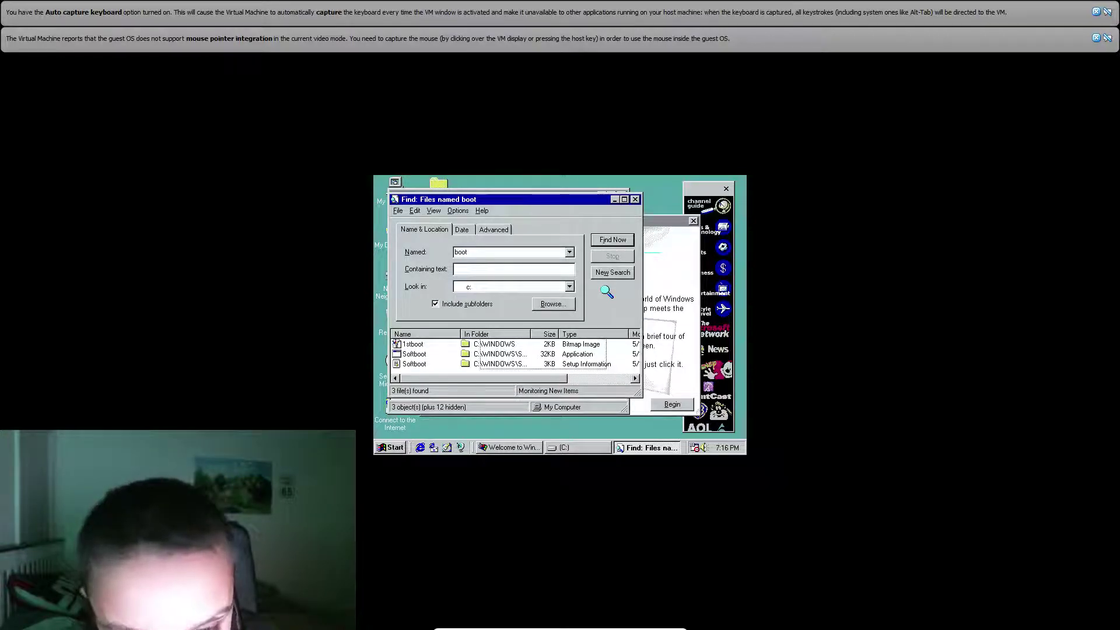
Step: Delete all three boot search results, including the Softboot program
{"action": "key", "text": "ctrl+a"}
{"action": "key", "text": "Delete"}
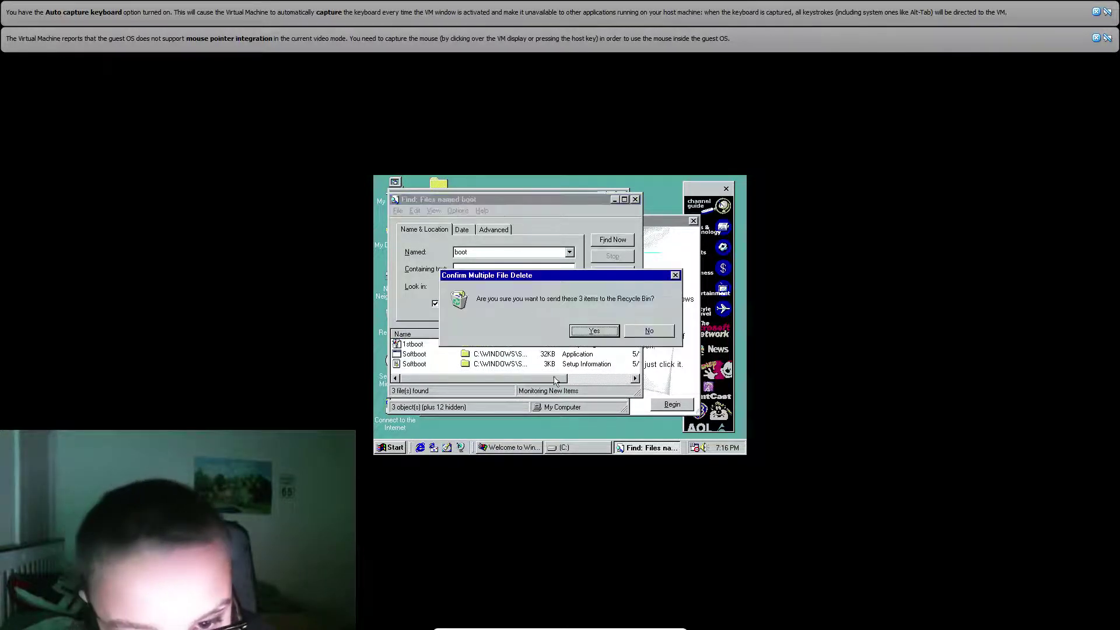
{"action": "left_click", "coordinate": [593, 331]}
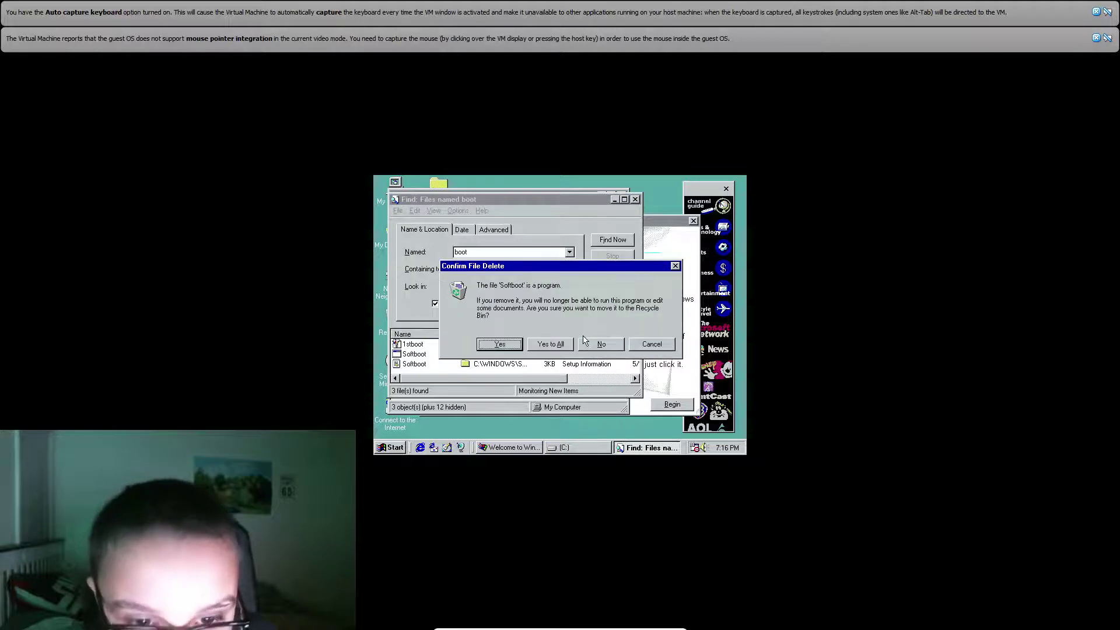
{"action": "left_click", "coordinate": [499, 344]}
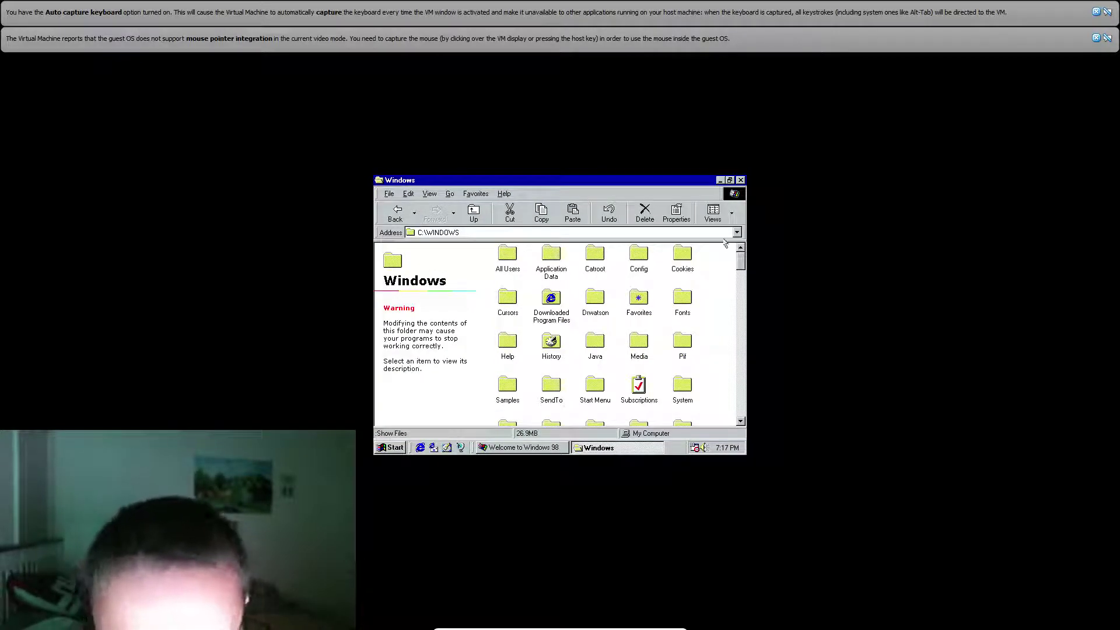
Step: Go from C:\WINDOWS into the FONTS folder
{"action": "double_click", "coordinate": [682, 299]}
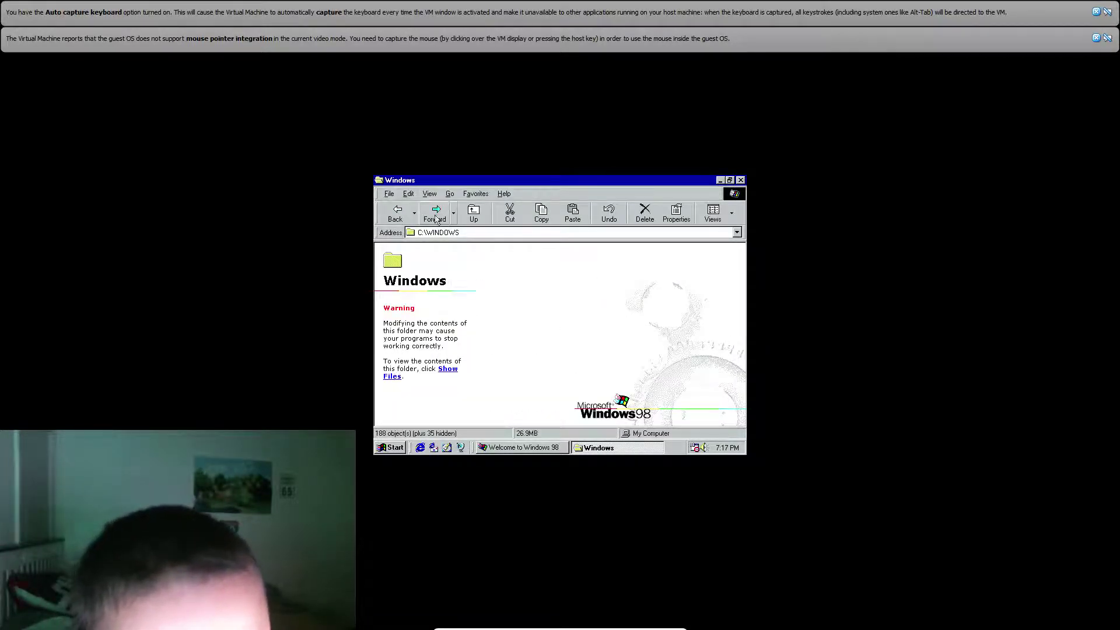
{"action": "left_click", "coordinate": [435, 216]}
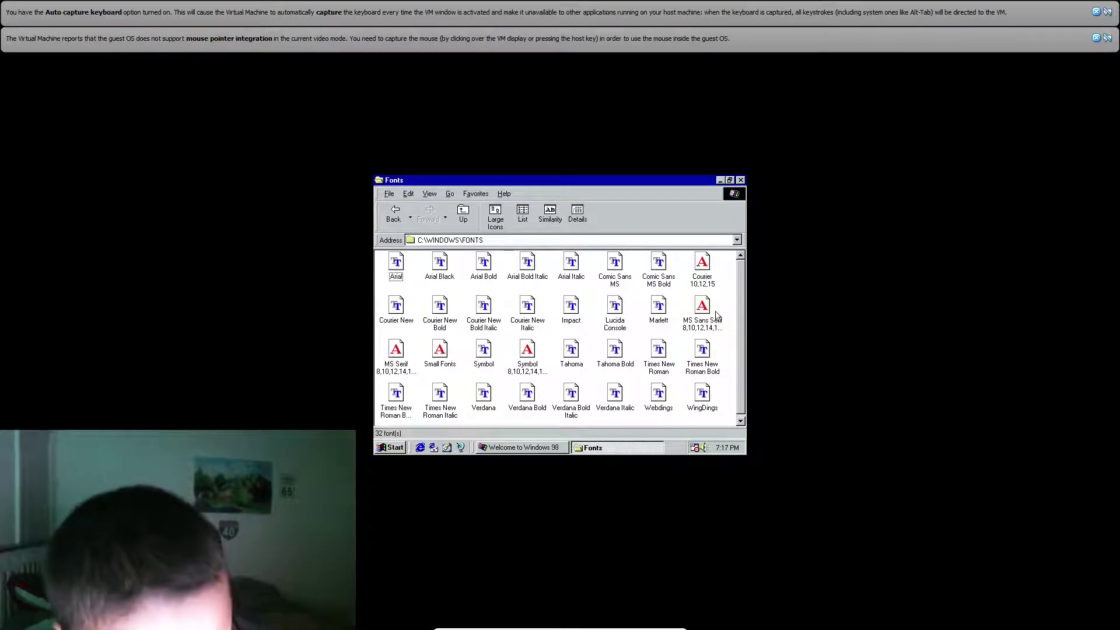
Step: Select all 32 fonts and delete them from the File menu
{"action": "left_click_drag", "start_coordinate": [726, 282], "coordinate": [385, 420]}
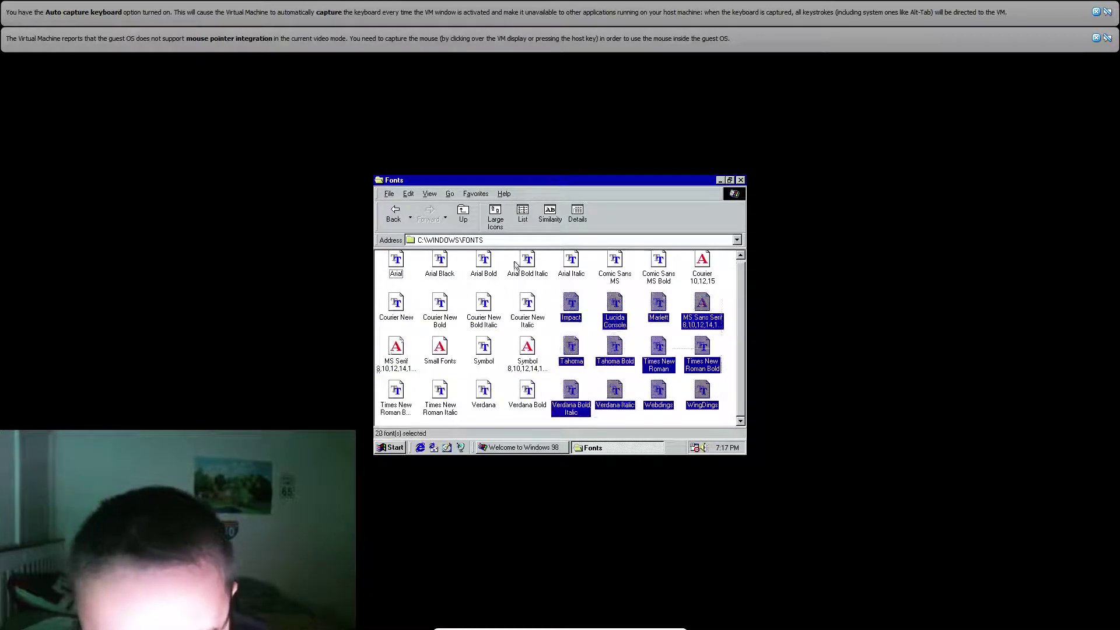
{"action": "left_click_drag", "start_coordinate": [724, 424], "coordinate": [385, 256]}
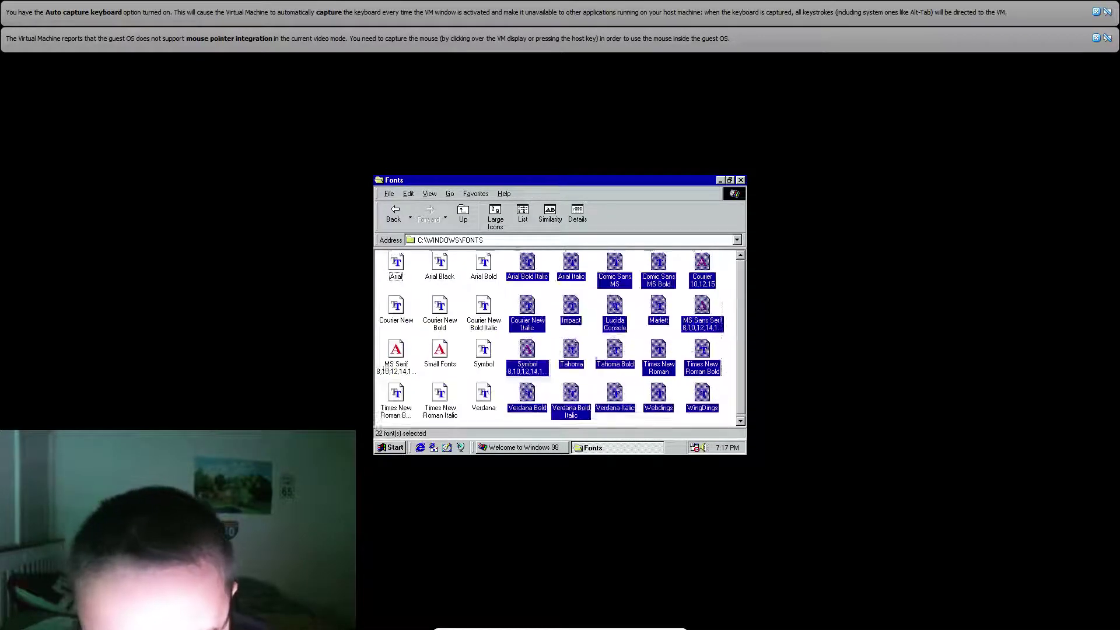
{"action": "left_click", "coordinate": [406, 194]}
{"action": "mouse_move", "coordinate": [389, 194]}
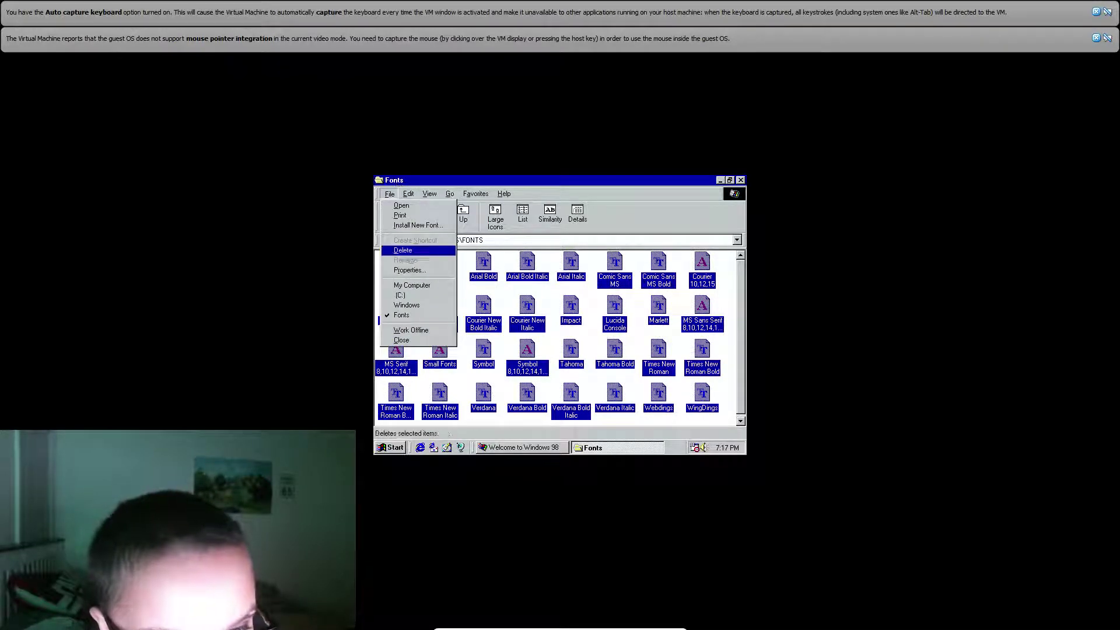
{"action": "left_click", "coordinate": [411, 262]}
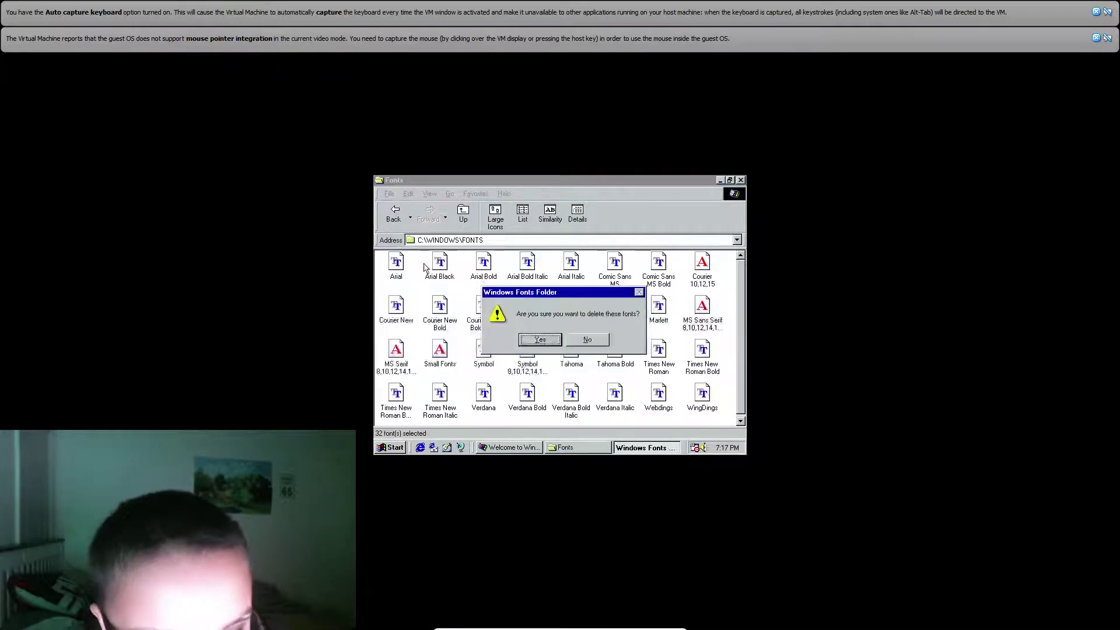
{"action": "left_click", "coordinate": [540, 340]}
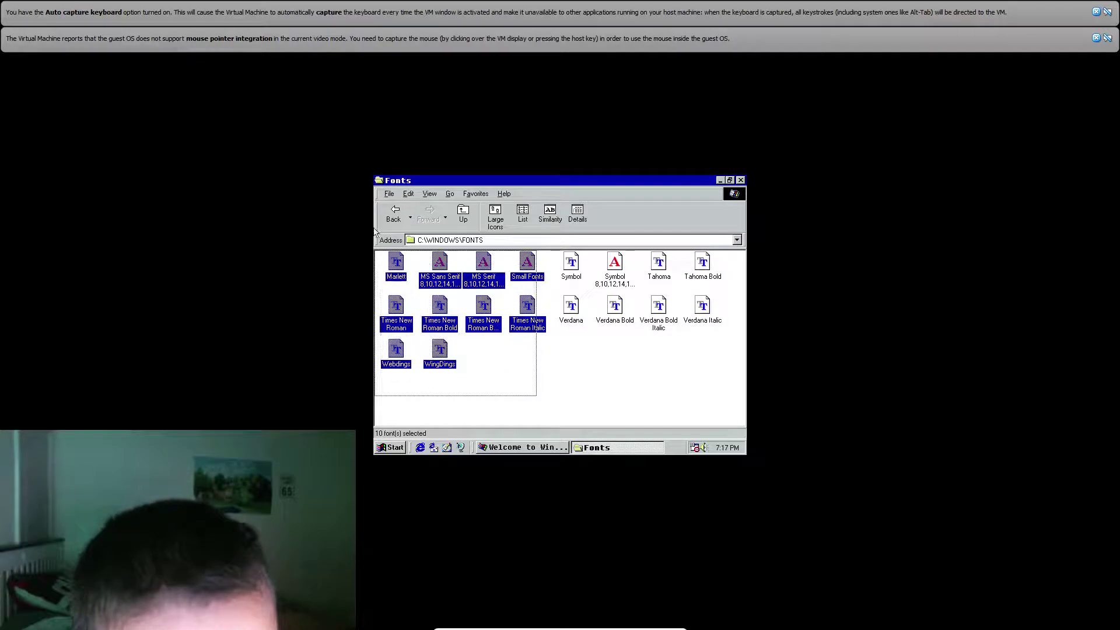
Step: Delete the eight left-hand fonts and dismiss Marlett's access-denied error
{"action": "left_click", "coordinate": [595, 385]}
{"action": "key", "text": "ctrl+a"}
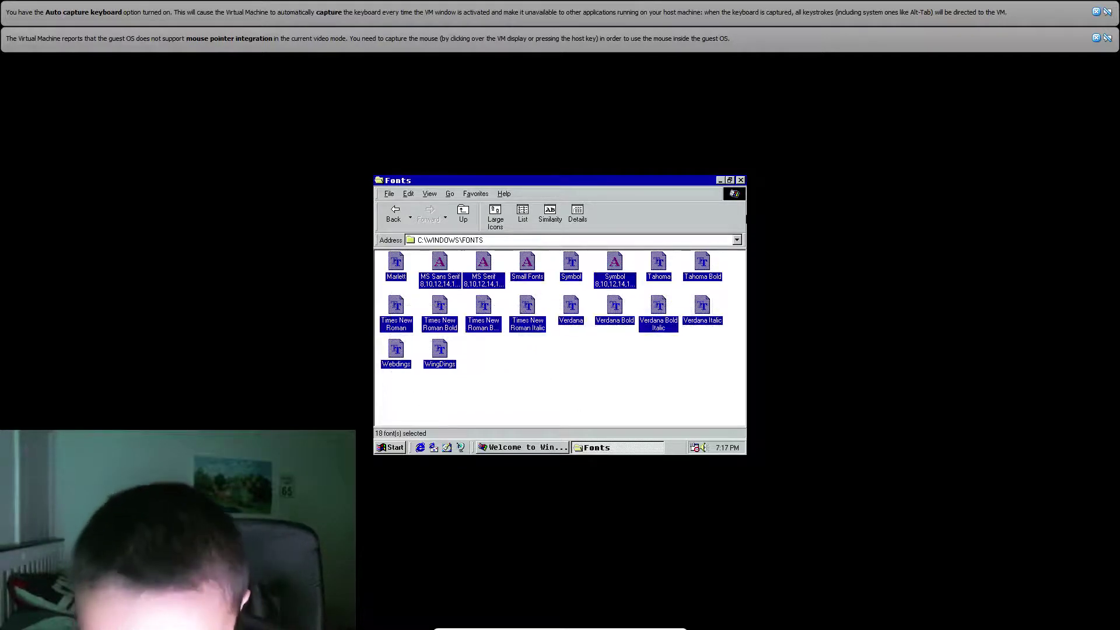
{"action": "right_click", "coordinate": [596, 374]}
{"action": "left_click", "coordinate": [560, 385]}
{"action": "left_click_drag", "start_coordinate": [376, 376], "coordinate": [511, 252]}
{"action": "right_click", "coordinate": [484, 315]}
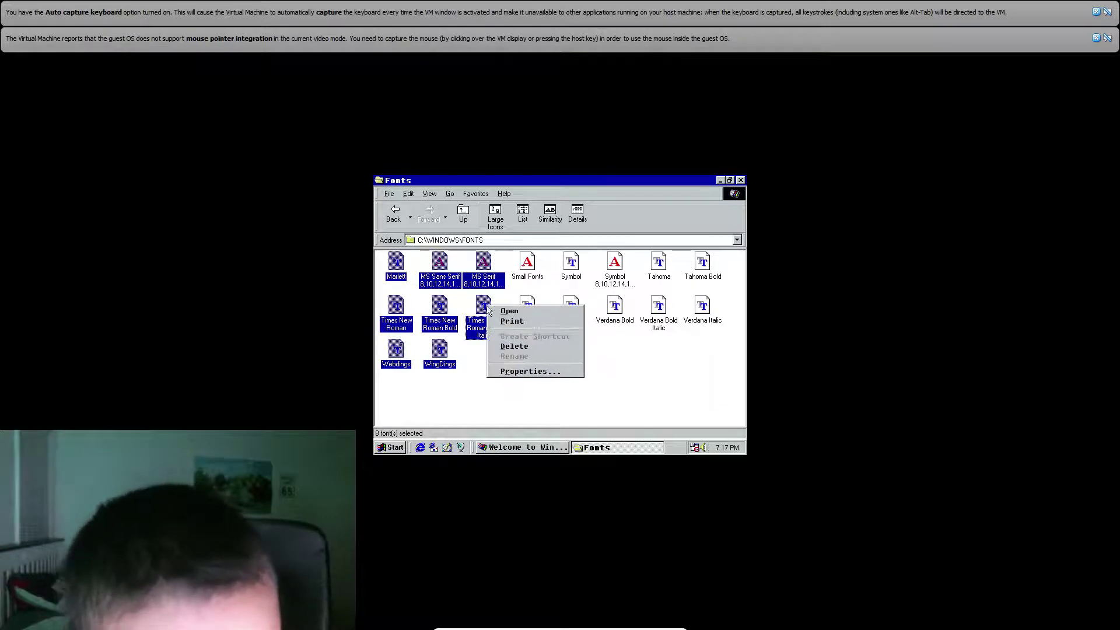
{"action": "left_click", "coordinate": [516, 343]}
{"action": "left_click", "coordinate": [540, 342]}
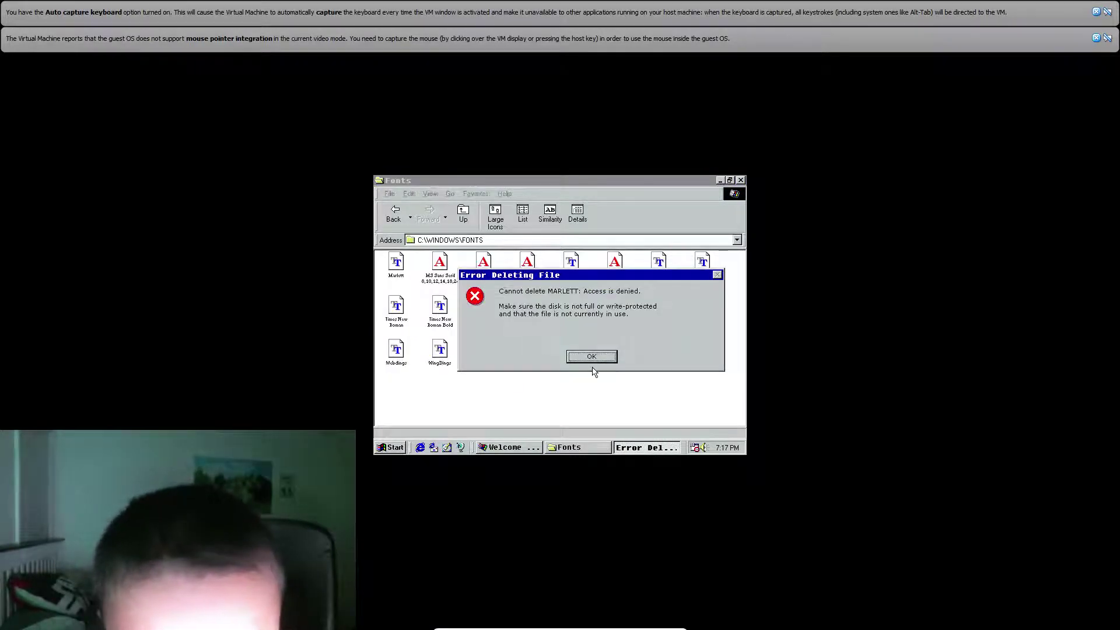
{"action": "left_click", "coordinate": [591, 358]}
Step: Delete the ten fonts from Small Fonts to Verdana Italic
{"action": "left_click", "coordinate": [548, 365]}
{"action": "left_click_drag", "start_coordinate": [537, 376], "coordinate": [663, 375]}
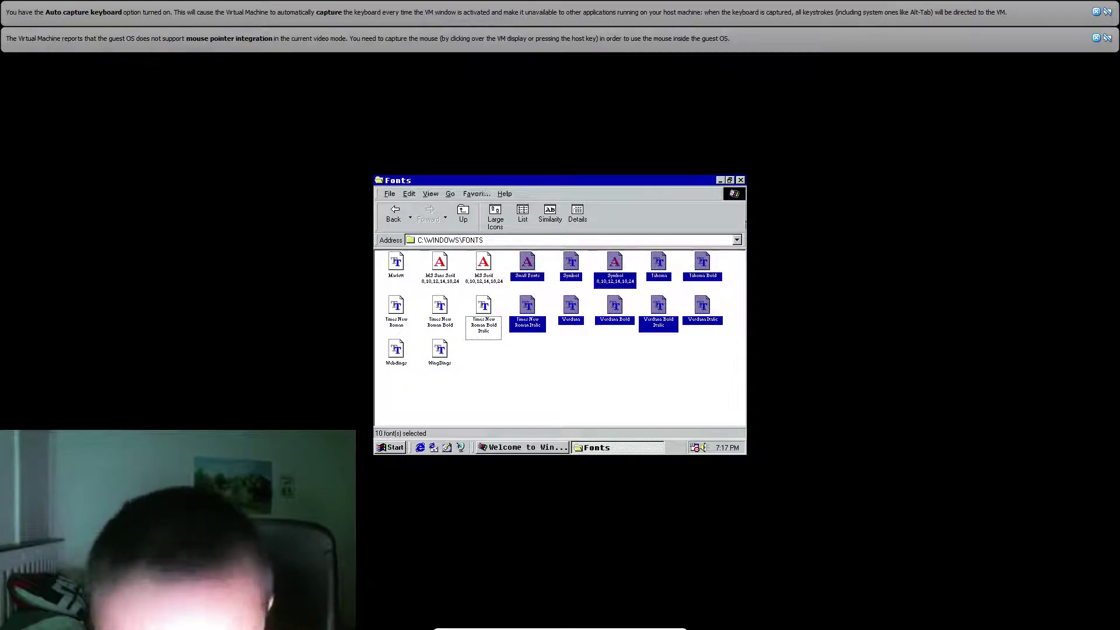
{"action": "left_click", "coordinate": [518, 376]}
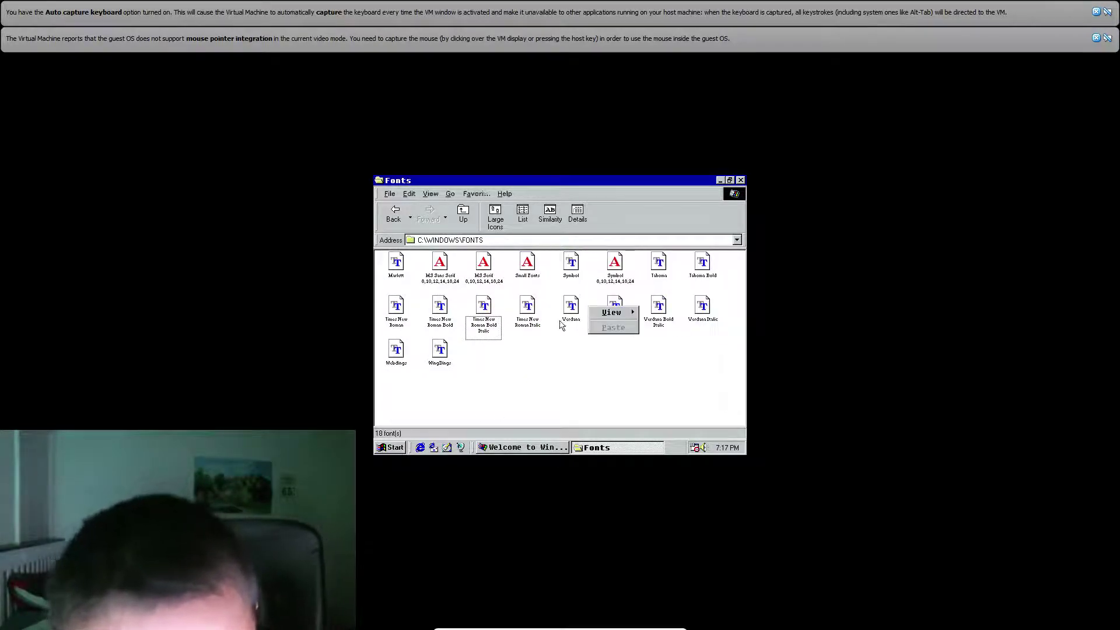
{"action": "left_click_drag", "start_coordinate": [518, 347], "coordinate": [735, 254]}
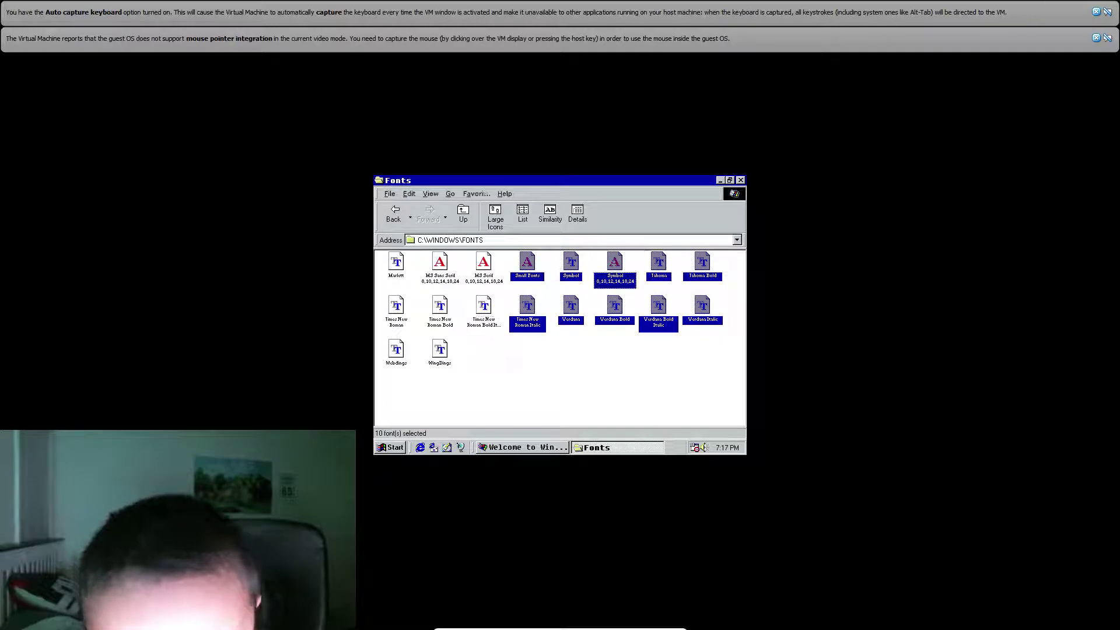
{"action": "right_click", "coordinate": [615, 267]}
{"action": "left_click", "coordinate": [634, 298]}
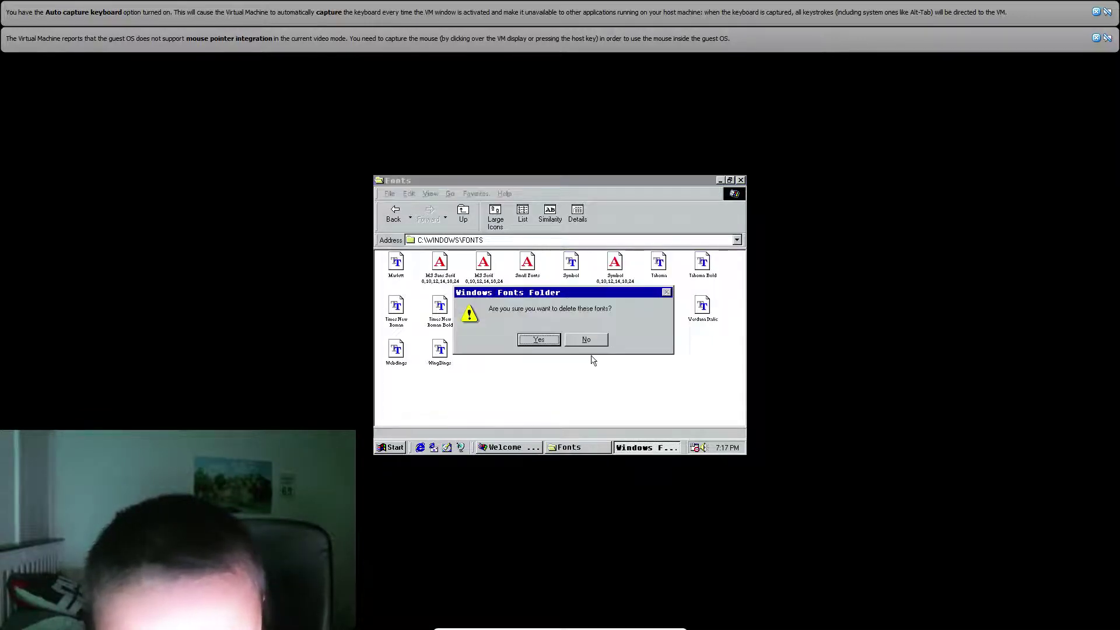
{"action": "left_click", "coordinate": [539, 340]}
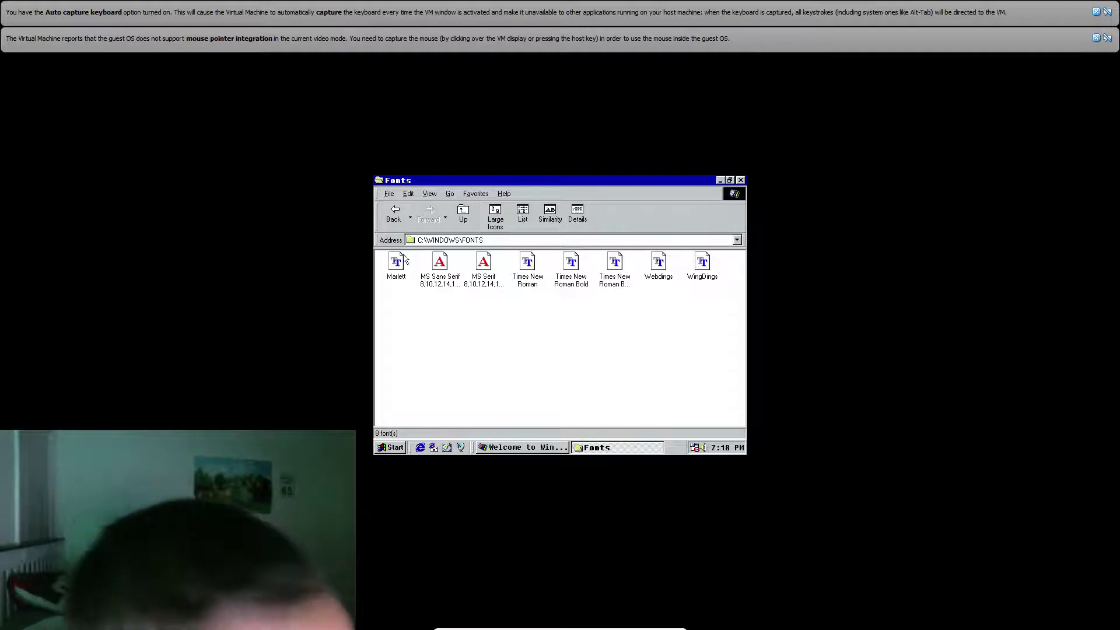
Step: Try deleting Marlett and dismiss the access-denied error
{"action": "right_click", "coordinate": [397, 263]}
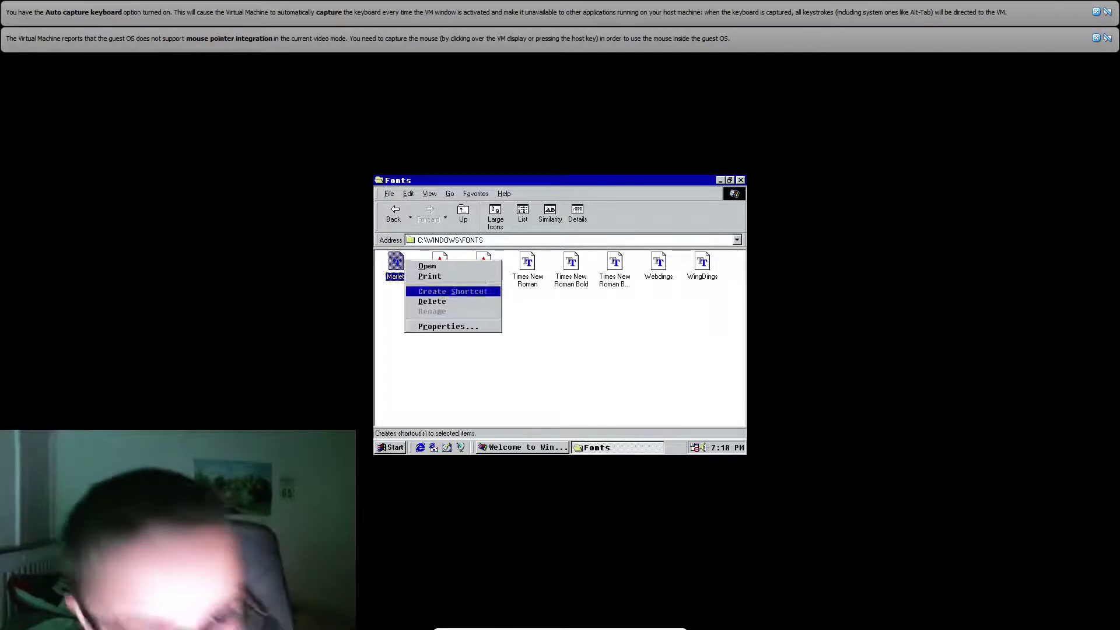
{"action": "left_click", "coordinate": [433, 301]}
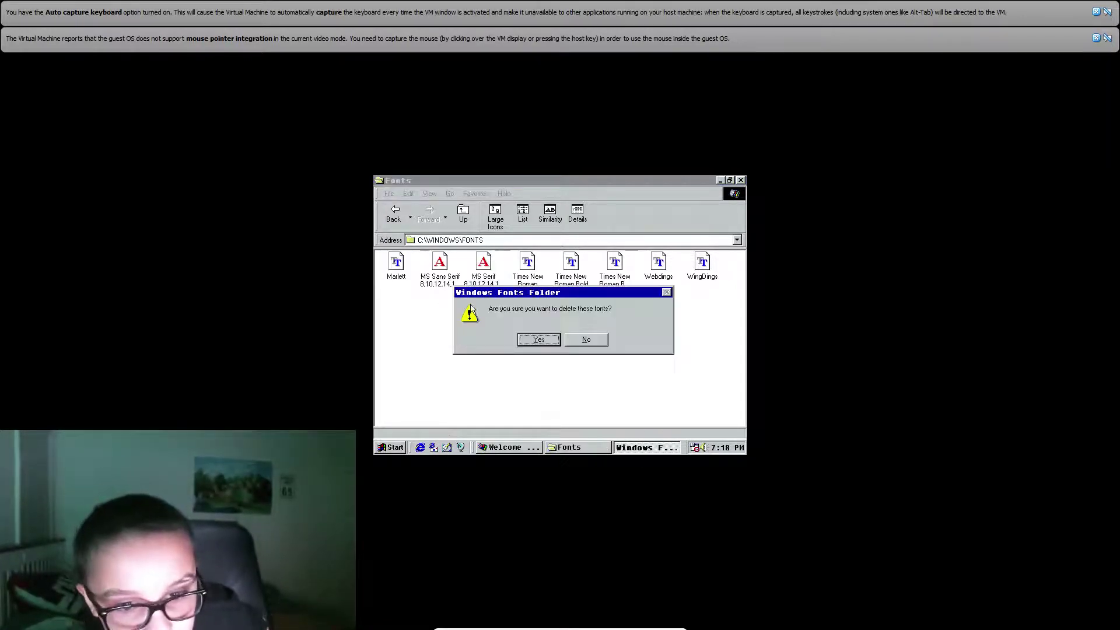
{"action": "left_click", "coordinate": [538, 339]}
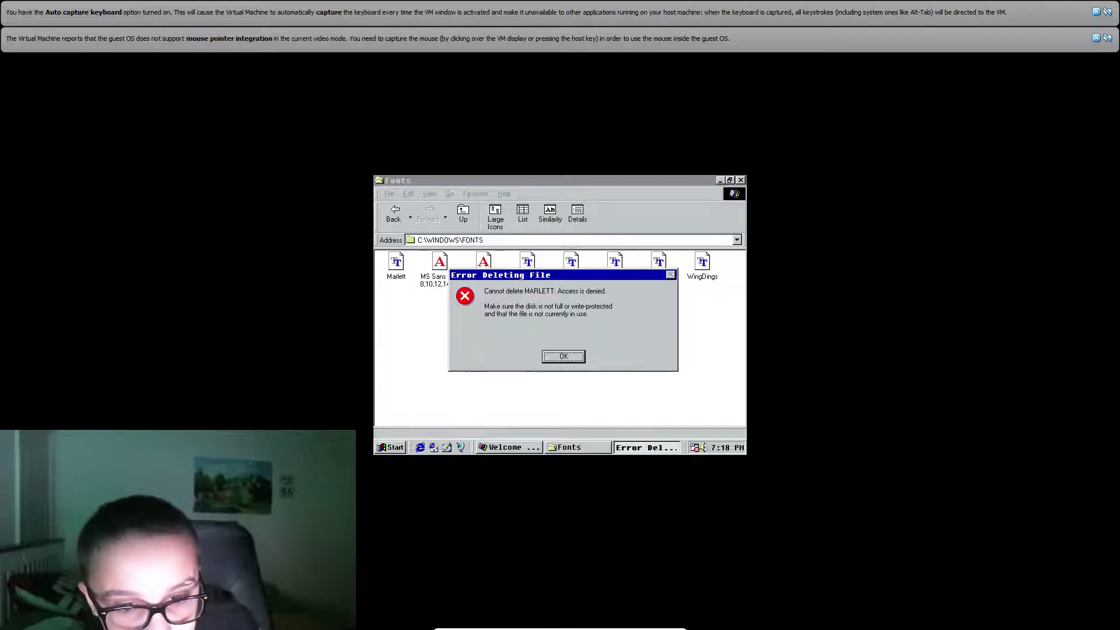
{"action": "left_click", "coordinate": [563, 357]}
Step: Delete the seven fonts other than Marlett
{"action": "left_click_drag", "start_coordinate": [414, 298], "coordinate": [735, 290]}
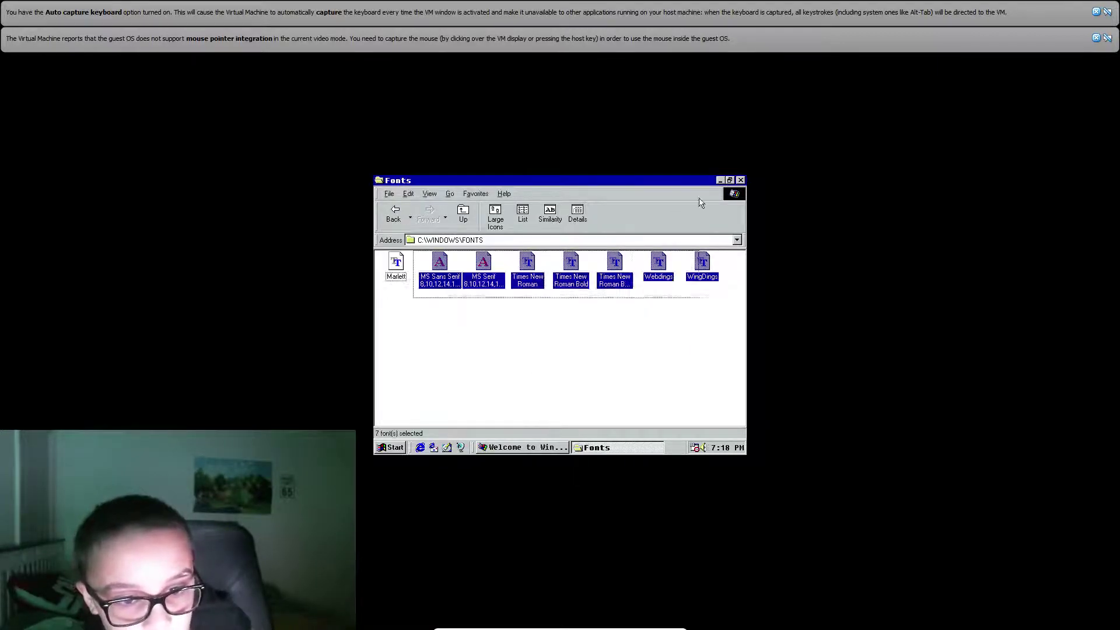
{"action": "left_click", "coordinate": [702, 267]}
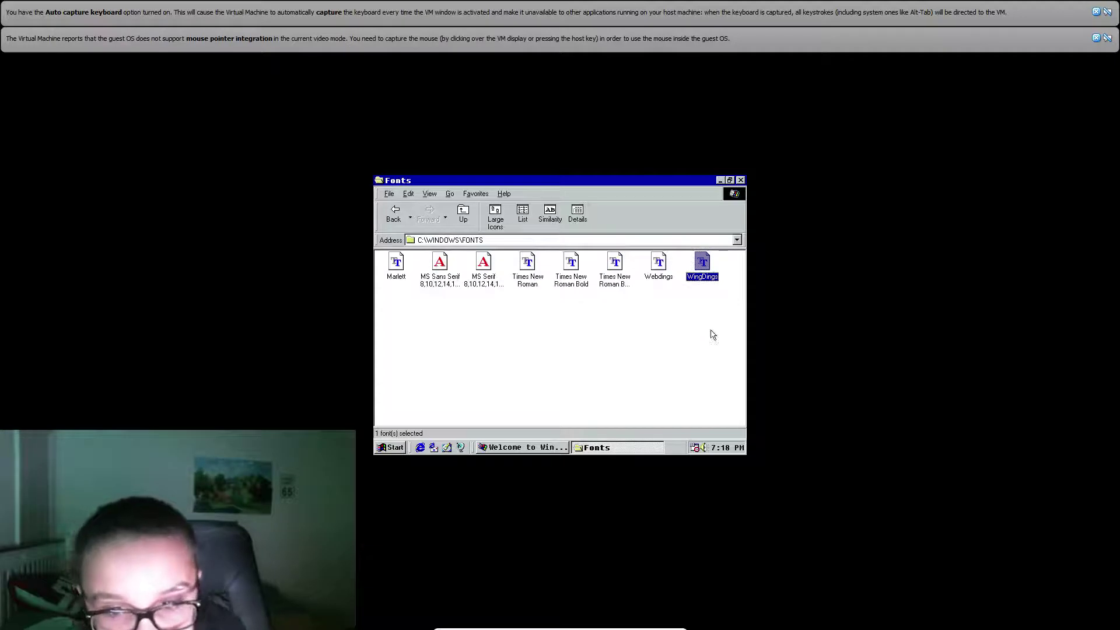
{"action": "left_click", "coordinate": [726, 330]}
{"action": "left_click_drag", "start_coordinate": [417, 337], "coordinate": [742, 251]}
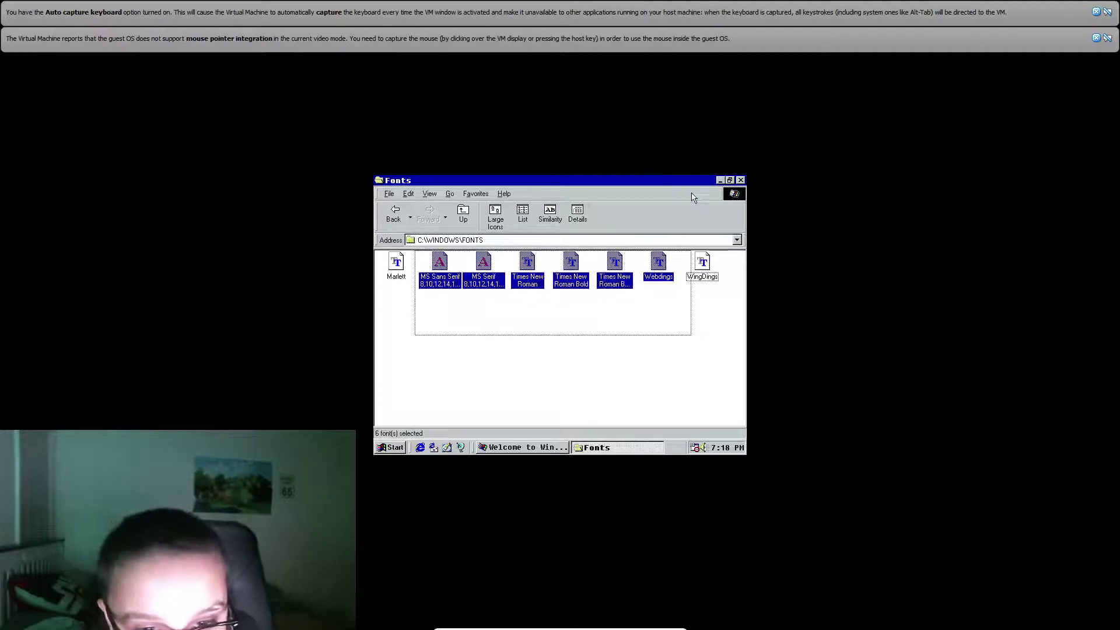
{"action": "right_click", "coordinate": [669, 280]}
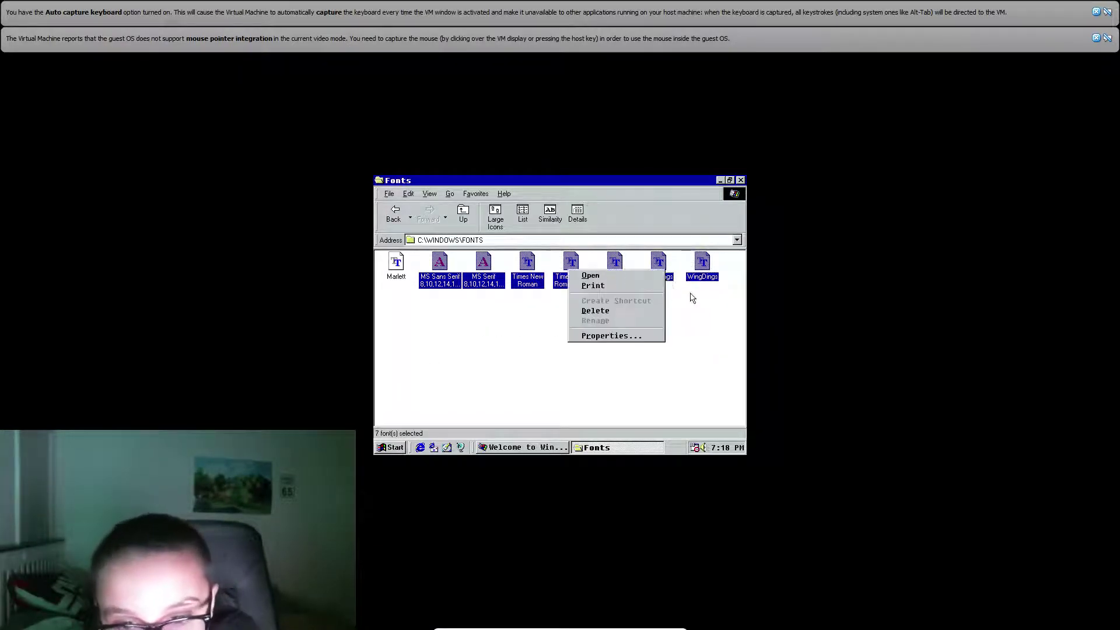
{"action": "left_click", "coordinate": [595, 302]}
{"action": "left_click", "coordinate": [538, 340]}
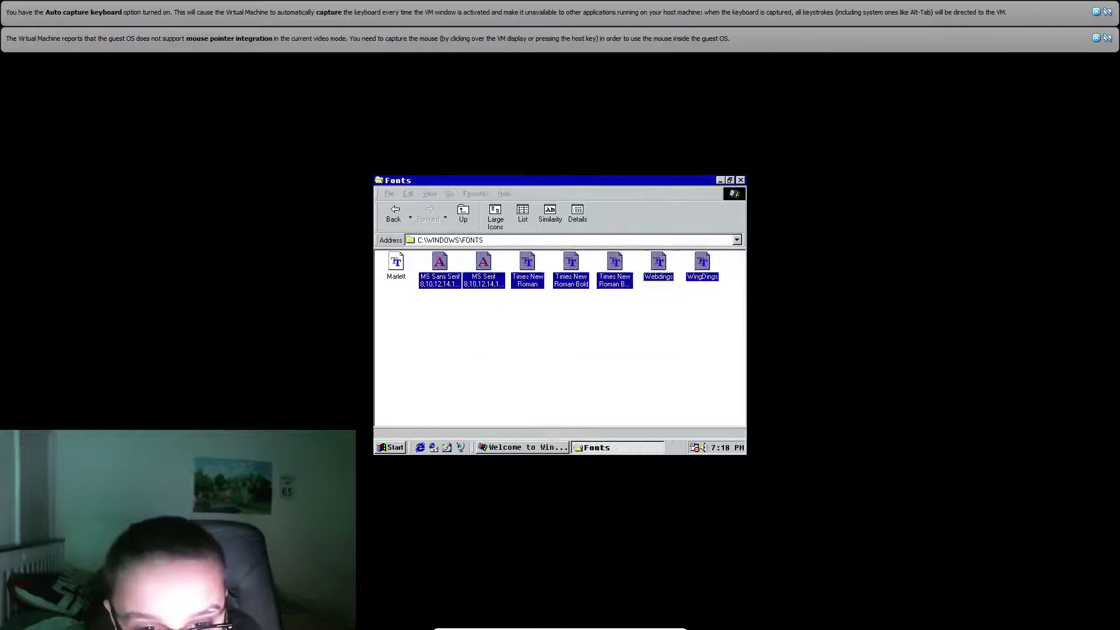
Step: Select Marlett and open, then dismiss, its context menu
{"action": "left_click", "coordinate": [396, 269]}
{"action": "right_click", "coordinate": [395, 270]}
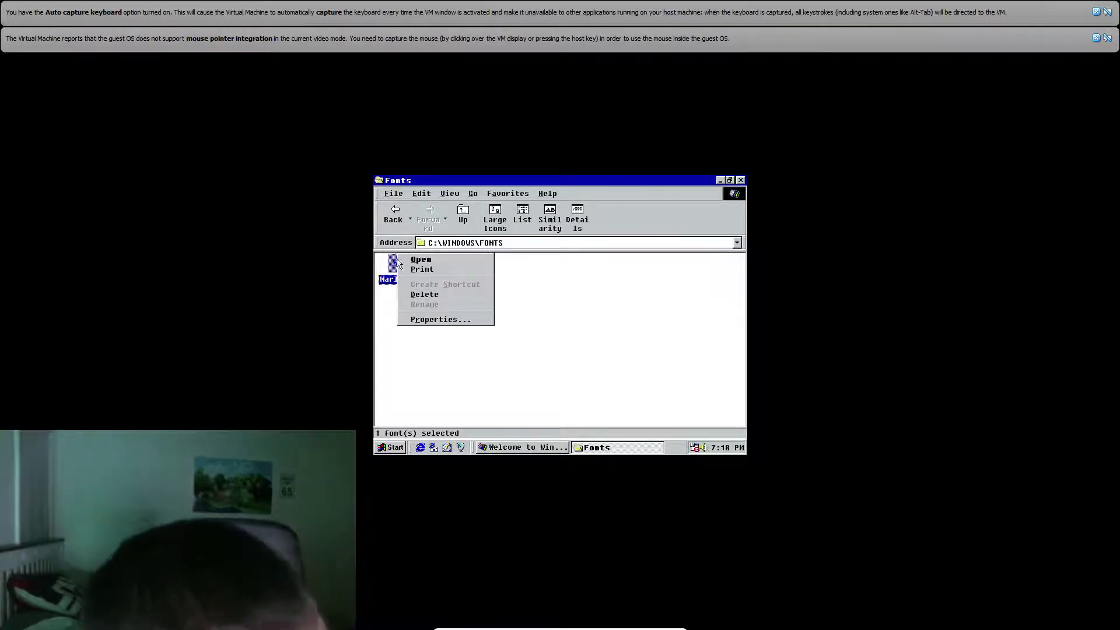
{"action": "left_click", "coordinate": [494, 387]}
Step: Launch the MS-DOS Prompt from the Start menu, then reselect Marlett
{"action": "key", "text": "super"}
{"action": "mouse_move", "coordinate": [429, 256]}
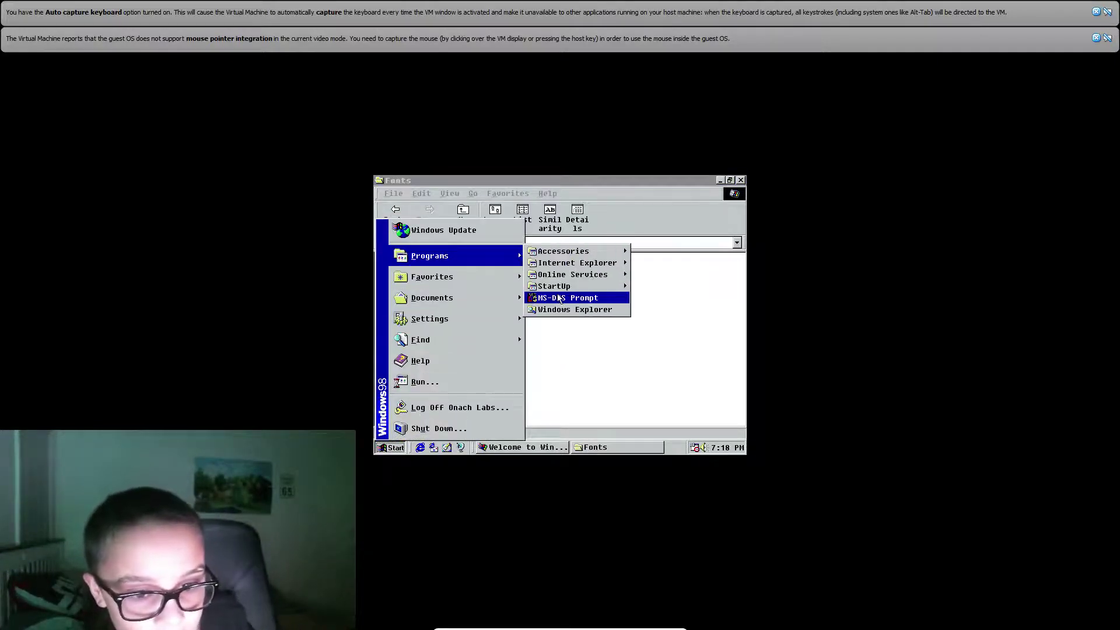
{"action": "left_click", "coordinate": [566, 298]}
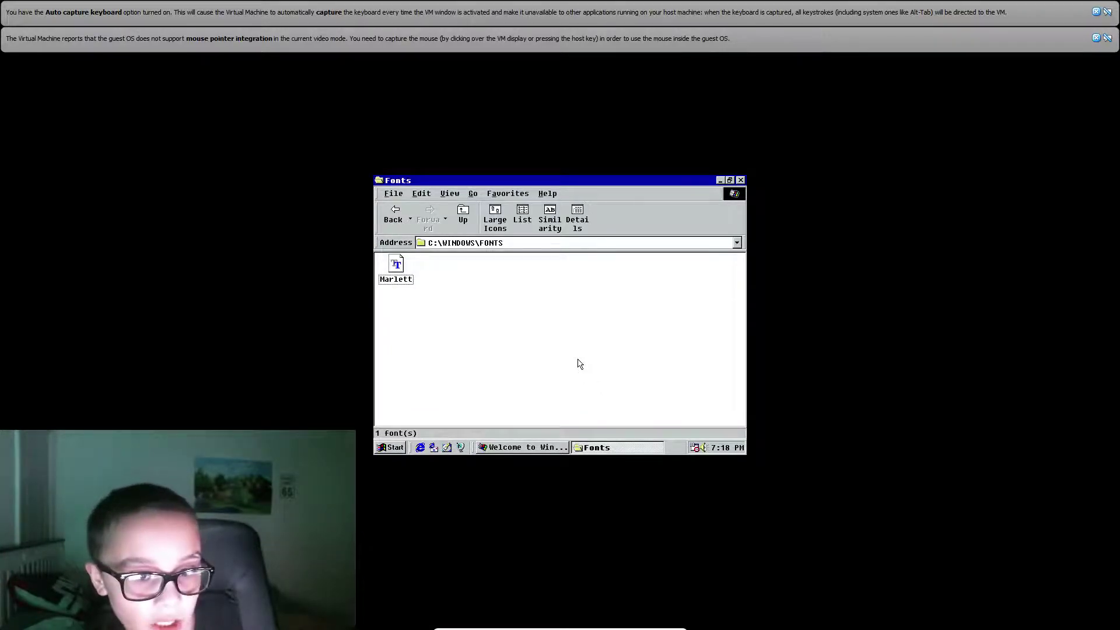
{"action": "left_click_drag", "start_coordinate": [535, 347], "coordinate": [530, 336]}
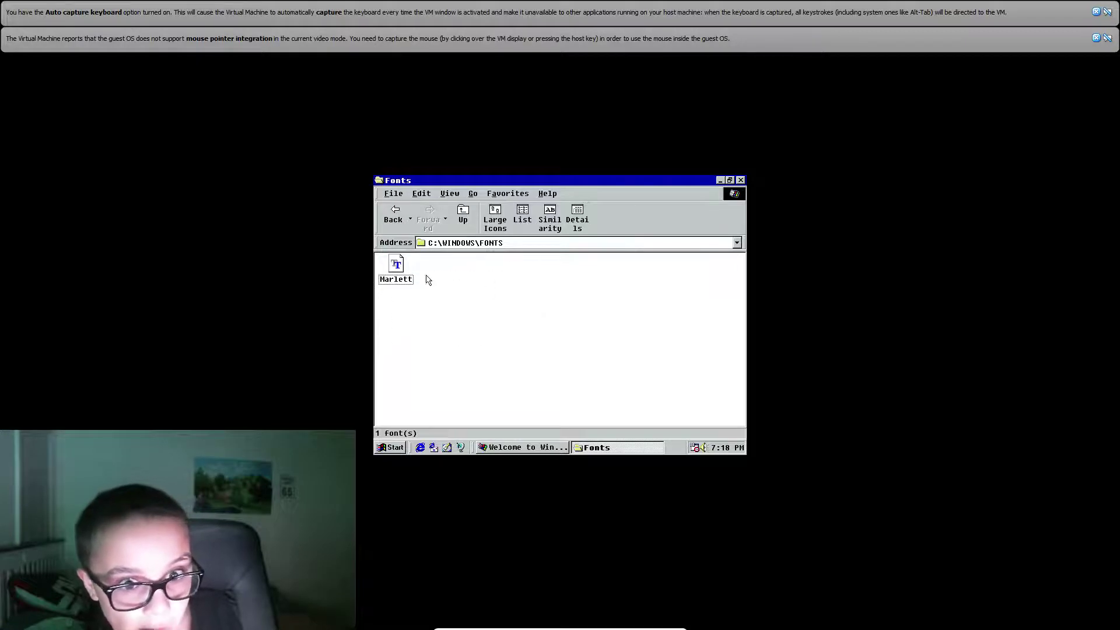
{"action": "left_click", "coordinate": [400, 279]}
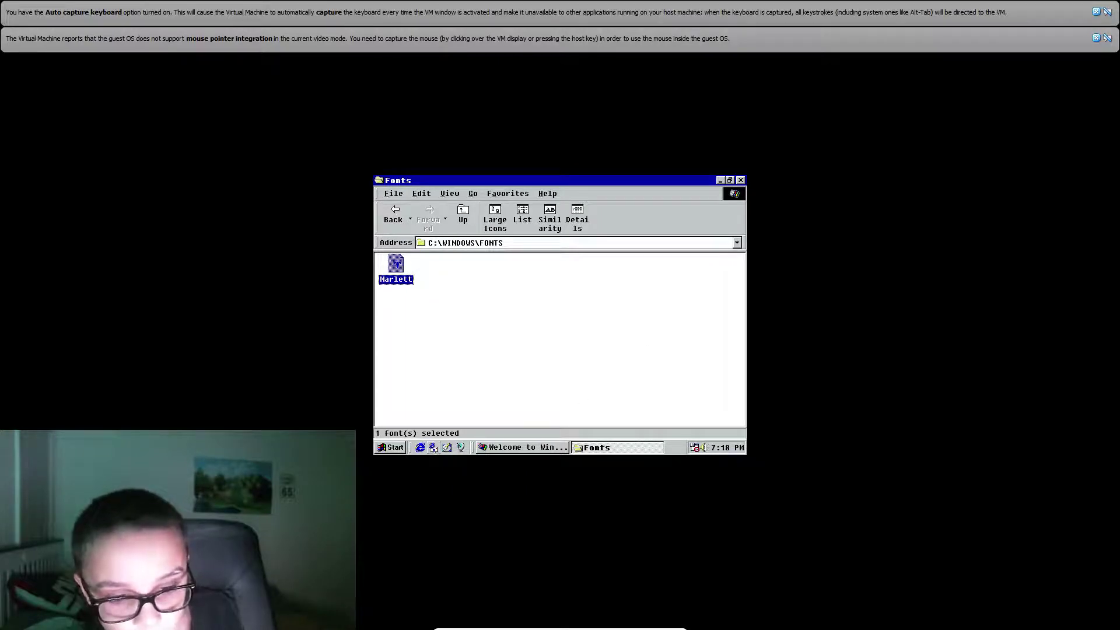
{"action": "left_click", "coordinate": [391, 447]}
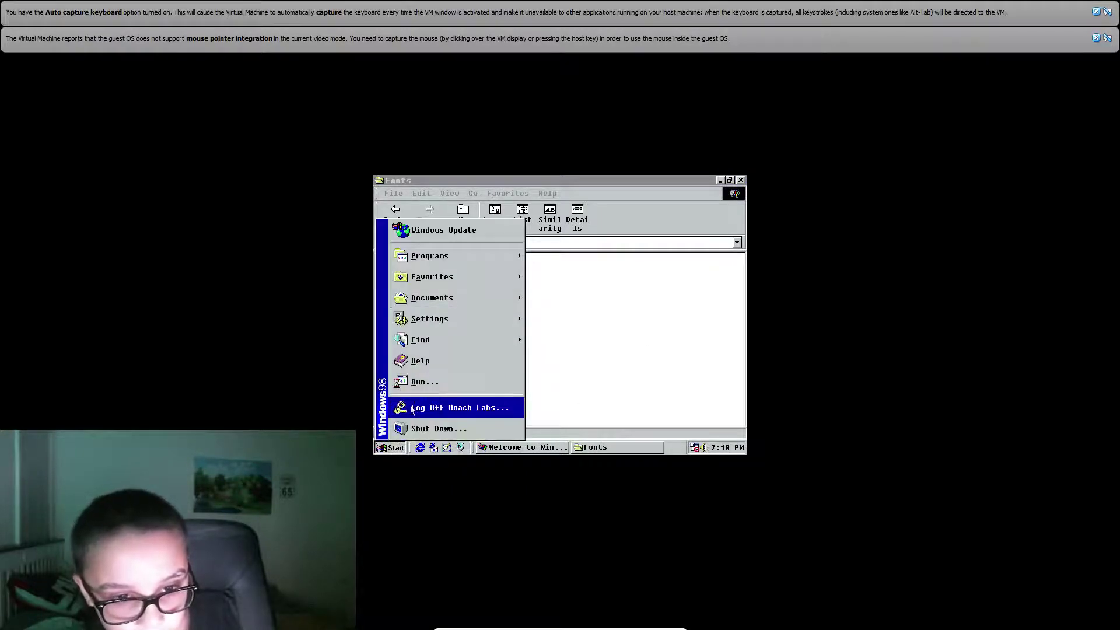
{"action": "mouse_move", "coordinate": [438, 256]}
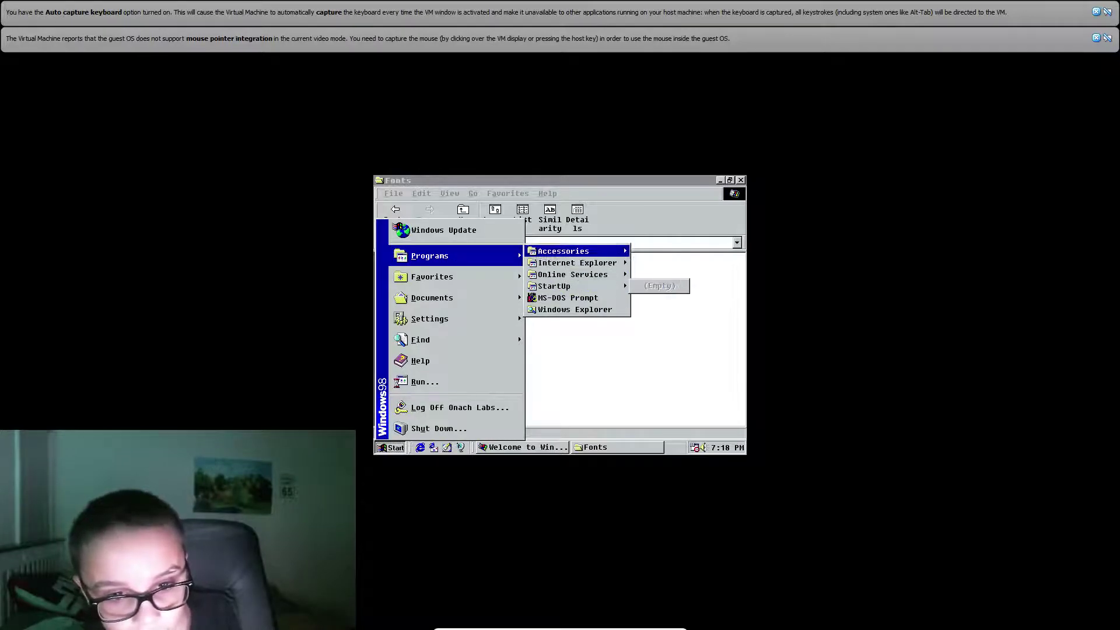
{"action": "mouse_move", "coordinate": [574, 251]}
{"action": "left_click", "coordinate": [580, 361]}
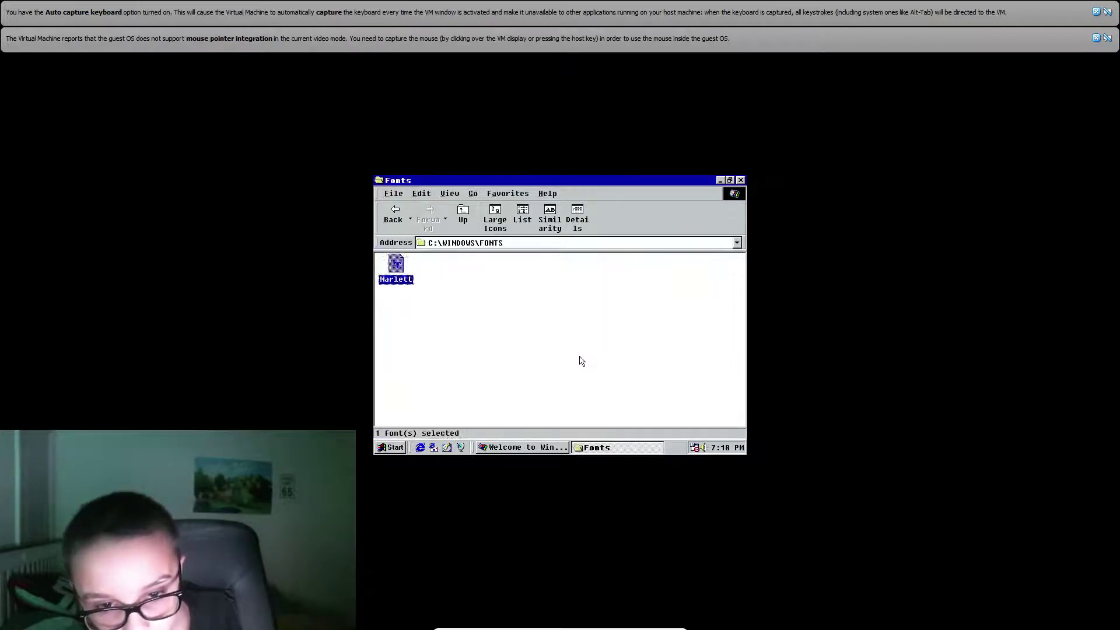
Step: Attempt deleting Marlett again, dismiss the access-denied error, and reselect the font
{"action": "key", "text": "ctrl+a"}
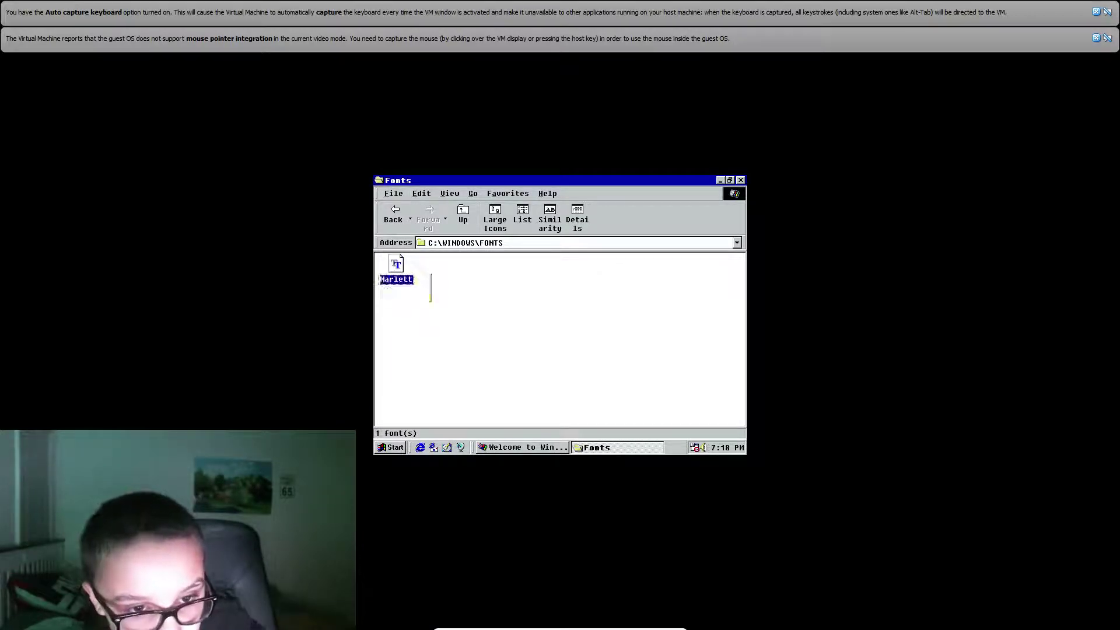
{"action": "right_click", "coordinate": [396, 268]}
{"action": "left_click", "coordinate": [421, 306]}
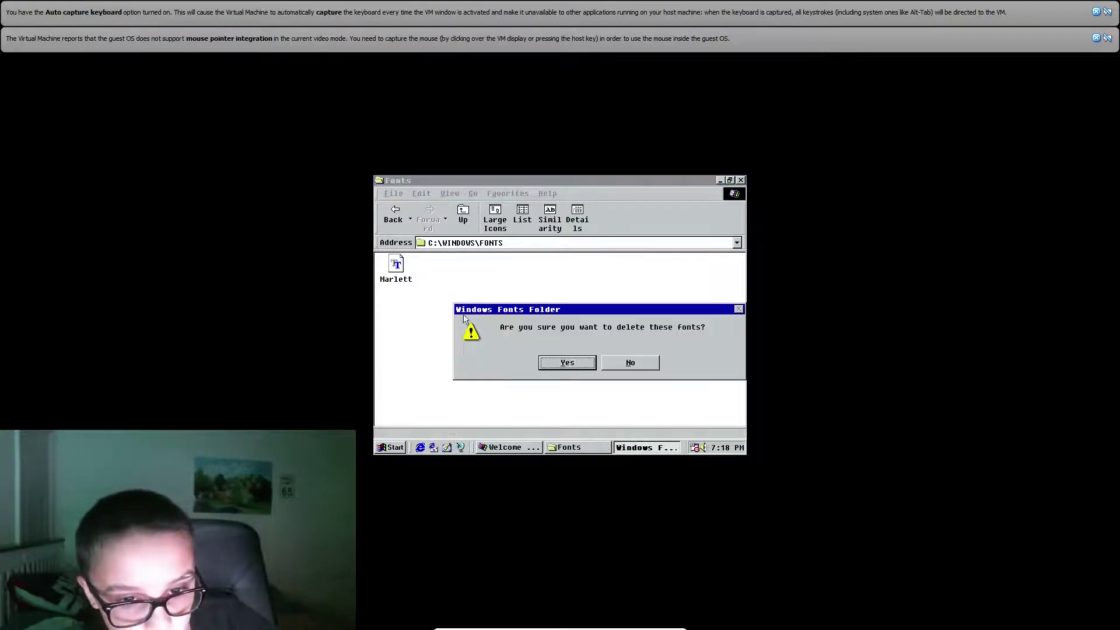
{"action": "left_click", "coordinate": [581, 363]}
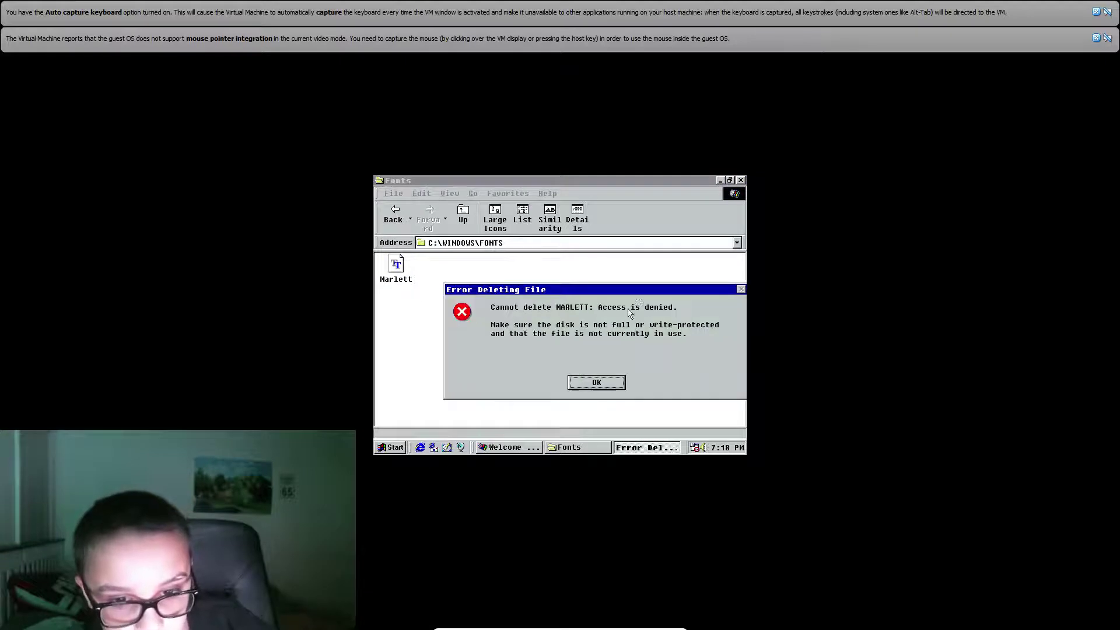
{"action": "left_click", "coordinate": [596, 382]}
{"action": "left_click_drag", "start_coordinate": [508, 255], "coordinate": [586, 382]}
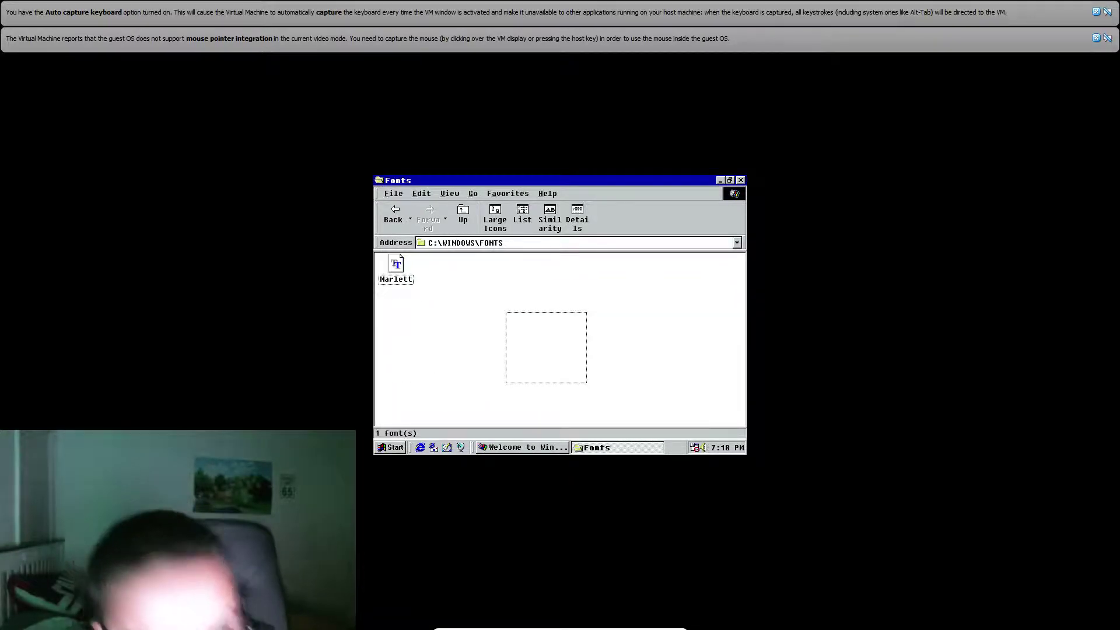
{"action": "left_click", "coordinate": [396, 266]}
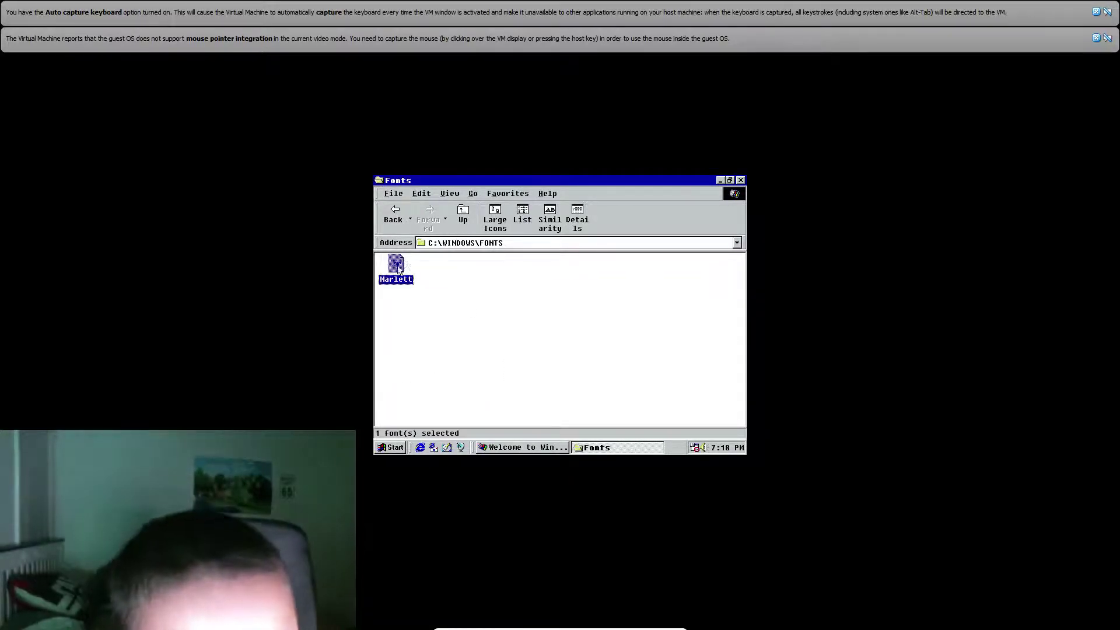
{"action": "left_click", "coordinate": [421, 194]}
Step: Shut down dest98 by closing its window with the Power off the machine option
{"action": "left_click", "coordinate": [455, 272]}
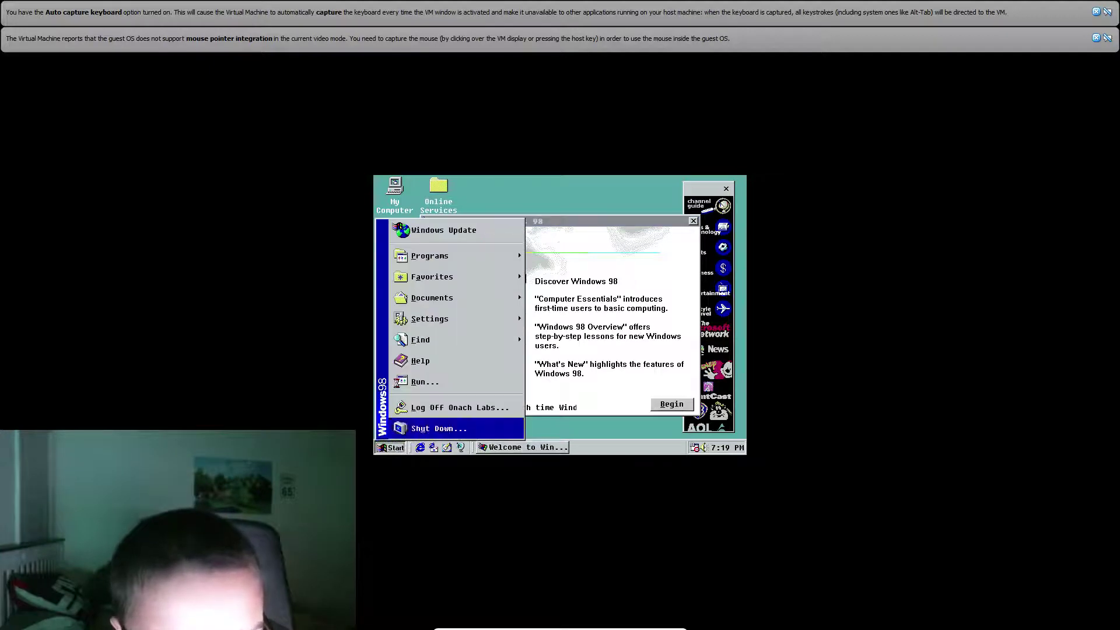
{"action": "key", "text": "f"}
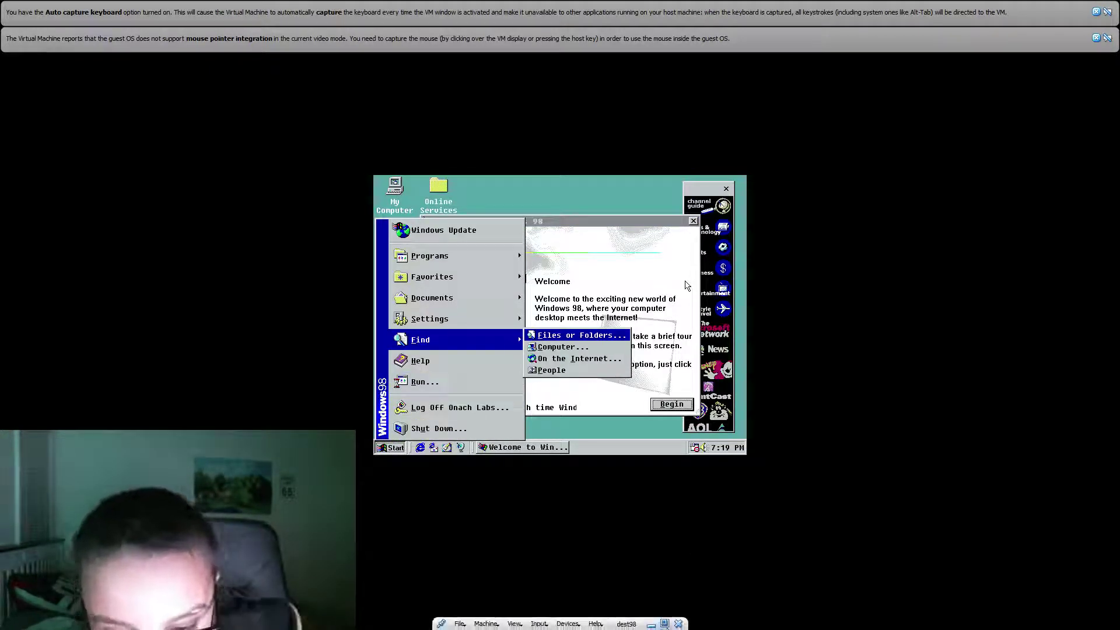
{"action": "left_click", "coordinate": [679, 623]}
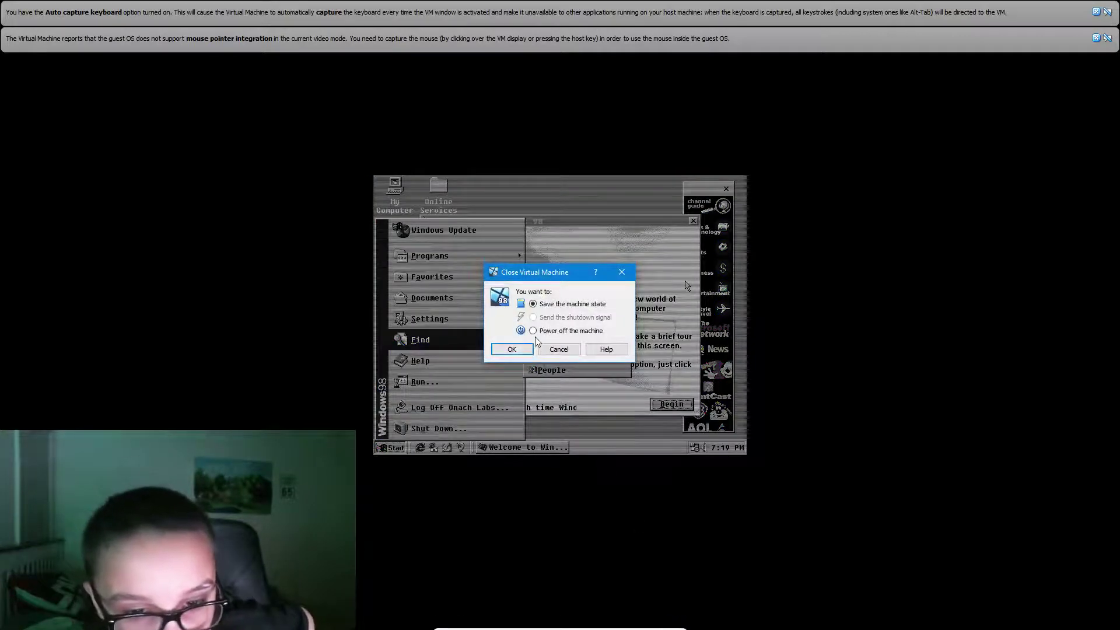
{"action": "left_click", "coordinate": [513, 349]}
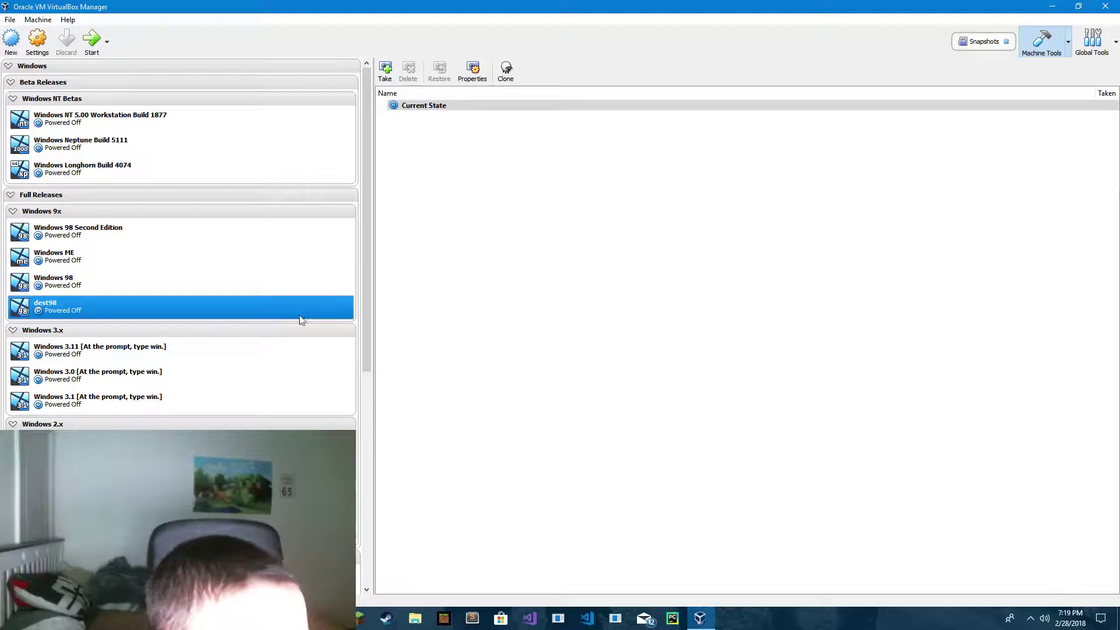
Step: Remove the dest98 machine from VirtualBox and confirm the removal
{"action": "right_click", "coordinate": [296, 313]}
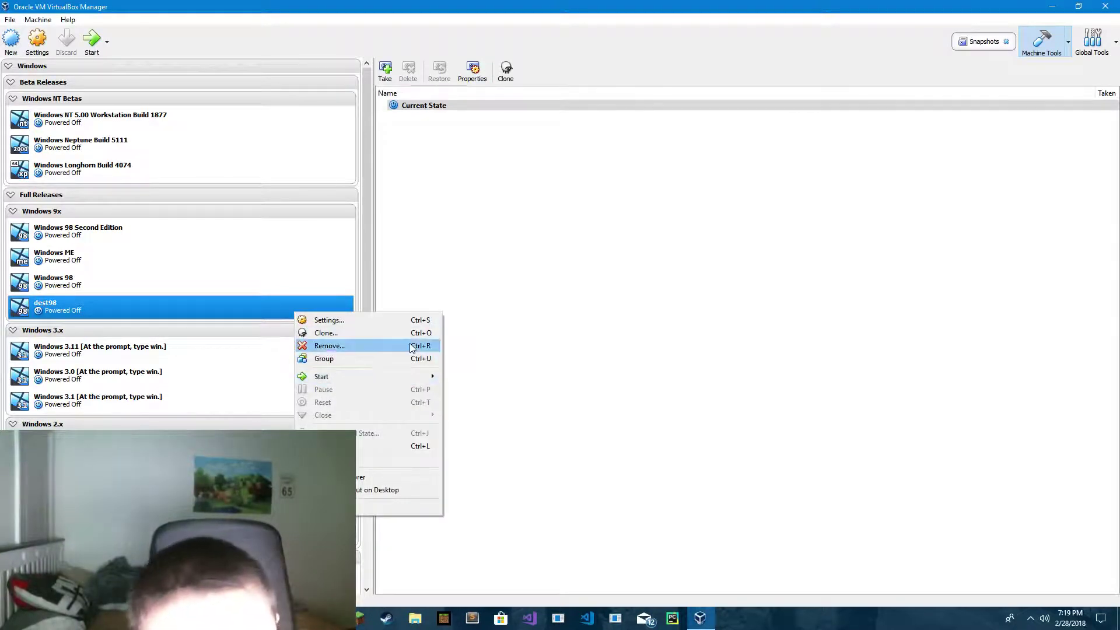
{"action": "left_click", "coordinate": [525, 414]}
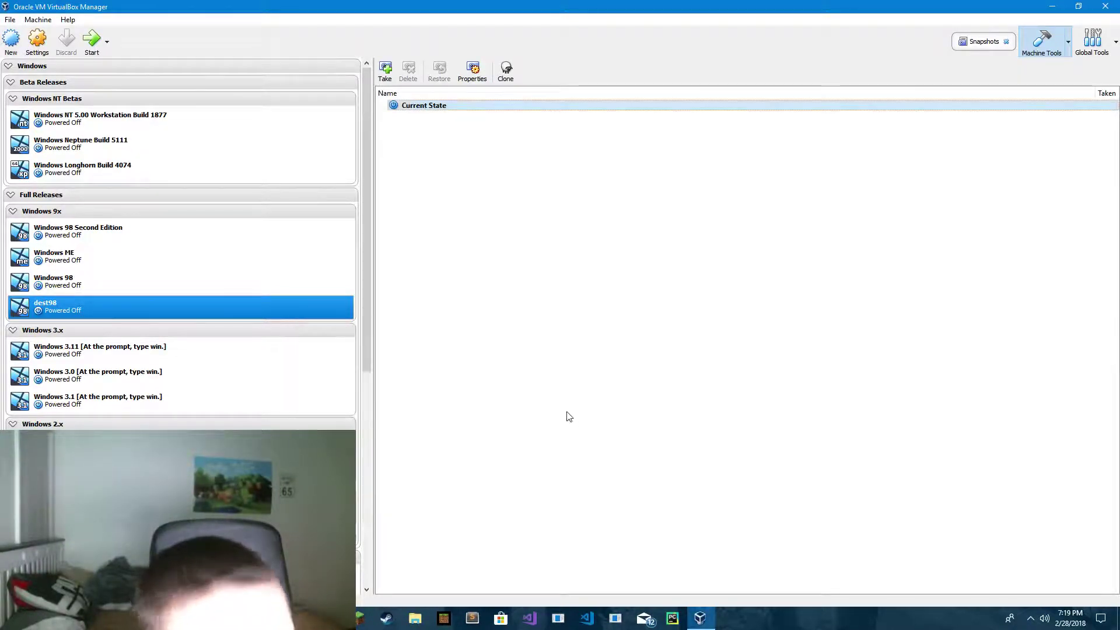
{"action": "right_click", "coordinate": [133, 301]}
{"action": "left_click", "coordinate": [166, 320]}
{"action": "left_click", "coordinate": [513, 356]}
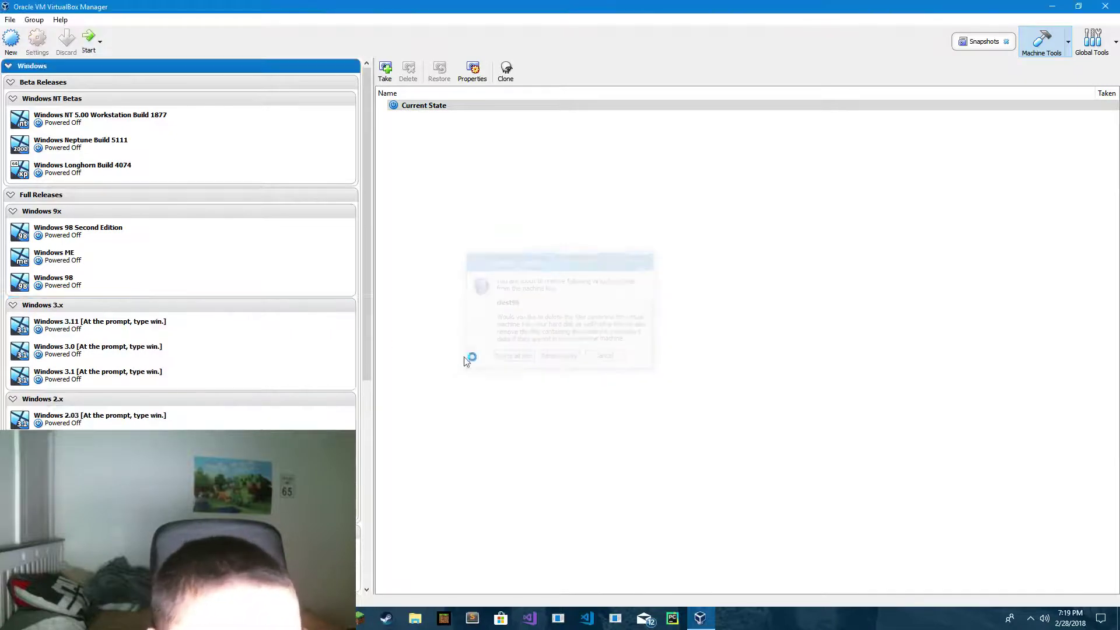
Step: Make a full clone of Windows 98 named destroy98 and select it
{"action": "right_click", "coordinate": [84, 282]}
{"action": "left_click", "coordinate": [111, 298]}
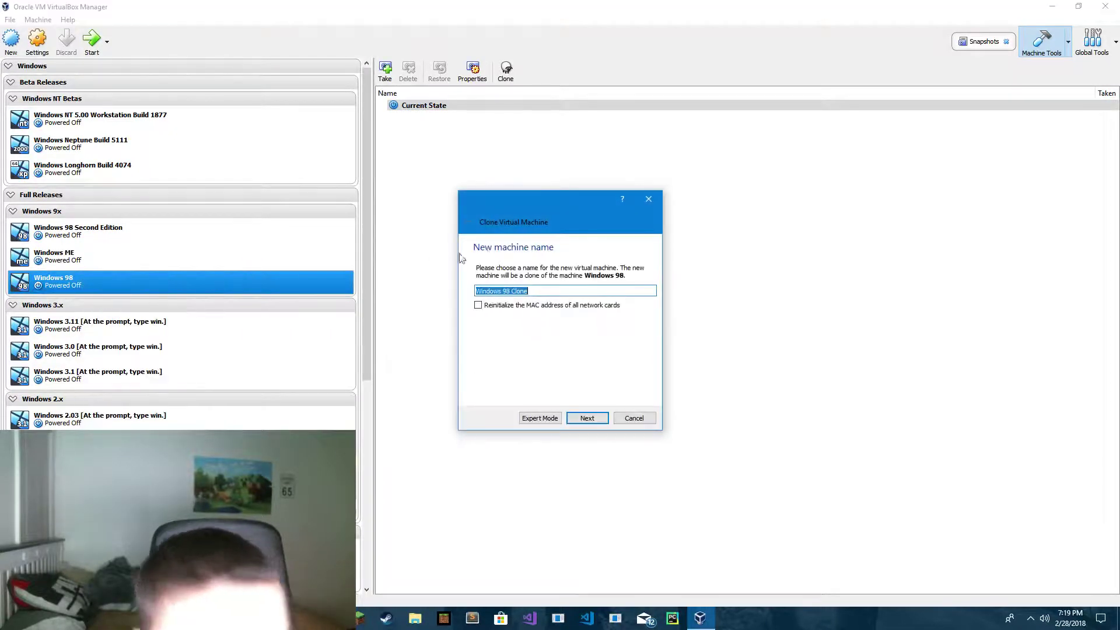
{"action": "type", "text": "destroy97"}
{"action": "key", "text": "Return"}
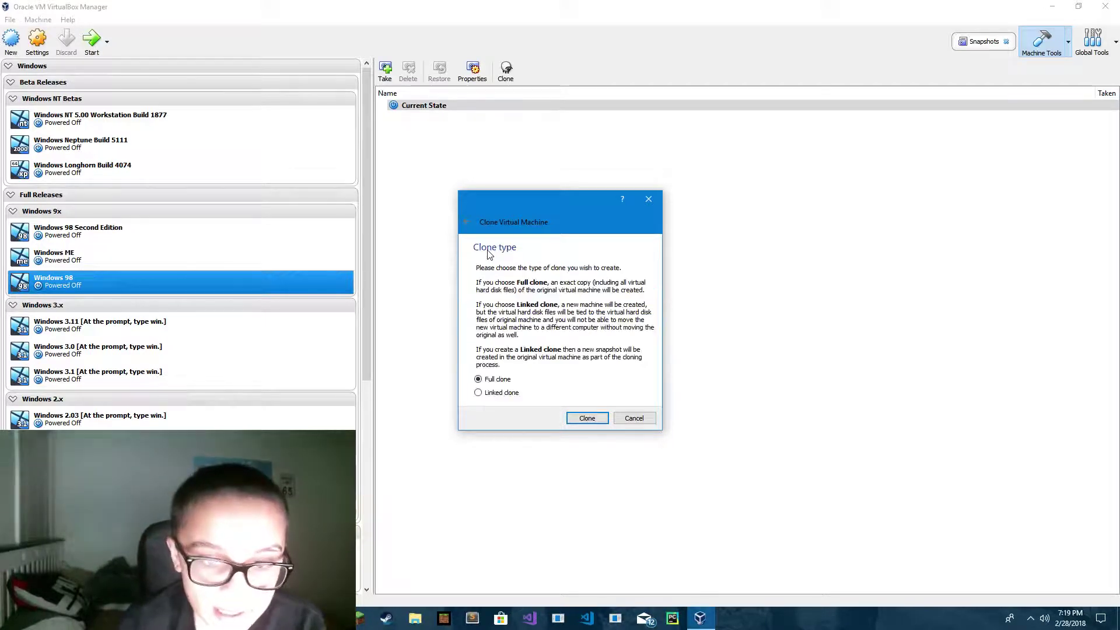
{"action": "key", "text": "Return"}
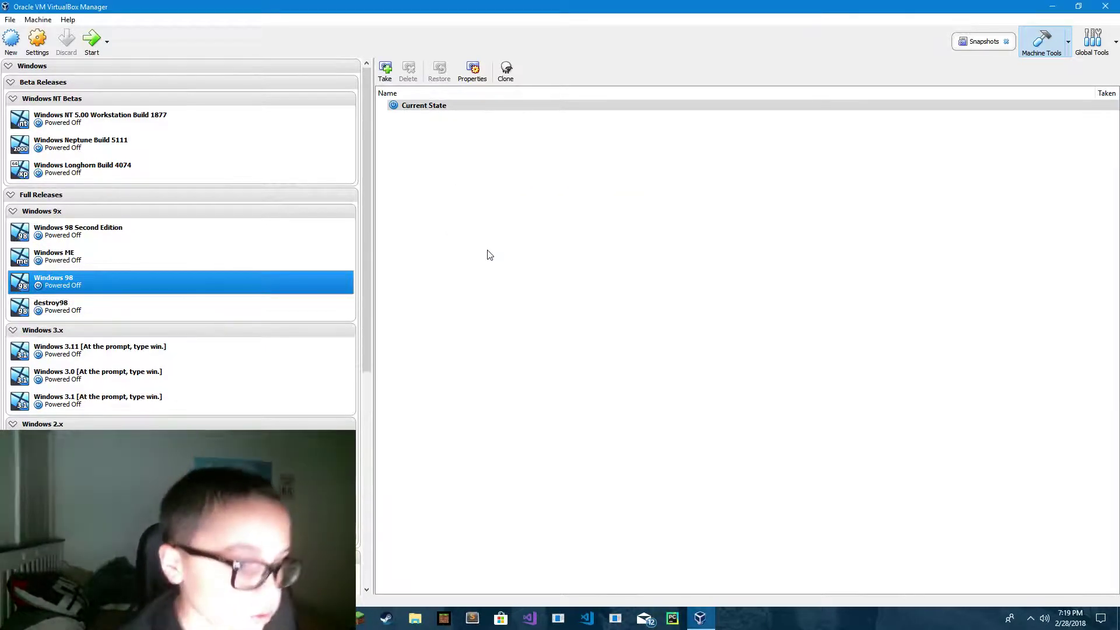
{"action": "left_click", "coordinate": [171, 306]}
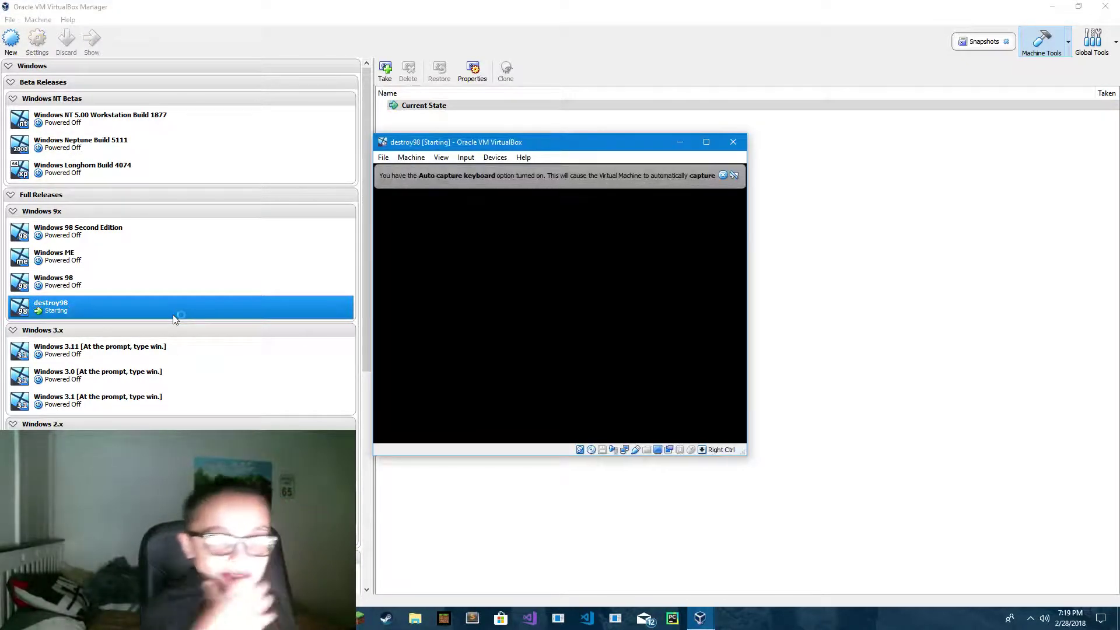
Step: Start destroy98, boot from the hard disk, and log on with the network password
{"action": "double_click", "coordinate": [428, 142]}
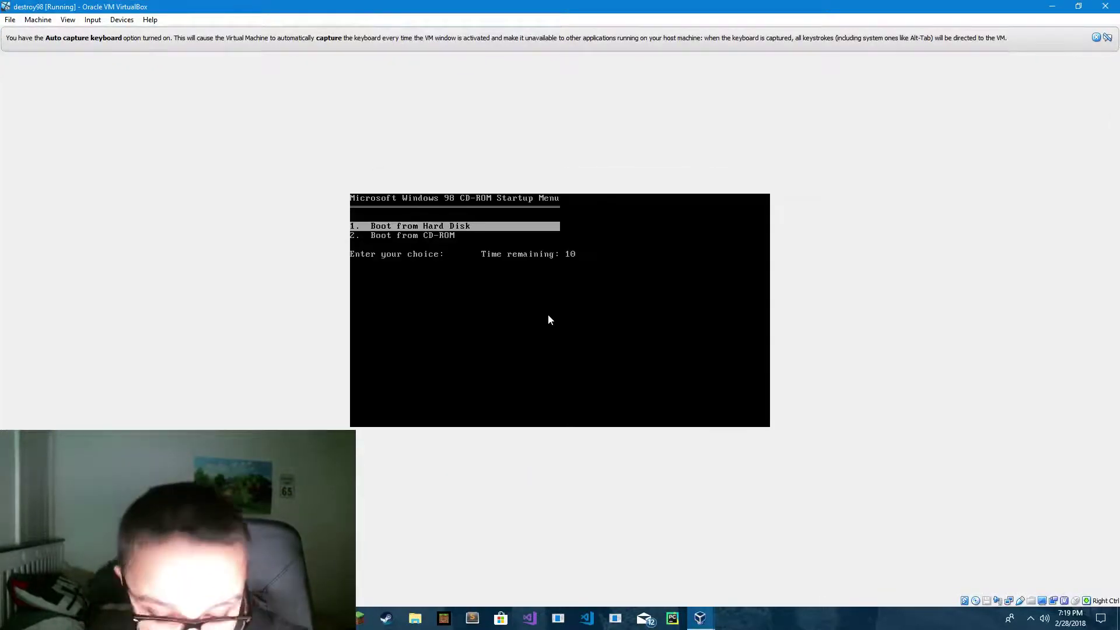
{"action": "key", "text": "Return"}
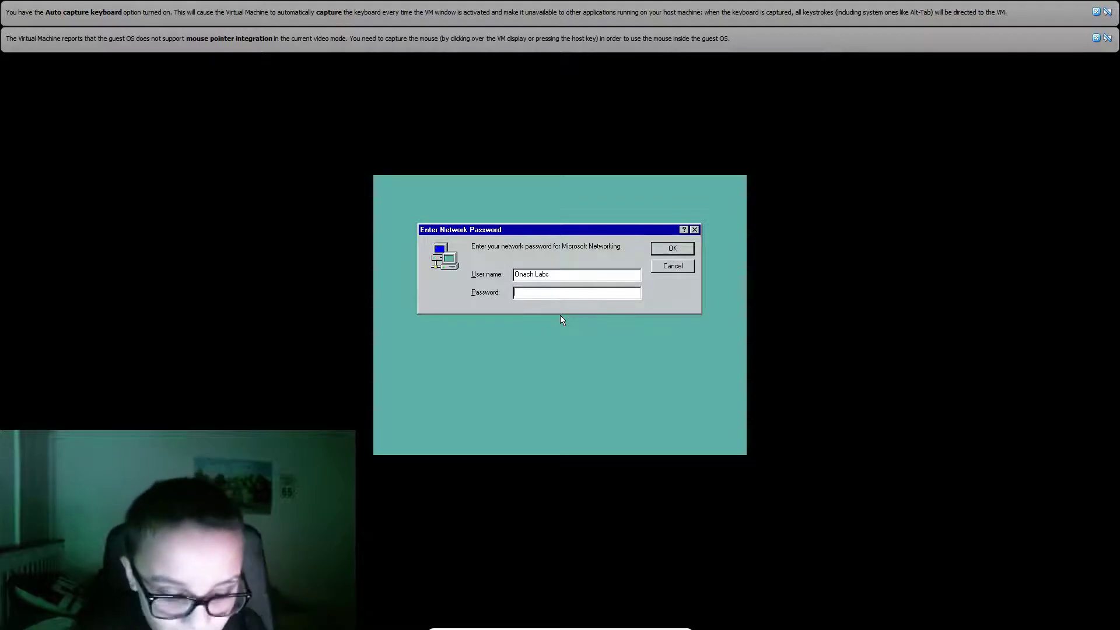
{"action": "type", "text": "******"}
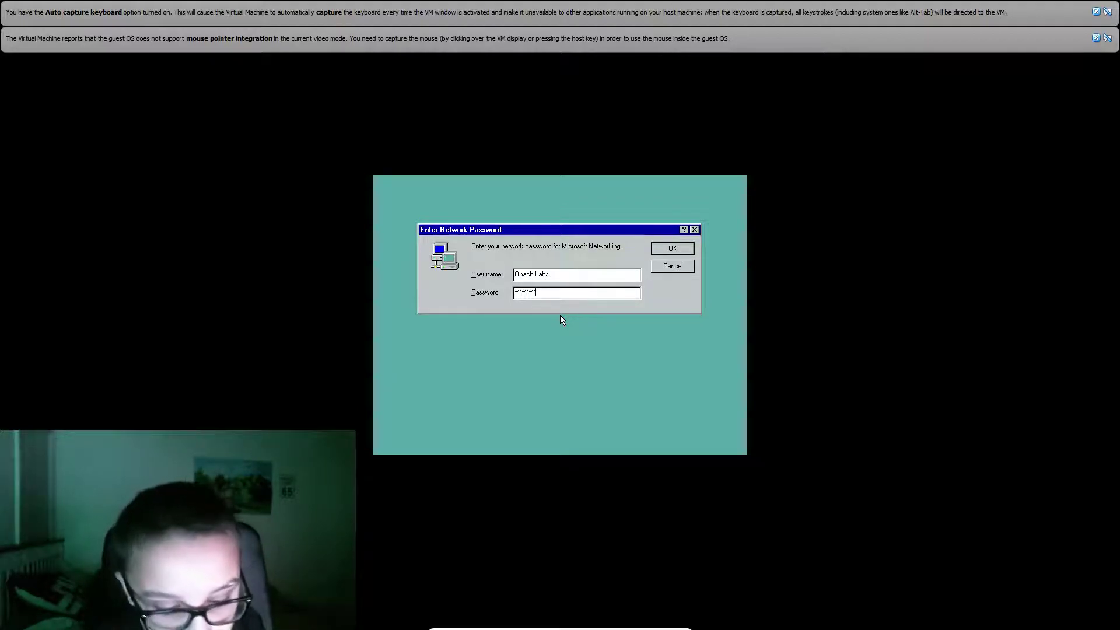
{"action": "key", "text": "Return"}
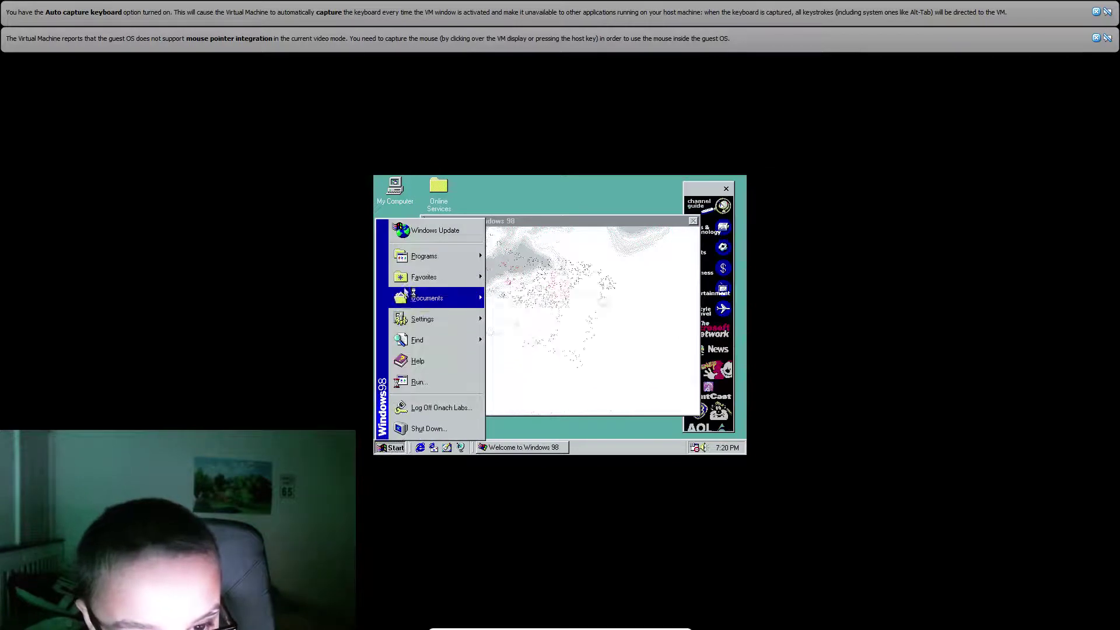
{"action": "mouse_move", "coordinate": [429, 256]}
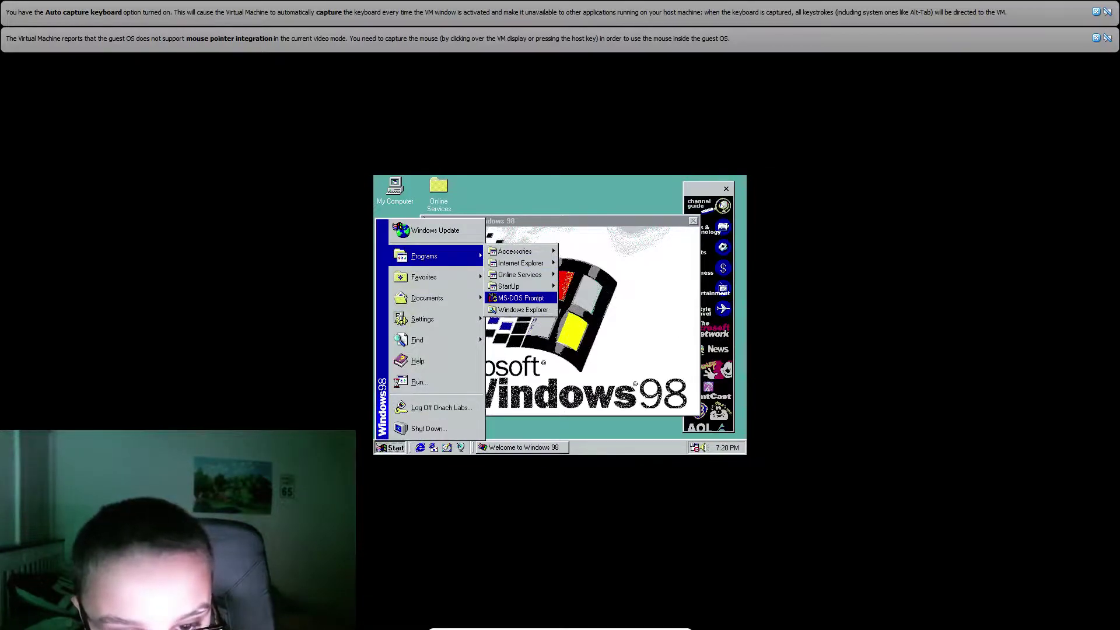
Step: In MS-DOS Prompt, list the Fonts folder, try del *.ttf and del *.ttf /f, then exit
{"action": "left_click", "coordinate": [525, 290]}
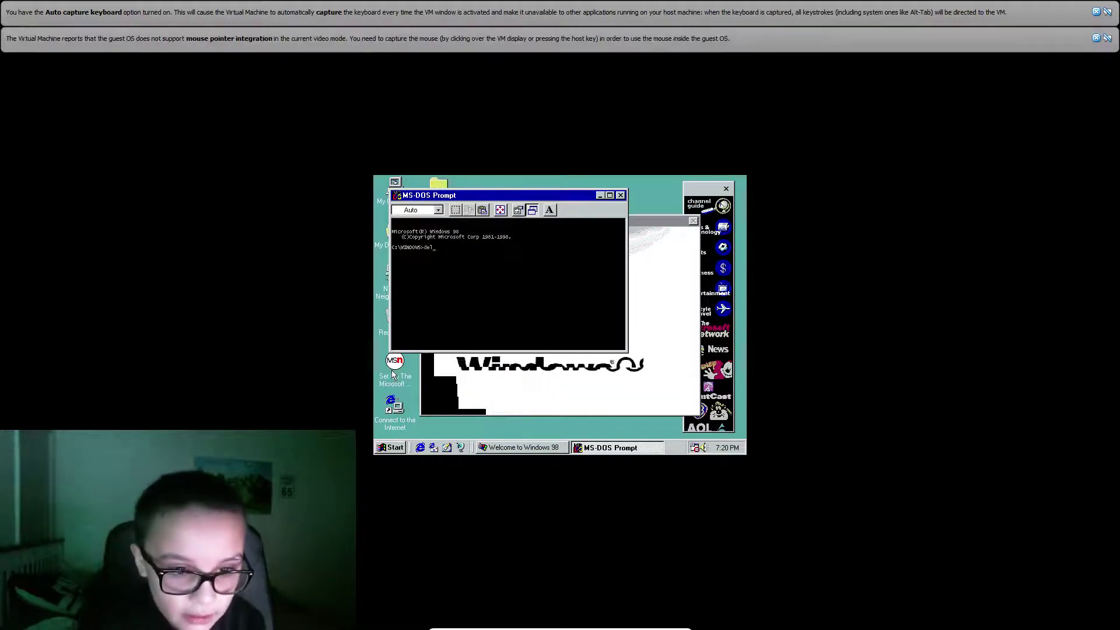
{"action": "type", "text": "del C:\\WINDOWS\\Fonts\\*"}
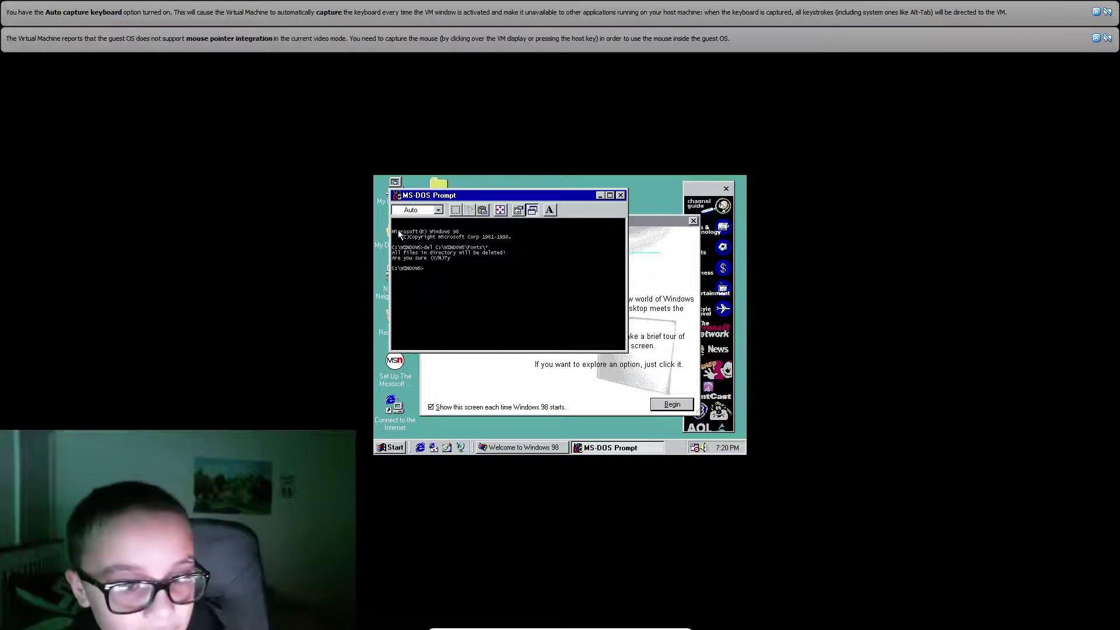
{"action": "left_click", "coordinate": [395, 182]}
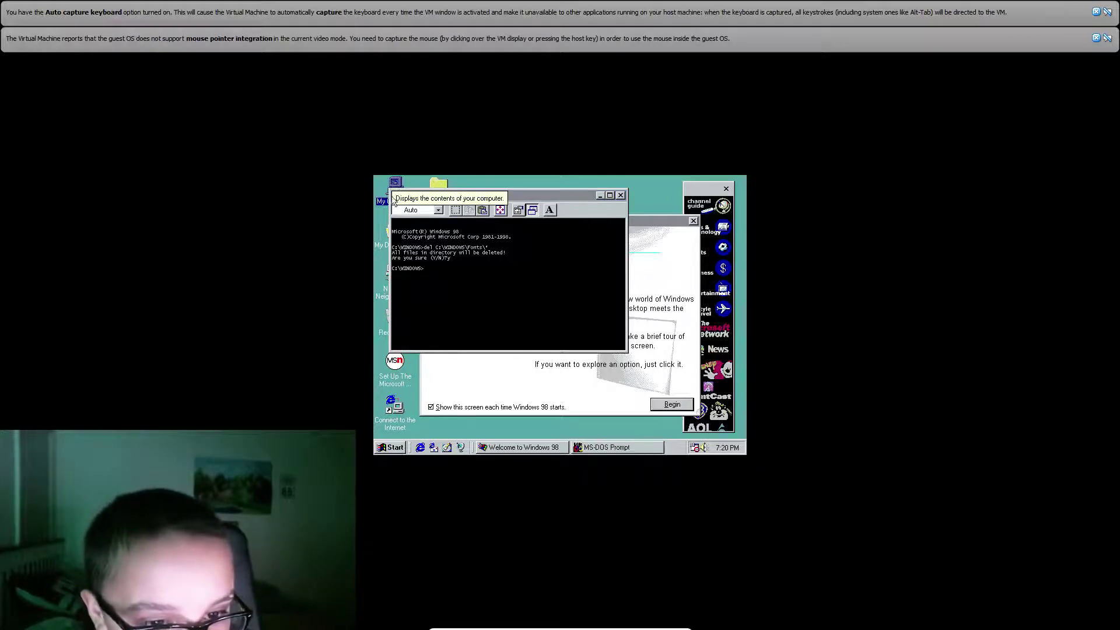
{"action": "left_click", "coordinate": [435, 274]}
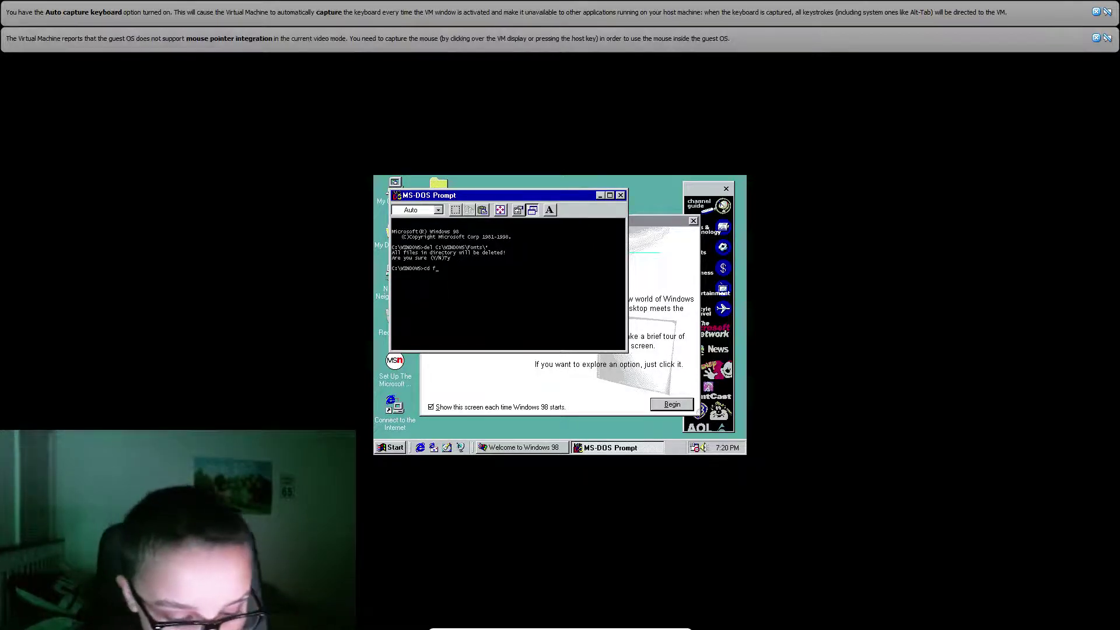
{"action": "type", "text": "r"}
{"action": "key", "text": "Return"}
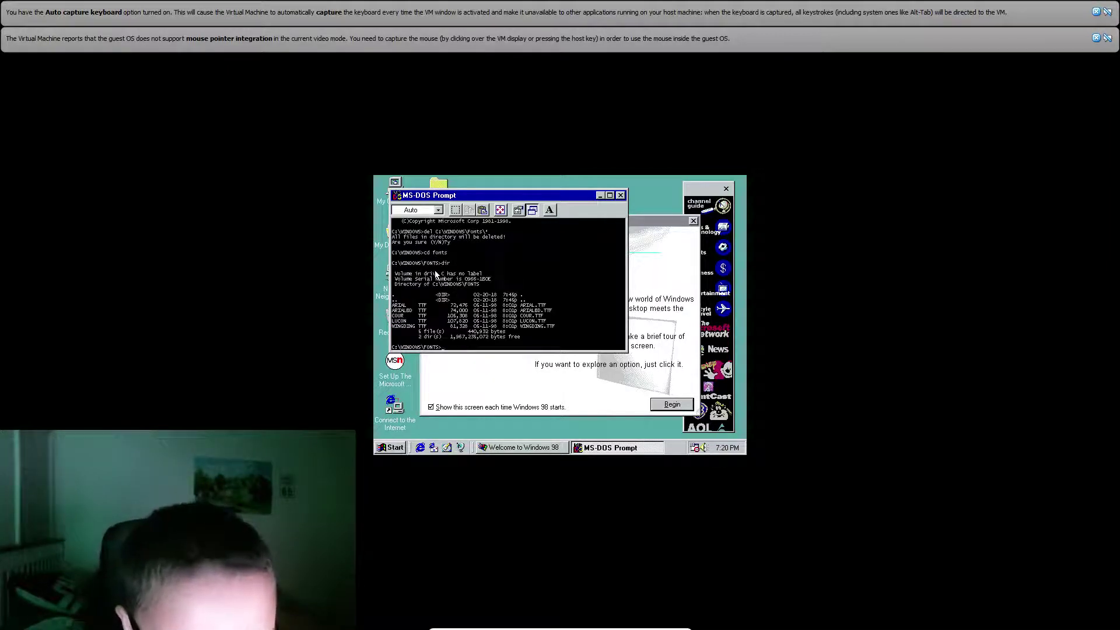
{"action": "type", "text": "del"}
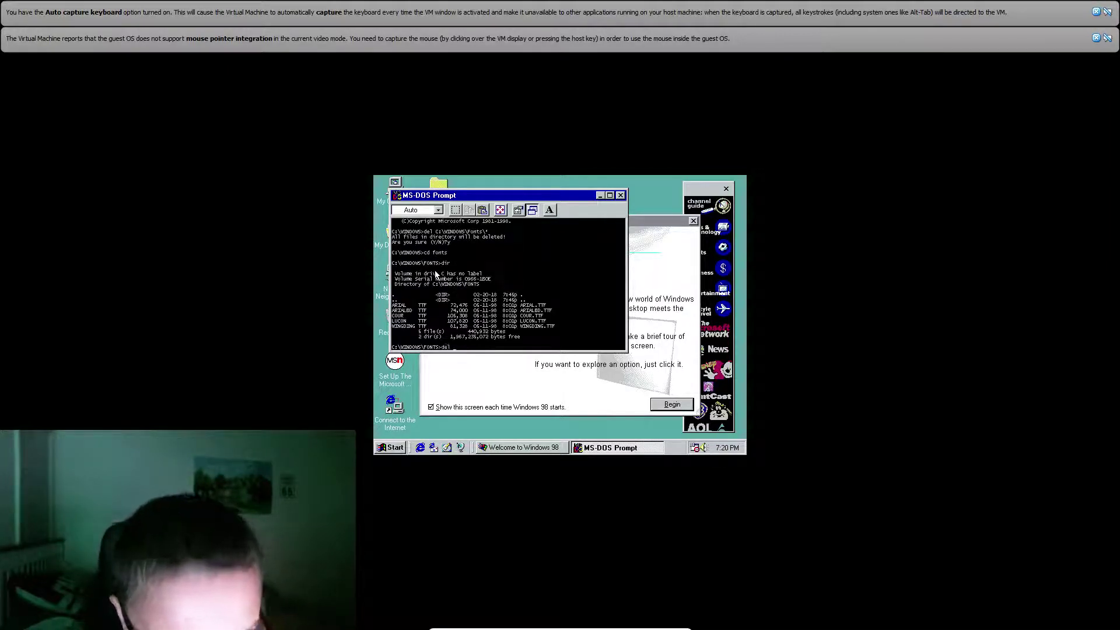
{"action": "type", "text": ".tt"}
{"action": "type", "text": "f"}
{"action": "key", "text": "Return"}
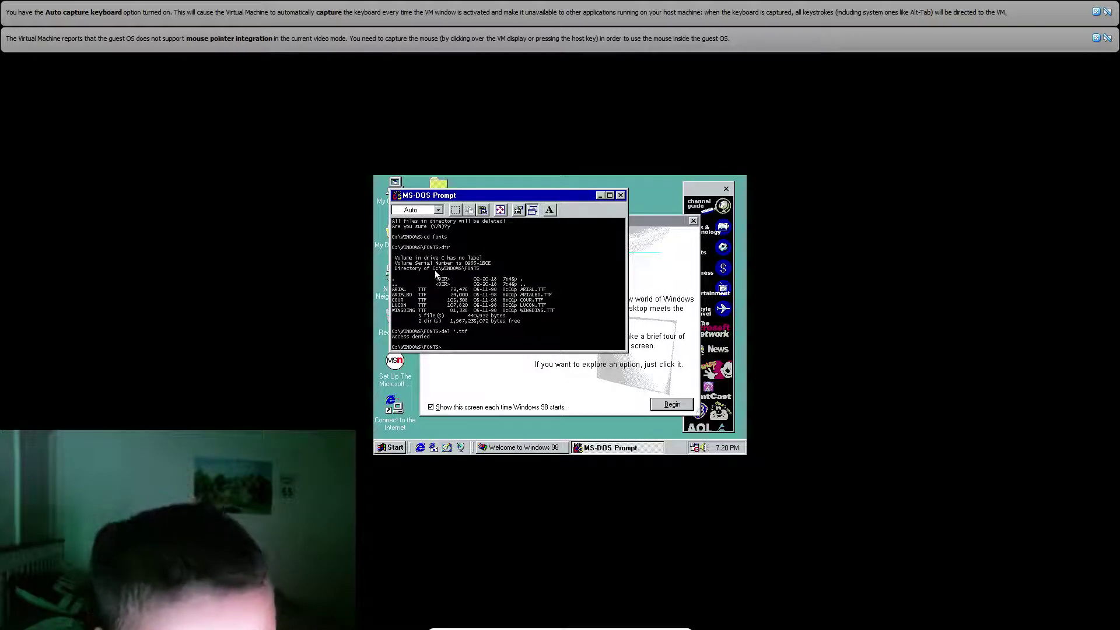
{"action": "type", "text": "del *.ttf /f"}
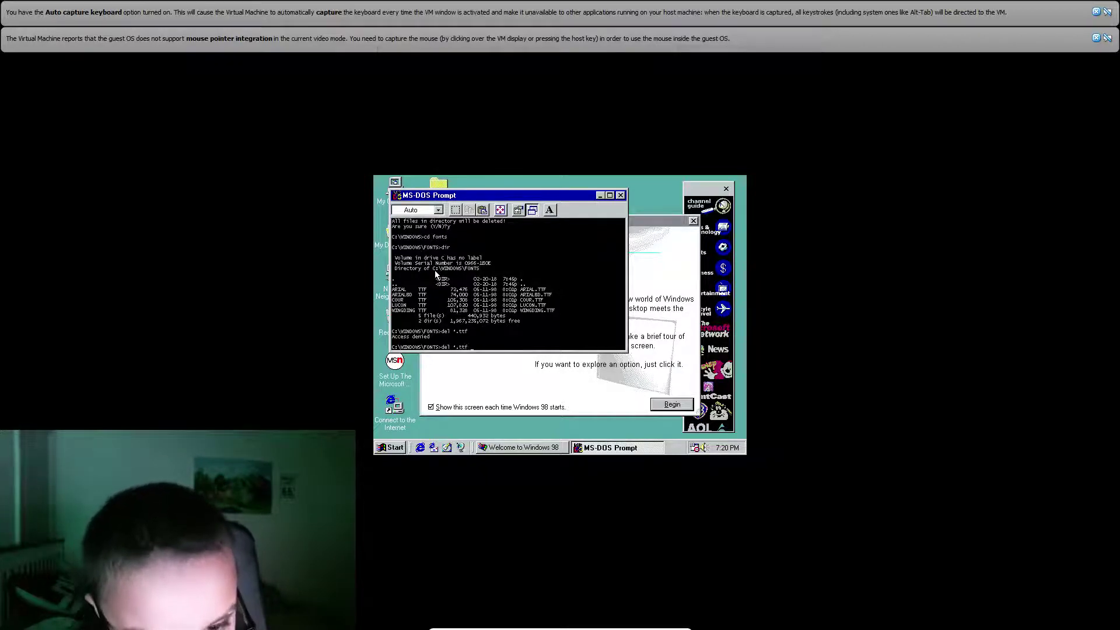
{"action": "key", "text": "Return"}
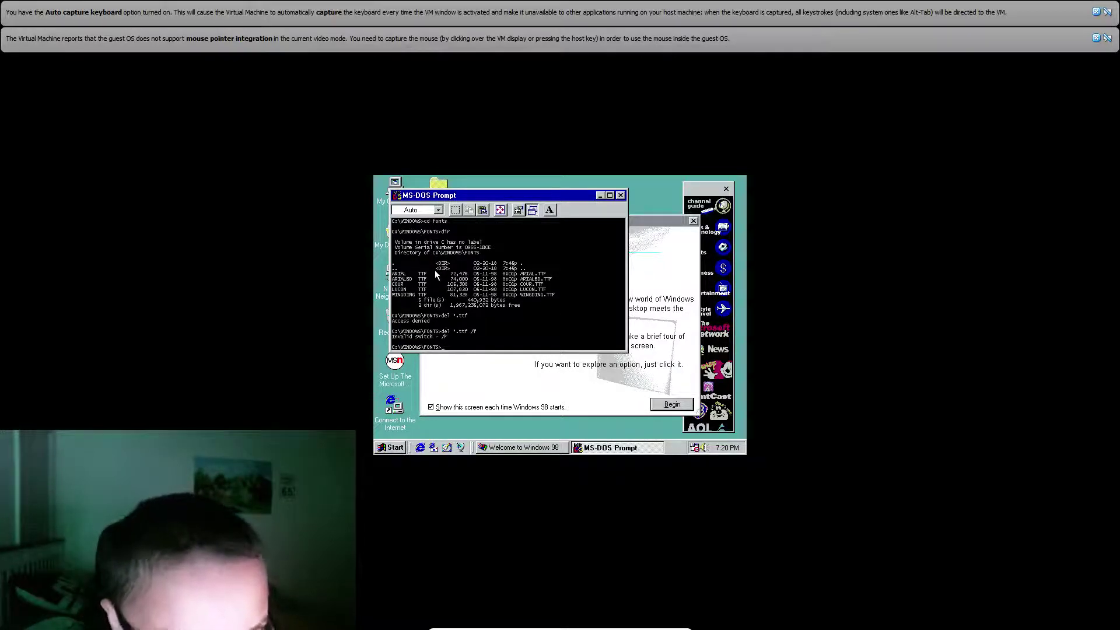
{"action": "left_click", "coordinate": [620, 194]}
Step: Go from My Computer into the revealed WINDOWS folder, then to C:\WINDOWS\FONTS via the address bar
{"action": "double_click", "coordinate": [396, 189]}
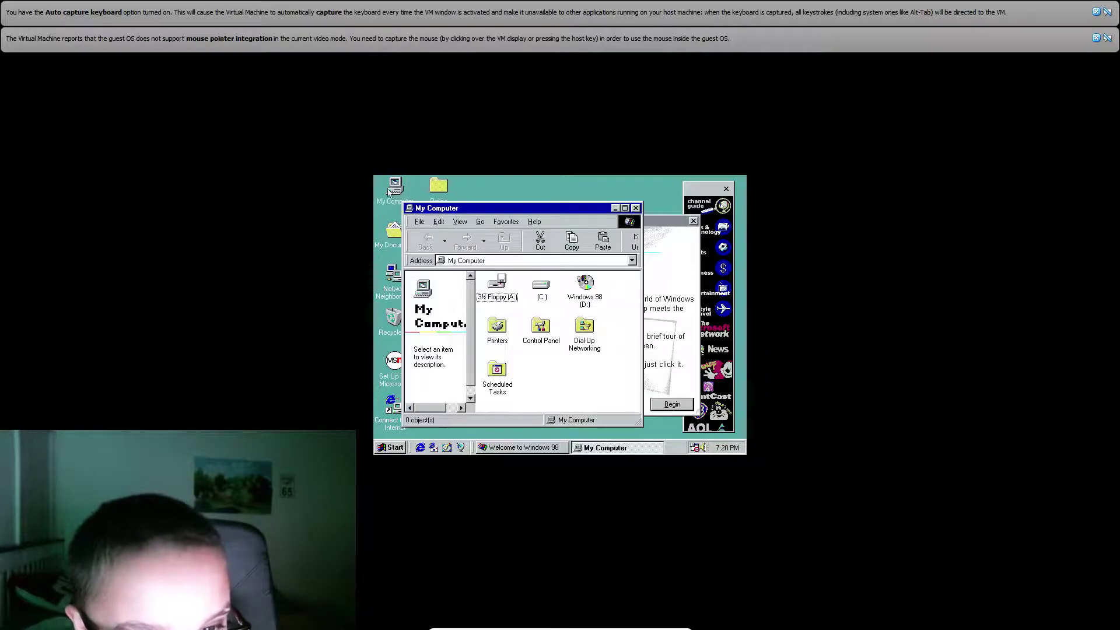
{"action": "double_click", "coordinate": [542, 289]}
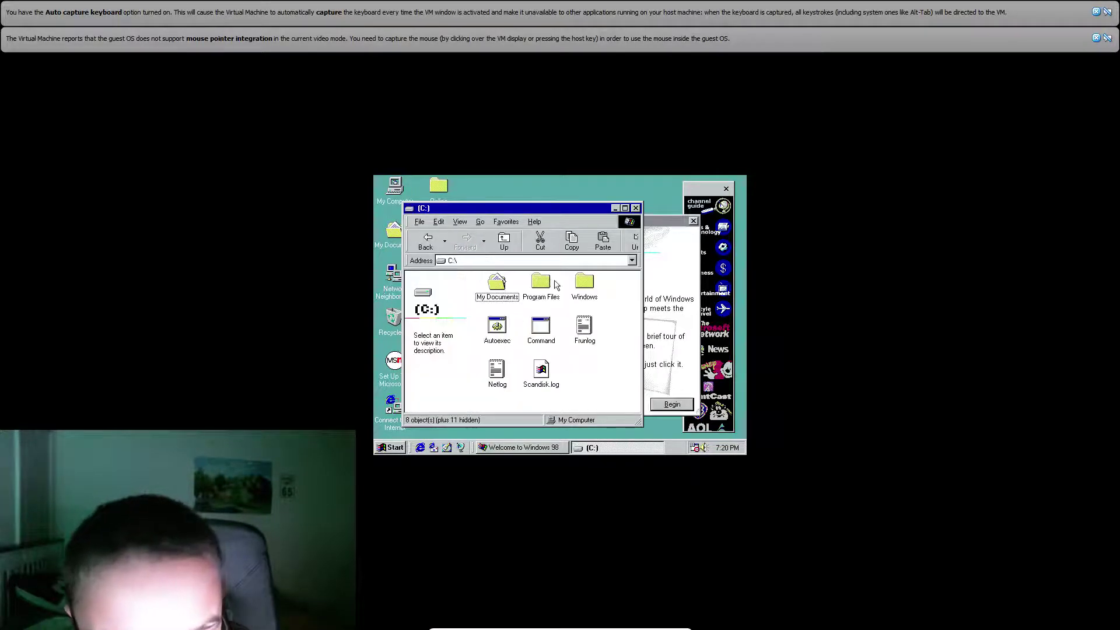
{"action": "double_click", "coordinate": [578, 289]}
{"action": "left_click", "coordinate": [541, 321]}
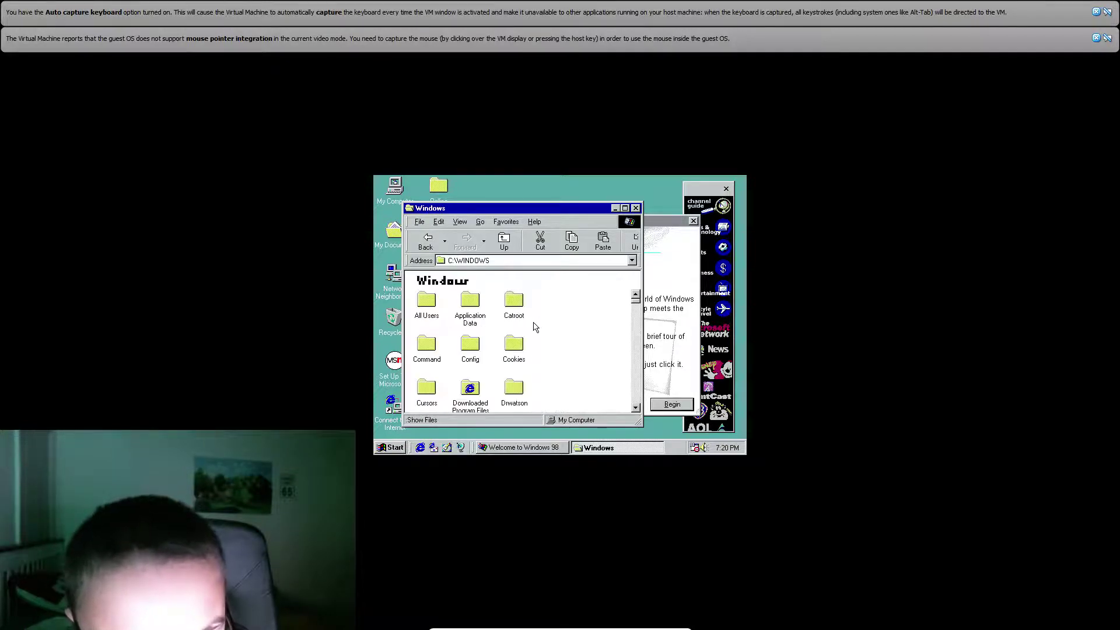
{"action": "left_click_drag", "start_coordinate": [637, 410], "coordinate": [638, 409]}
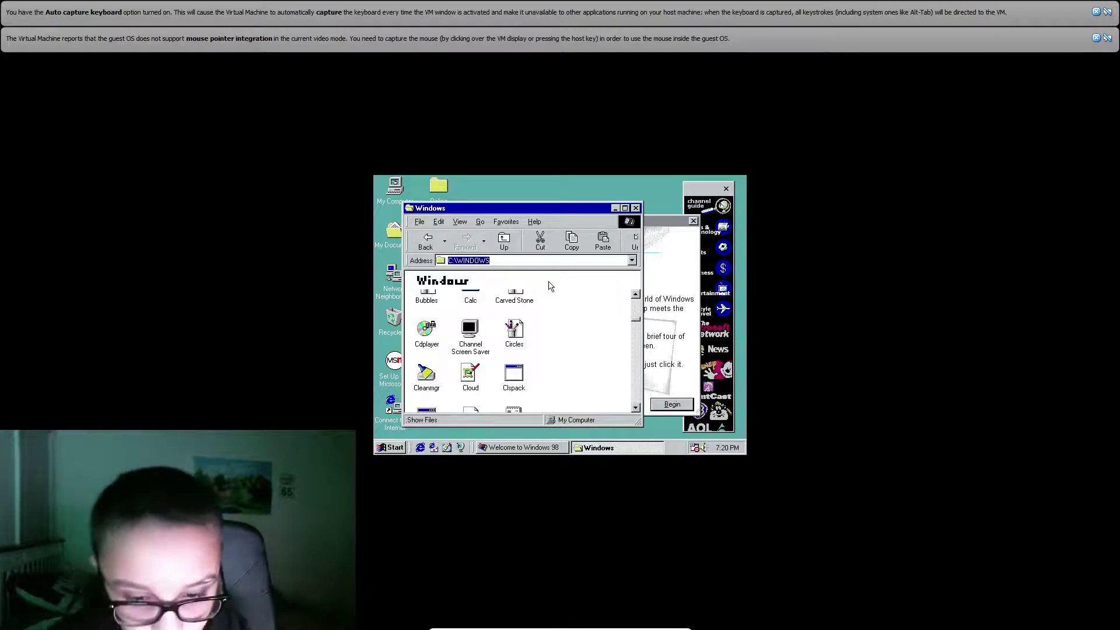
{"action": "key", "text": "Tab"}
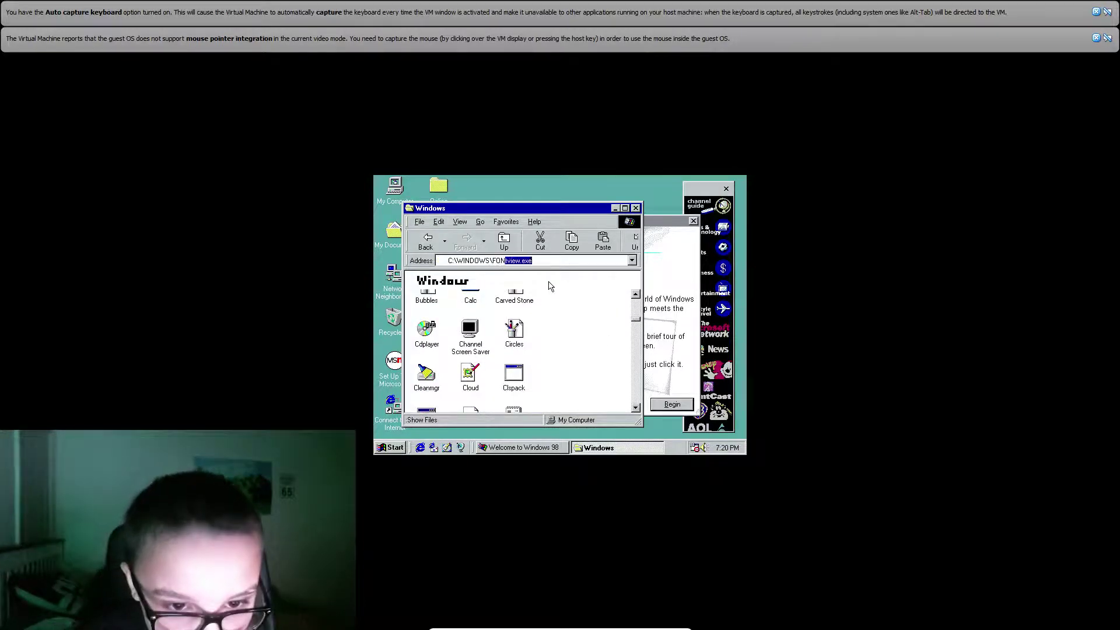
{"action": "key", "text": "End"}
{"action": "type", "text": "\\FONTS"}
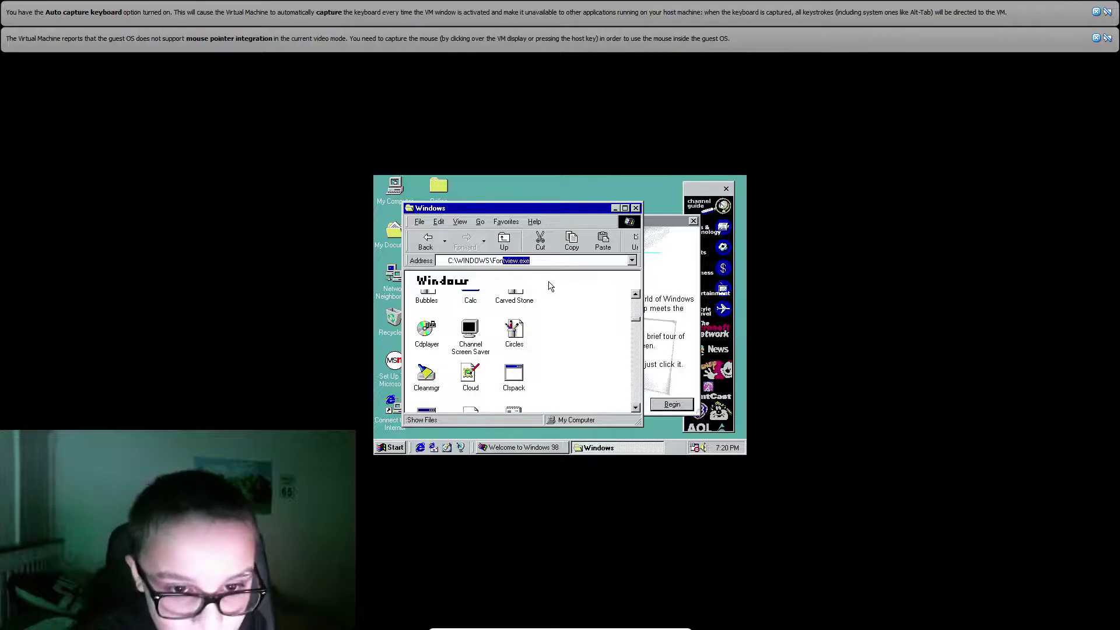
{"action": "key", "text": "Return"}
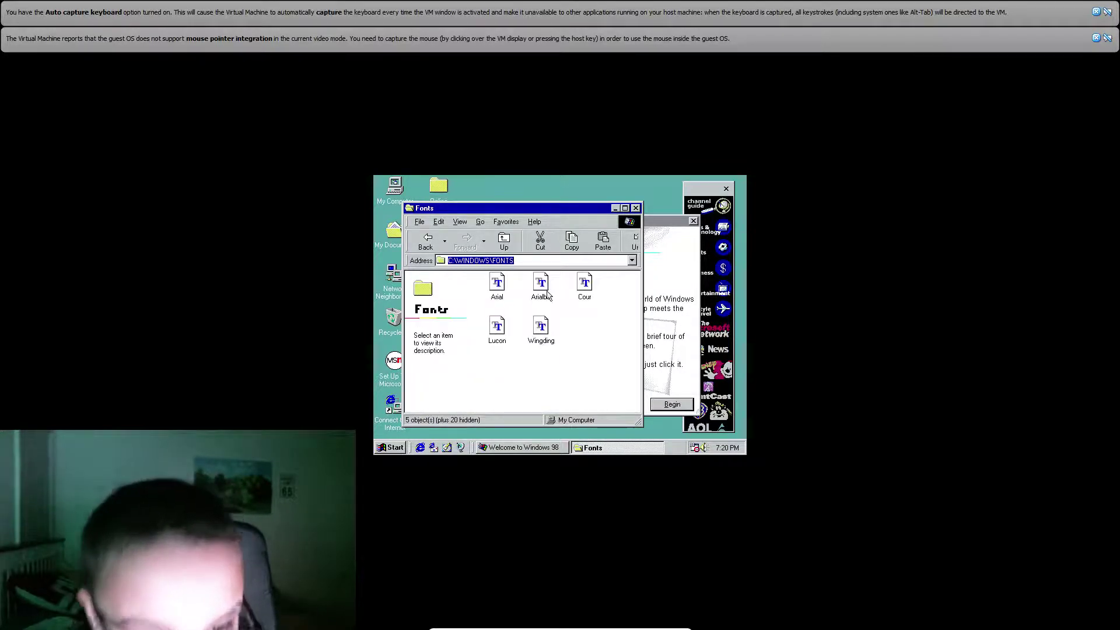
Step: Try deleting all five font files and dismiss the access denied error
{"action": "key", "text": "ctrl+a"}
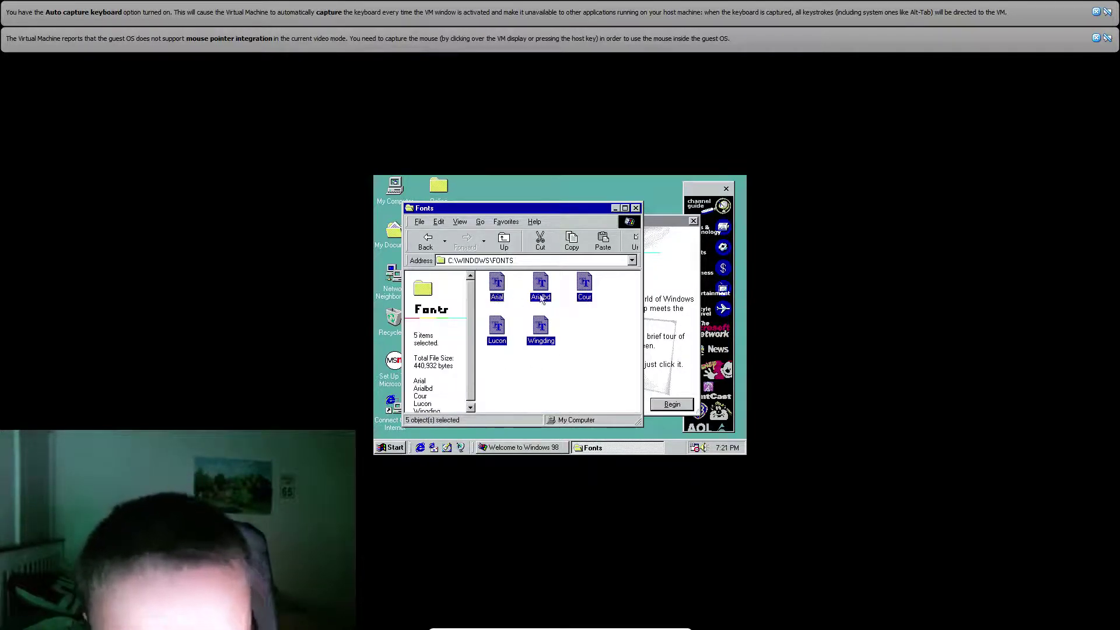
{"action": "right_click", "coordinate": [541, 294]}
{"action": "left_click", "coordinate": [562, 374]}
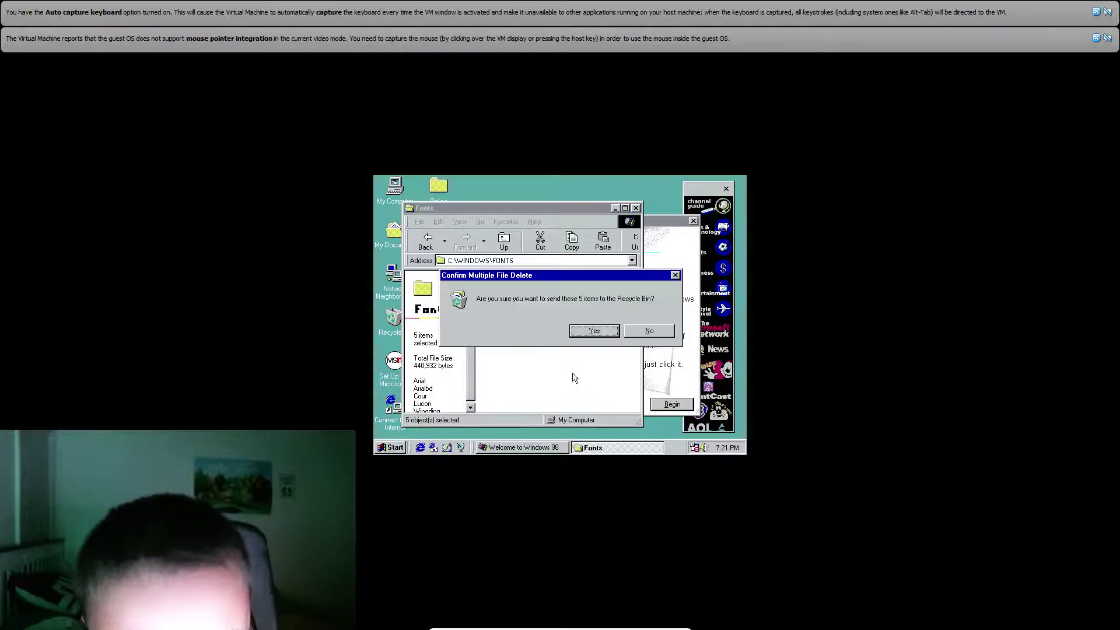
{"action": "left_click", "coordinate": [594, 331]}
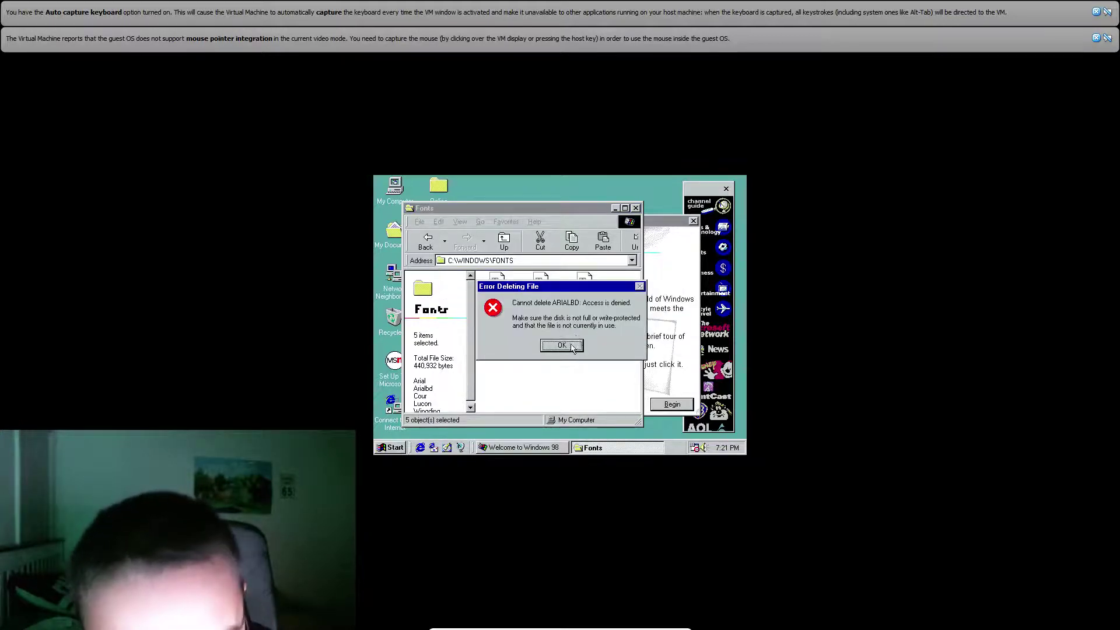
{"action": "left_click", "coordinate": [572, 350]}
Step: Try deleting the Arial and Lucon fonts and dismiss the error
{"action": "left_click_drag", "start_coordinate": [557, 368], "coordinate": [493, 321]}
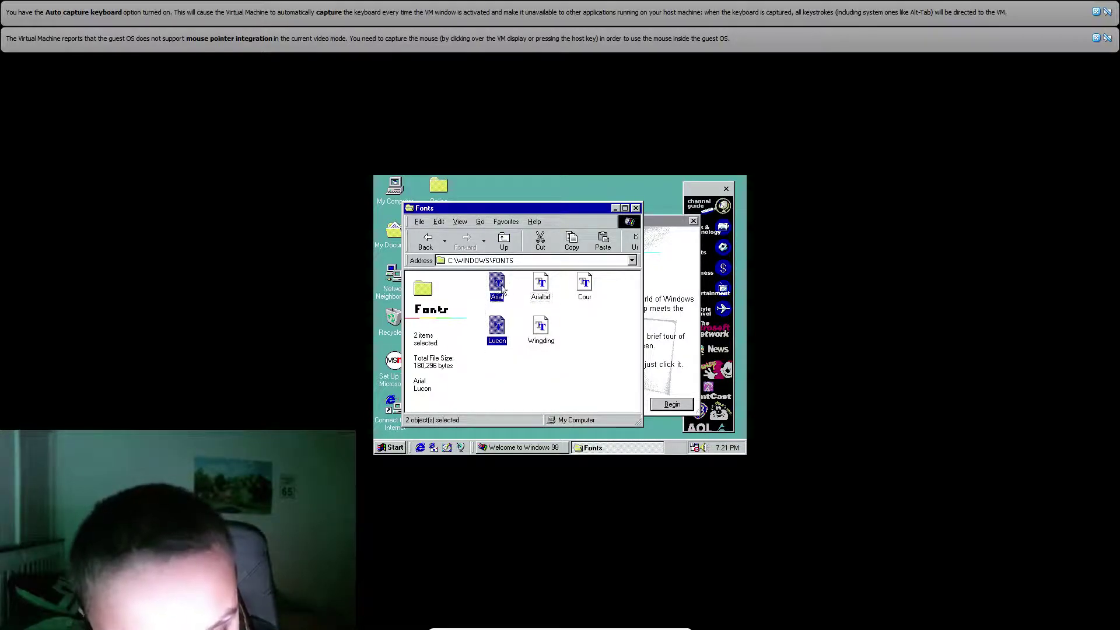
{"action": "right_click", "coordinate": [501, 288]}
{"action": "left_click", "coordinate": [525, 367]}
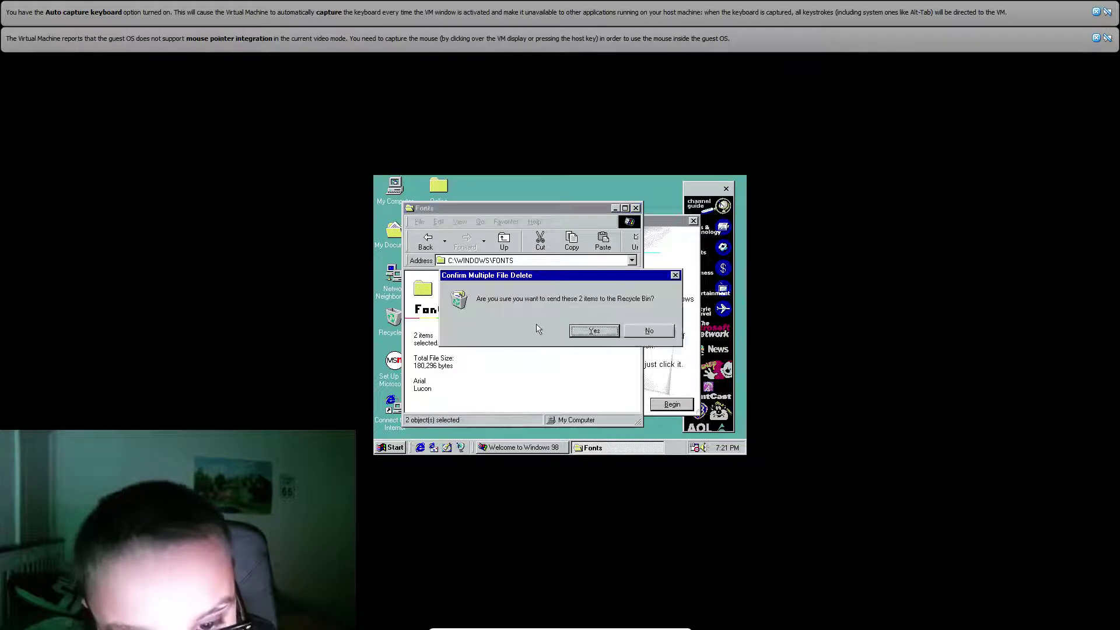
{"action": "left_click", "coordinate": [561, 345]}
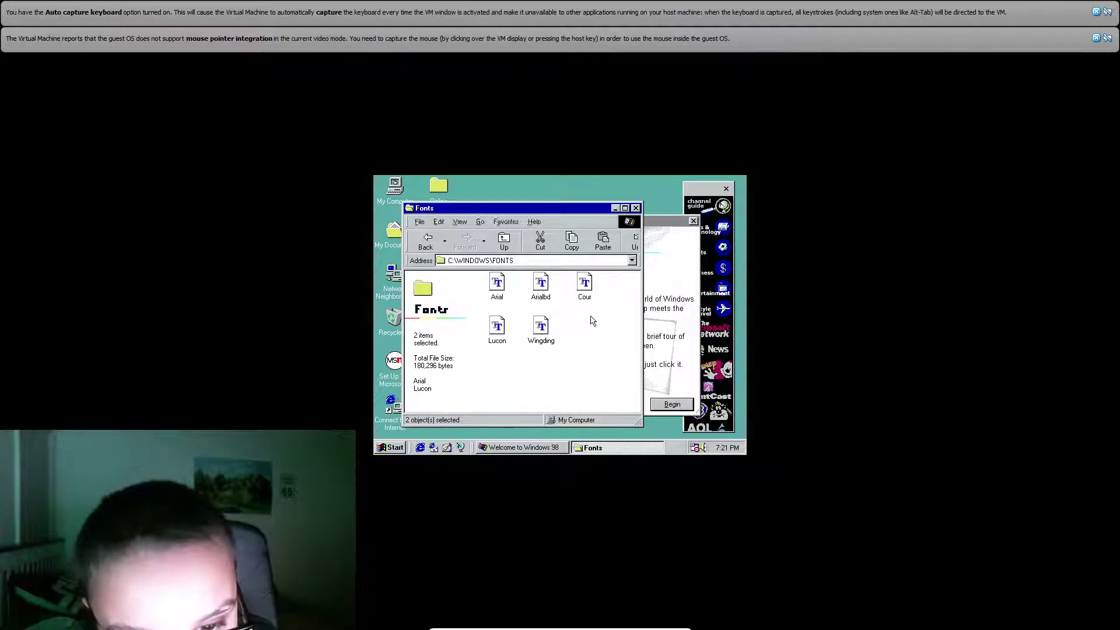
Step: Try deleting the Cour and Wingding fonts, dismissing each access denied error
{"action": "right_click", "coordinate": [583, 286]}
{"action": "left_click", "coordinate": [610, 367]}
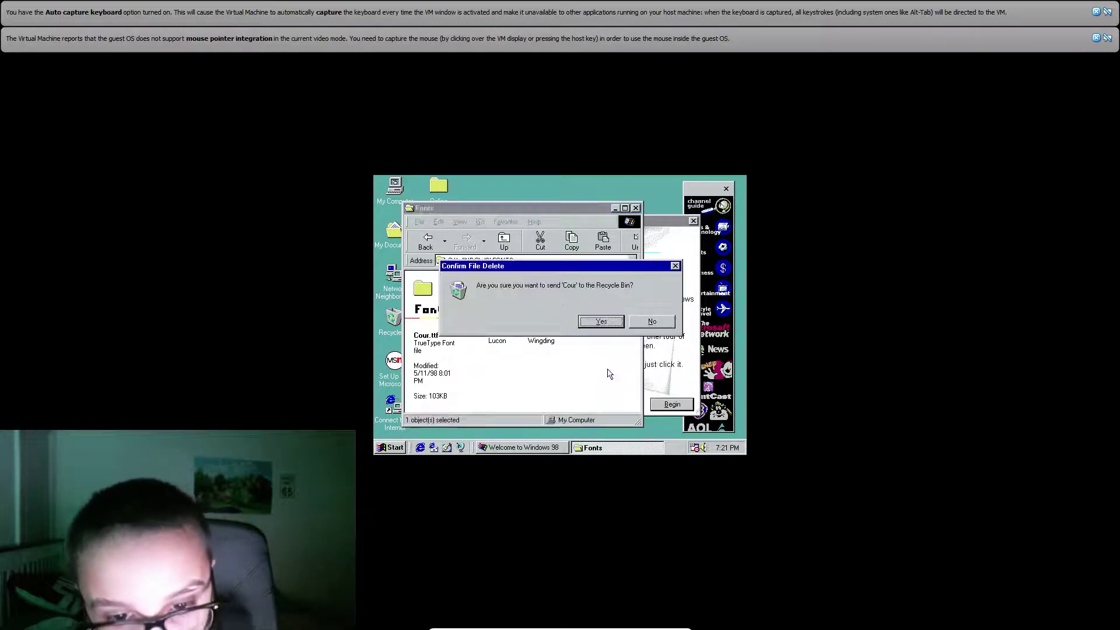
{"action": "left_click", "coordinate": [578, 336]}
{"action": "left_click", "coordinate": [562, 345]}
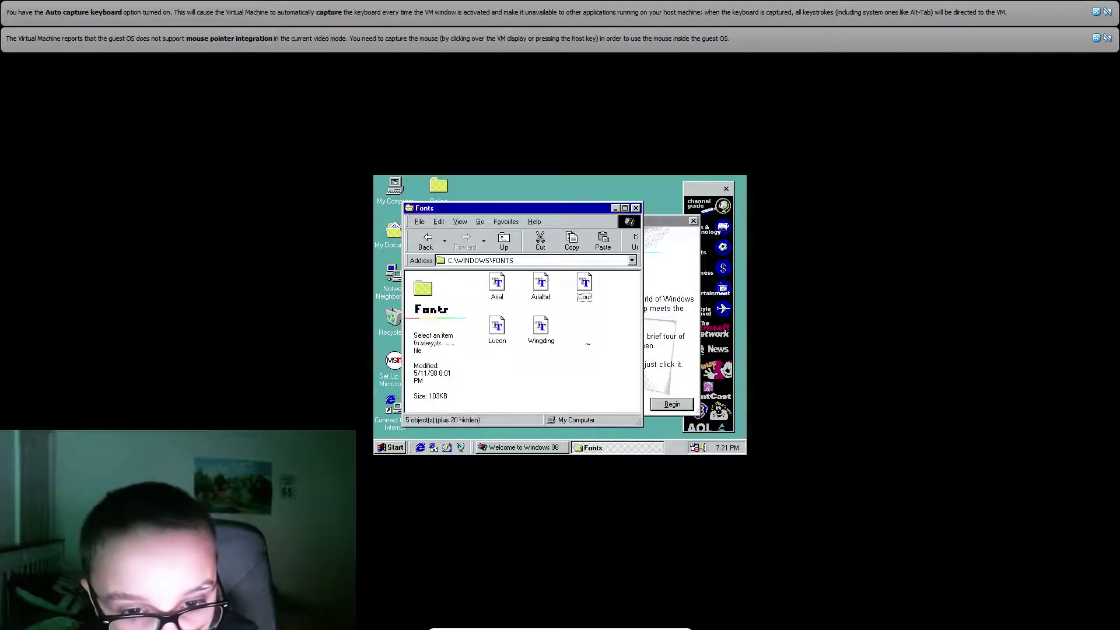
{"action": "right_click", "coordinate": [539, 330]}
{"action": "left_click", "coordinate": [560, 408]}
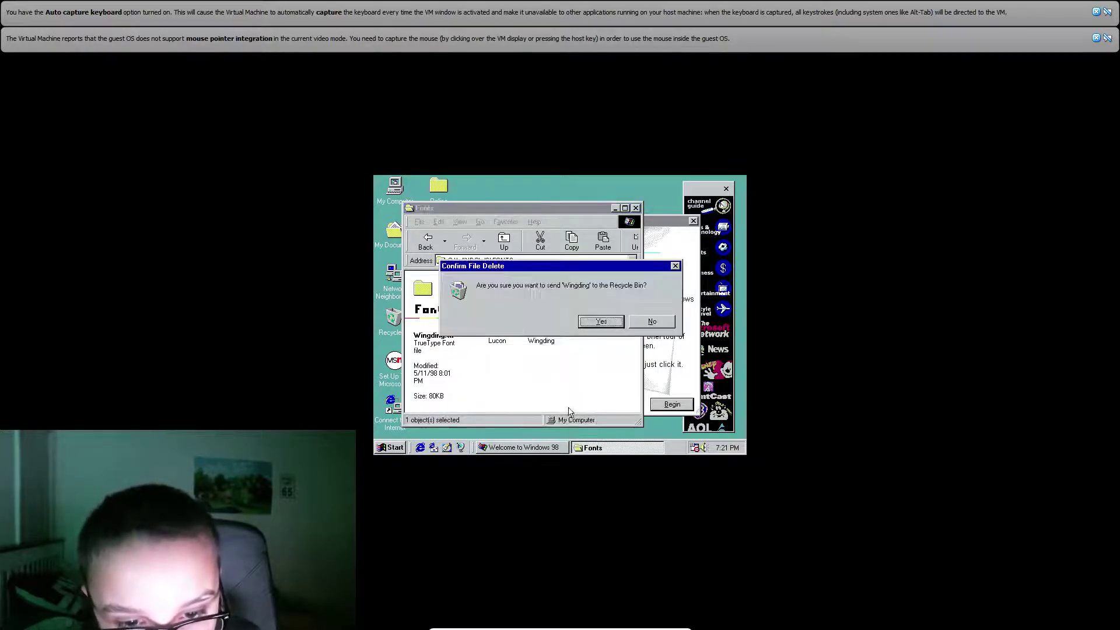
{"action": "left_click", "coordinate": [573, 334]}
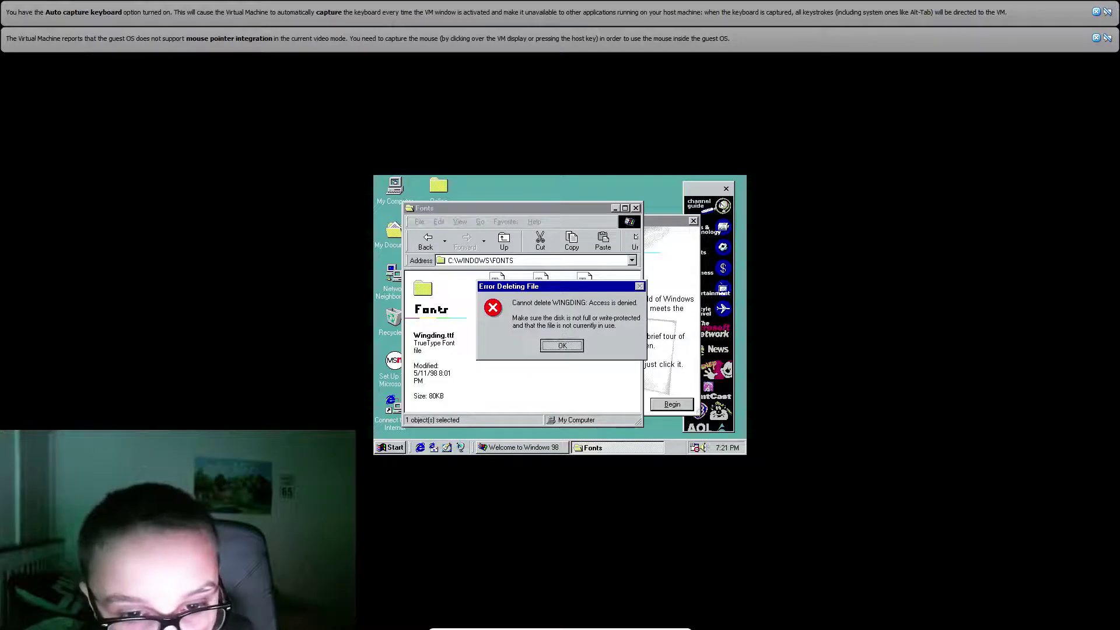
{"action": "left_click", "coordinate": [562, 346]}
Step: Return to the revealed WINDOWS folder, then open, maximise and close My Computer
{"action": "left_click", "coordinate": [427, 241]}
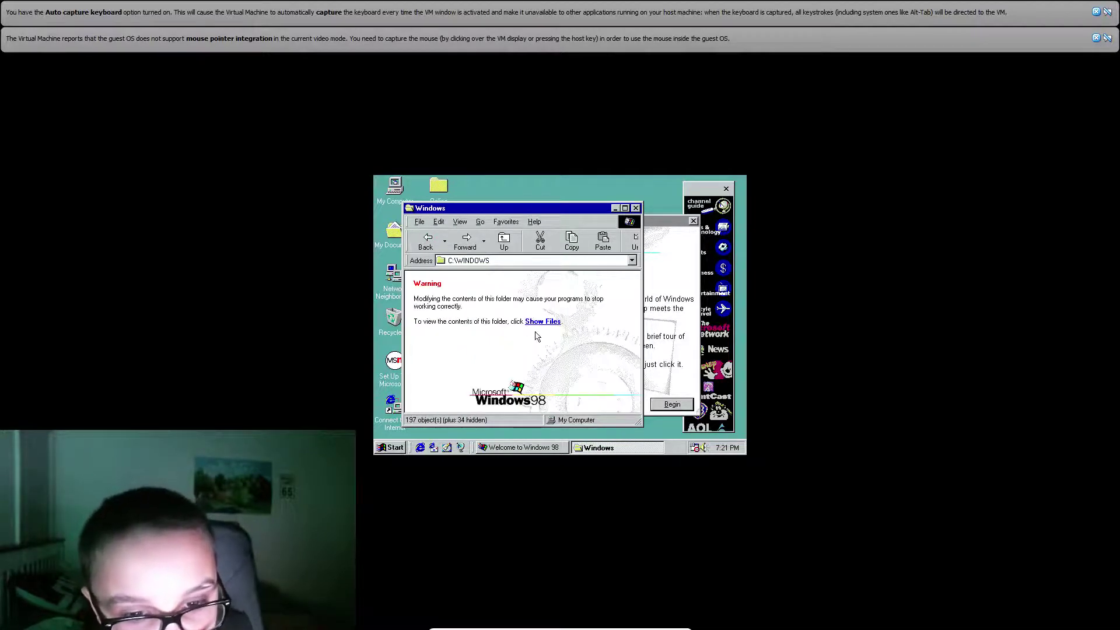
{"action": "left_click", "coordinate": [542, 322]}
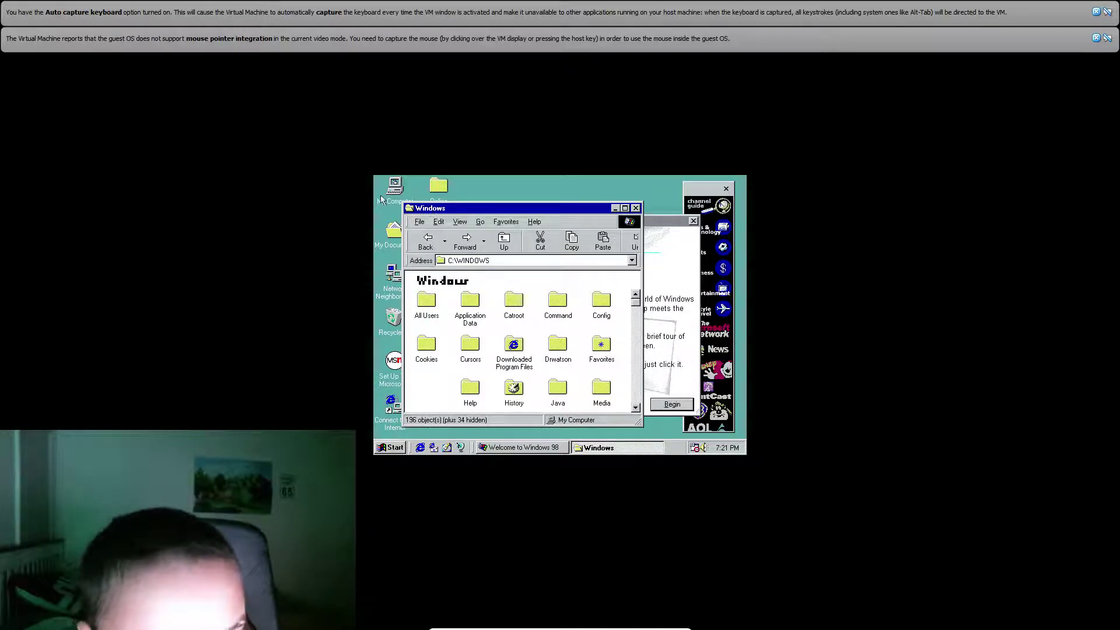
{"action": "double_click", "coordinate": [394, 186]}
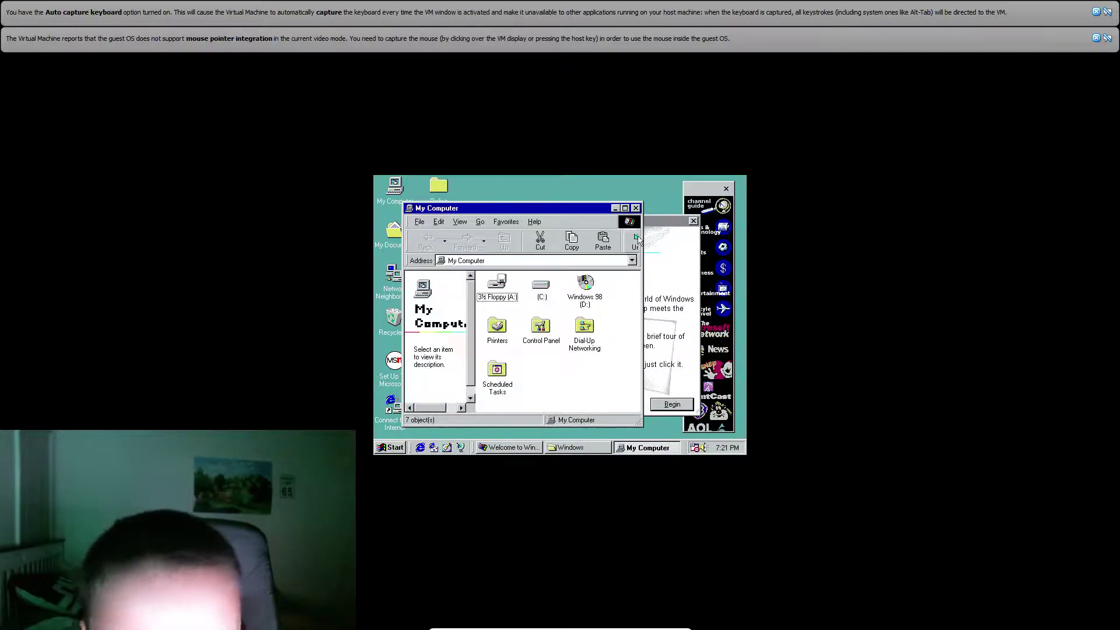
{"action": "left_click", "coordinate": [625, 208]}
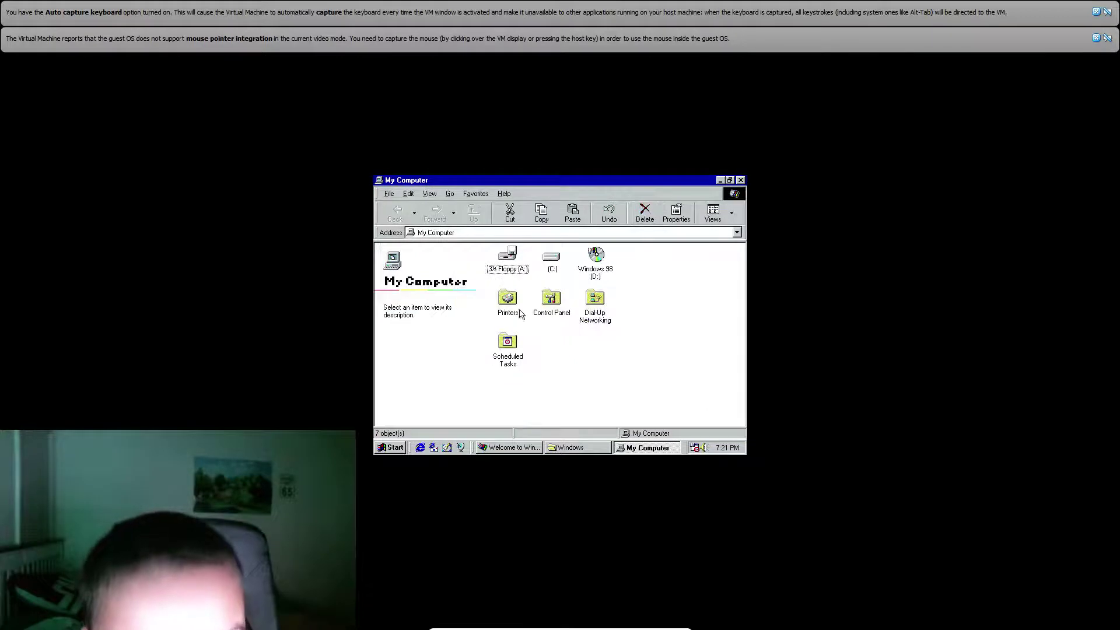
{"action": "left_click", "coordinate": [740, 179]}
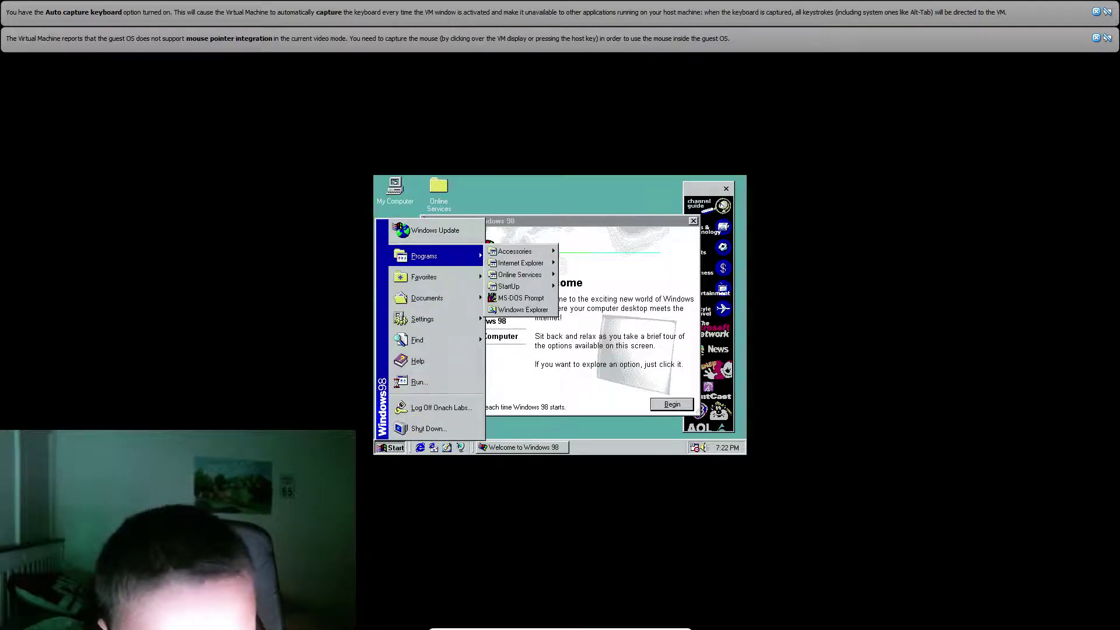
Step: Launch an MS-DOS Prompt, fix a mistyped command, and switch to drive A
{"action": "left_click", "coordinate": [521, 297]}
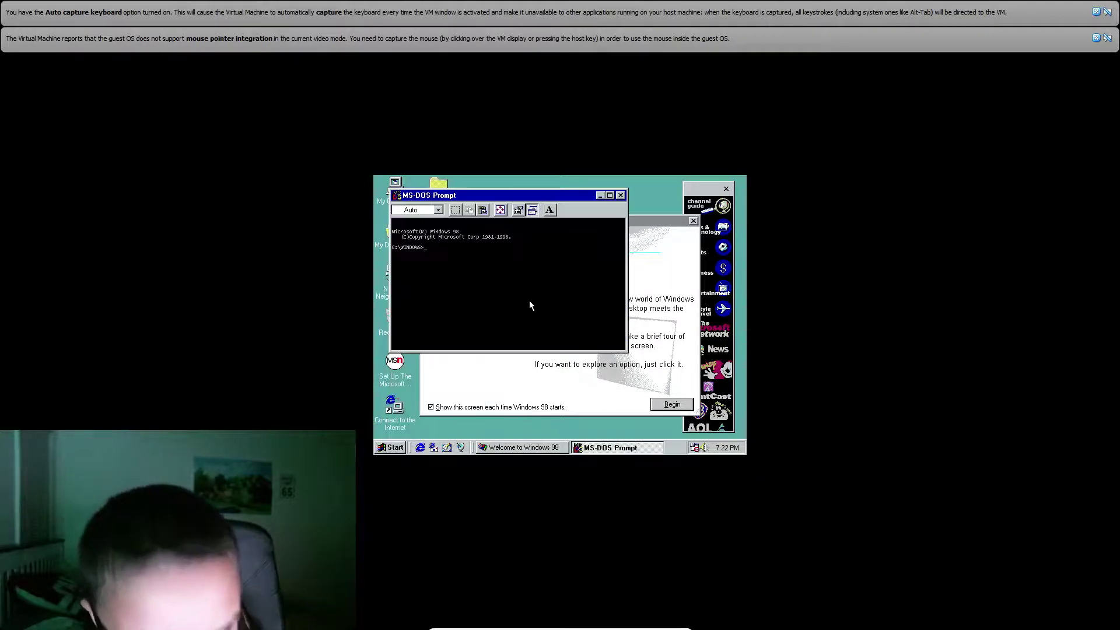
{"action": "type", "text": "rd"}
{"action": "key", "text": "BackSpace"}
{"action": "key", "text": "BackSpace"}
{"action": "type", "text": "a:"}
{"action": "key", "text": "Return"}
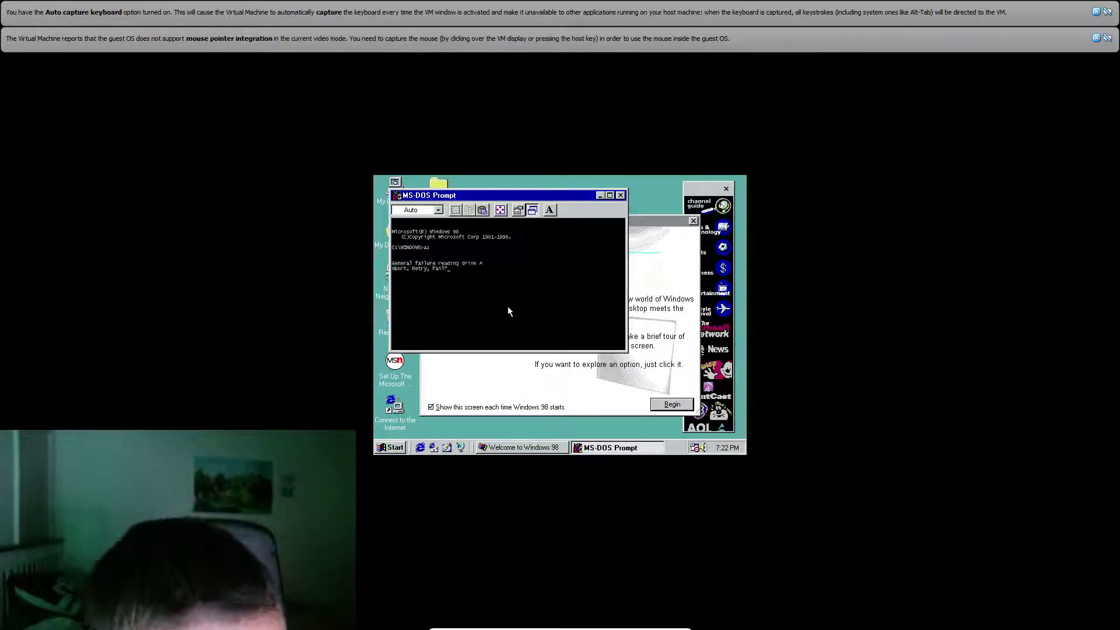
{"action": "type", "text": "ffa"}
{"action": "key", "text": "BackSpace"}
{"action": "type", "text": "rd C:\\"}
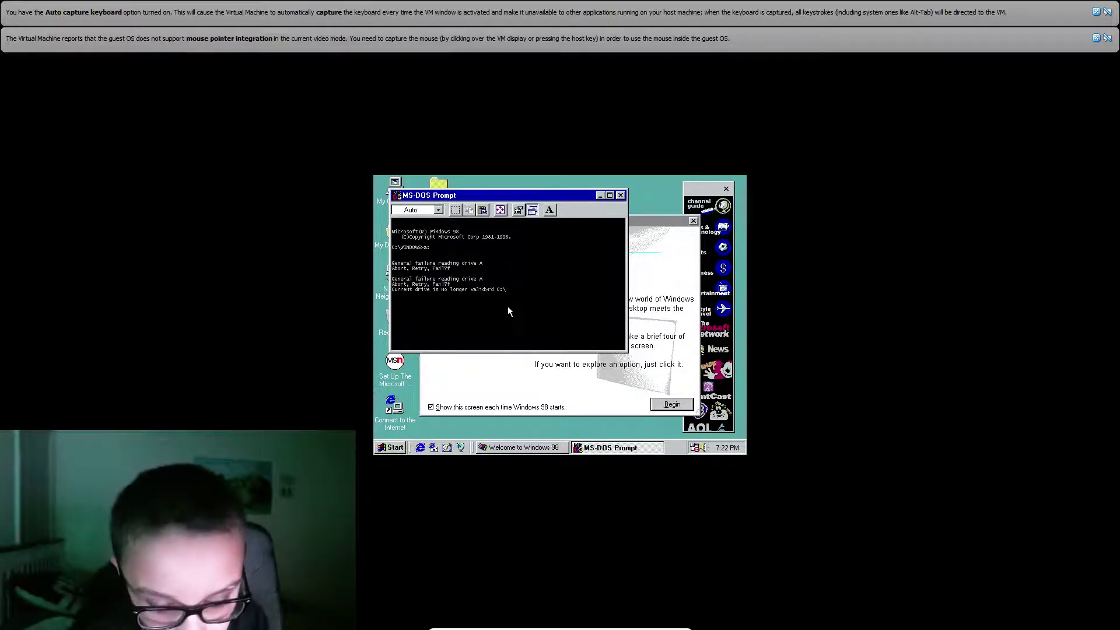
{"action": "type", "text": "q"}
Step: Run the remove-directory command on C:, answer the drive A failures, and return to C:
{"action": "key", "text": "Return"}
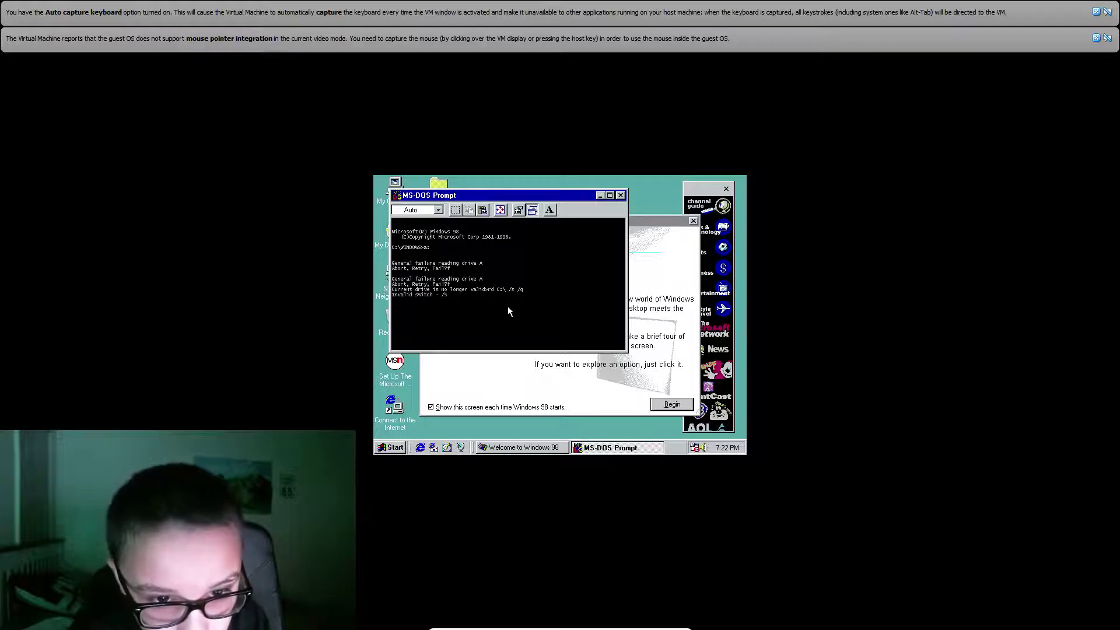
{"action": "key", "text": "Return"}
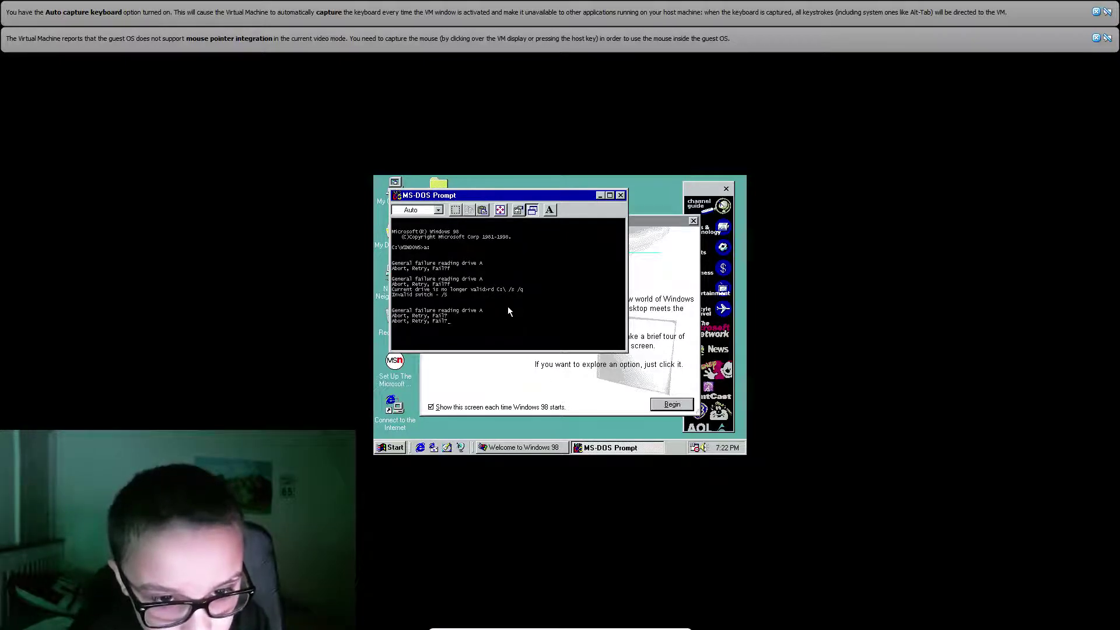
{"action": "type", "text": "fa"}
{"action": "key", "text": "Return"}
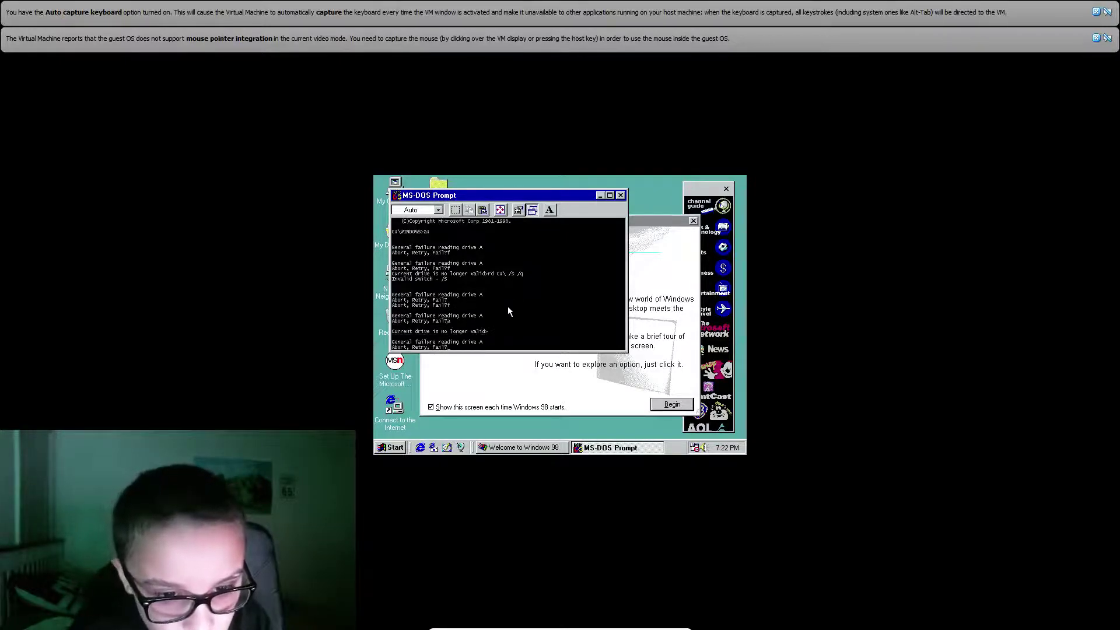
{"action": "type", "text": "a"}
{"action": "key", "text": "Return"}
{"action": "type", "text": "c"}
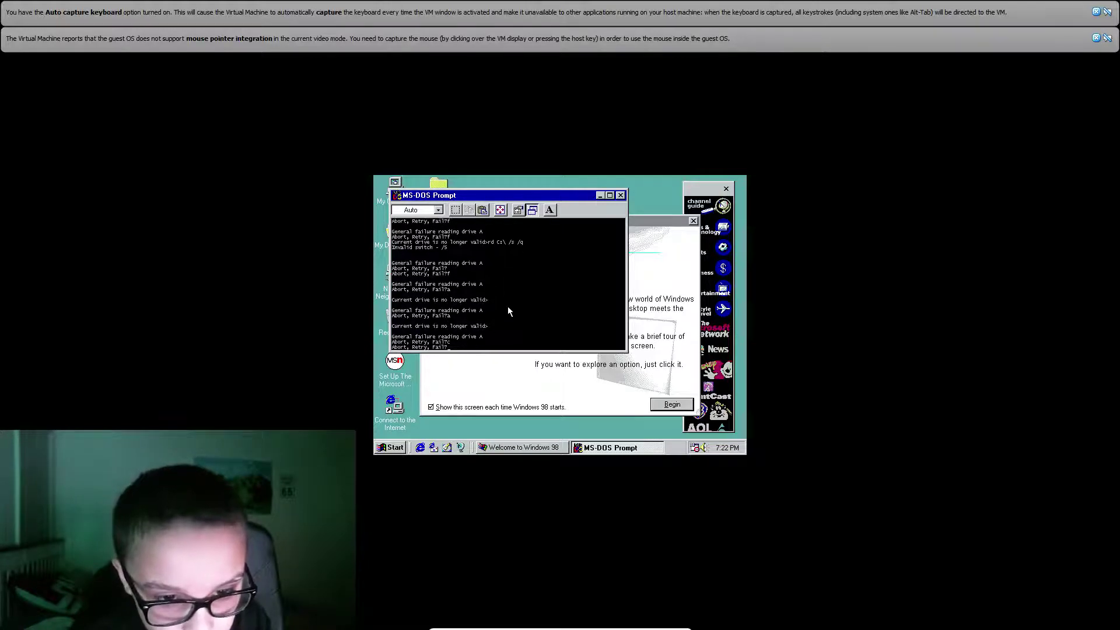
{"action": "key", "text": "Return"}
{"action": "type", "text": "a"}
{"action": "type", "text": ":"}
{"action": "key", "text": "Return"}
{"action": "type", "text": "del"}
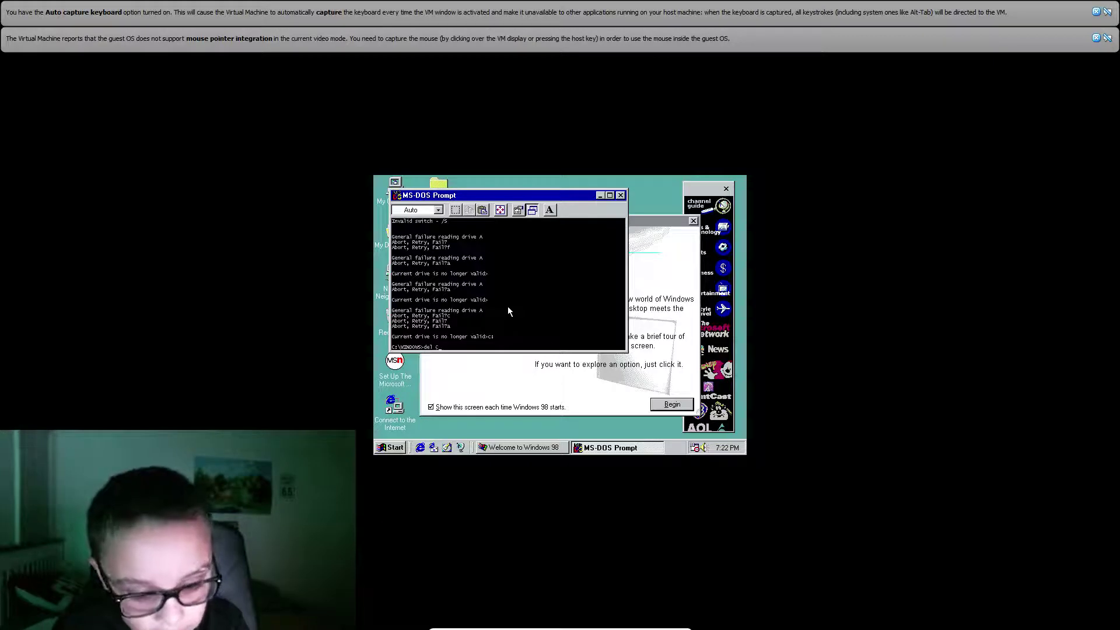
{"action": "type", "text": " C"}
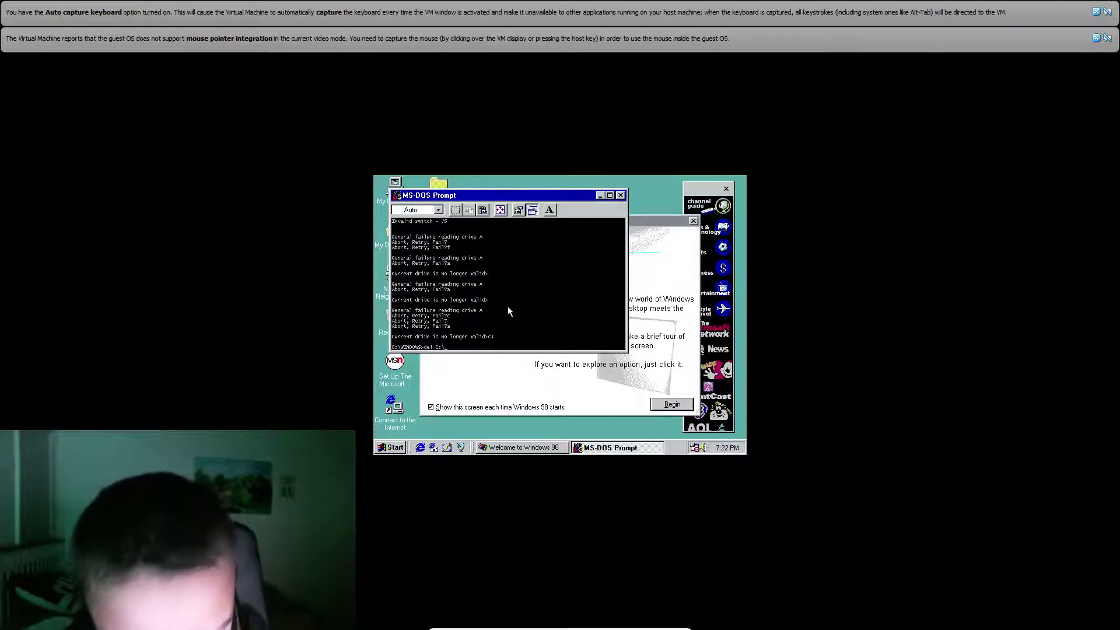
{"action": "type", "text": ":\\"}
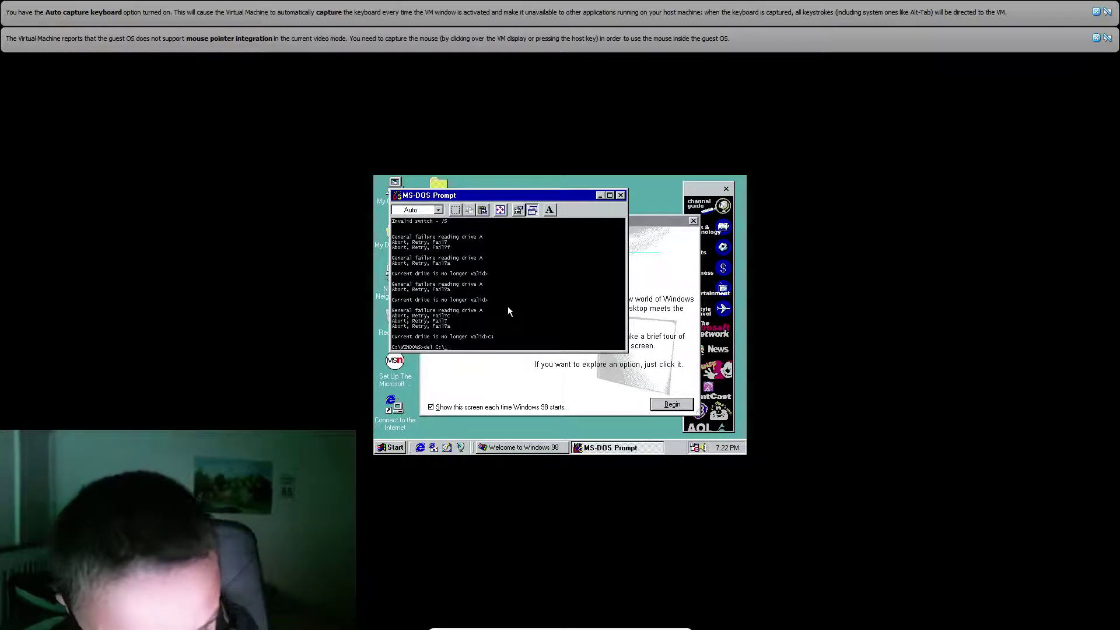
Step: Delete all files in C:\ with y confirmation, then list the current folder
{"action": "key", "text": "Return"}
{"action": "type", "text": "y"}
{"action": "key", "text": "Return"}
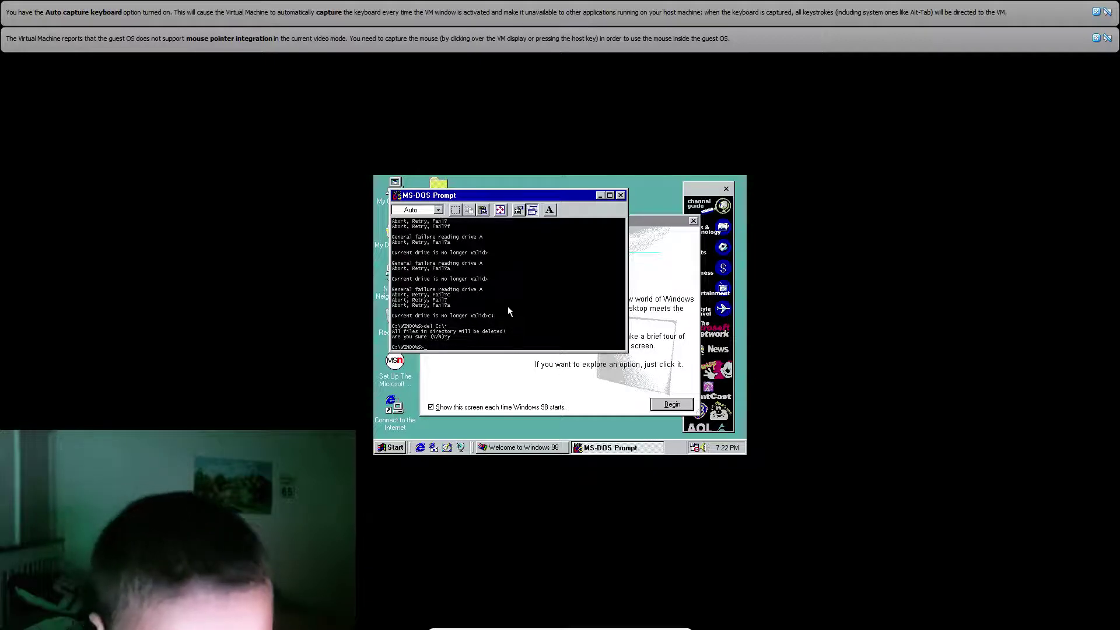
{"action": "type", "text": "dir"}
{"action": "key", "text": "Return"}
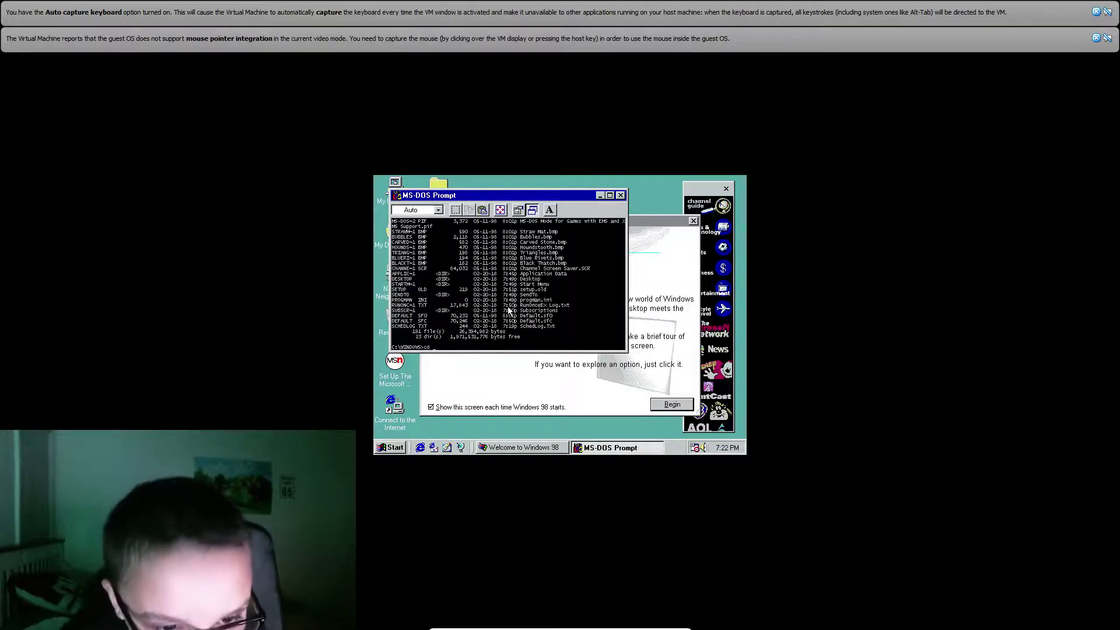
{"action": "type", "text": "/"}
Step: Move to C:\ and list the root: WINDOWS, My Documents and Program Files
{"action": "key", "text": "Return"}
{"action": "type", "text": "cd \\"}
{"action": "key", "text": "Return"}
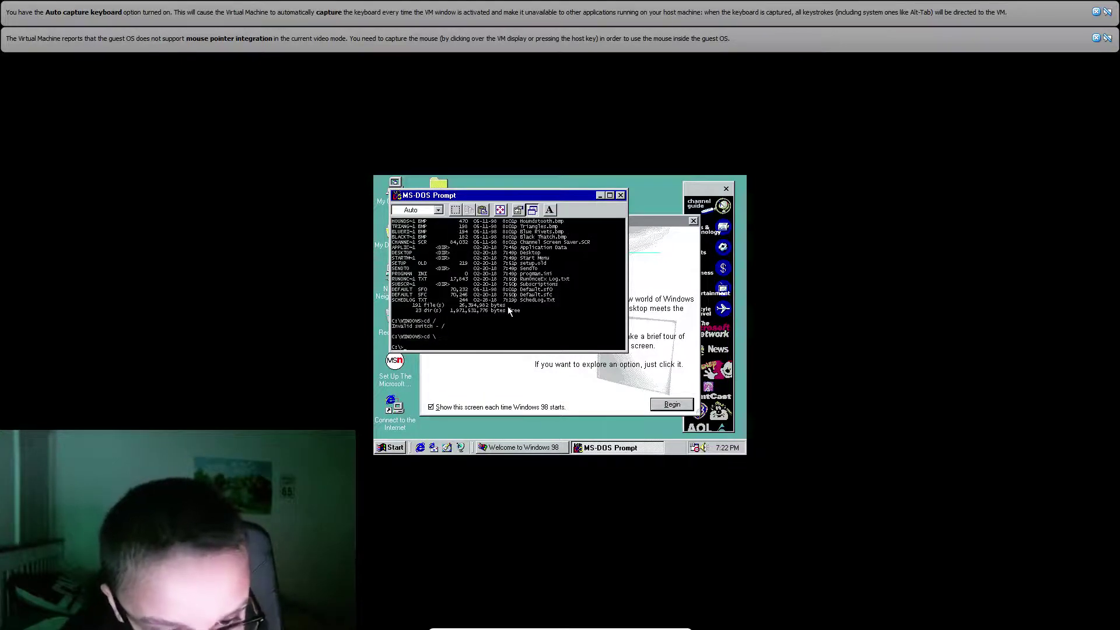
{"action": "type", "text": "dir"}
{"action": "key", "text": "Return"}
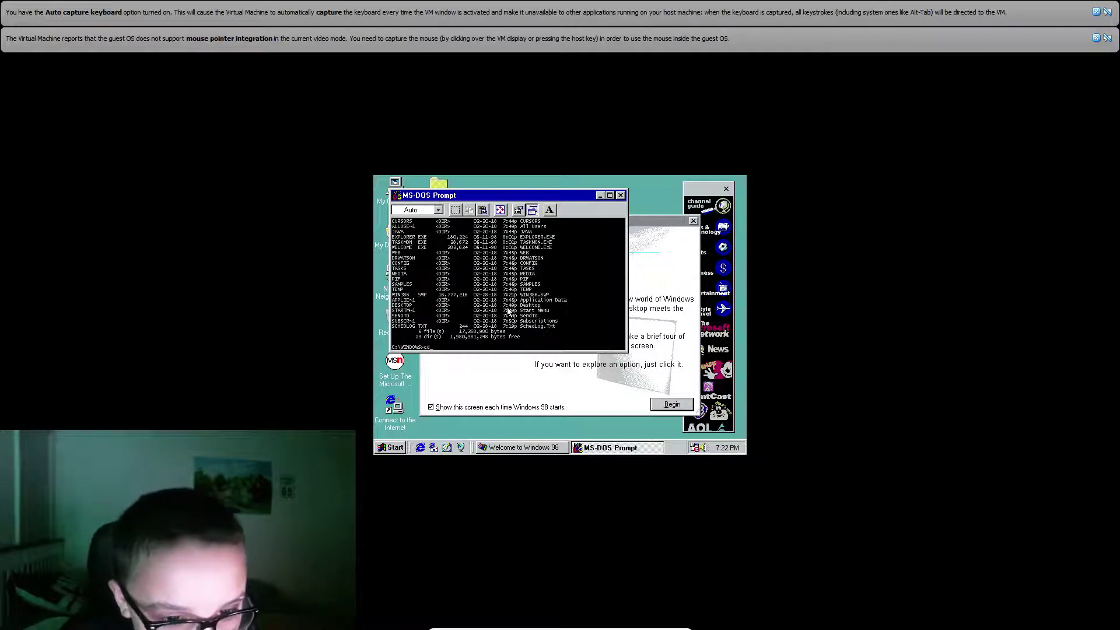
{"action": "type", "text": "/"}
{"action": "key", "text": "Return"}
{"action": "type", "text": "cd \\"}
{"action": "key", "text": "Return"}
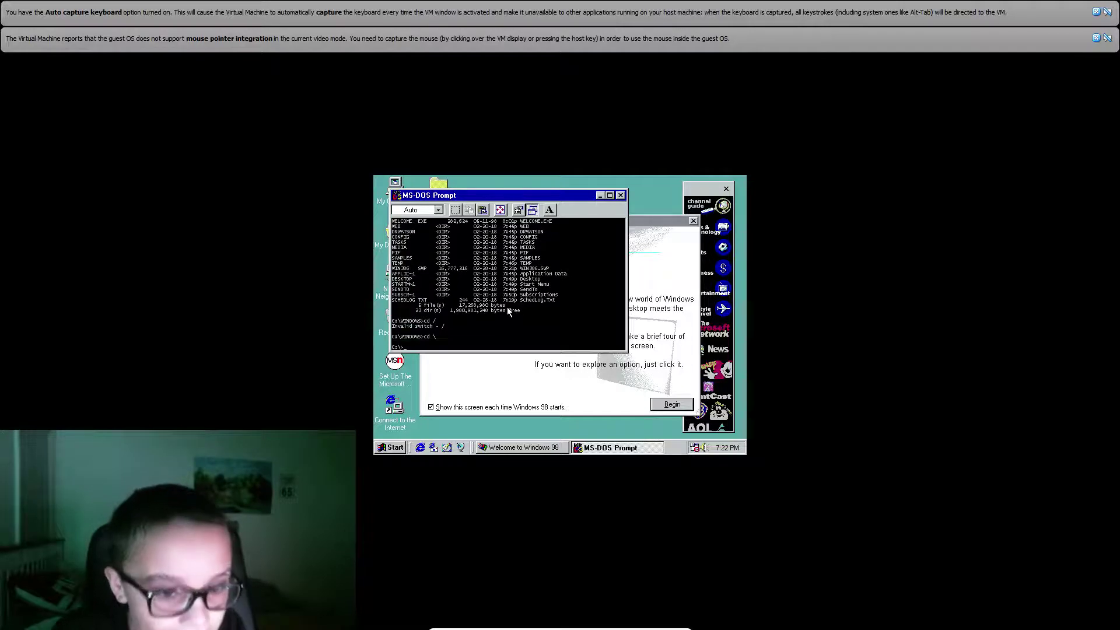
{"action": "type", "text": "\\"}
{"action": "key", "text": "Return"}
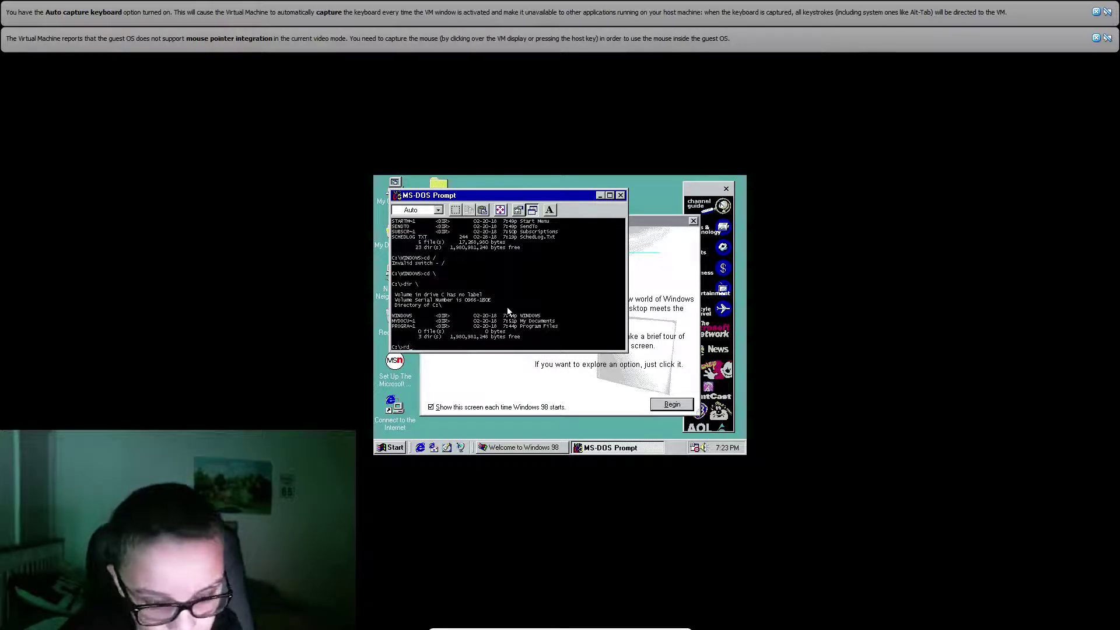
{"action": "type", "text": "rd c:\\ /S /"}
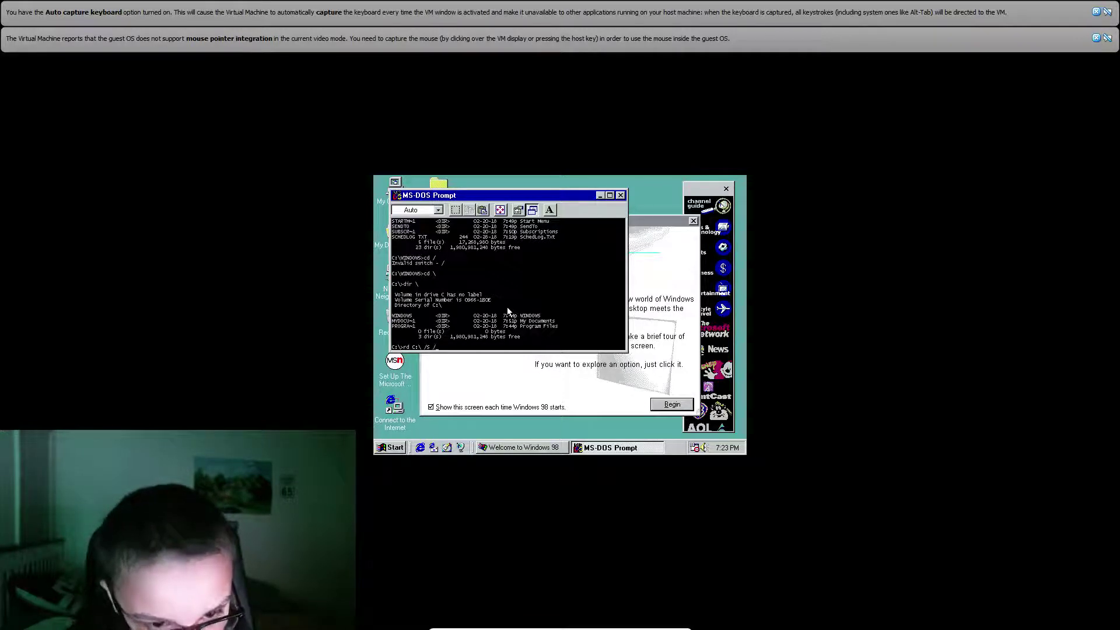
{"action": "type", "text": "Q"}
Step: Attempt rd C:\ /S /Q, rd C:\ and a confirmed del C:\, then rd C:\ again
{"action": "key", "text": "Return"}
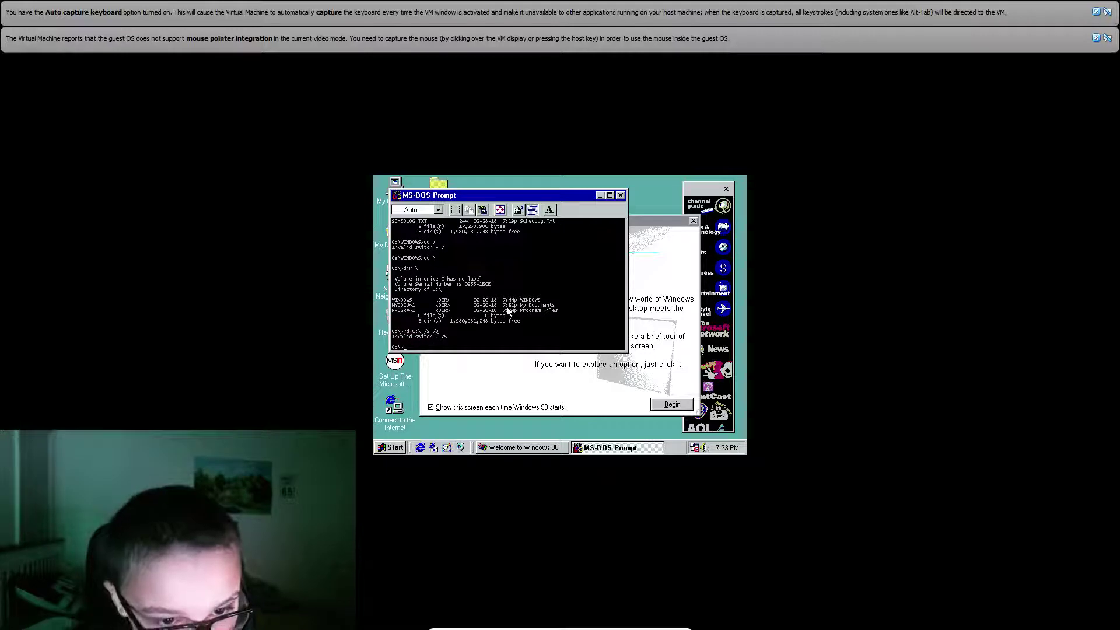
{"action": "type", "text": "rd c:"}
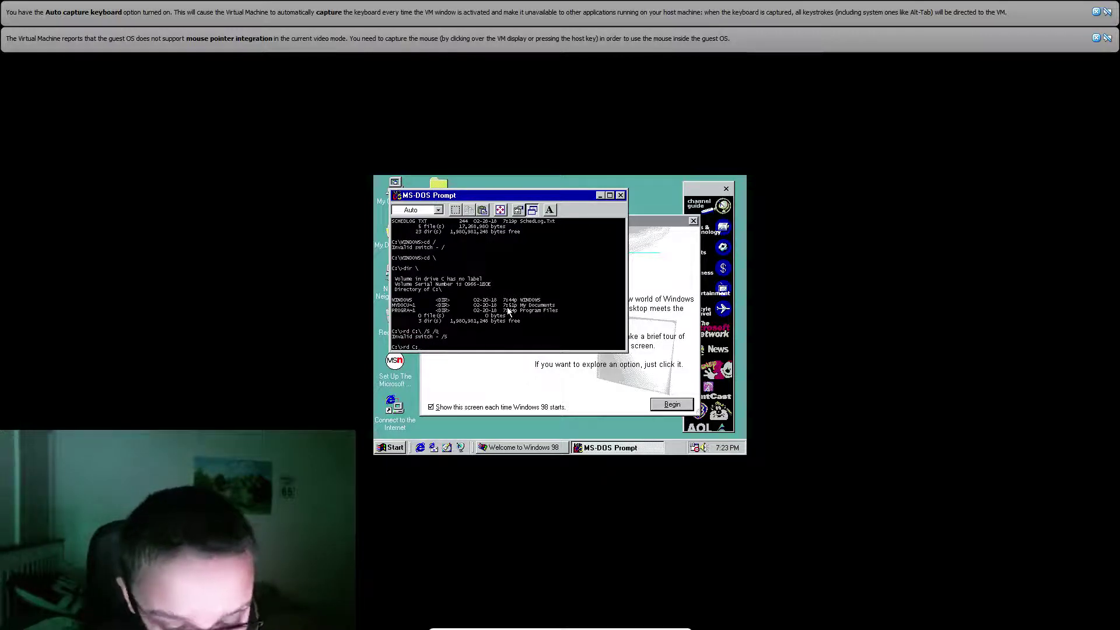
{"action": "type", "text": "\\"}
{"action": "key", "text": "Return"}
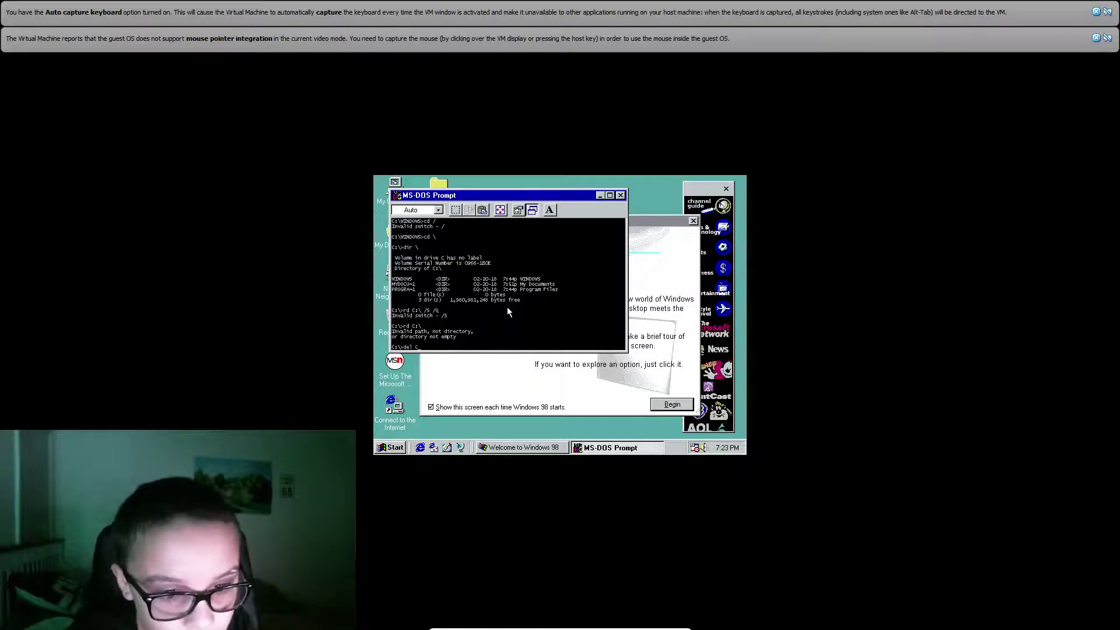
{"action": "type", "text": "del C:\\"}
{"action": "key", "text": "Return"}
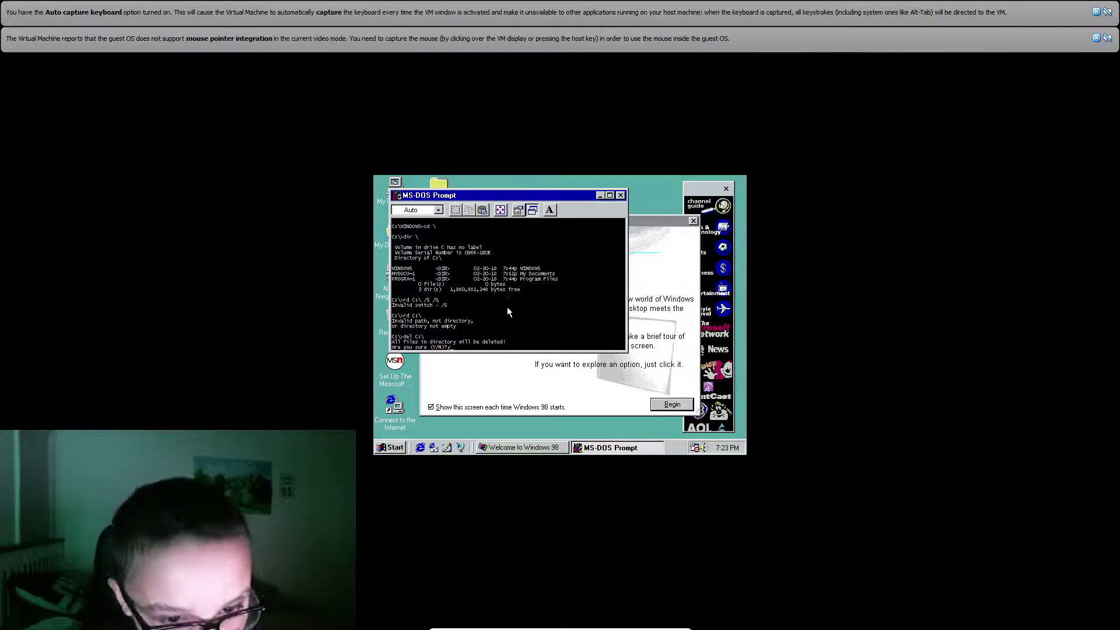
{"action": "type", "text": "y"}
{"action": "key", "text": "Return"}
{"action": "type", "text": "rd"}
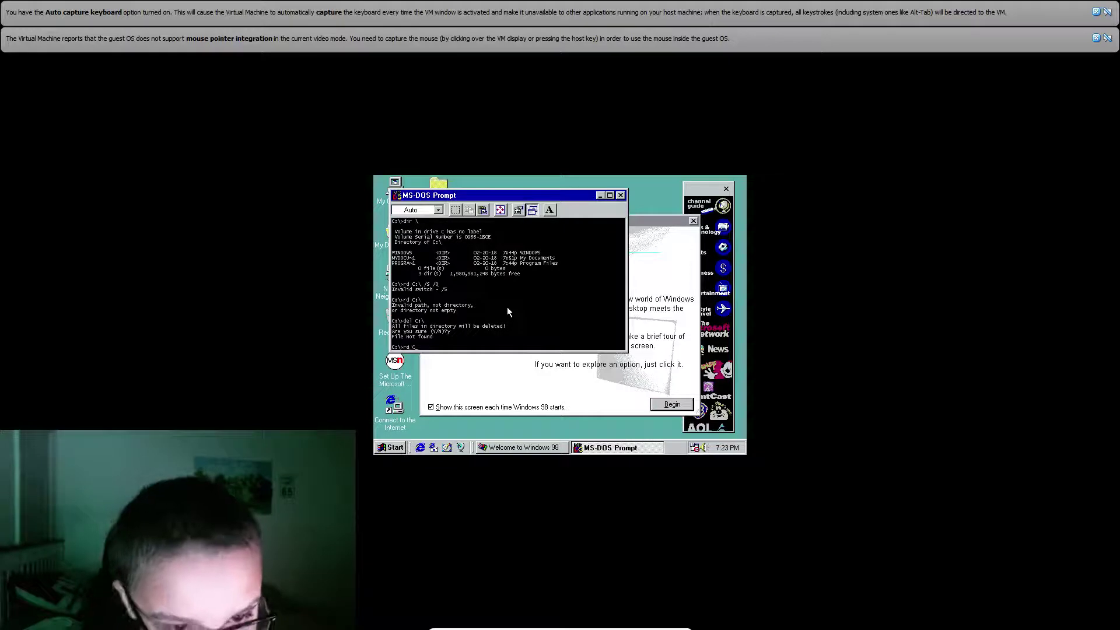
{"action": "type", "text": " C"}
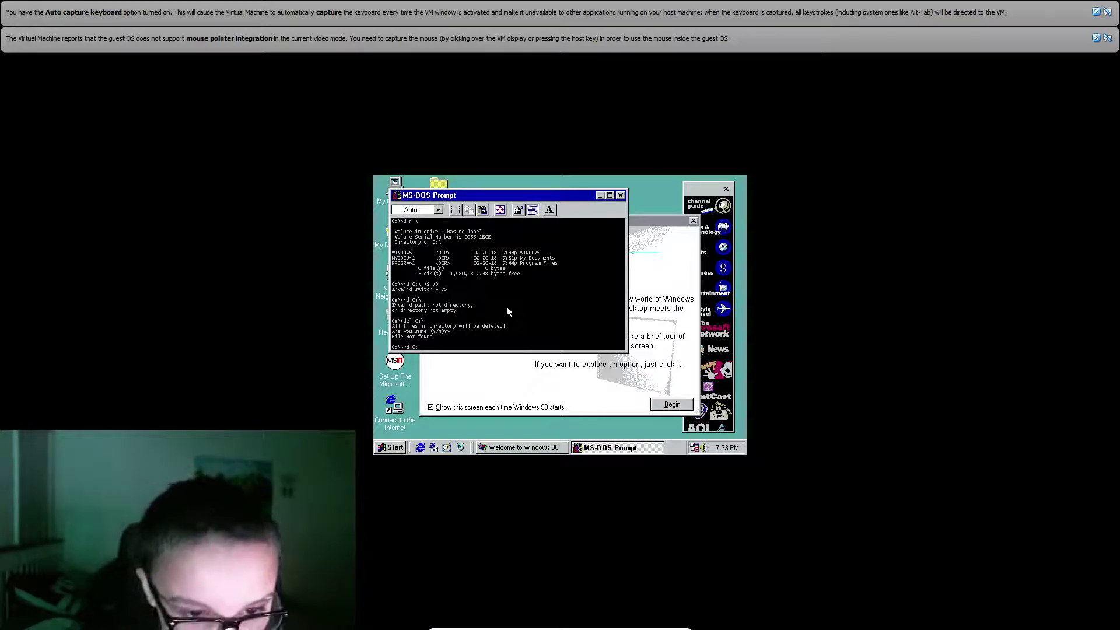
{"action": "type", "text": ":\\"}
{"action": "key", "text": "Return"}
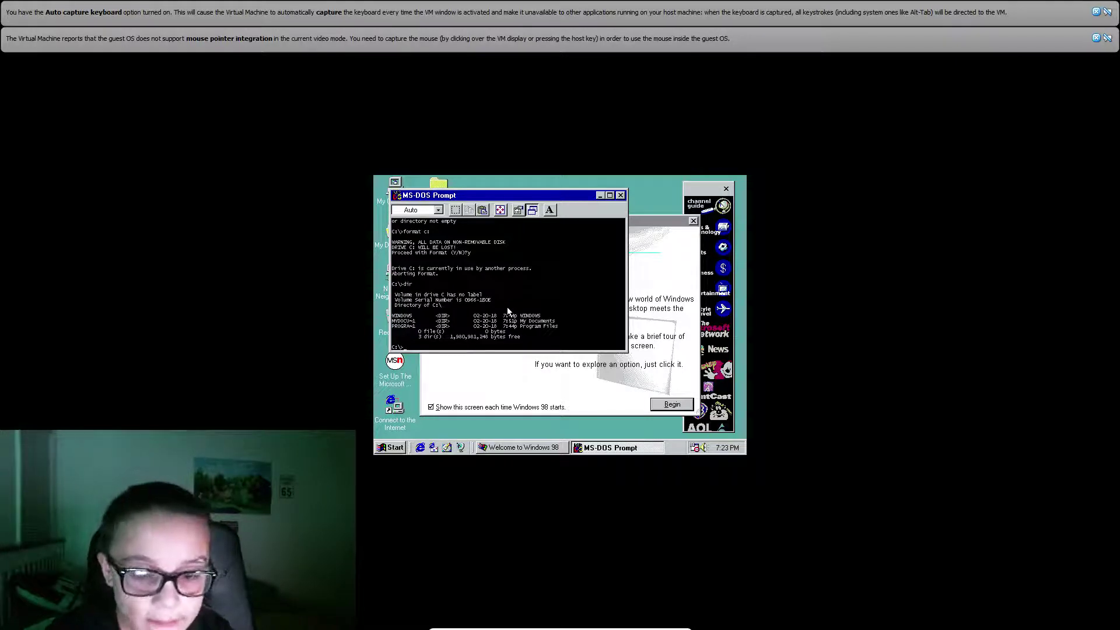
{"action": "type", "text": "c"}
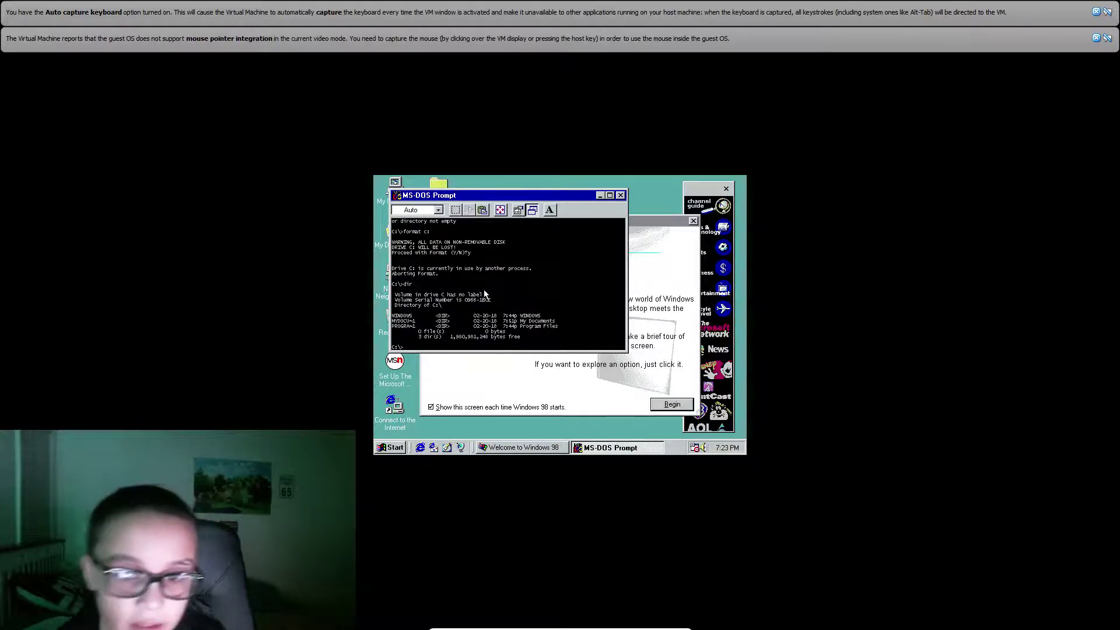
Step: Maximise the DOS prompt, then try rd windows and del windows, answering y
{"action": "key", "text": "alt+Return"}
{"action": "left_click", "coordinate": [608, 194]}
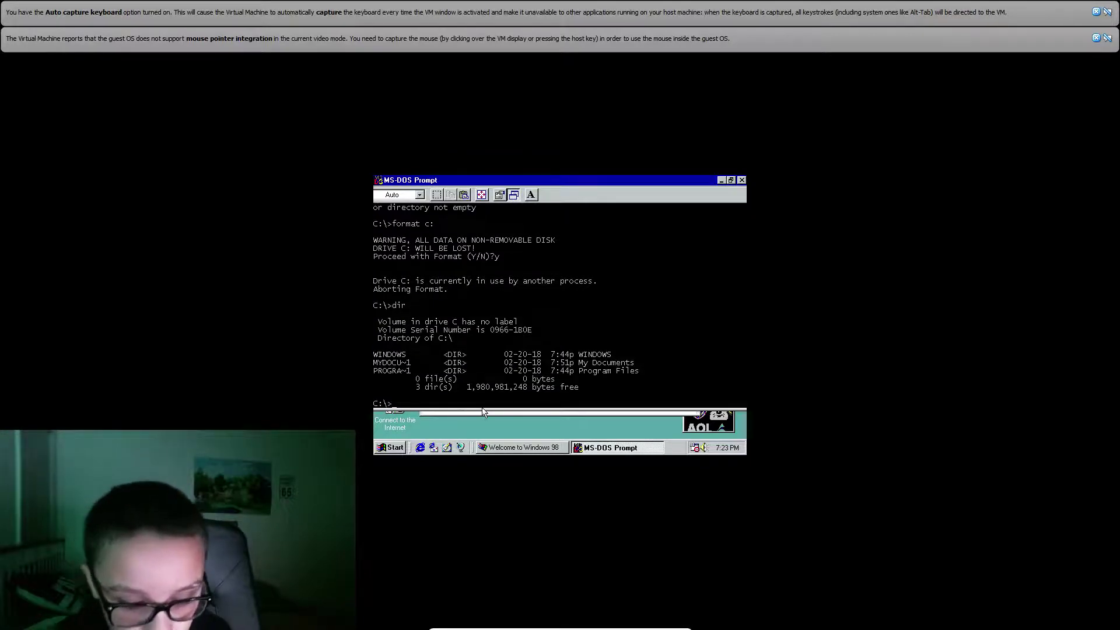
{"action": "type", "text": "d"}
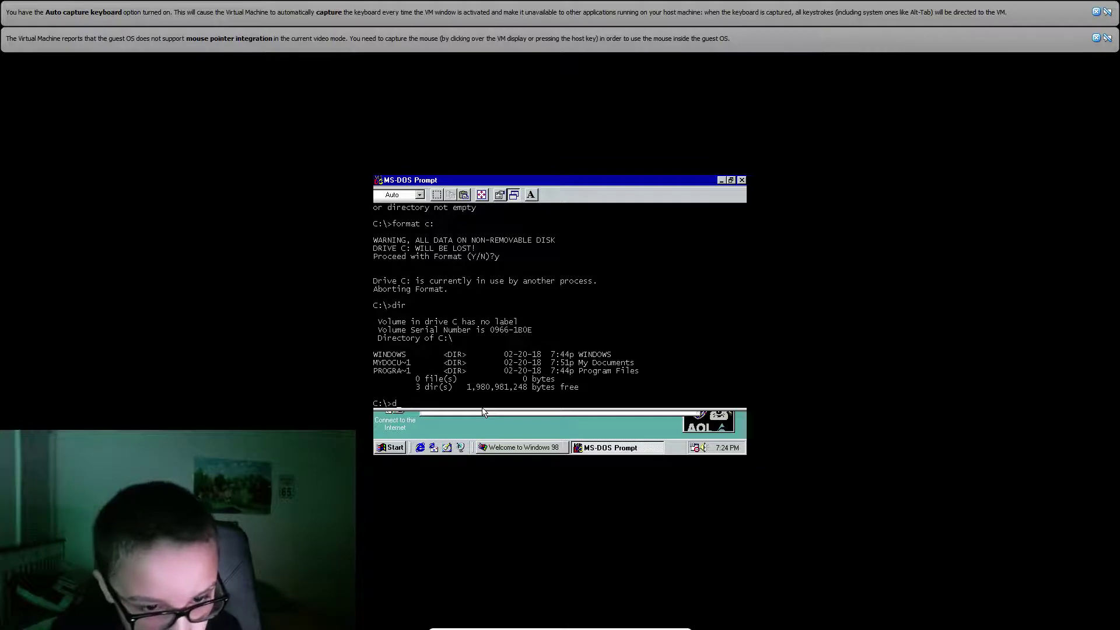
{"action": "type", "text": "edows"}
{"action": "key", "text": "Return"}
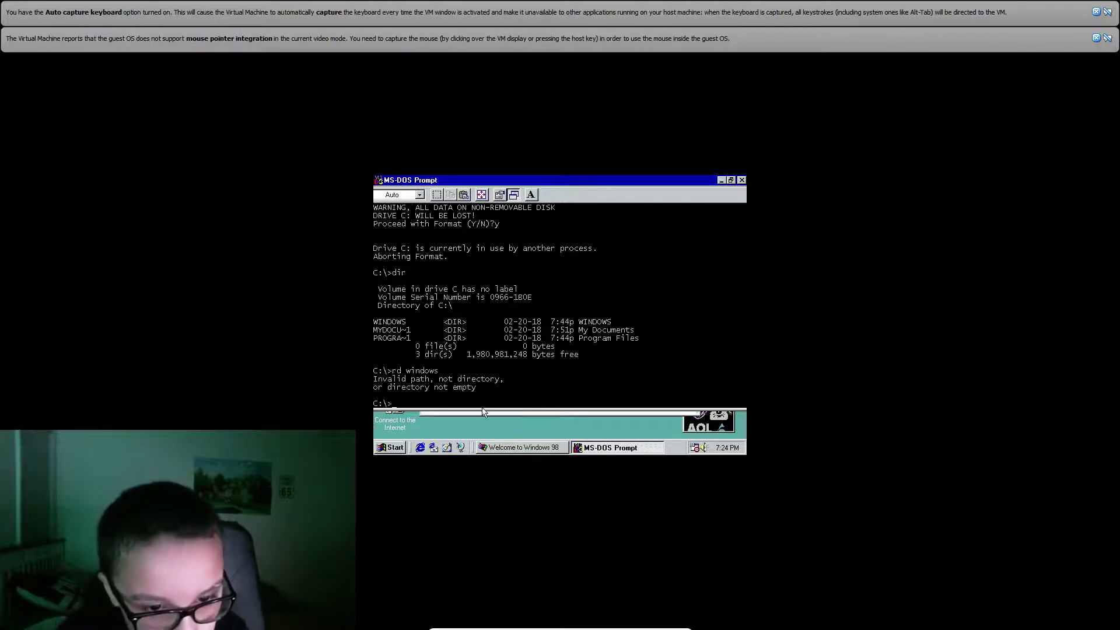
{"action": "type", "text": "windows"}
{"action": "key", "text": "Return"}
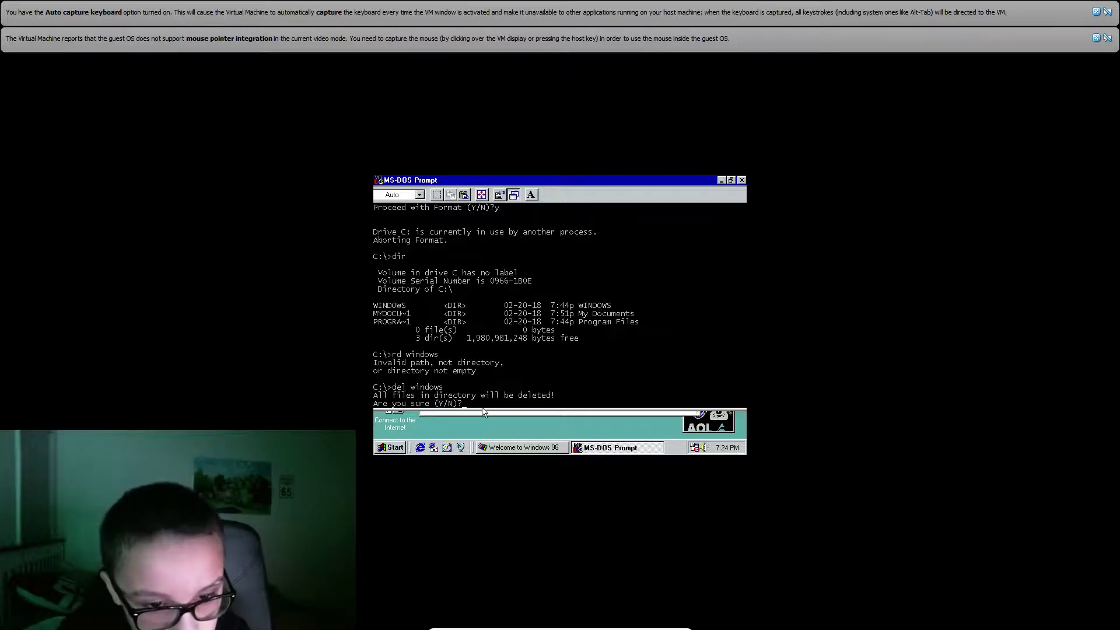
{"action": "type", "text": "y"}
{"action": "key", "text": "Return"}
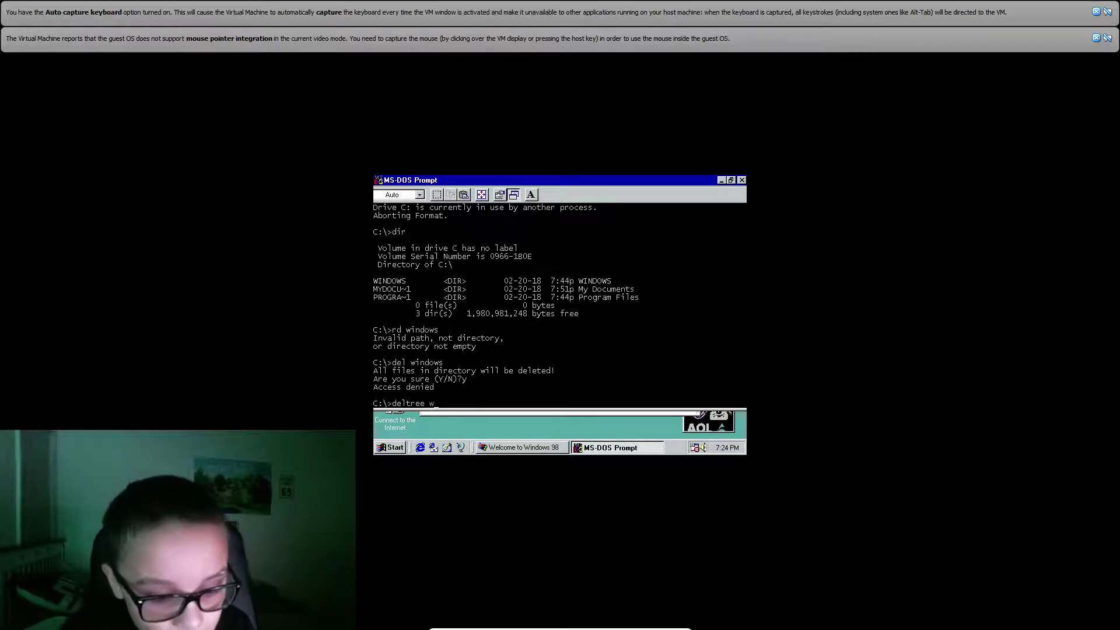
{"action": "type", "text": "s"}
Step: Deltree the WINDOWS folder, confirming with y, and list drive C with dir
{"action": "key", "text": "Return"}
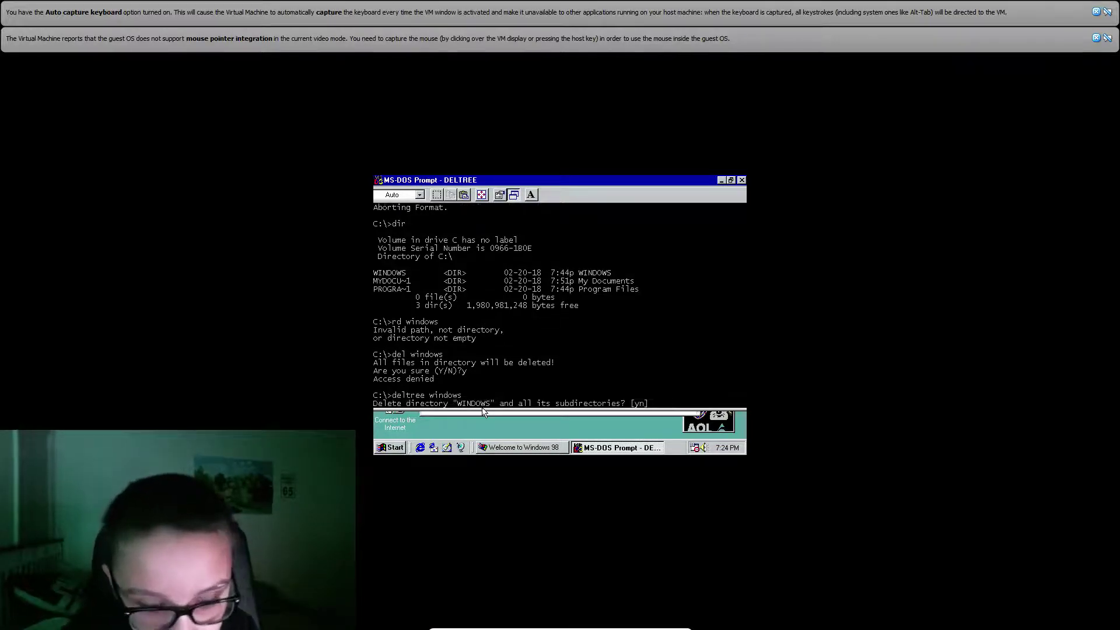
{"action": "key", "text": "Return"}
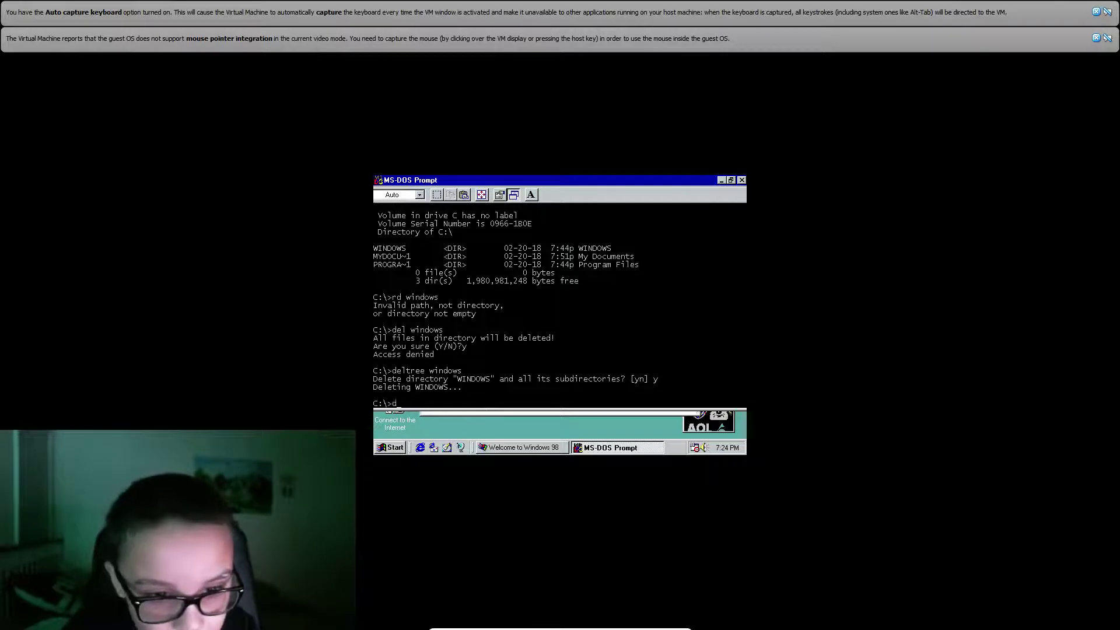
{"action": "key", "text": "Return"}
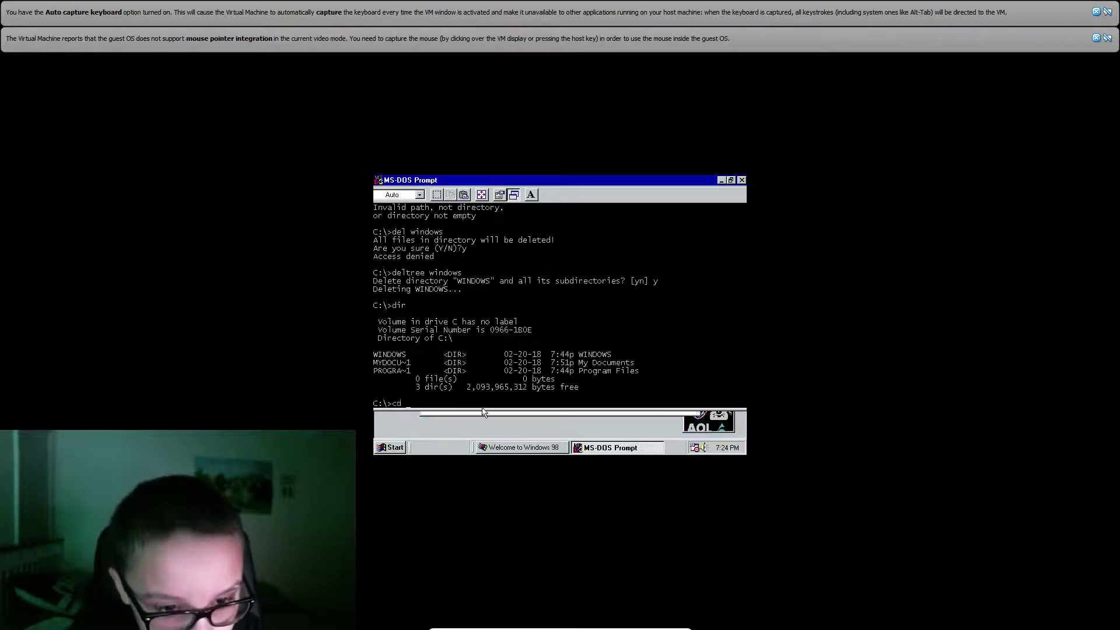
{"action": "type", "text": "ows"}
Step: Enter and leave the WINDOWS folder, retry rd windows, and try a task-killing command
{"action": "key", "text": "Return"}
{"action": "key", "text": "Return"}
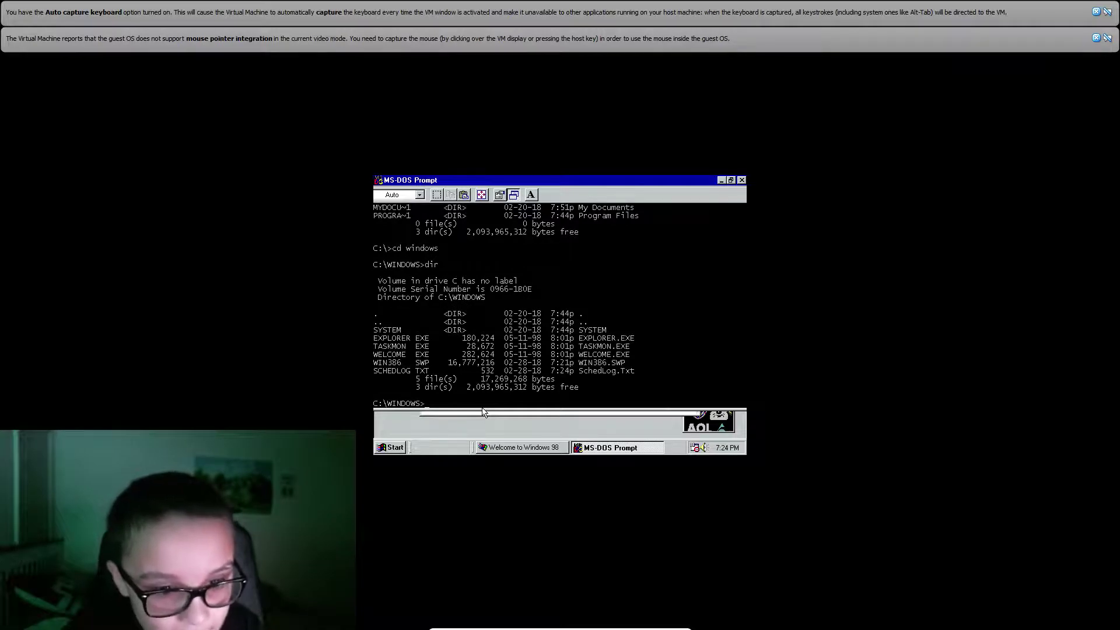
{"action": "type", "text": "d.."}
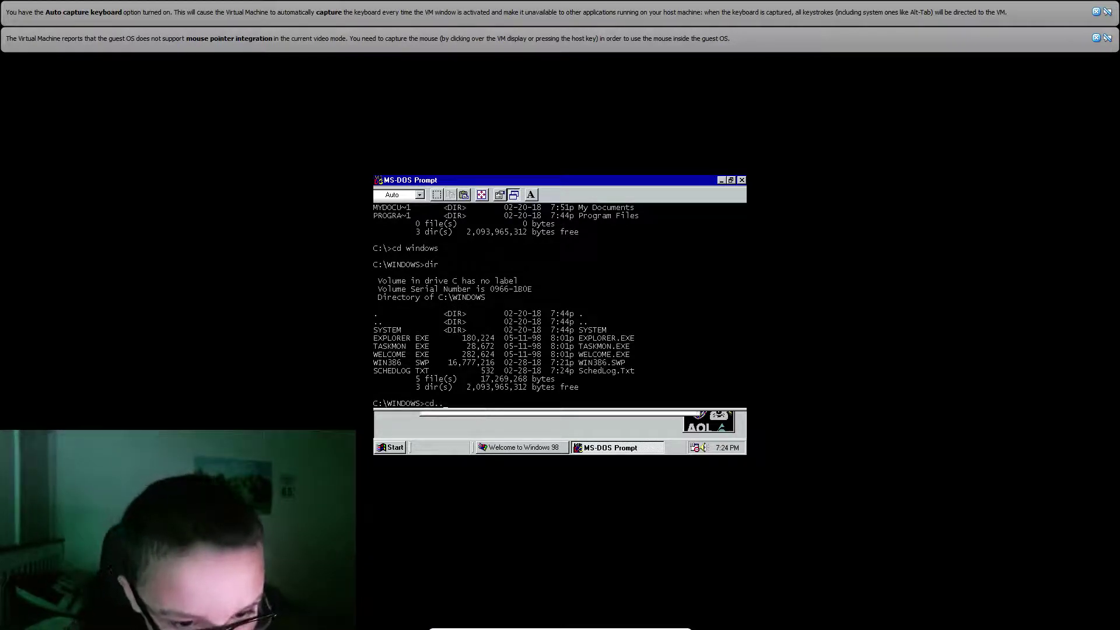
{"action": "key", "text": "Return"}
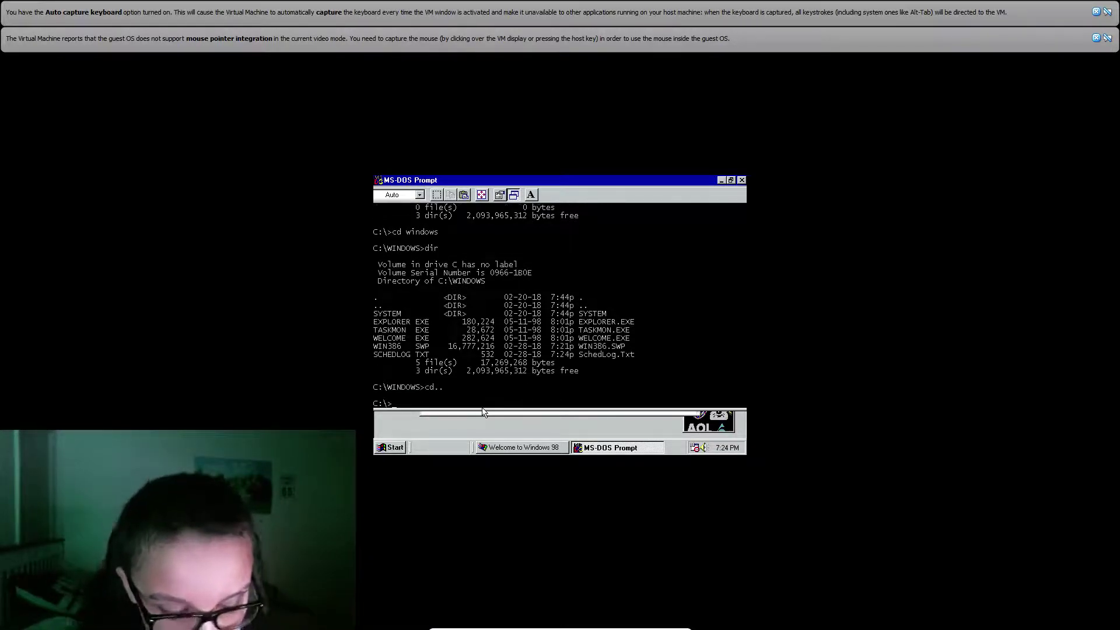
{"action": "type", "text": "w"}
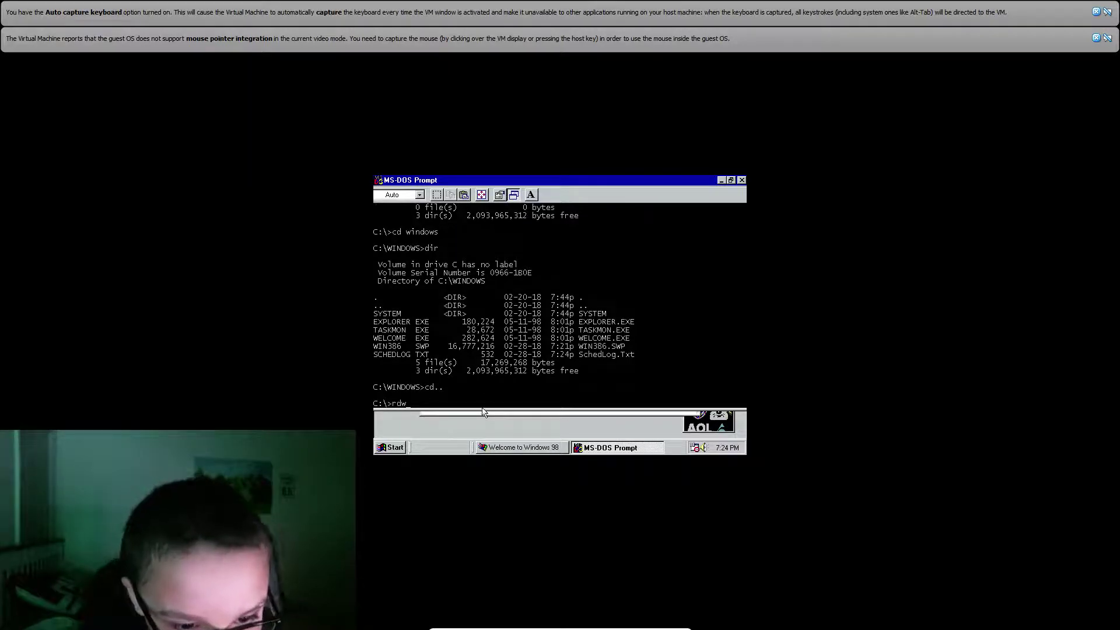
{"action": "type", "text": "inindows"}
{"action": "key", "text": "Return"}
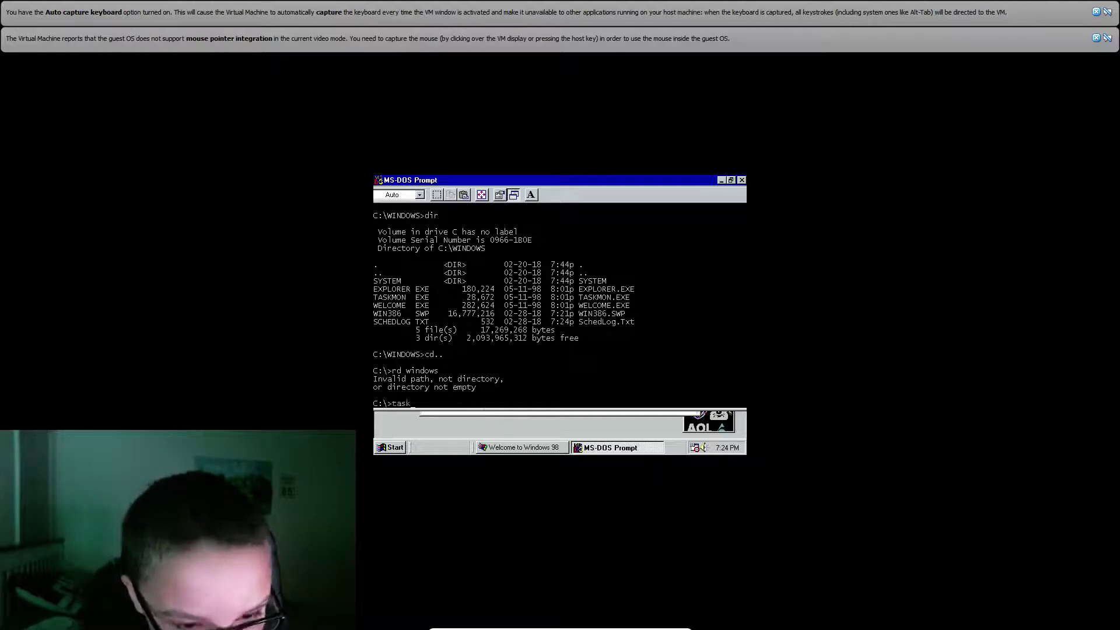
{"action": "type", "text": "ll"}
{"action": "key", "text": "Return"}
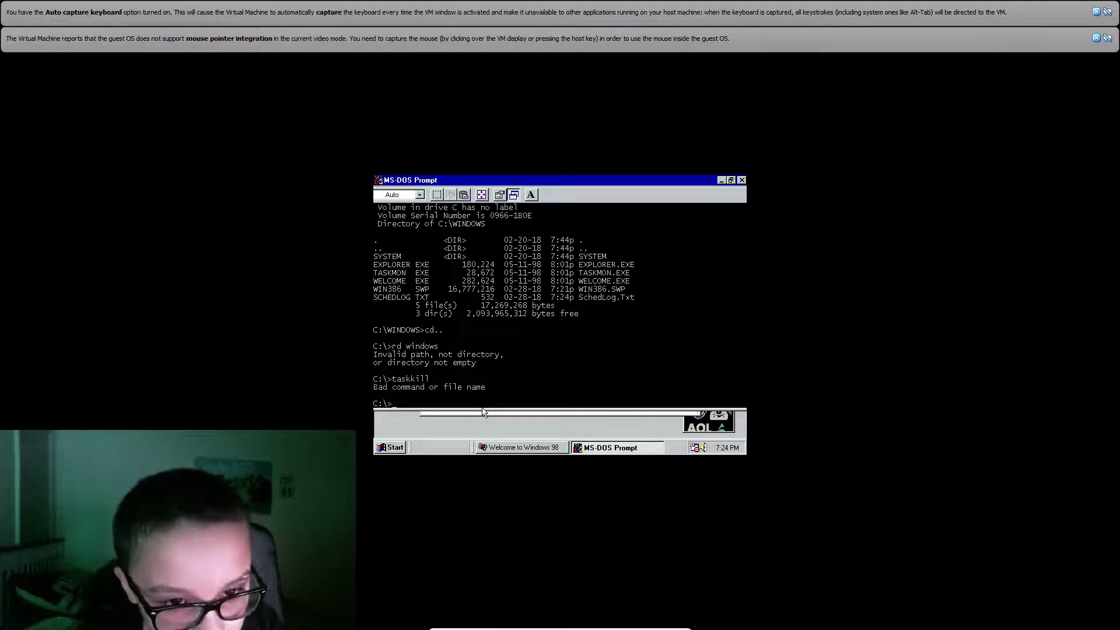
{"action": "type", "text": "windows\\explorer.es"}
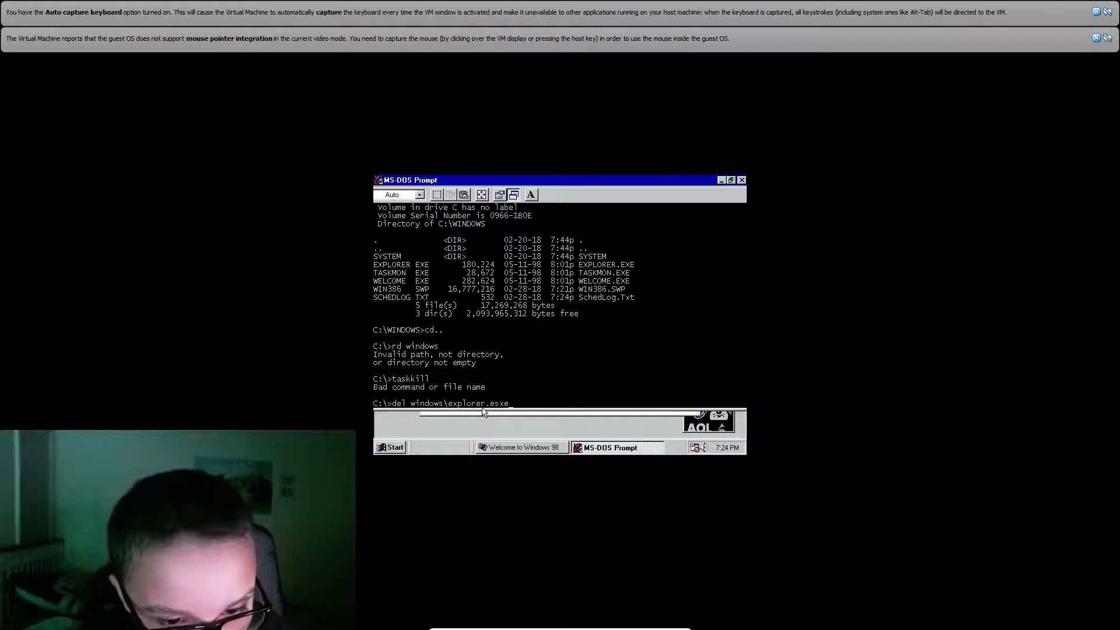
{"action": "type", "text": "xe"}
Step: Try del and deltree on windows\explorer.exe, then switch DOS to windowed mode
{"action": "key", "text": "Return"}
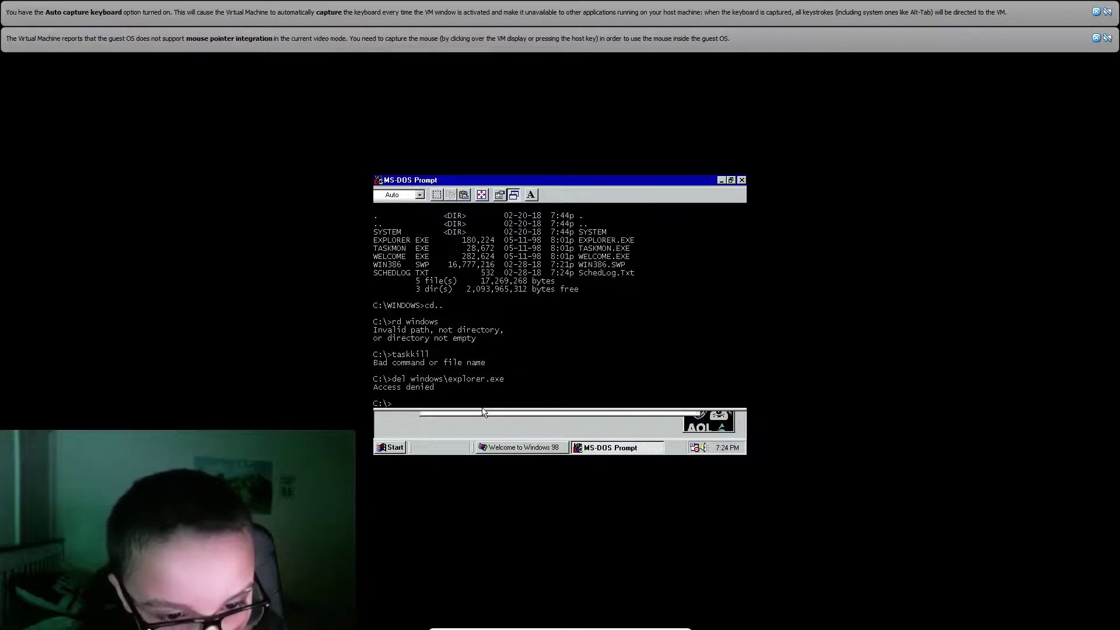
{"action": "type", "text": "de"}
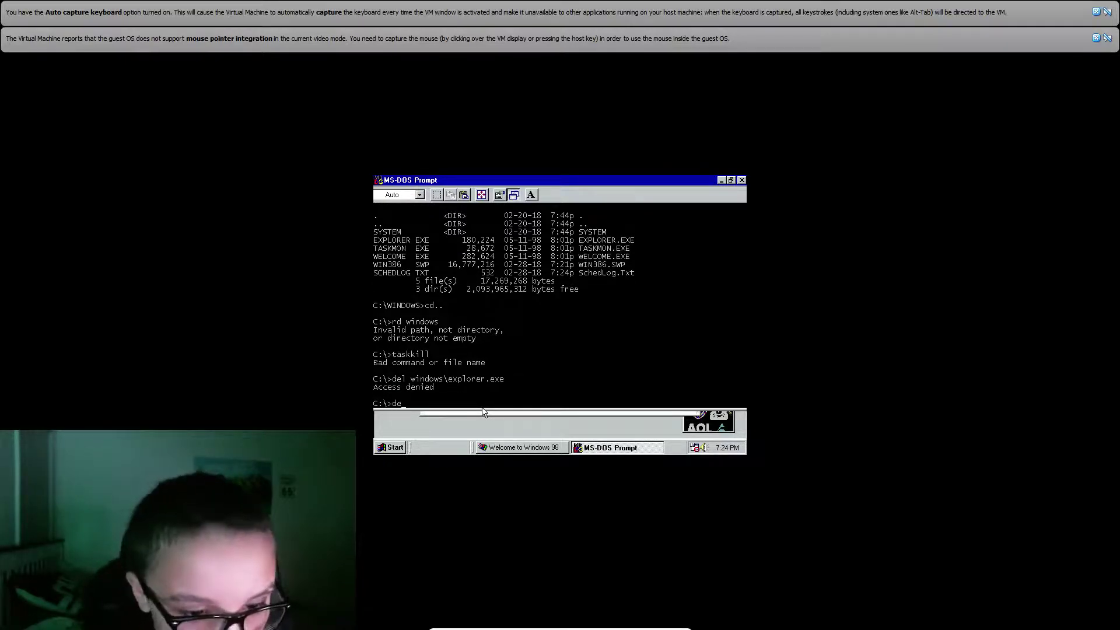
{"action": "type", "text": "ltree window"}
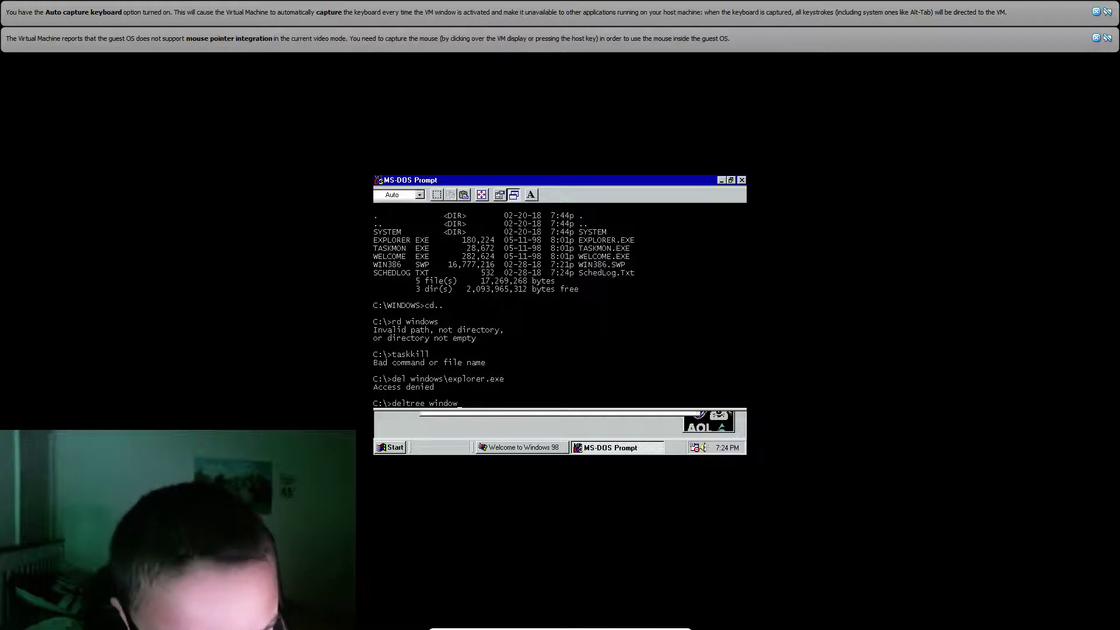
{"action": "type", "text": "s\\explo"}
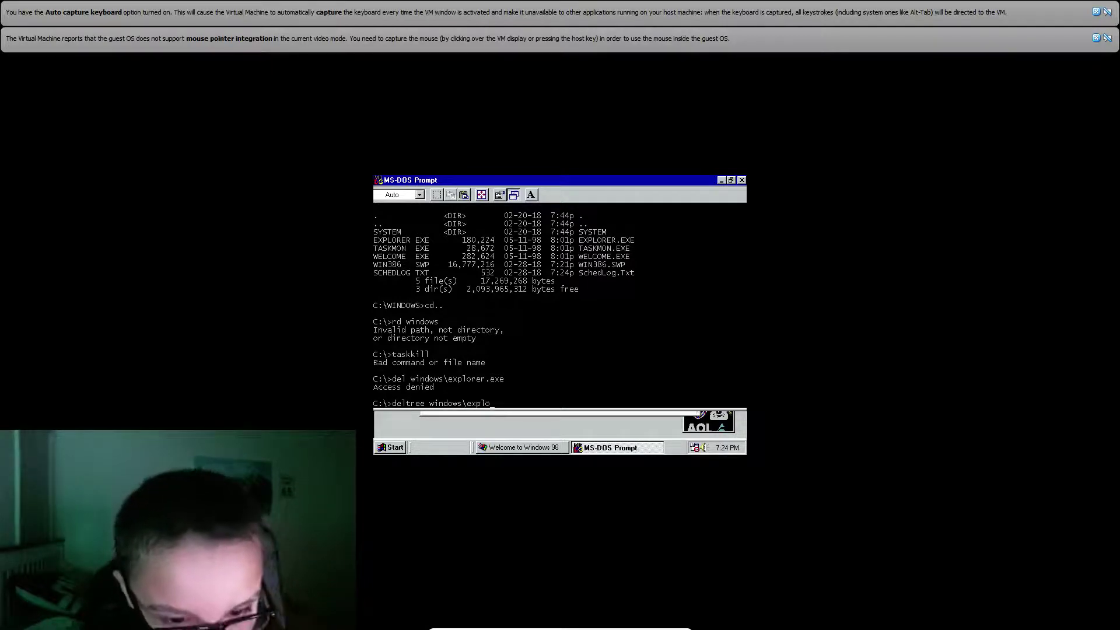
{"action": "type", "text": "rer.exe"}
{"action": "key", "text": "Return"}
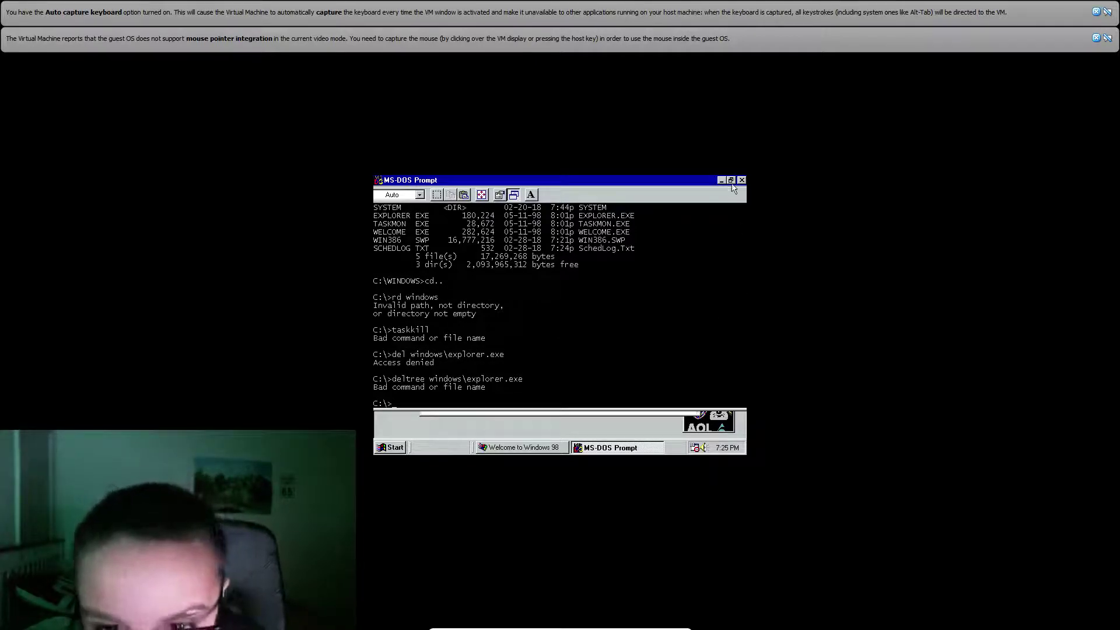
{"action": "key", "text": "alt+Return"}
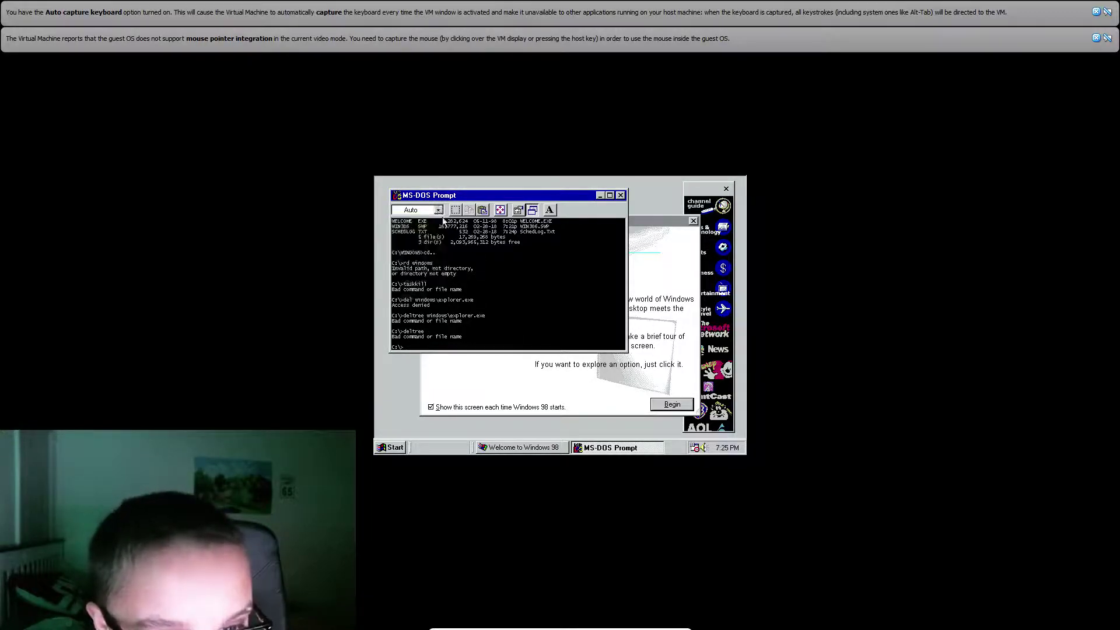
Step: Set the DOS font to 7 x 11 and run deltree and del without arguments
{"action": "left_click", "coordinate": [437, 211]}
{"action": "left_click", "coordinate": [415, 290]}
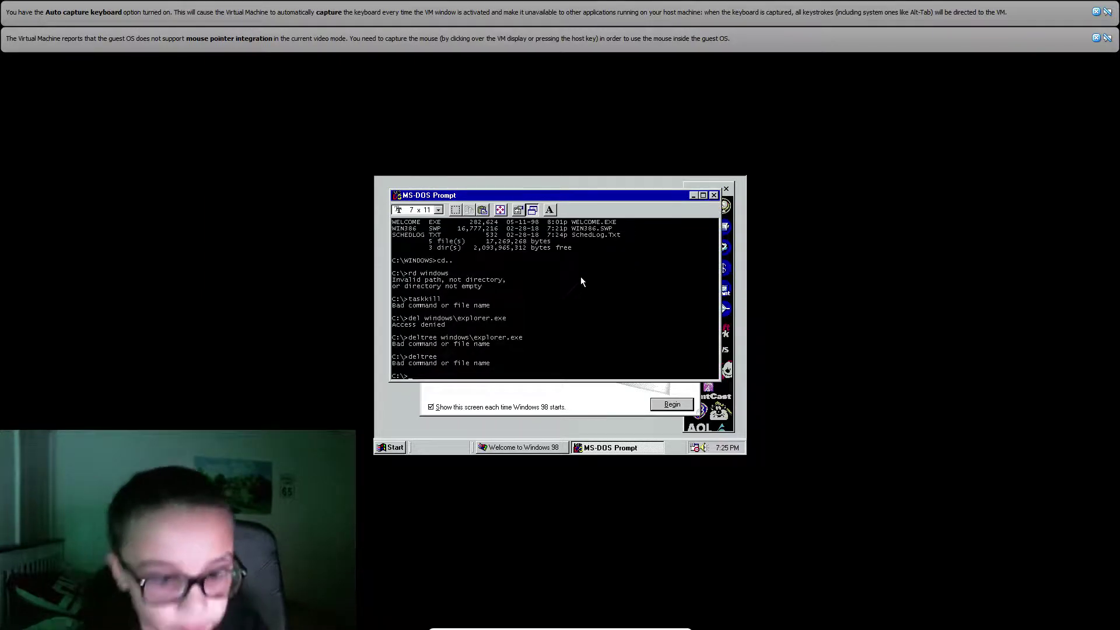
{"action": "type", "text": "deltree"}
{"action": "key", "text": "Return"}
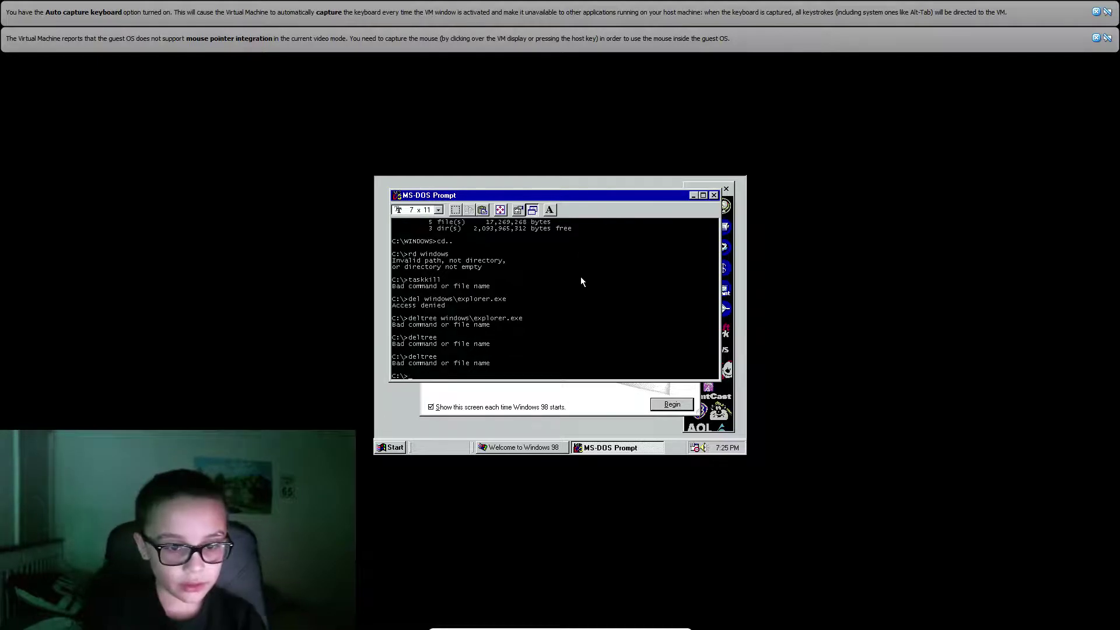
{"action": "type", "text": "del"}
{"action": "key", "text": "Return"}
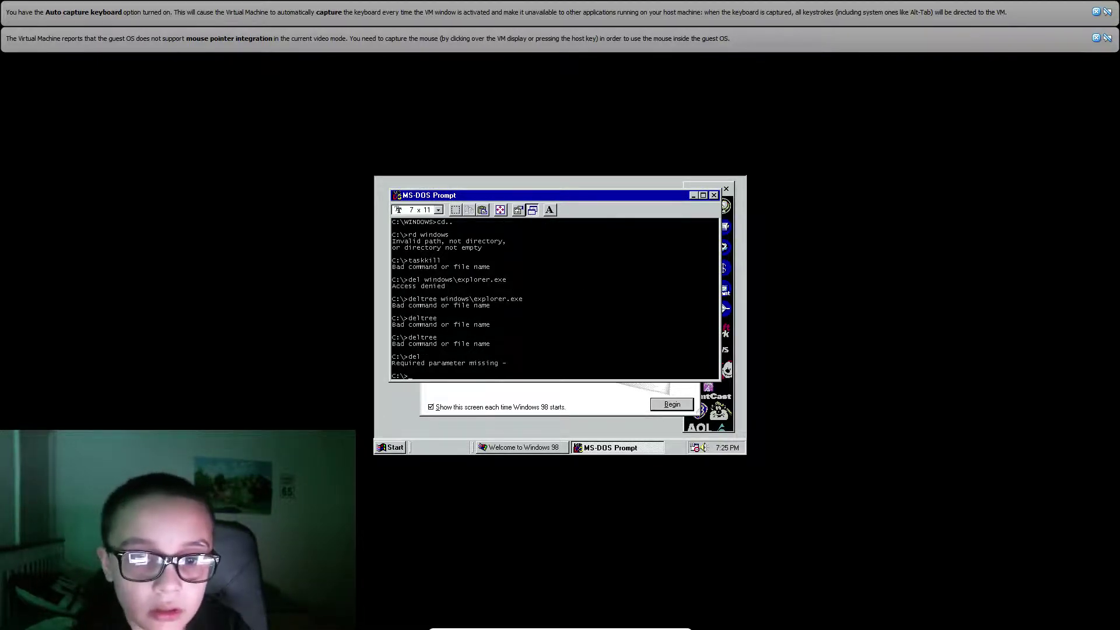
Step: Move the DOS window aside and back, then run the taskmon and taskmgr commands
{"action": "left_click_drag", "start_coordinate": [575, 221], "coordinate": [534, 296]}
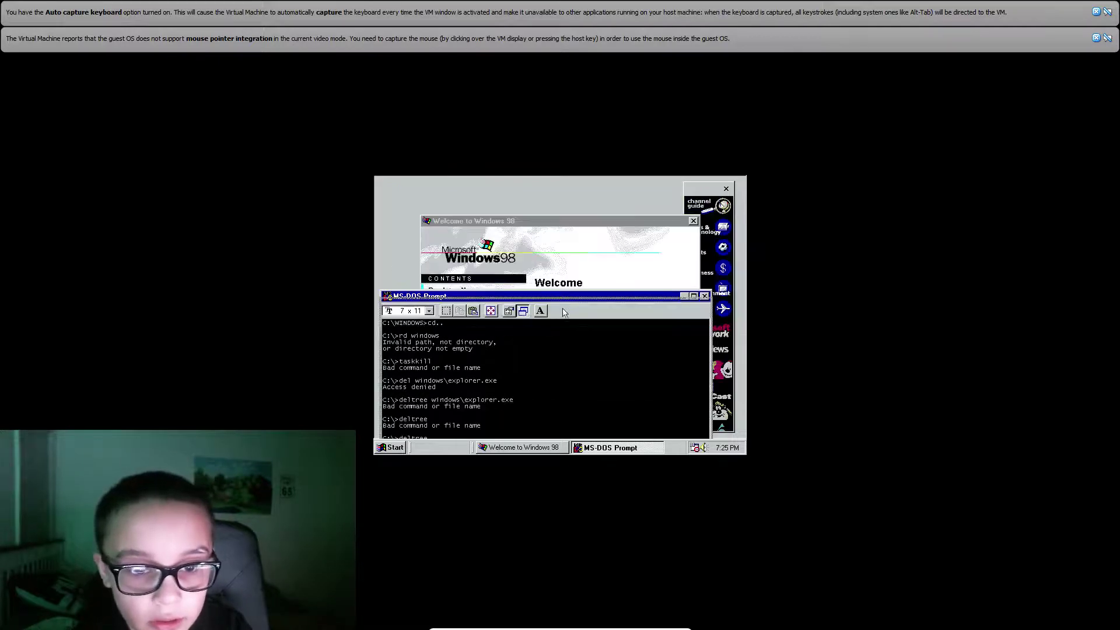
{"action": "mouse_move", "coordinate": [576, 236]}
{"action": "left_mouse_down"}
{"action": "mouse_move", "coordinate": [587, 212]}
{"action": "mouse_move", "coordinate": [604, 207]}
{"action": "left_mouse_up"}
{"action": "right_click", "coordinate": [444, 450]}
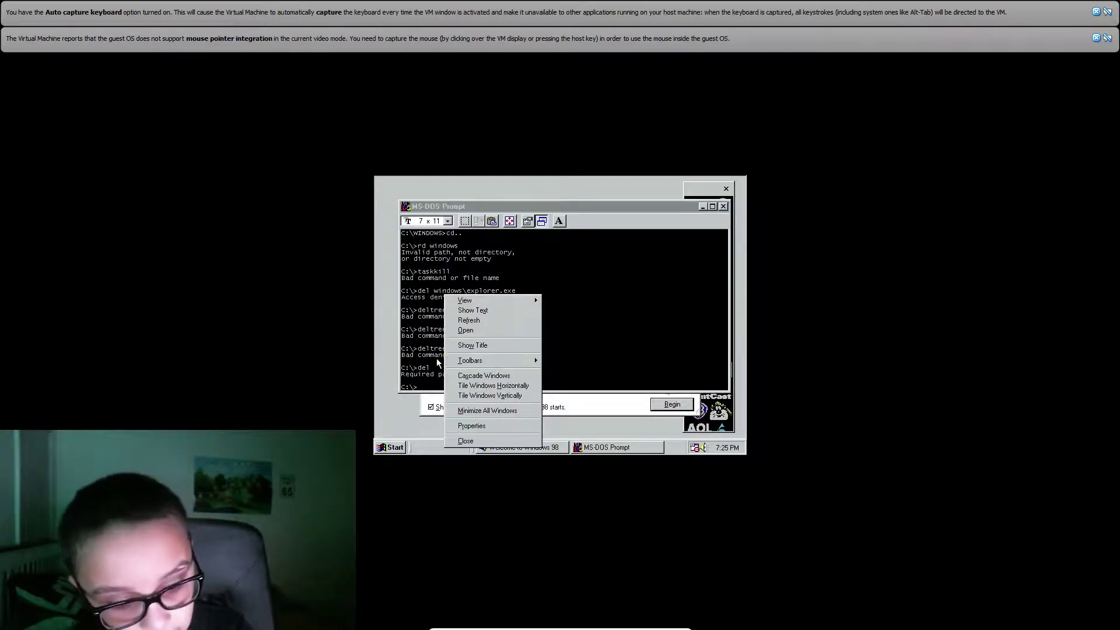
{"action": "left_click", "coordinate": [515, 276]}
{"action": "type", "text": "taskm"}
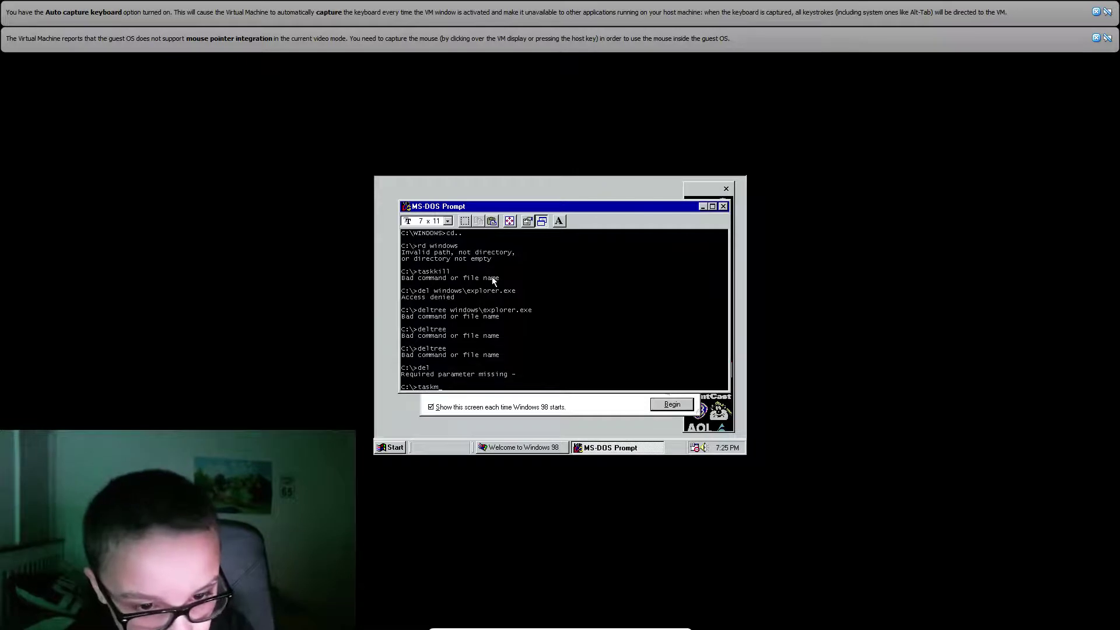
{"action": "type", "text": "on"}
{"action": "key", "text": "Return"}
{"action": "type", "text": "task"}
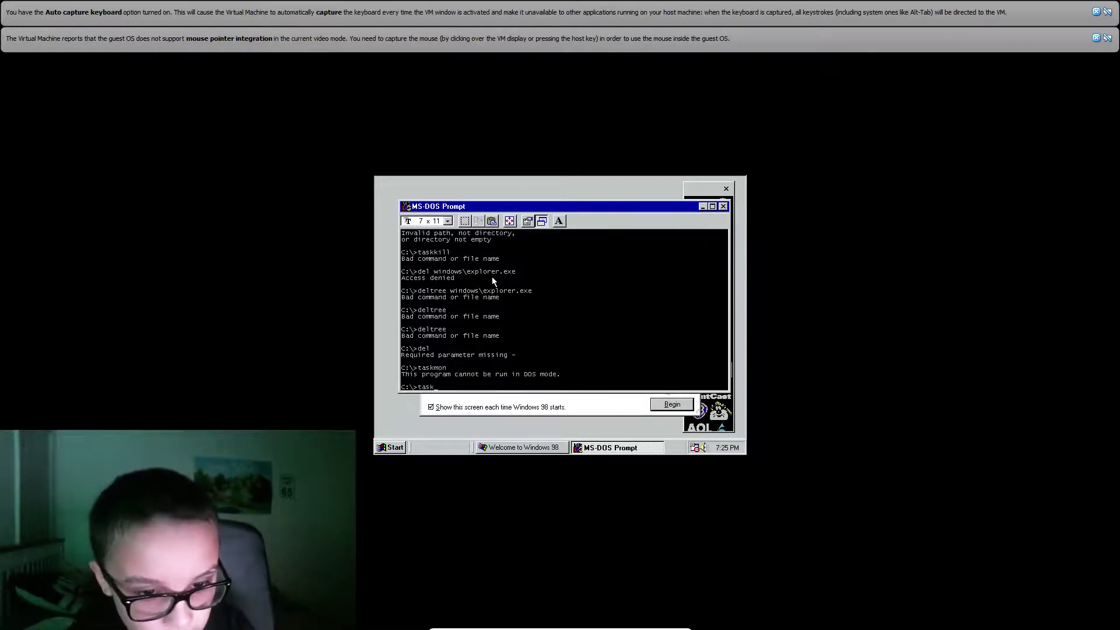
{"action": "type", "text": "mgr"}
{"action": "key", "text": "Return"}
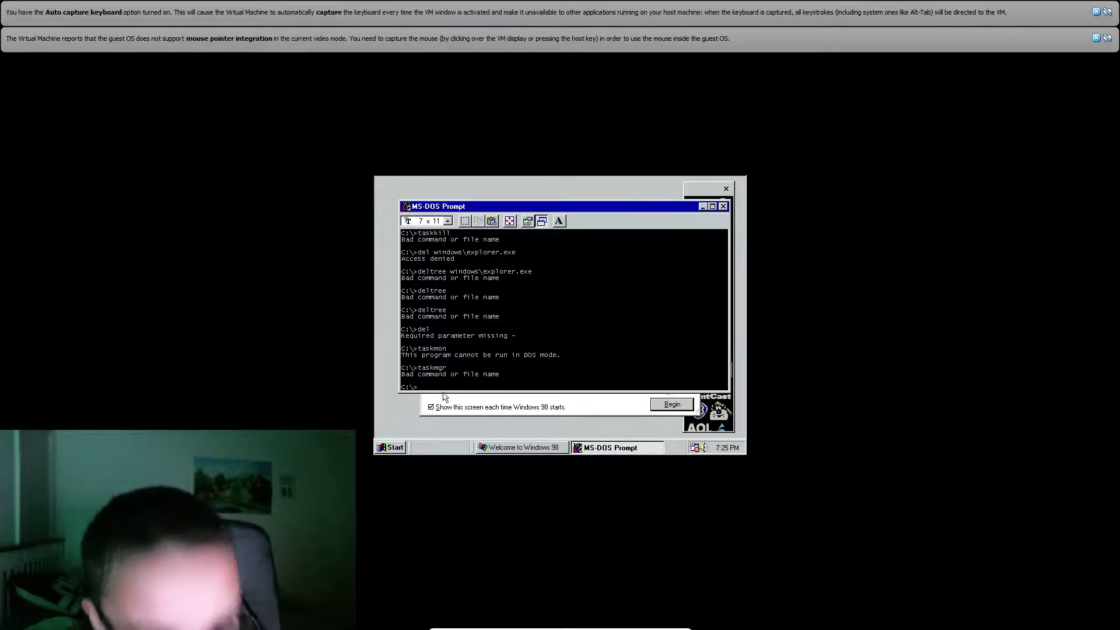
Step: Open Start, OK the missing Start Menu folder error, and restart Windows 98
{"action": "key", "text": "ctrl+Escape"}
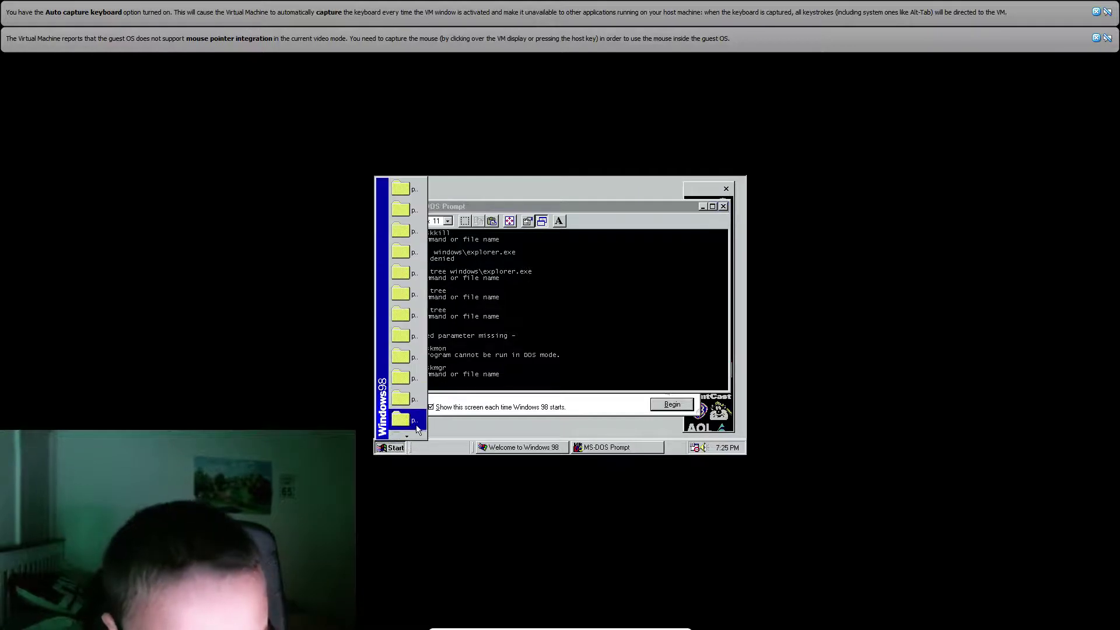
{"action": "key", "text": "Return"}
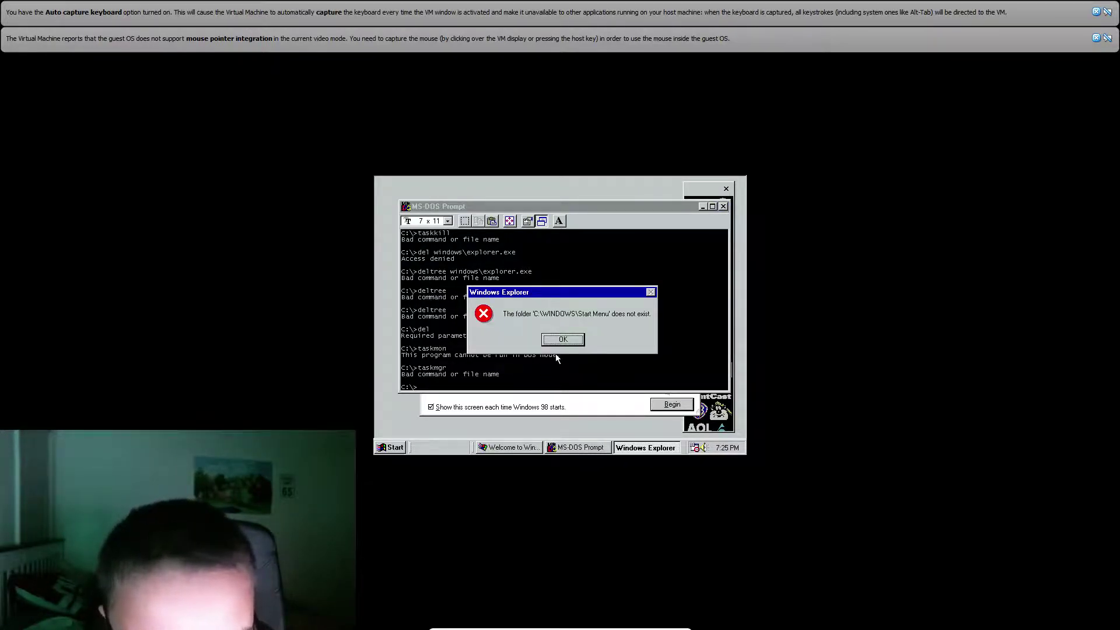
{"action": "left_click", "coordinate": [562, 340]}
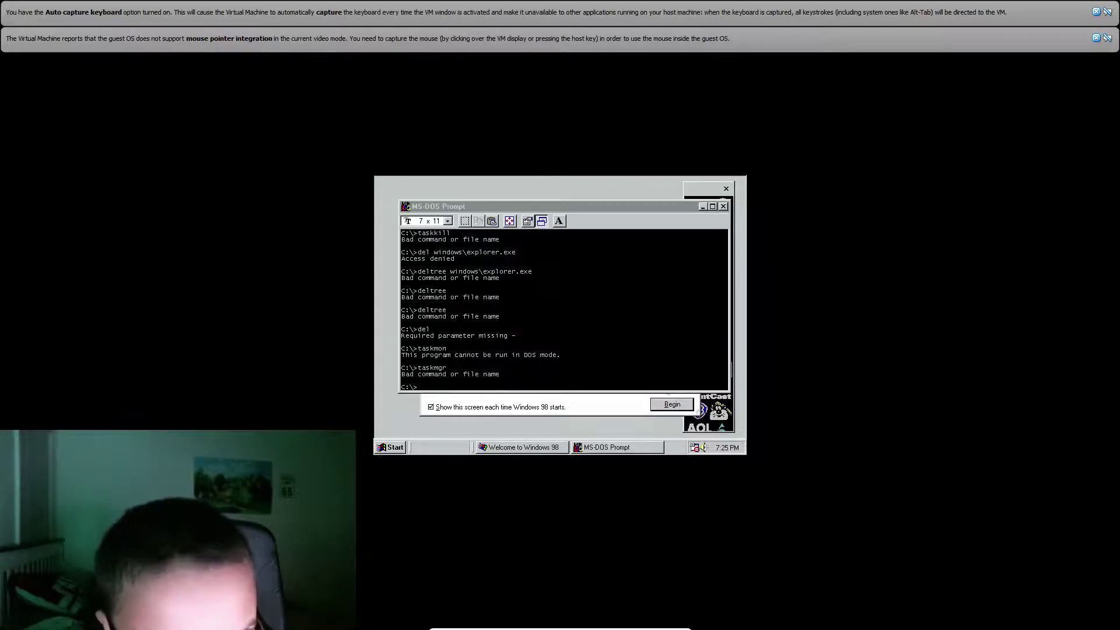
{"action": "left_click", "coordinate": [391, 447]}
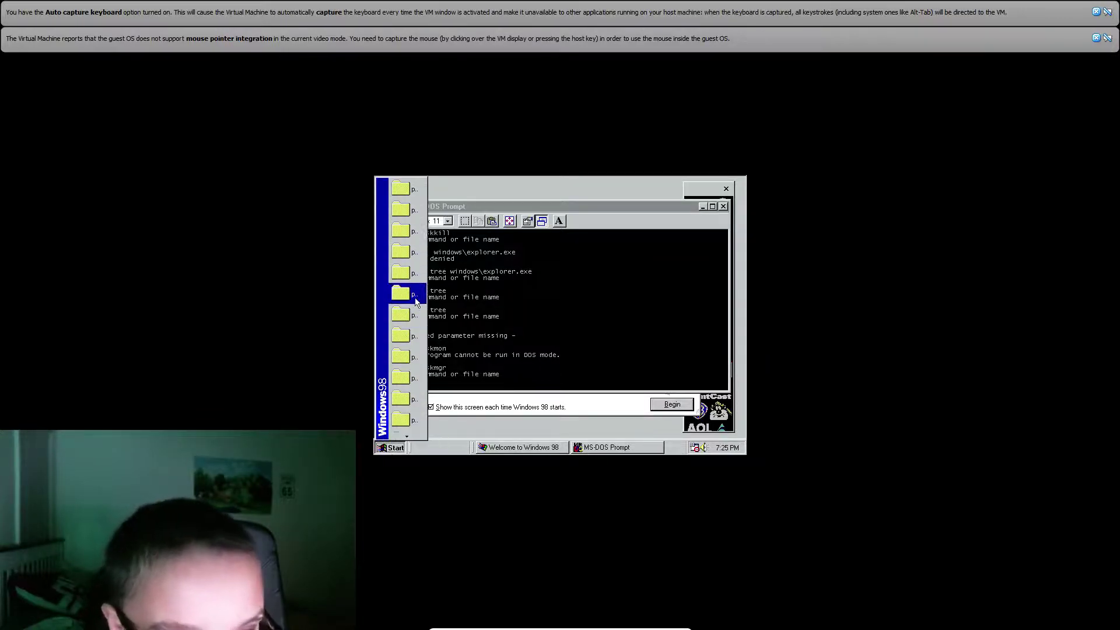
{"action": "left_click", "coordinate": [404, 420]}
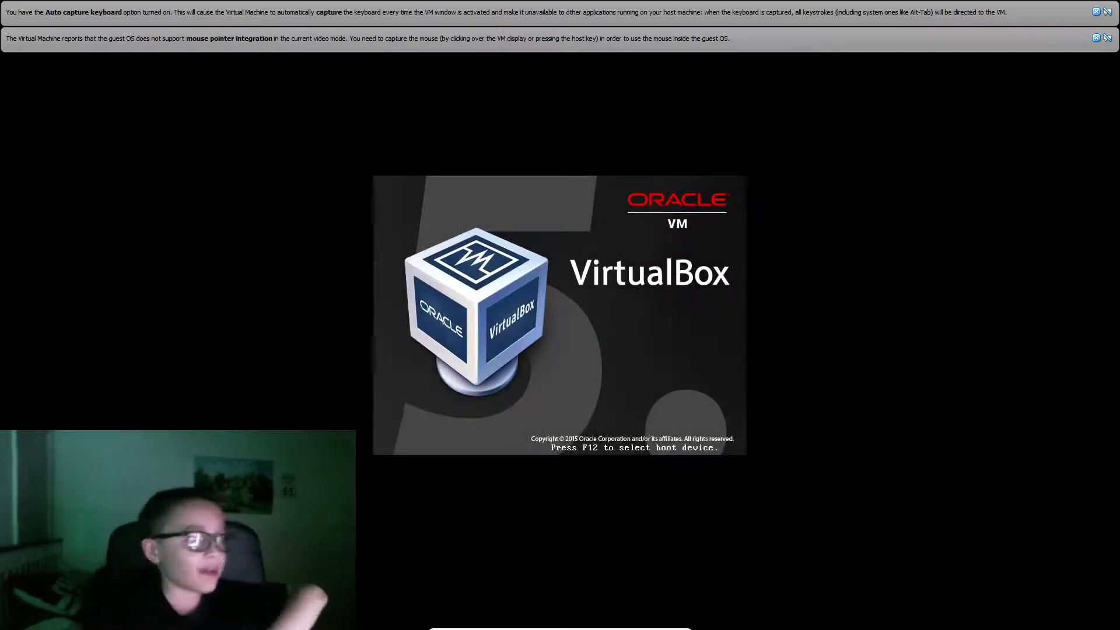
Step: Boot Windows 98 with the Normal startup option, then restart from the error
{"action": "key", "text": "Return"}
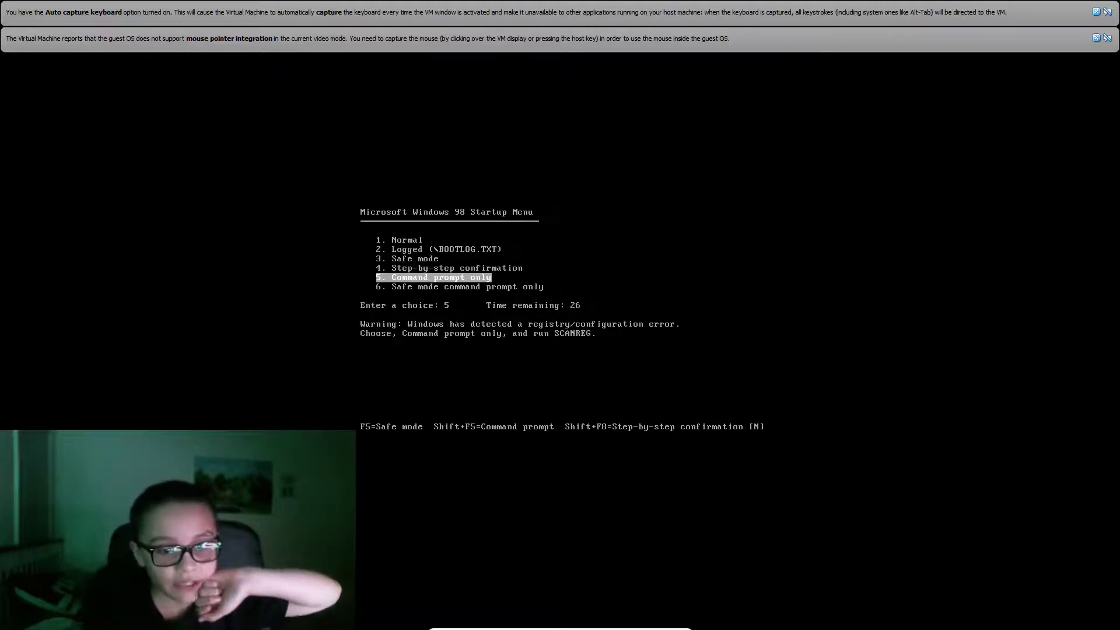
{"action": "key", "text": "Up"}
{"action": "key", "text": "Up"}
{"action": "key", "text": "Up"}
{"action": "key", "text": "Up"}
{"action": "key", "text": "Return"}
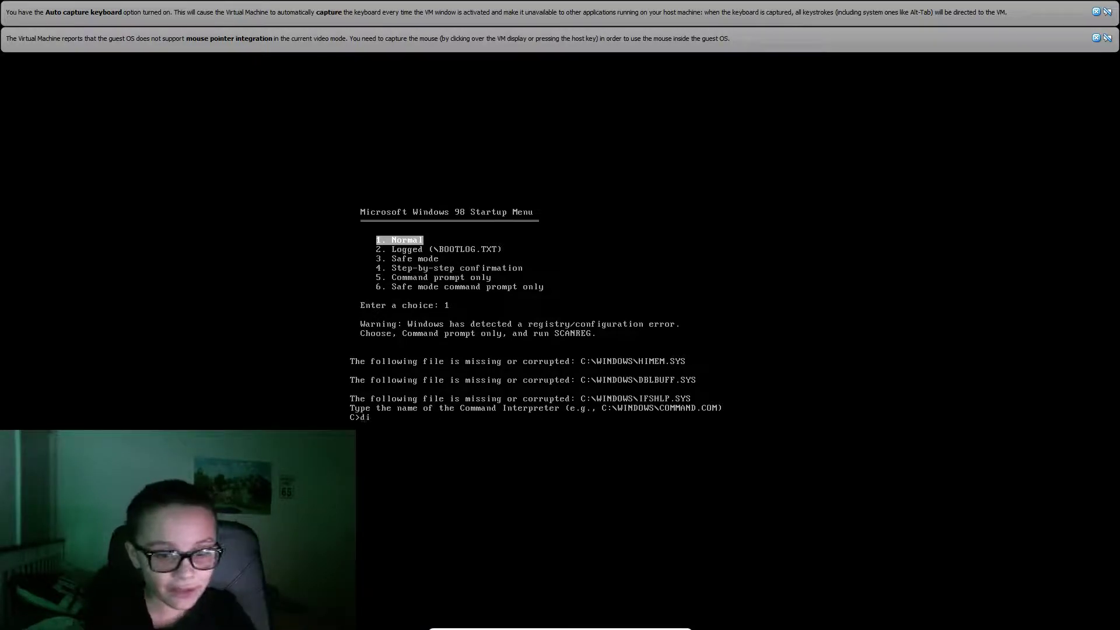
{"action": "key", "text": "Return"}
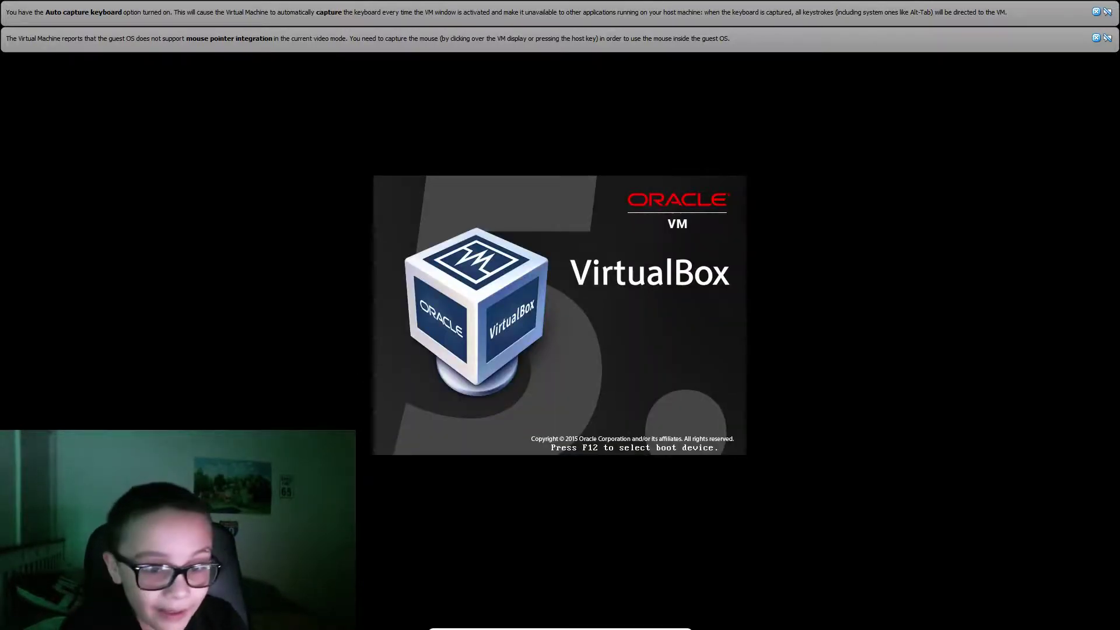
Step: Boot with '5 Command prompt only' and run dir at the C> prompt
{"action": "key", "text": "Return"}
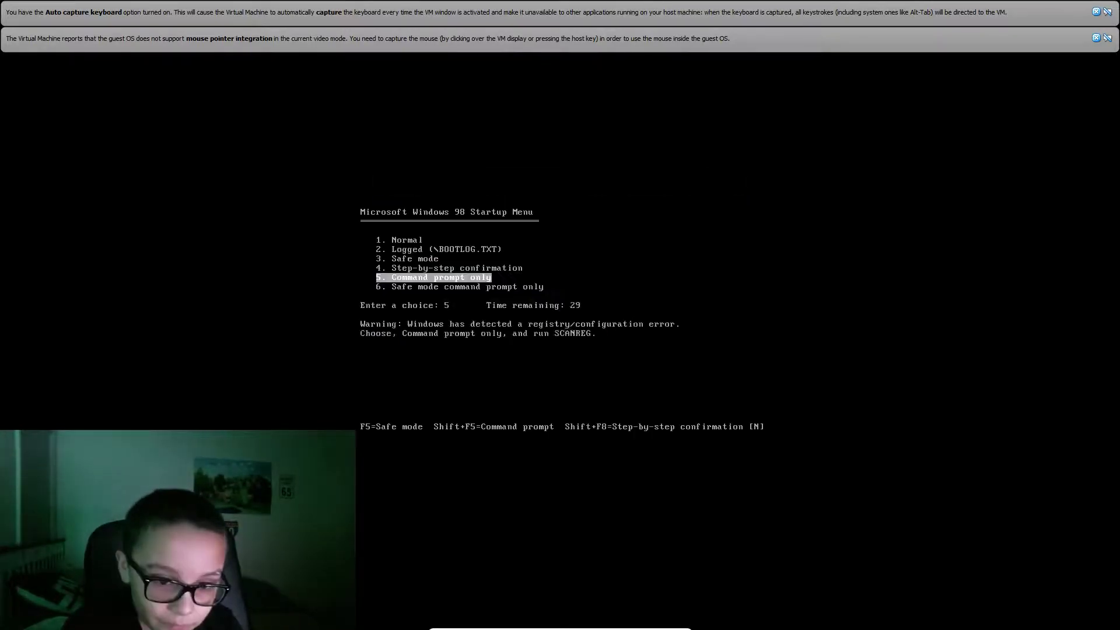
{"action": "key", "text": "Return"}
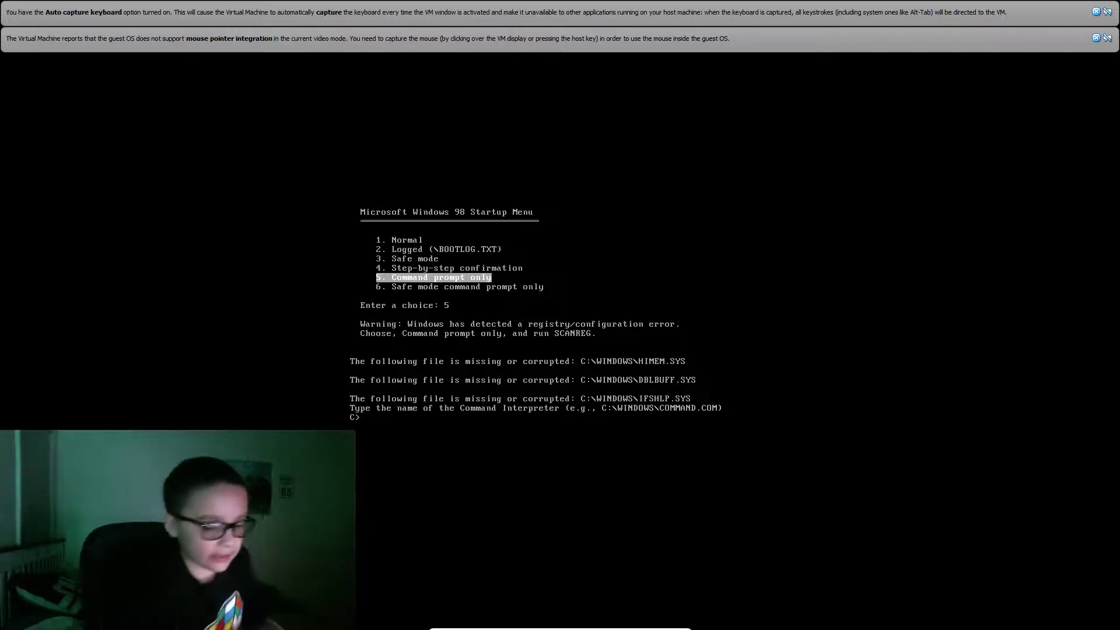
{"action": "type", "text": "dir"}
{"action": "key", "text": "Return"}
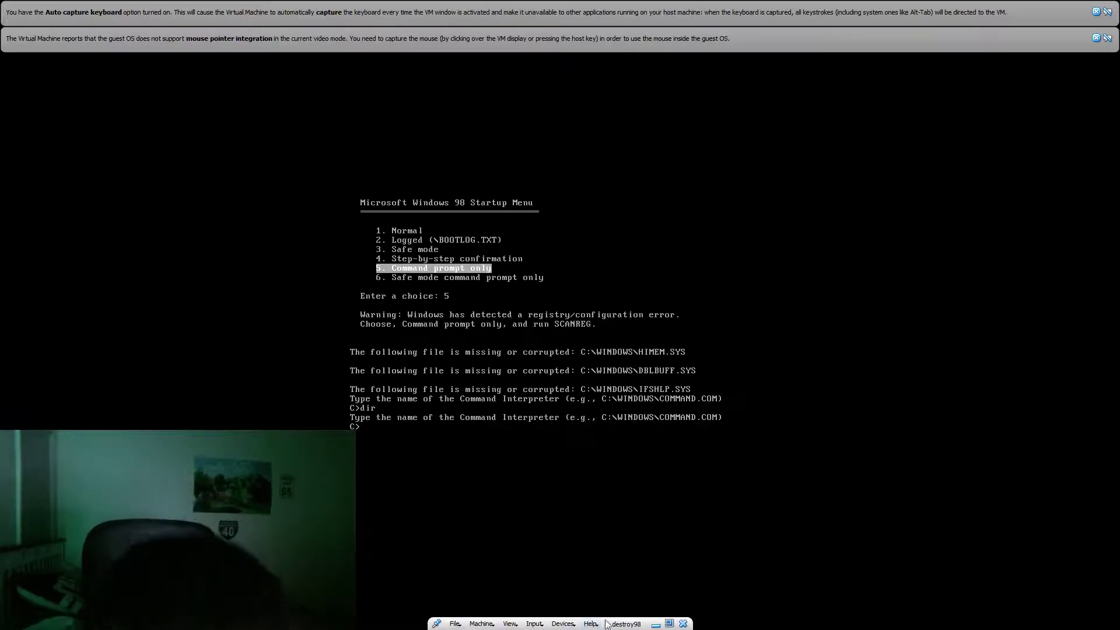
Step: Power off the destroy98 machine and remove it along with all its files
{"action": "left_click", "coordinate": [683, 623]}
{"action": "left_click", "coordinate": [532, 330]}
{"action": "left_click", "coordinate": [514, 348]}
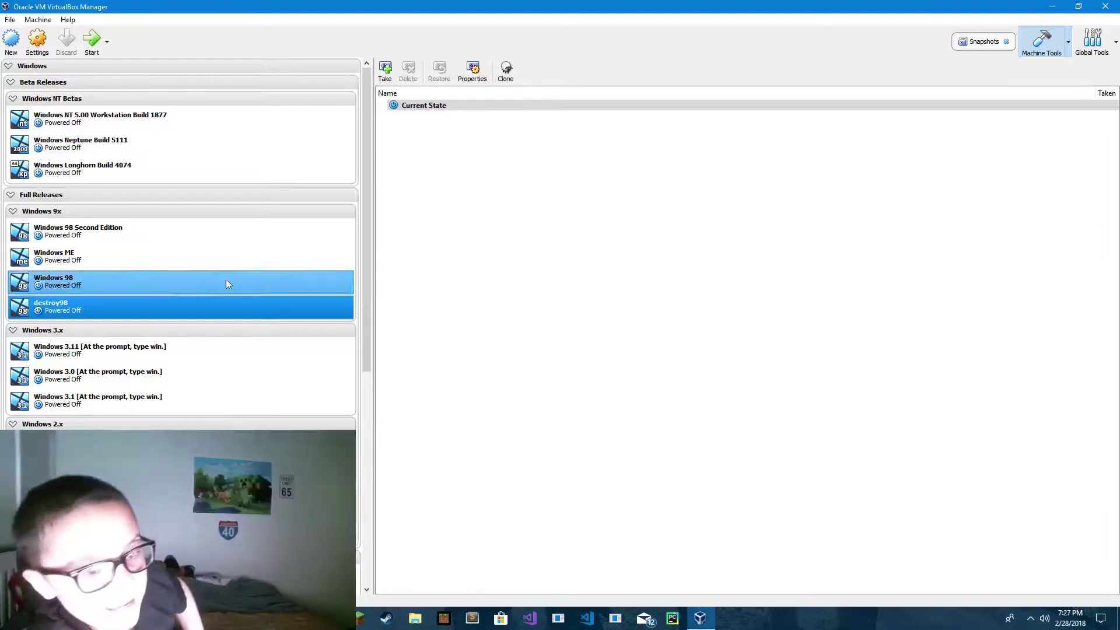
{"action": "right_click", "coordinate": [209, 303]}
{"action": "left_click", "coordinate": [238, 335]}
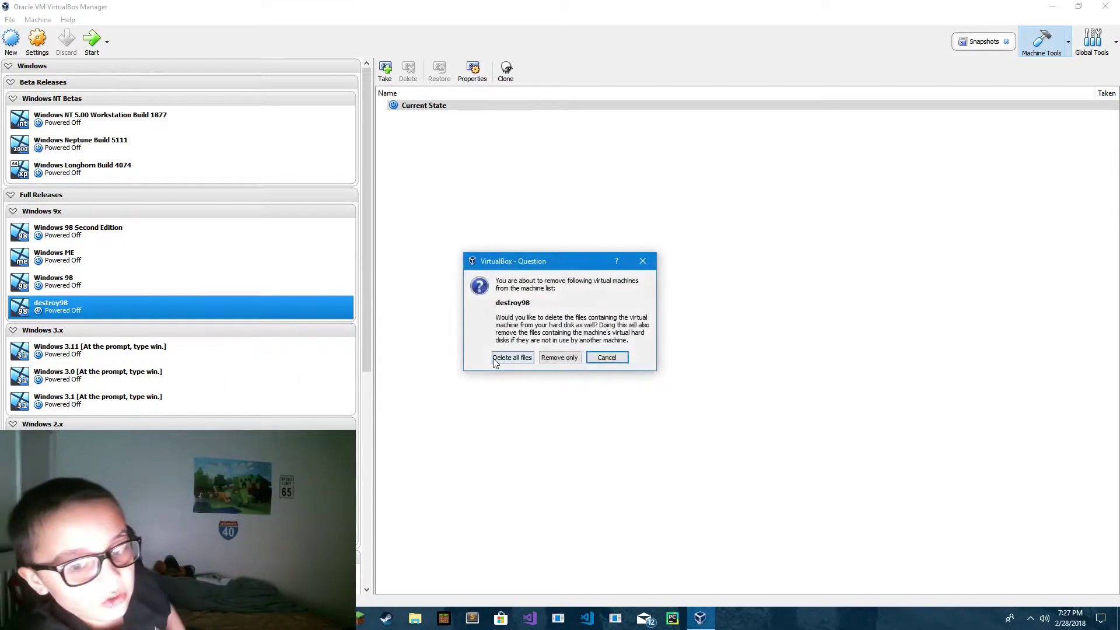
{"action": "left_click", "coordinate": [514, 361]}
Step: Clone the Windows 98 machine as destr98 and select it in the VM list
{"action": "right_click", "coordinate": [173, 286]}
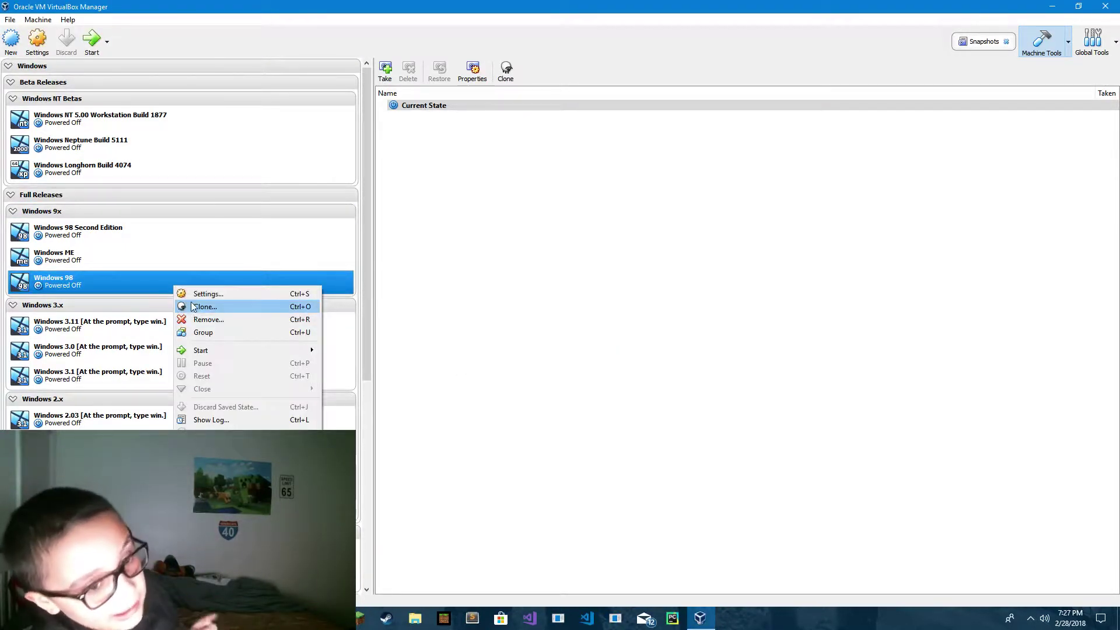
{"action": "left_click", "coordinate": [204, 306]}
{"action": "type", "text": "des"}
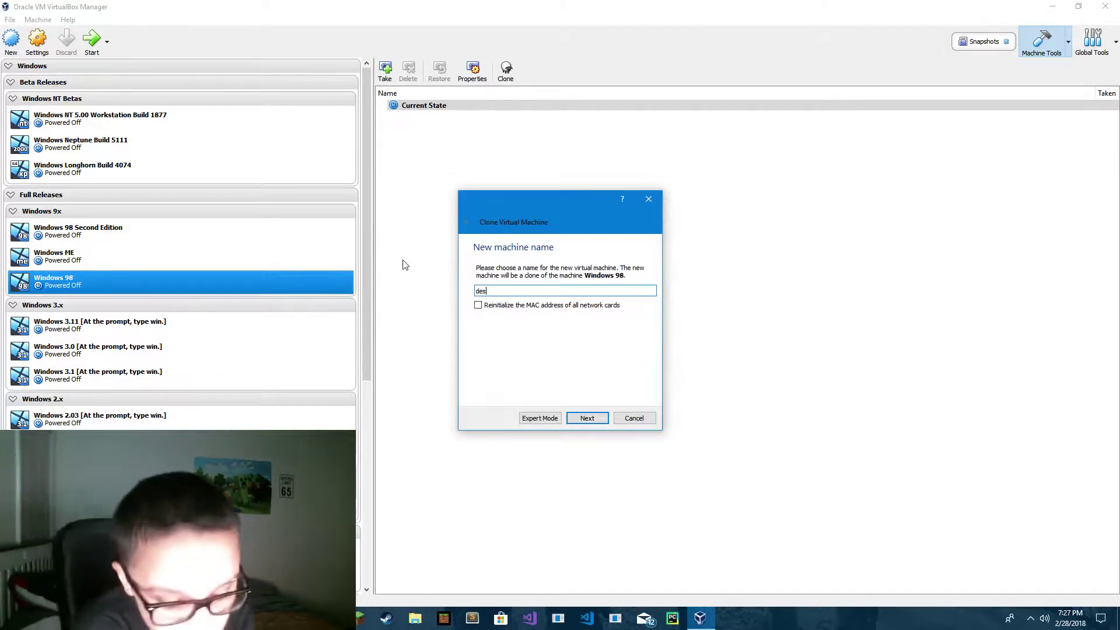
{"action": "type", "text": "troy98"}
{"action": "key", "text": "Return"}
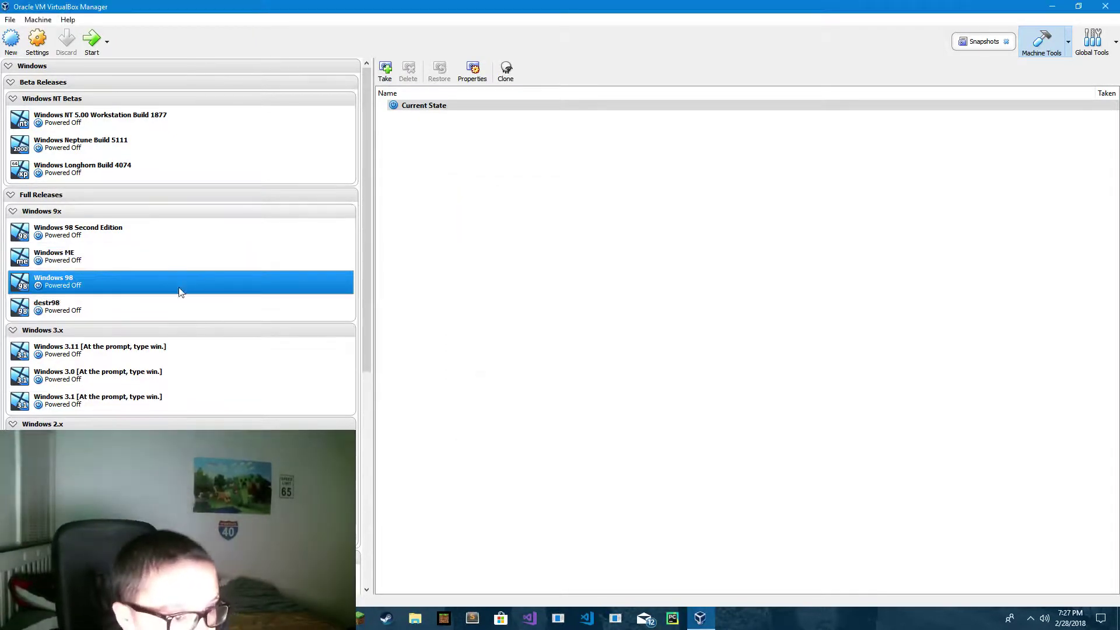
{"action": "left_click", "coordinate": [153, 305]}
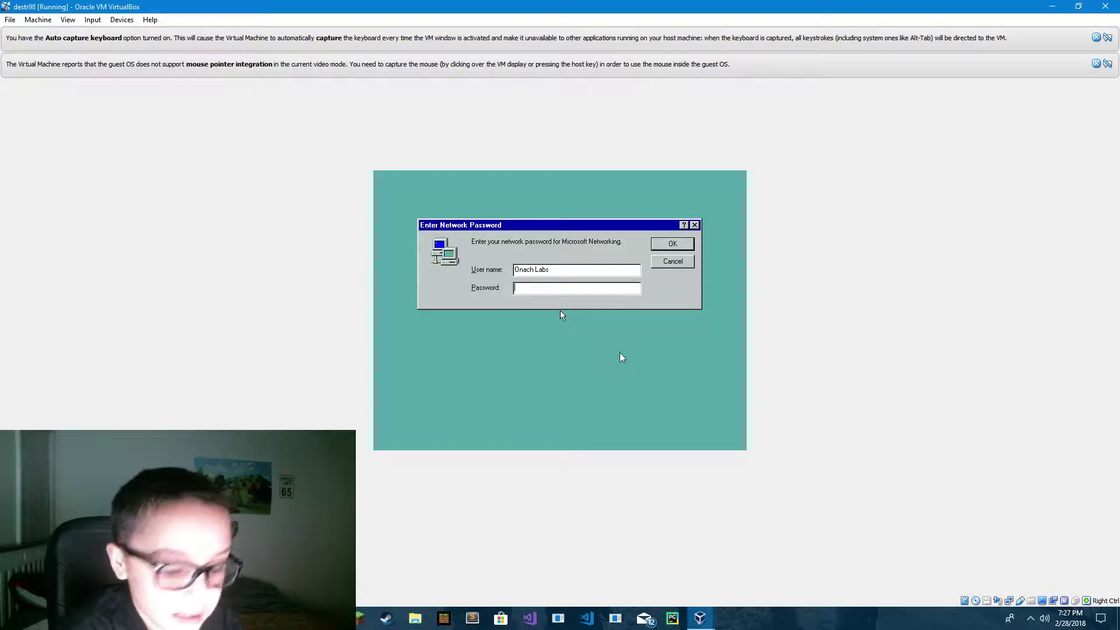
{"action": "type", "text": "**"}
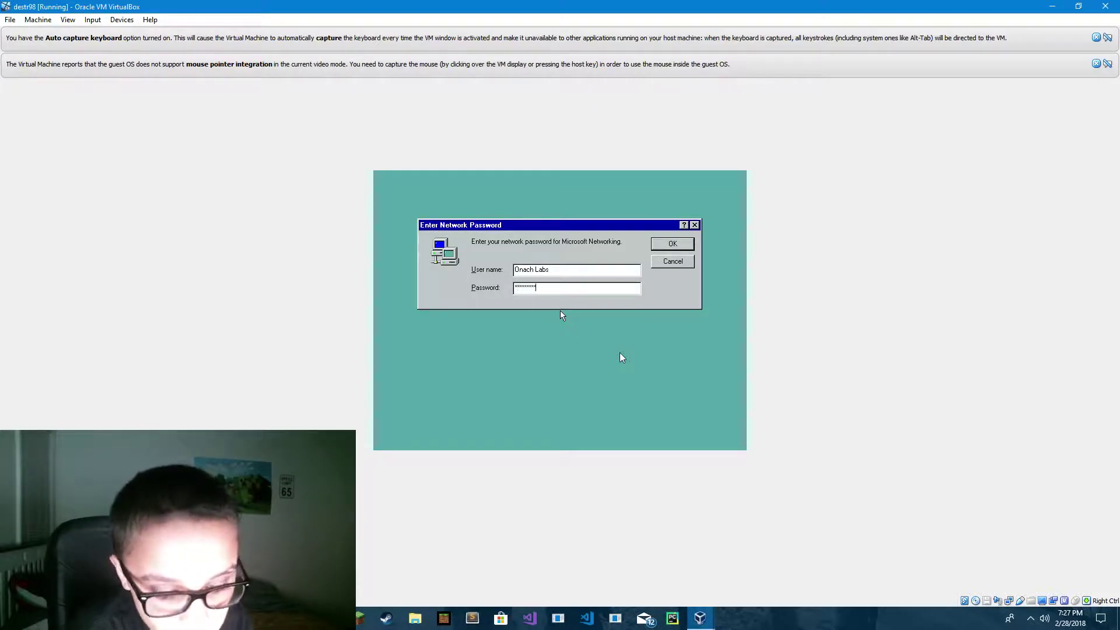
Step: Submit the network password, go full-screen, and untick 'Show this screen each time Windows 98 starts'
{"action": "key", "text": "Return"}
{"action": "key", "text": "ctrl+f"}
{"action": "key", "text": "Return"}
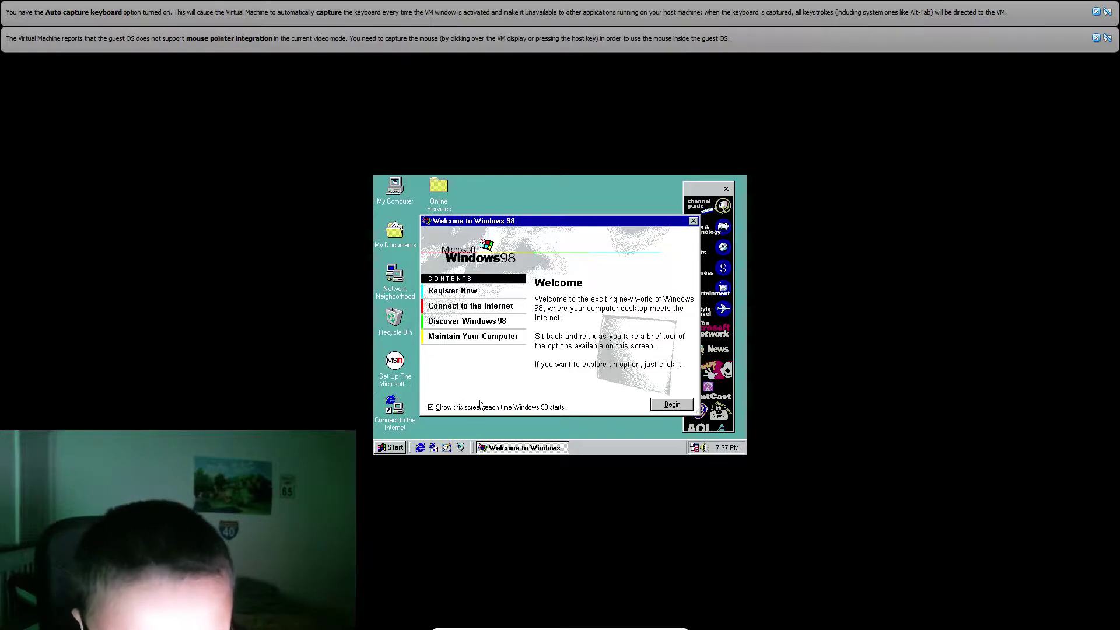
{"action": "left_click", "coordinate": [480, 406]}
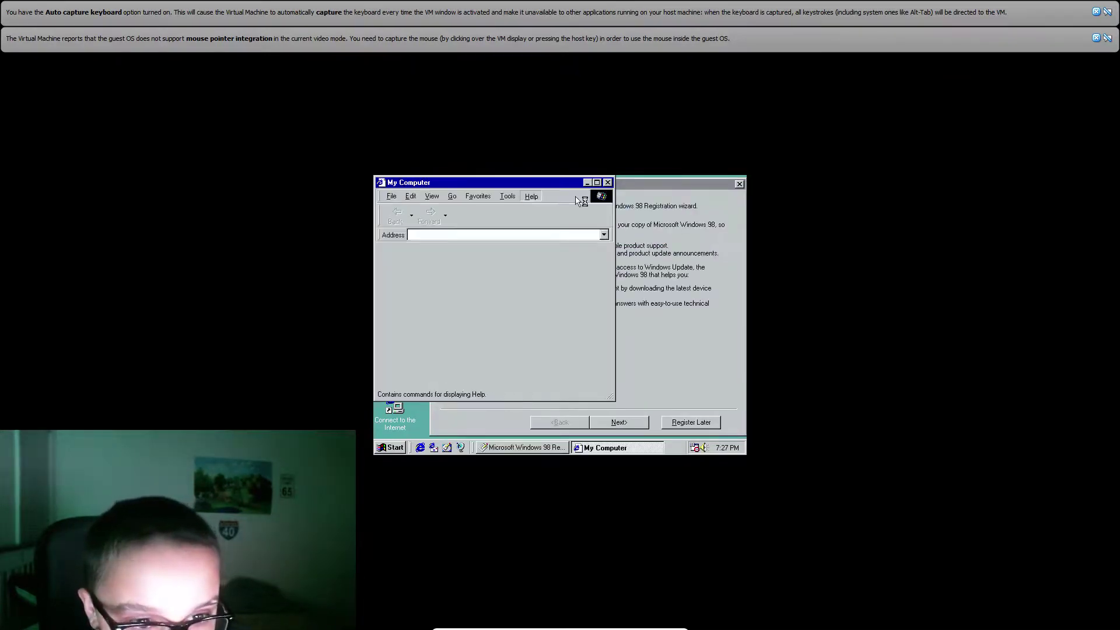
Step: Bring the Registration wizard forward and try deleting the Windows folder from C:
{"action": "left_click", "coordinate": [709, 203]}
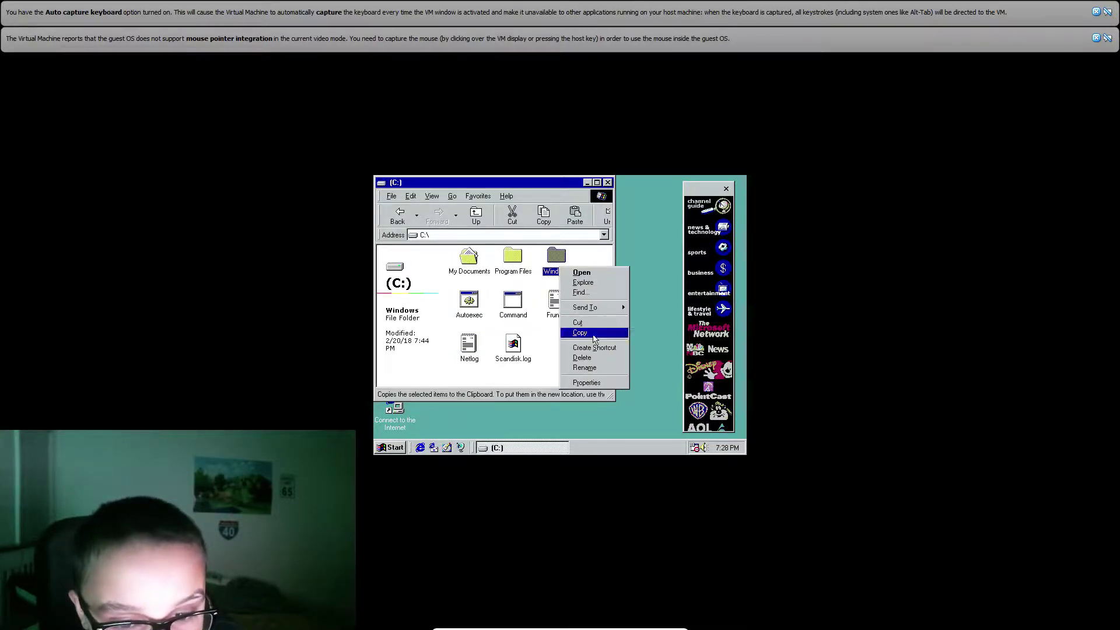
{"action": "left_click", "coordinate": [578, 361]}
{"action": "left_click", "coordinate": [594, 335]}
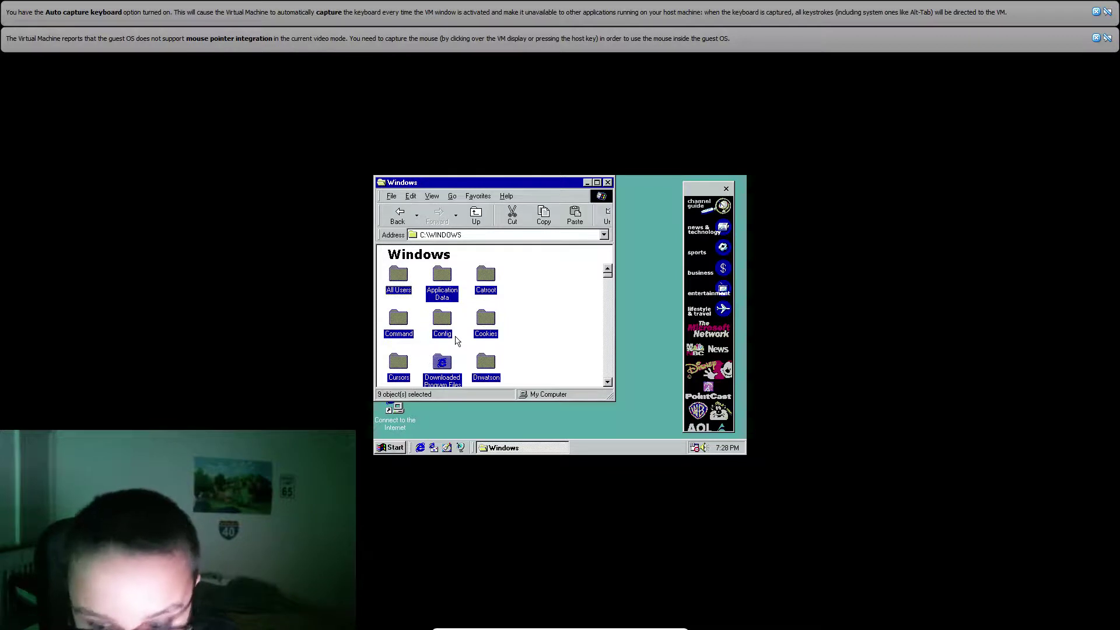
Step: Delete the first selected folders, acknowledging All Users, Application Data and Cookies can't be deleted
{"action": "key", "text": "Delete"}
{"action": "key", "text": "Return"}
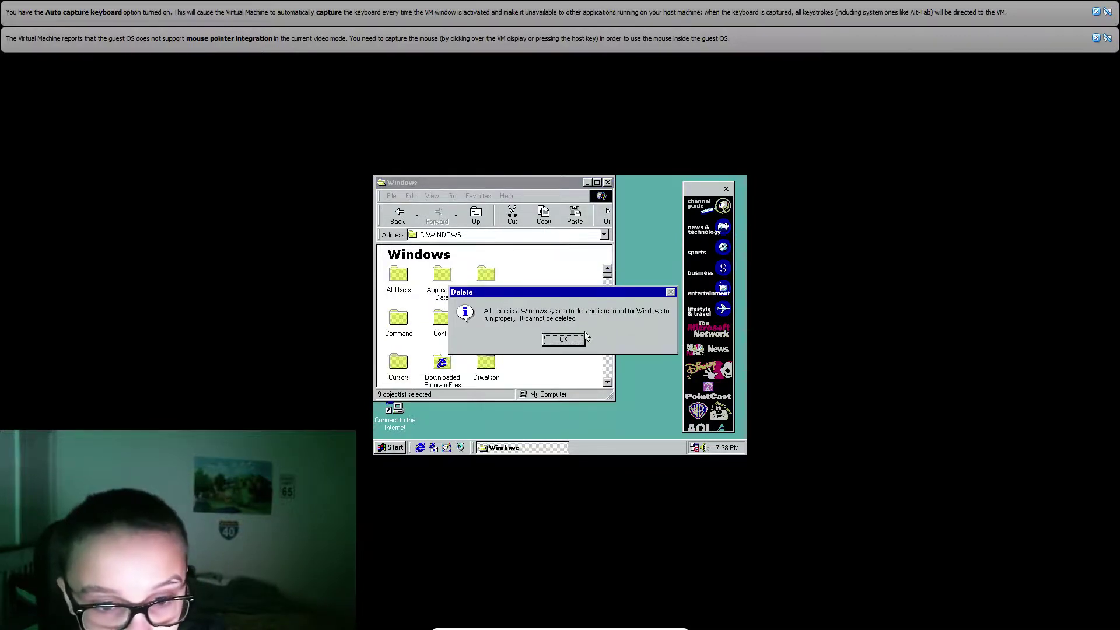
{"action": "left_click", "coordinate": [564, 340]}
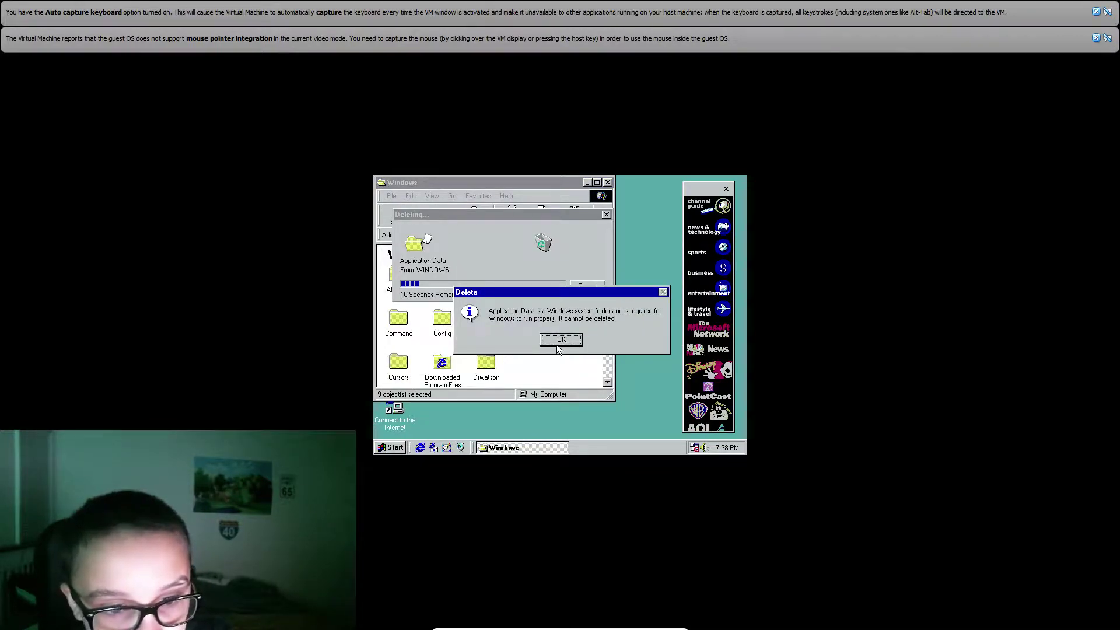
{"action": "left_click", "coordinate": [564, 341]}
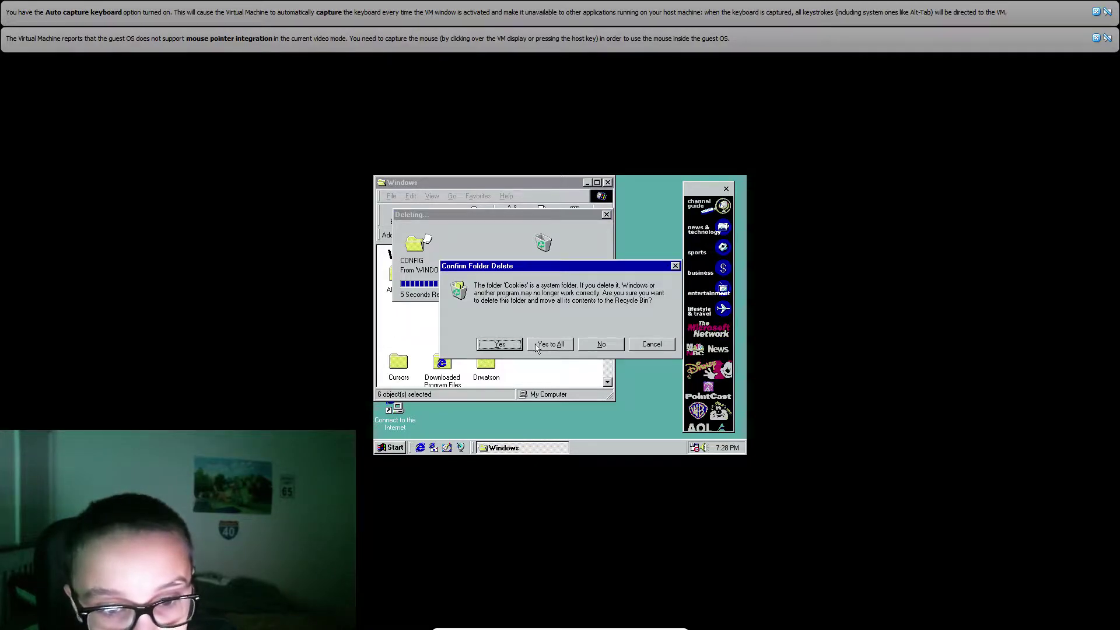
{"action": "left_click", "coordinate": [550, 344]}
{"action": "left_click", "coordinate": [560, 340]}
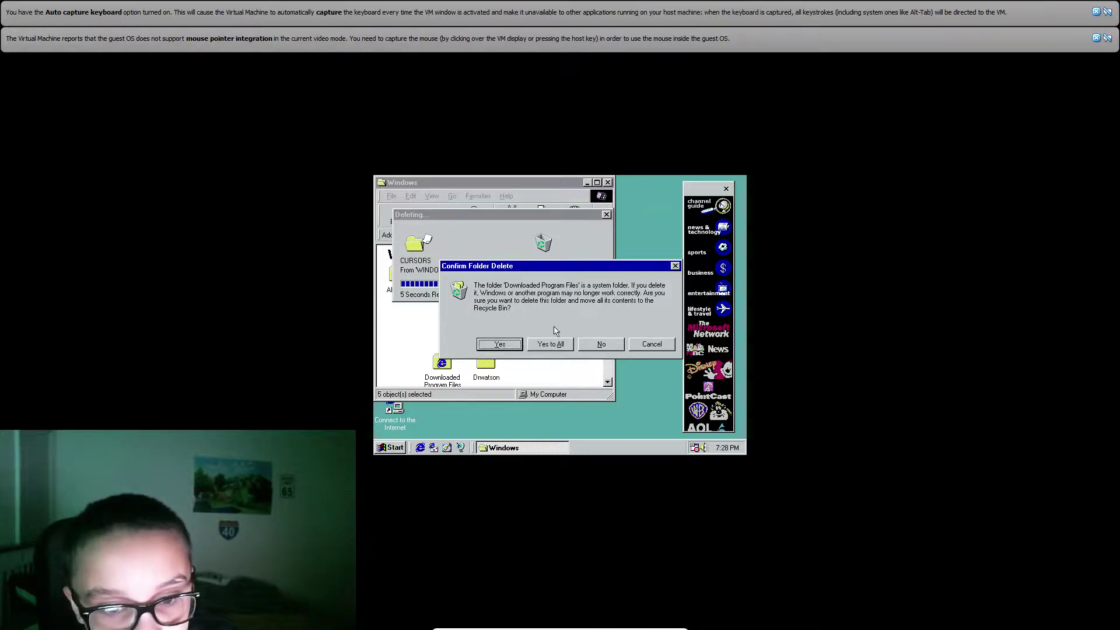
{"action": "left_click", "coordinate": [537, 345]}
{"action": "left_click_drag", "start_coordinate": [535, 343], "coordinate": [526, 303]}
{"action": "scroll", "coordinate": [535, 307], "scroll_direction": "down", "scroll_amount": 3}
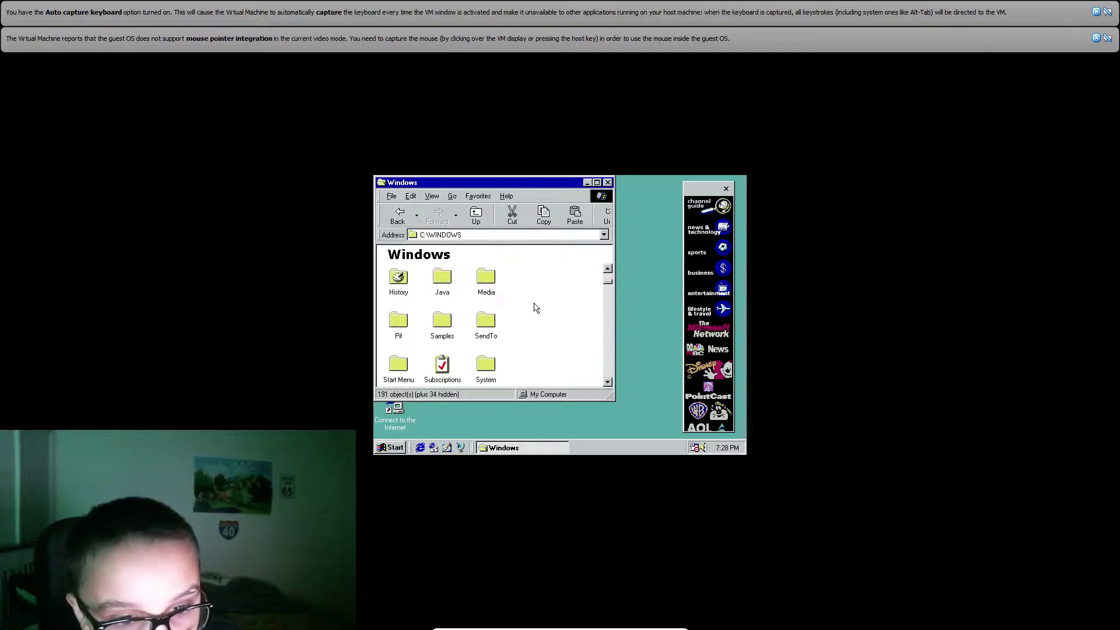
Step: Select the next 57 items and delete them, acknowledging Favorites can't be deleted
{"action": "left_click", "coordinate": [608, 270]}
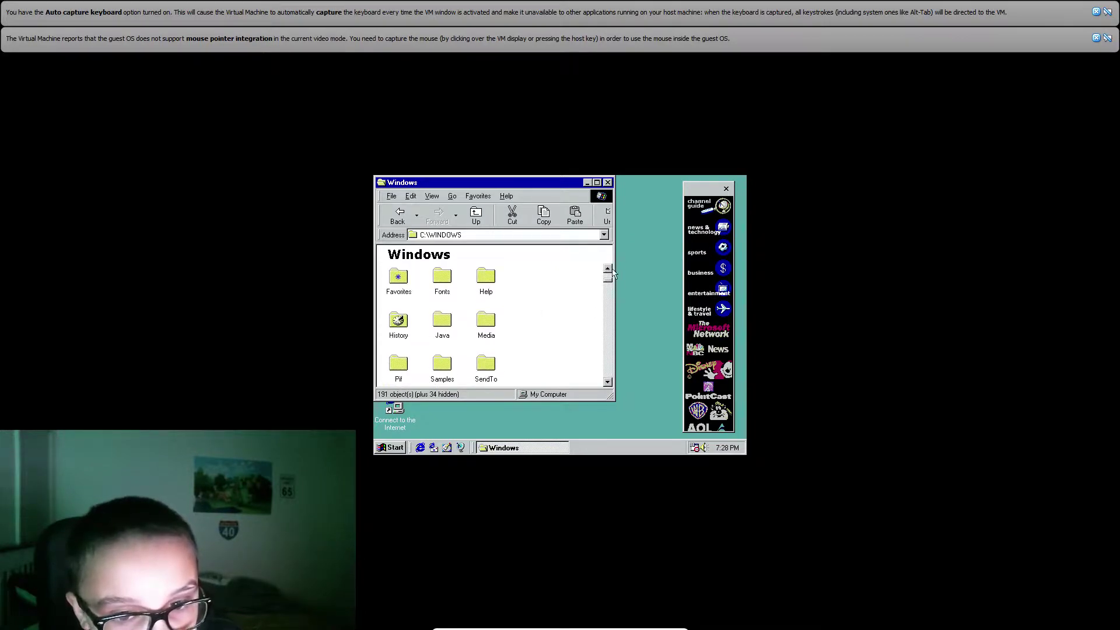
{"action": "mouse_move", "coordinate": [525, 298]}
{"action": "left_mouse_down"}
{"action": "mouse_move", "coordinate": [525, 385]}
{"action": "mouse_move", "coordinate": [472, 384]}
{"action": "left_mouse_up"}
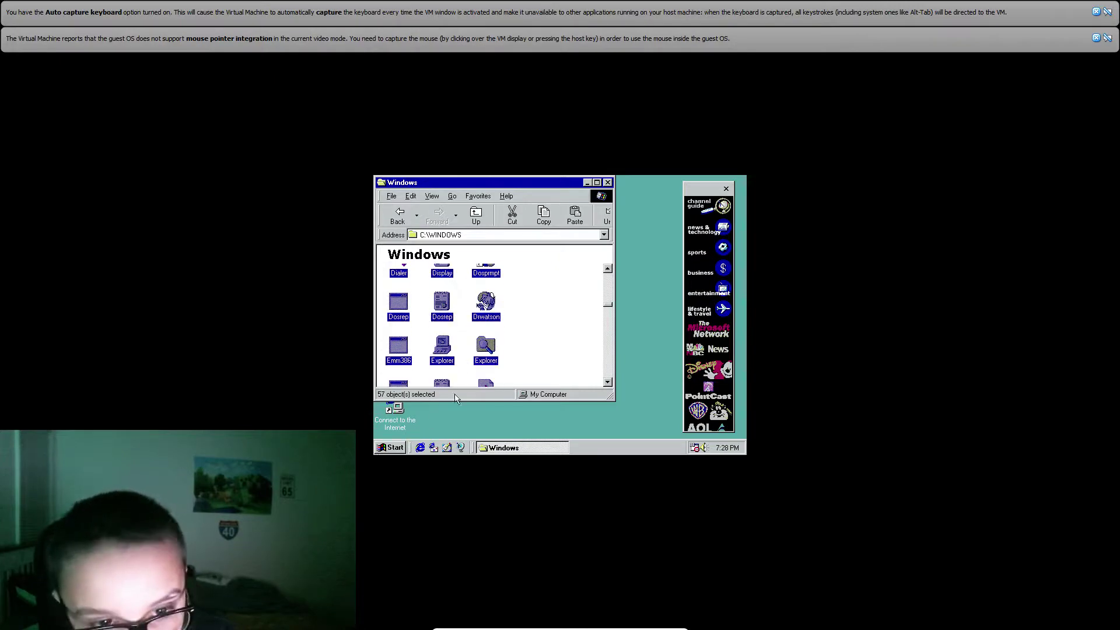
{"action": "key", "text": "Delete"}
{"action": "left_click", "coordinate": [499, 343]}
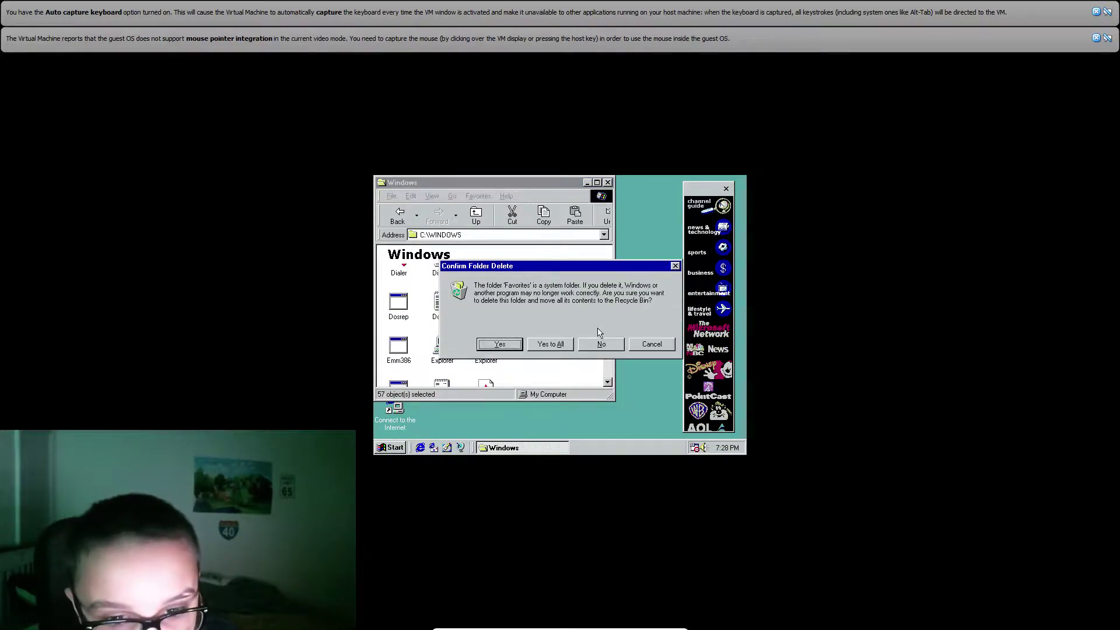
{"action": "left_click", "coordinate": [500, 344]}
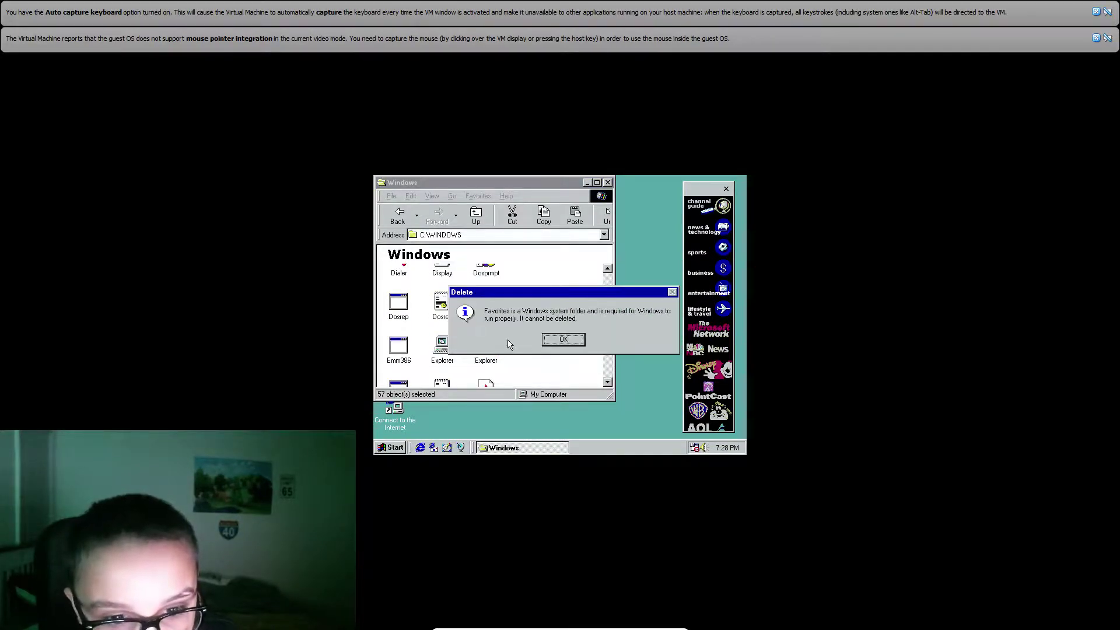
{"action": "left_click", "coordinate": [562, 341]}
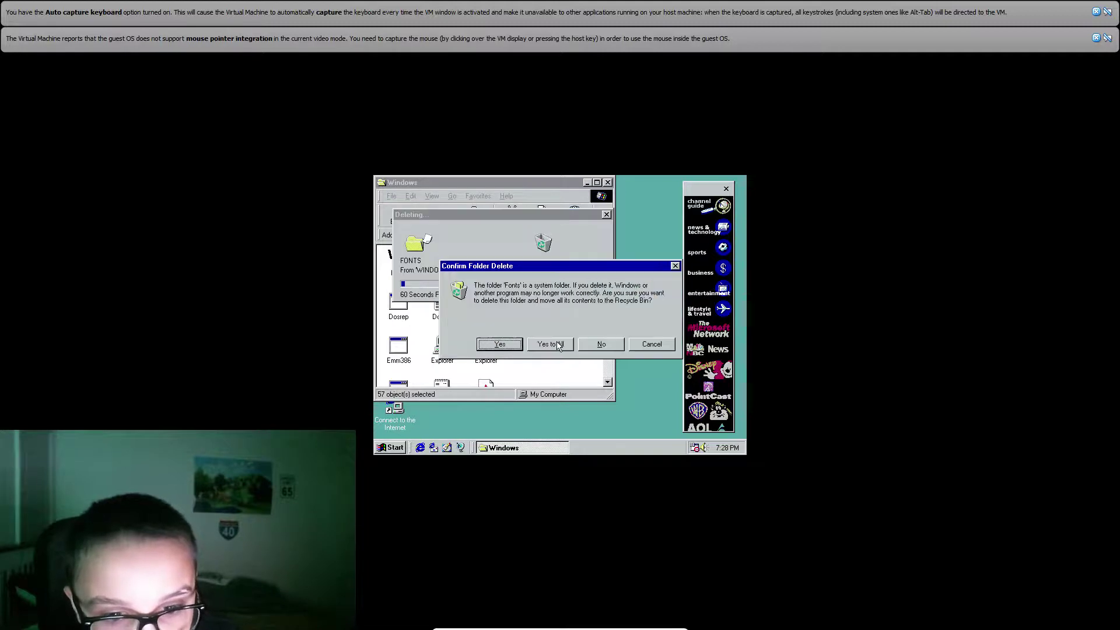
Step: Confirm deleting Fonts, History and remaining read-only folders, dismissing the History and SendTo notices
{"action": "left_click", "coordinate": [516, 346]}
{"action": "left_click", "coordinate": [518, 346]}
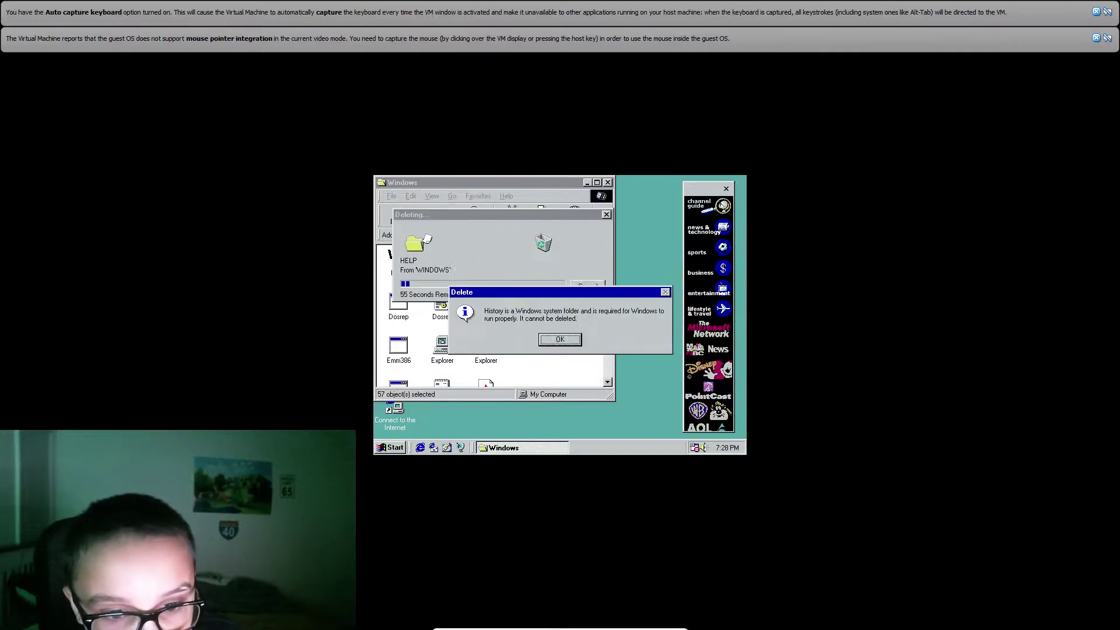
{"action": "left_click", "coordinate": [573, 342]}
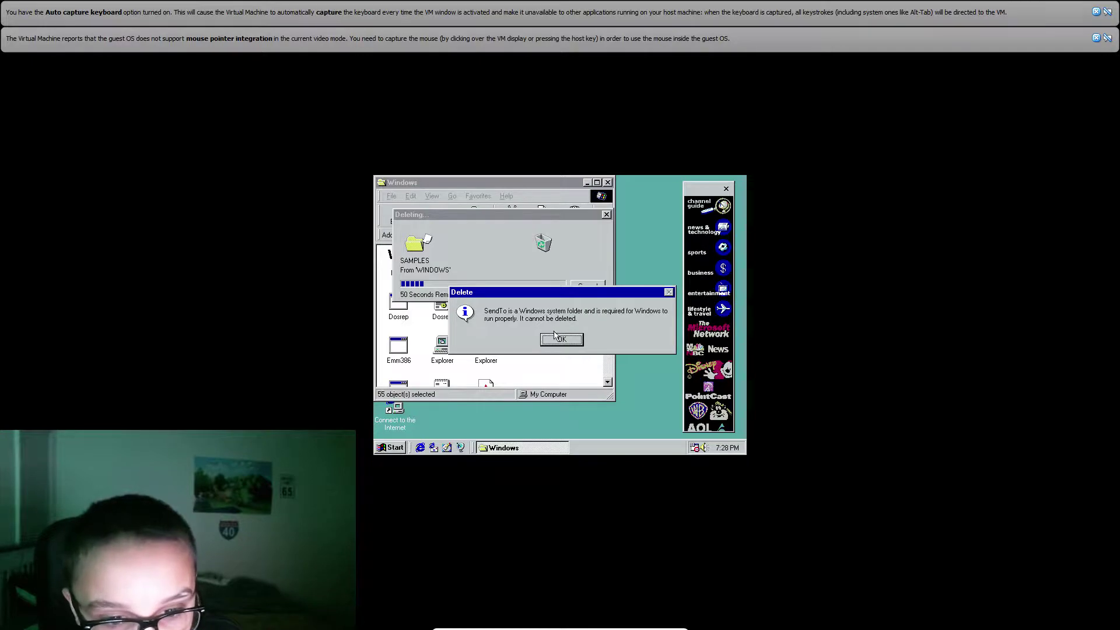
{"action": "left_click", "coordinate": [560, 339]}
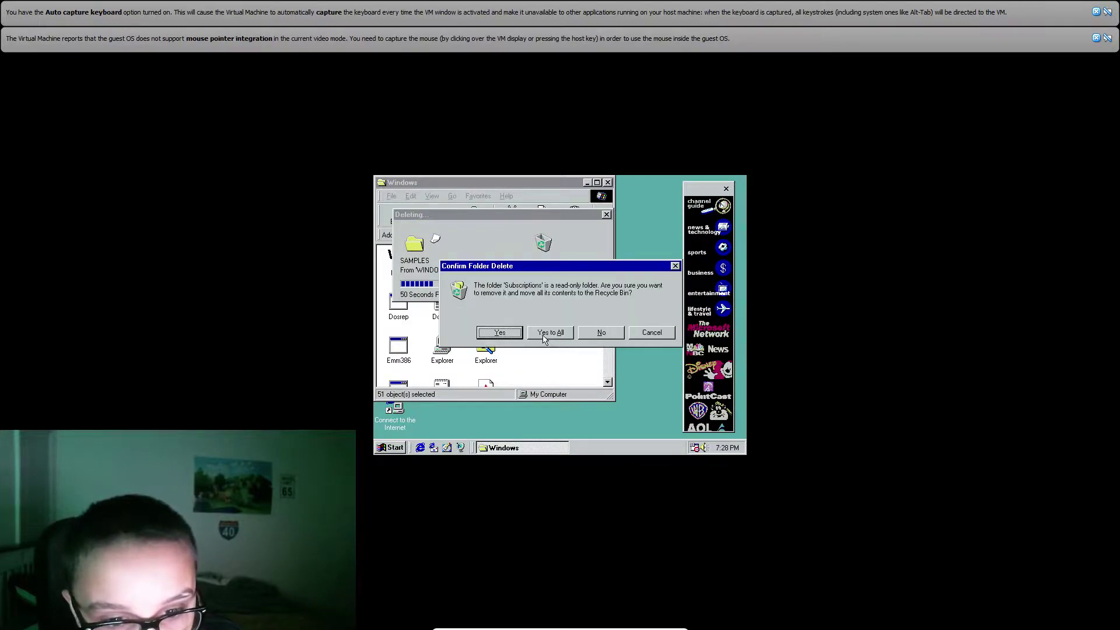
{"action": "left_click", "coordinate": [549, 332]}
{"action": "left_click", "coordinate": [548, 340]}
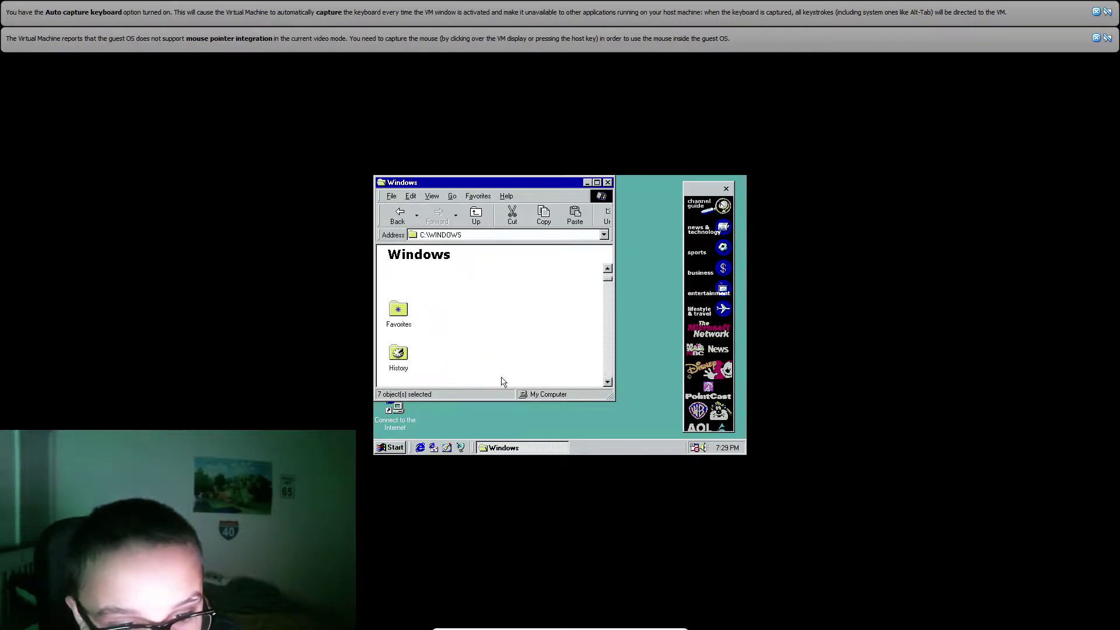
Step: Launch MS-DOS Prompt, dismiss the missing COMMAND.COM error, and reload the C:\WINDOWS view
{"action": "key", "text": "super"}
{"action": "mouse_move", "coordinate": [424, 256]}
{"action": "left_click", "coordinate": [521, 298]}
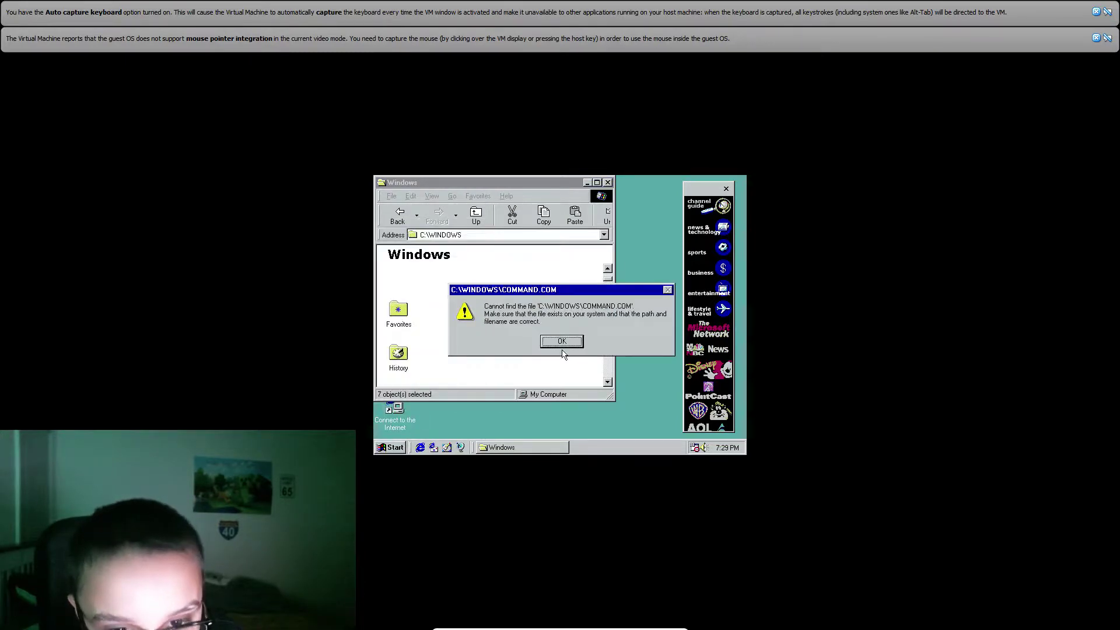
{"action": "key", "text": "Return"}
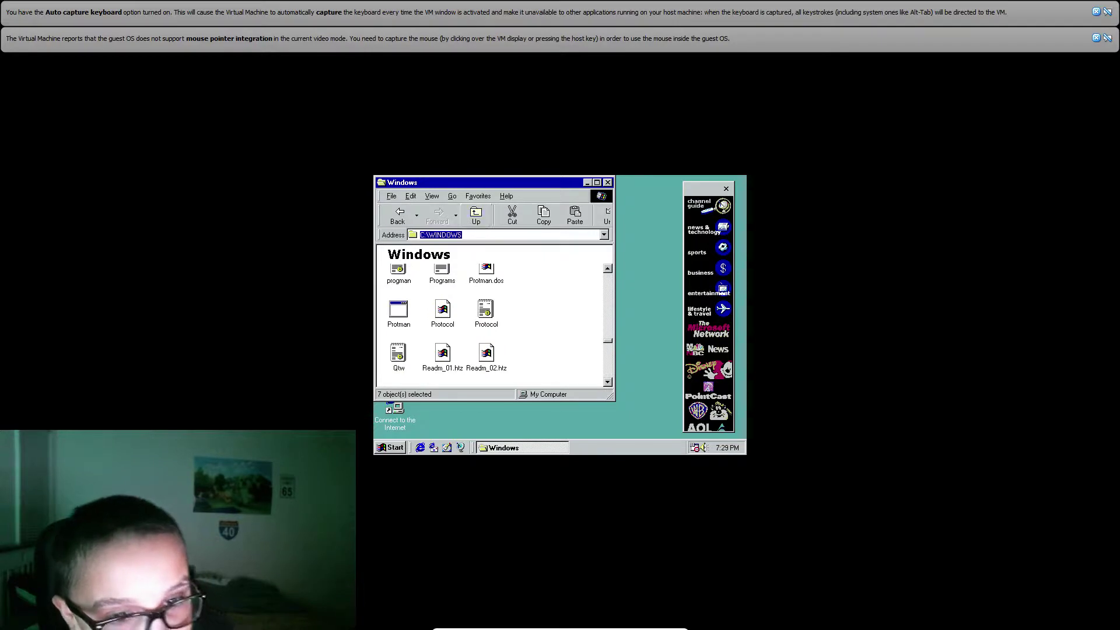
{"action": "key", "text": "Return"}
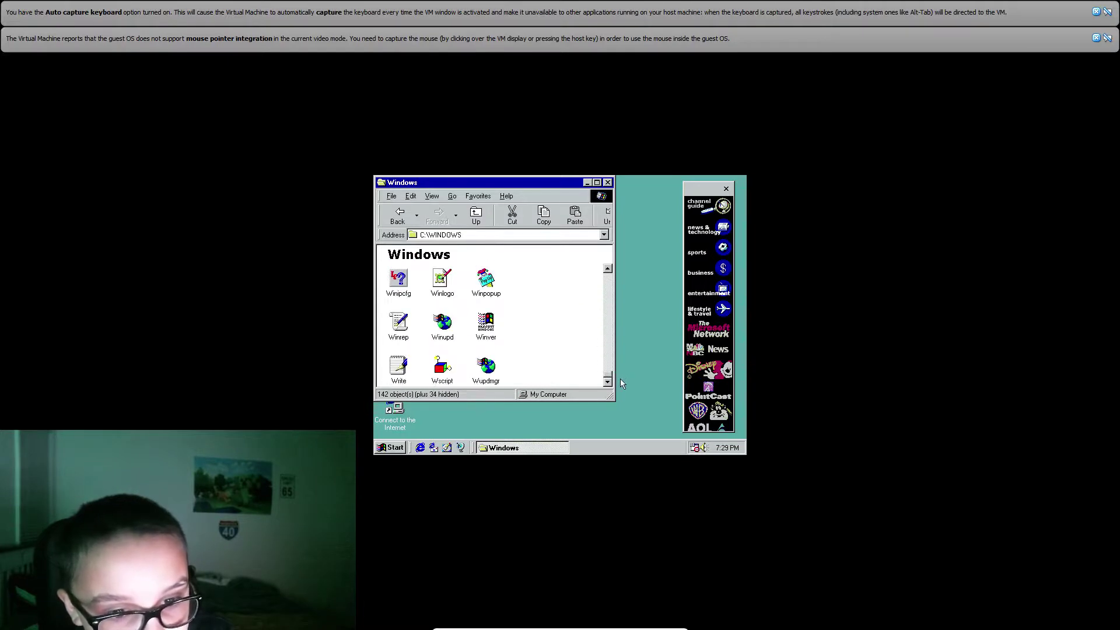
Step: Delete the 141 selected items, choosing Yes to All and OK on system-folder prompts
{"action": "left_click_drag", "start_coordinate": [534, 384], "coordinate": [376, 197]}
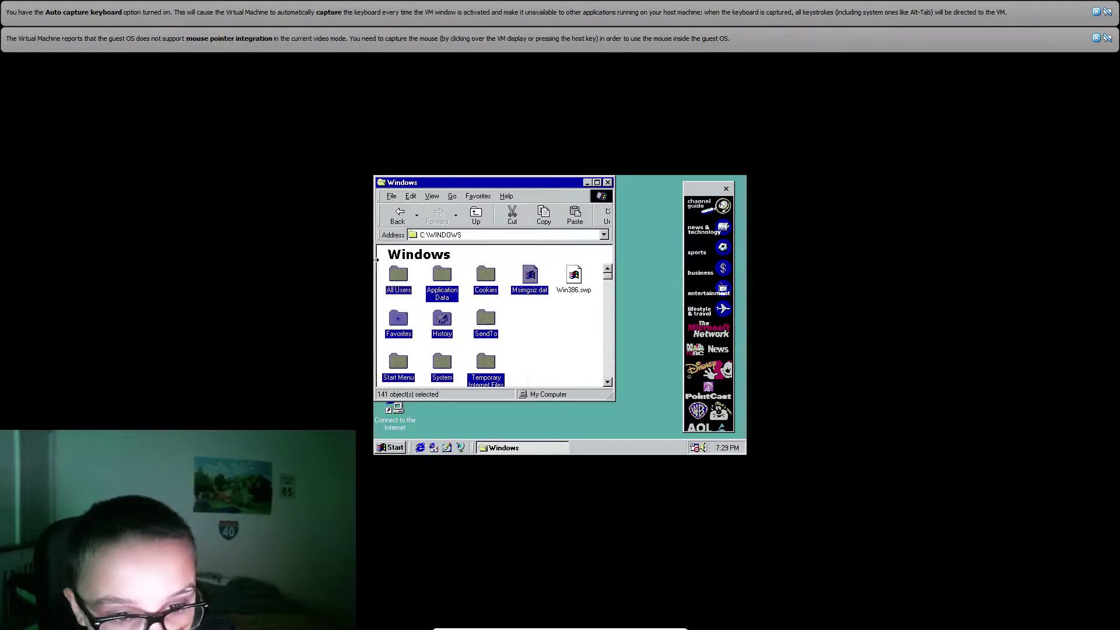
{"action": "key", "text": "Delete"}
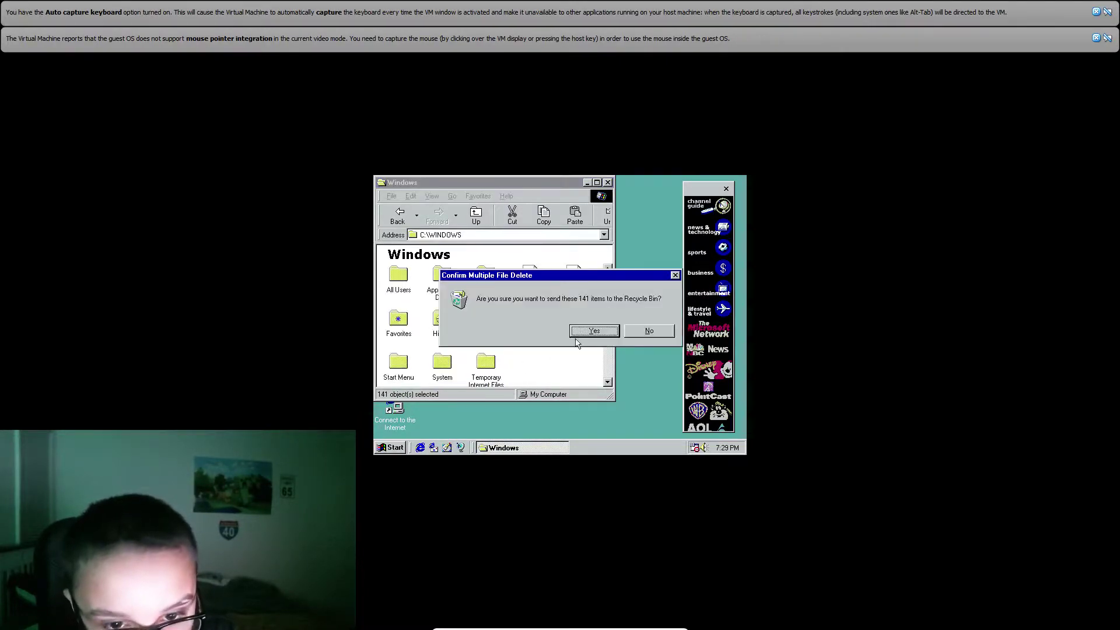
{"action": "left_click", "coordinate": [593, 331]}
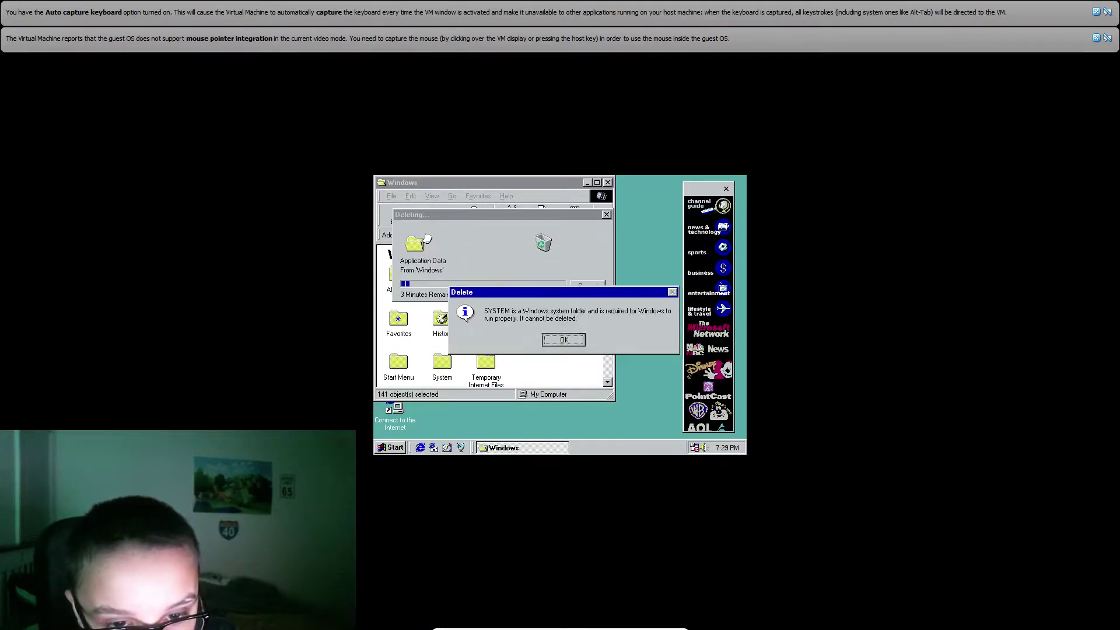
{"action": "left_click", "coordinate": [552, 346]}
{"action": "left_click", "coordinate": [551, 347]}
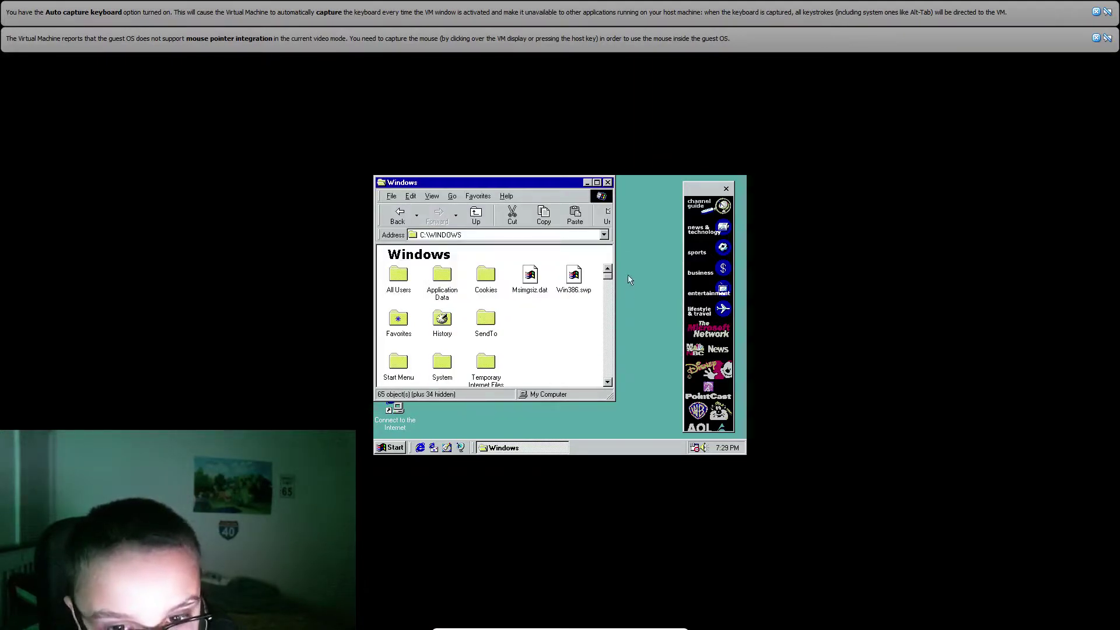
{"action": "left_click_drag", "start_coordinate": [608, 276], "coordinate": [608, 312]}
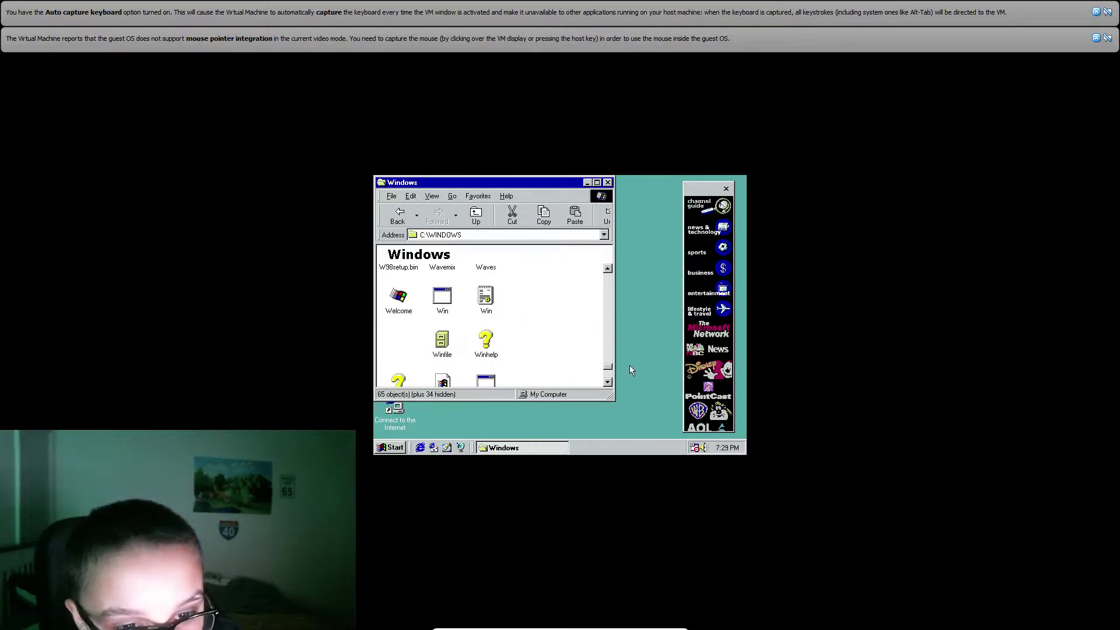
Step: Run Win, close the DOS window, delete Win to the Recycle Bin, and open Shut Down
{"action": "double_click", "coordinate": [443, 333]}
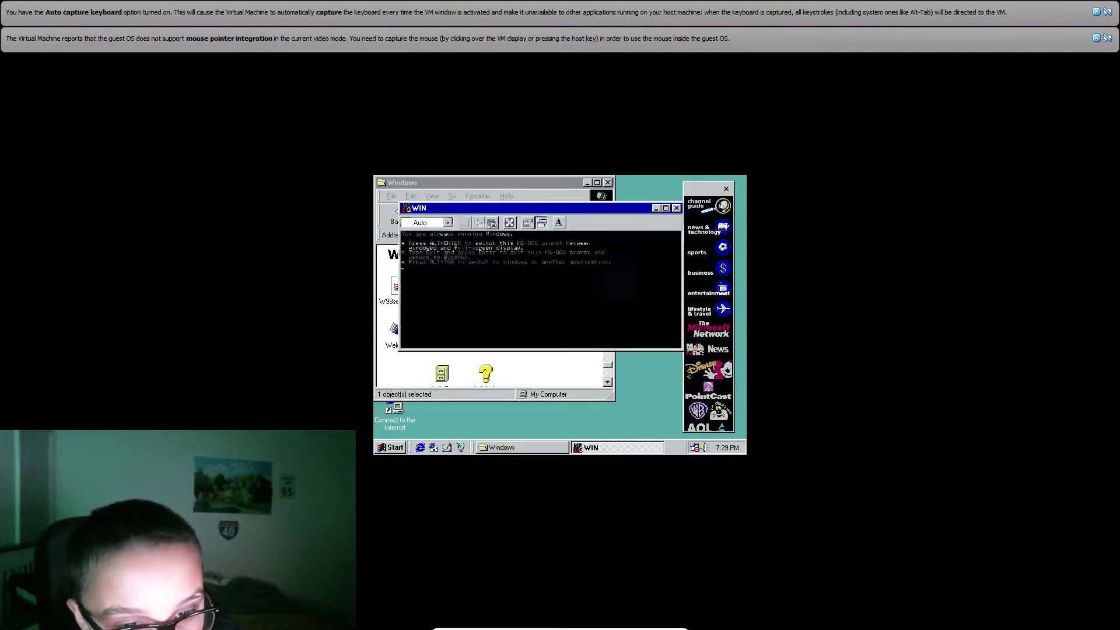
{"action": "left_click", "coordinate": [675, 208]}
{"action": "right_click", "coordinate": [448, 331]}
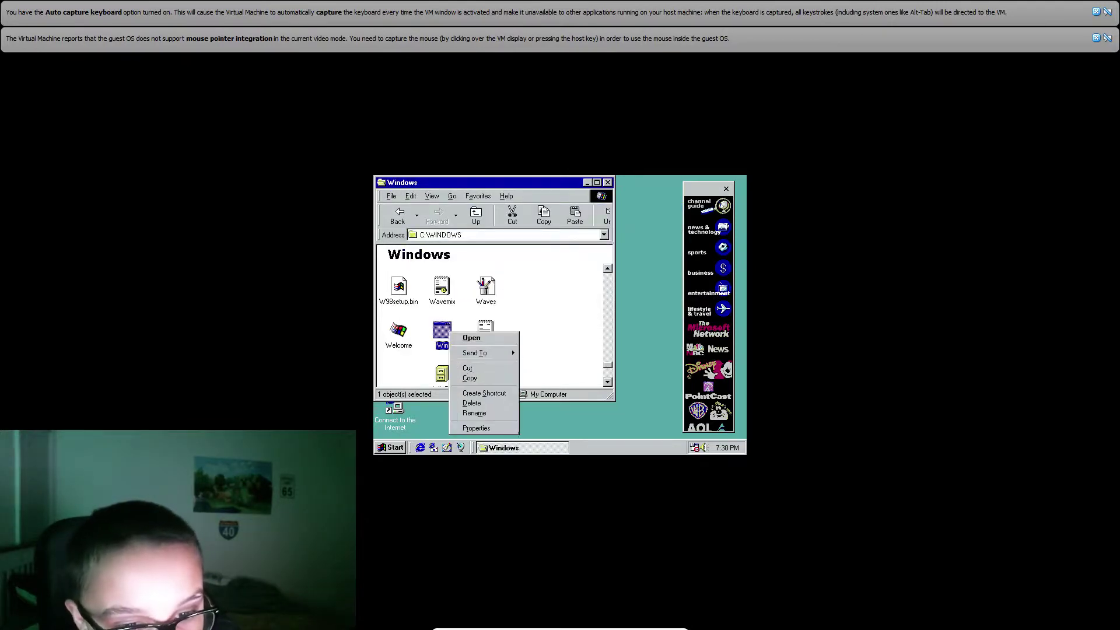
{"action": "left_click", "coordinate": [477, 403]}
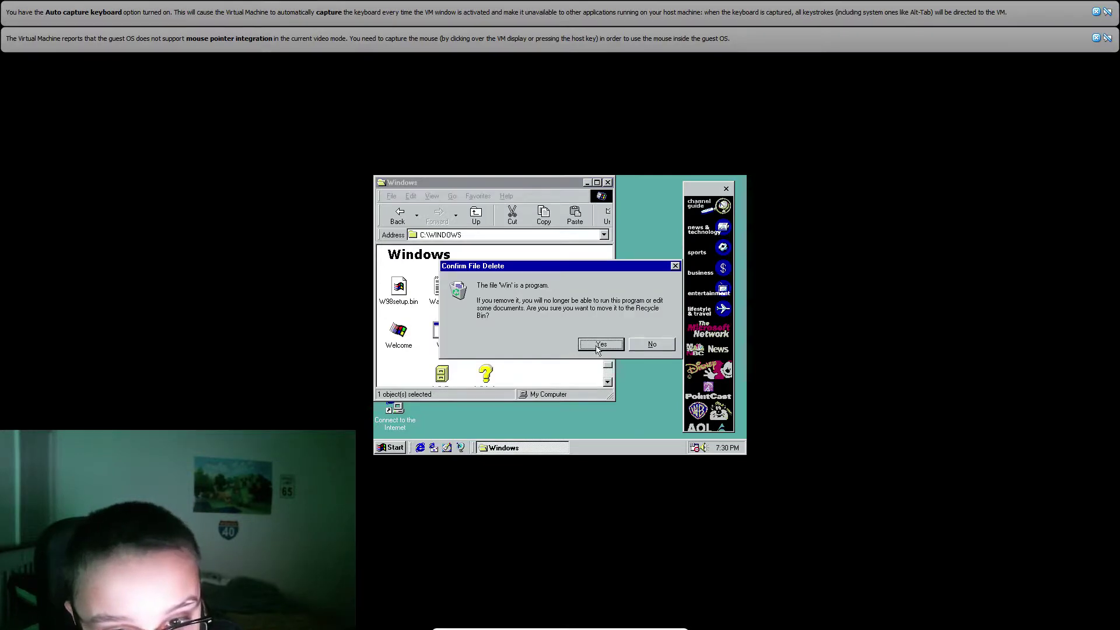
{"action": "left_click", "coordinate": [600, 346]}
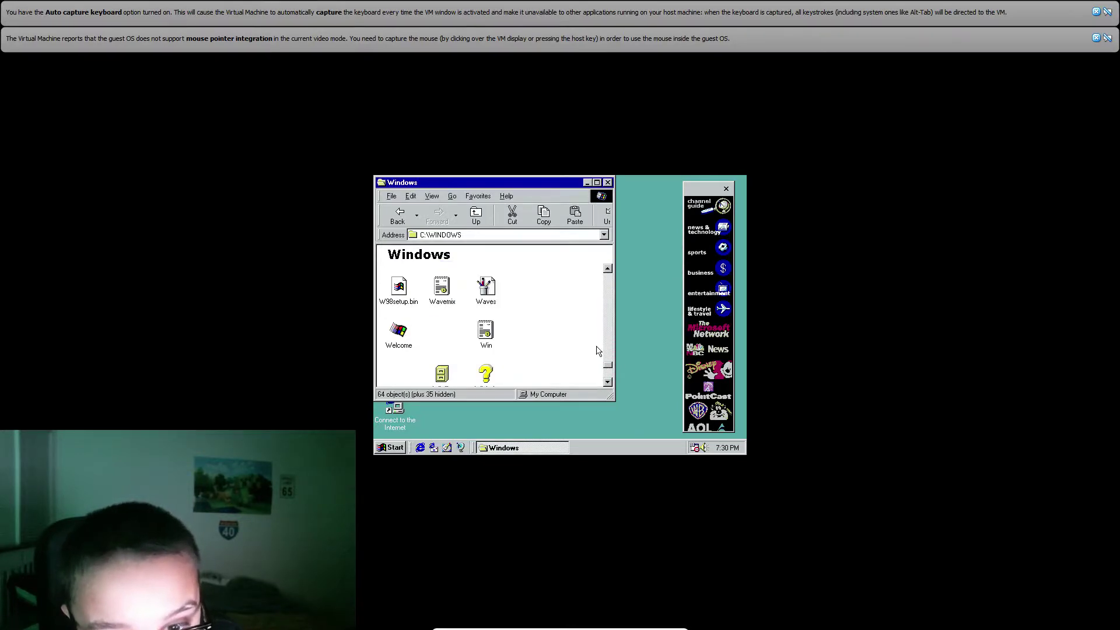
{"action": "left_click", "coordinate": [391, 447]}
{"action": "left_click", "coordinate": [412, 430]}
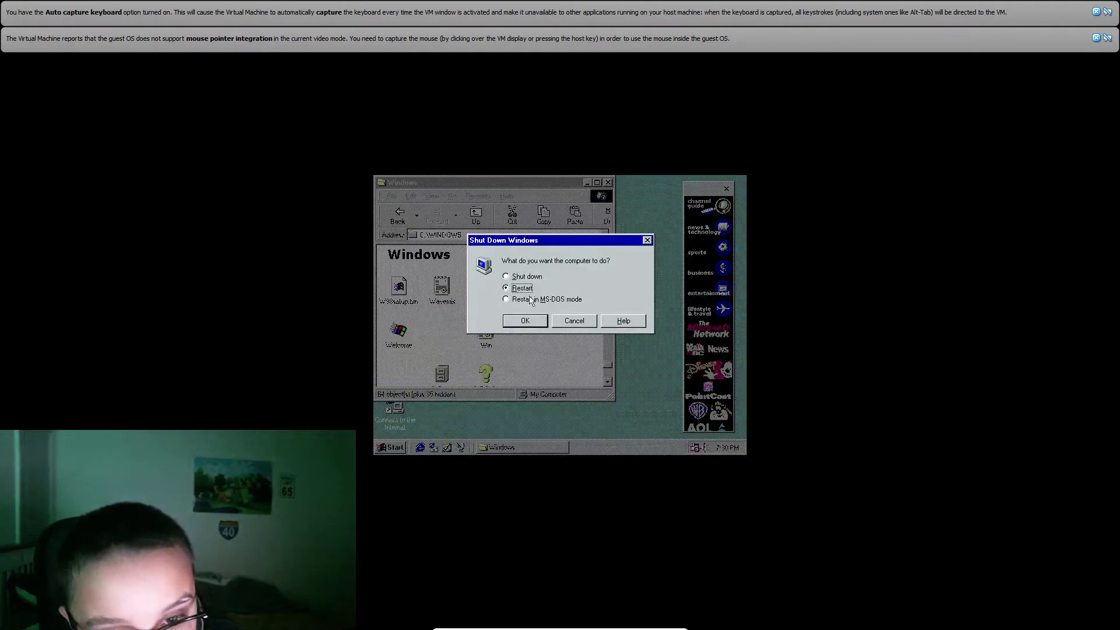
Step: Confirm Restart in the Shut Down Windows dialog to reboot Windows 98
{"action": "left_click", "coordinate": [528, 321]}
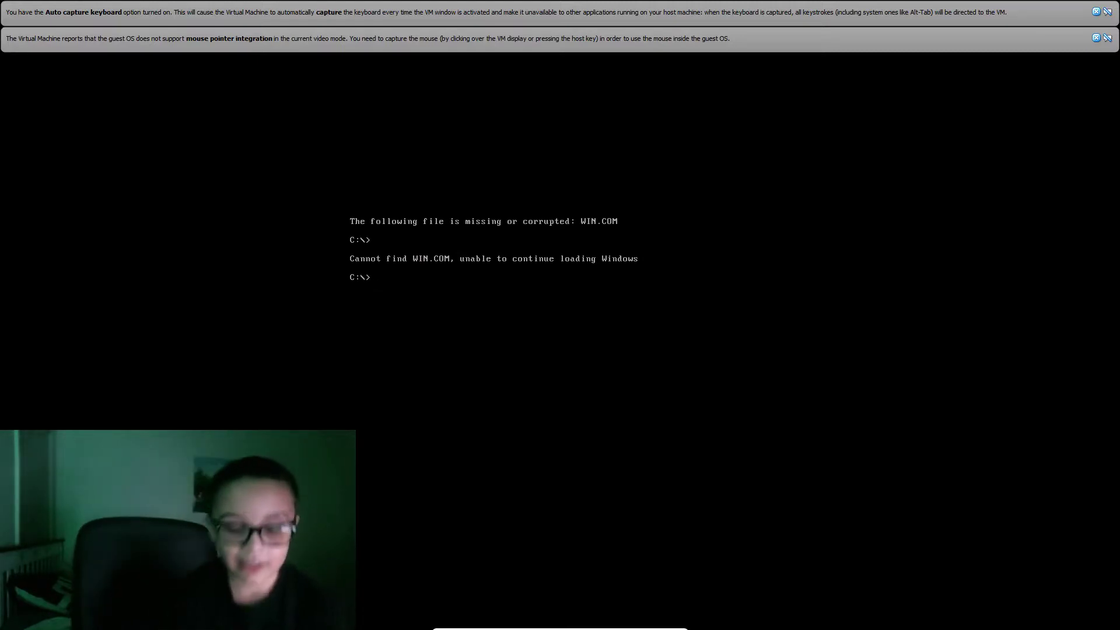
{"action": "type", "text": "dir"}
Step: At the DOS prompt, list drive C and check the version with dir, command, ver and winver
{"action": "key", "text": "Return"}
{"action": "type", "text": "comma"}
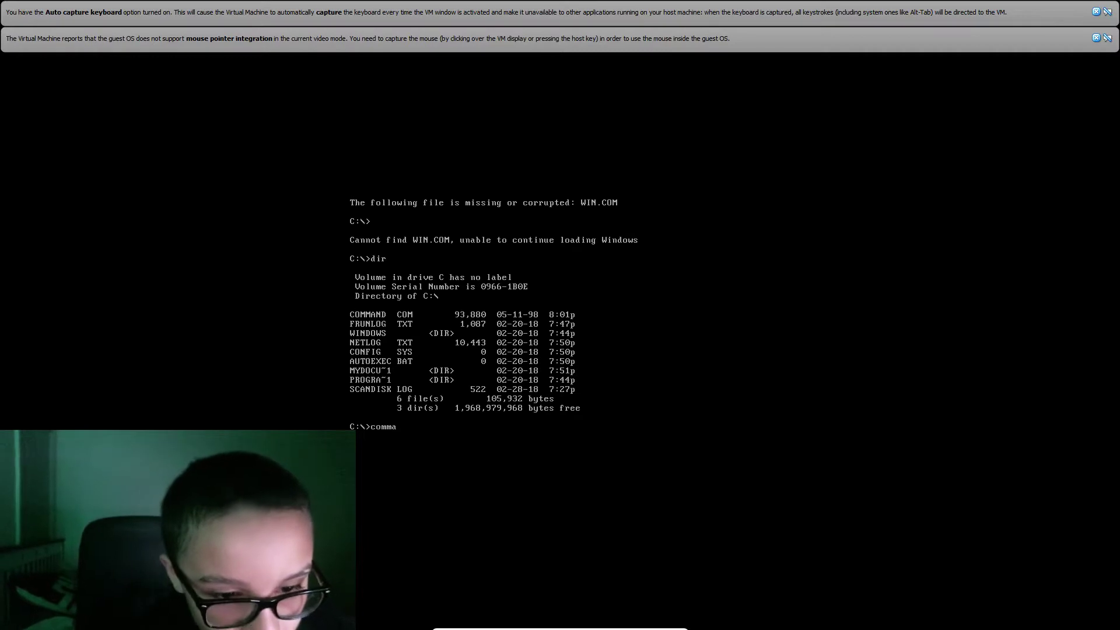
{"action": "type", "text": "nd"}
{"action": "key", "text": "Return"}
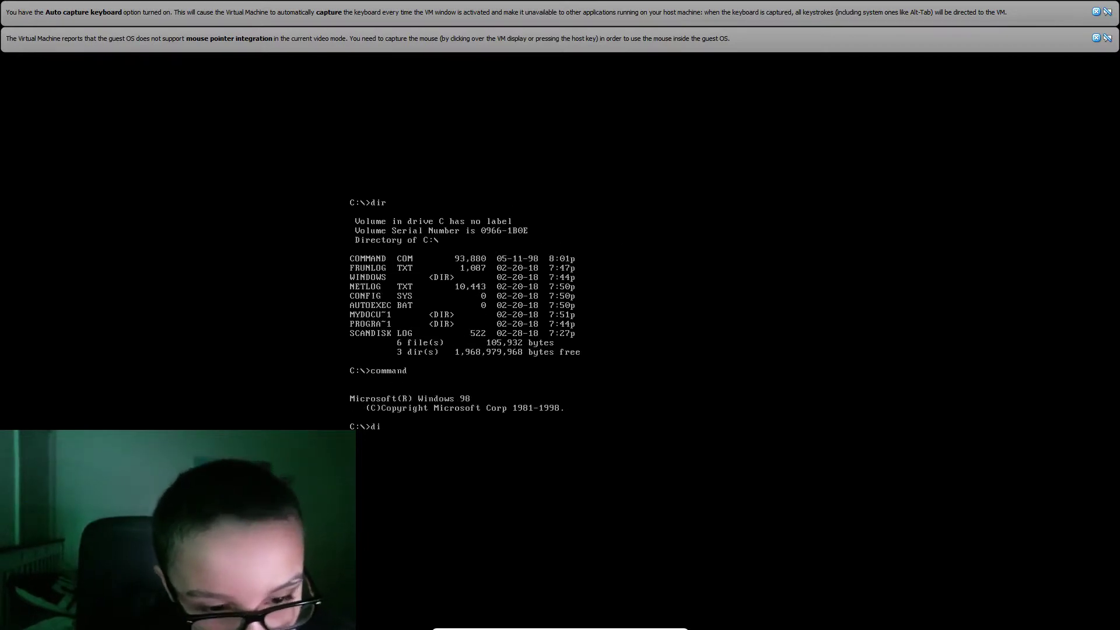
{"action": "key", "text": "Return"}
{"action": "key", "text": "BackSpace"}
{"action": "key", "text": "BackSpace"}
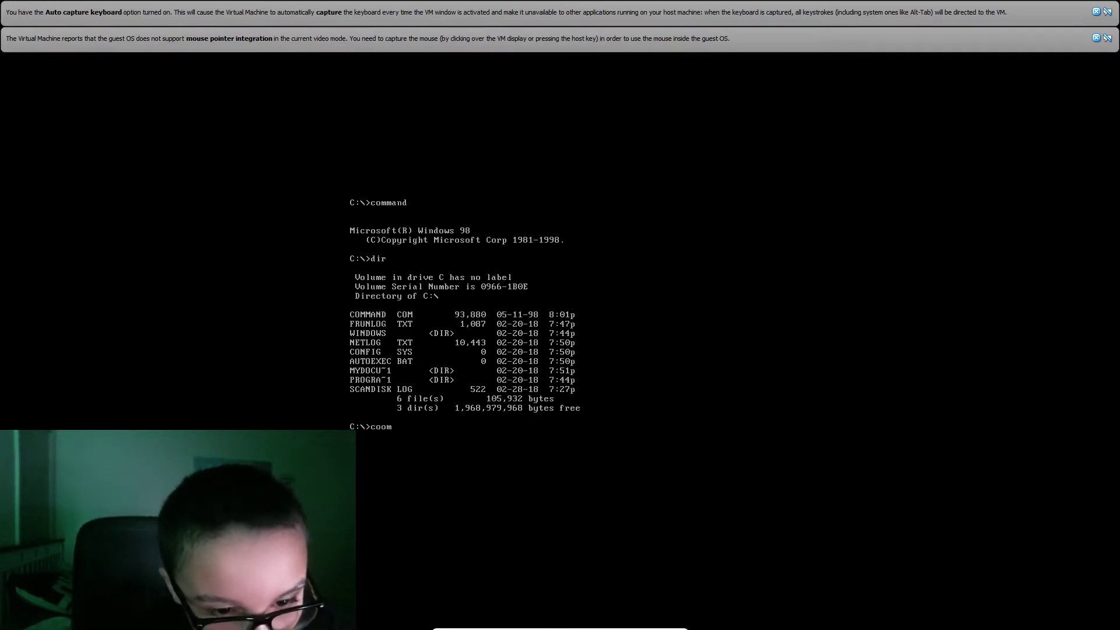
{"action": "type", "text": "ver"}
{"action": "key", "text": "Return"}
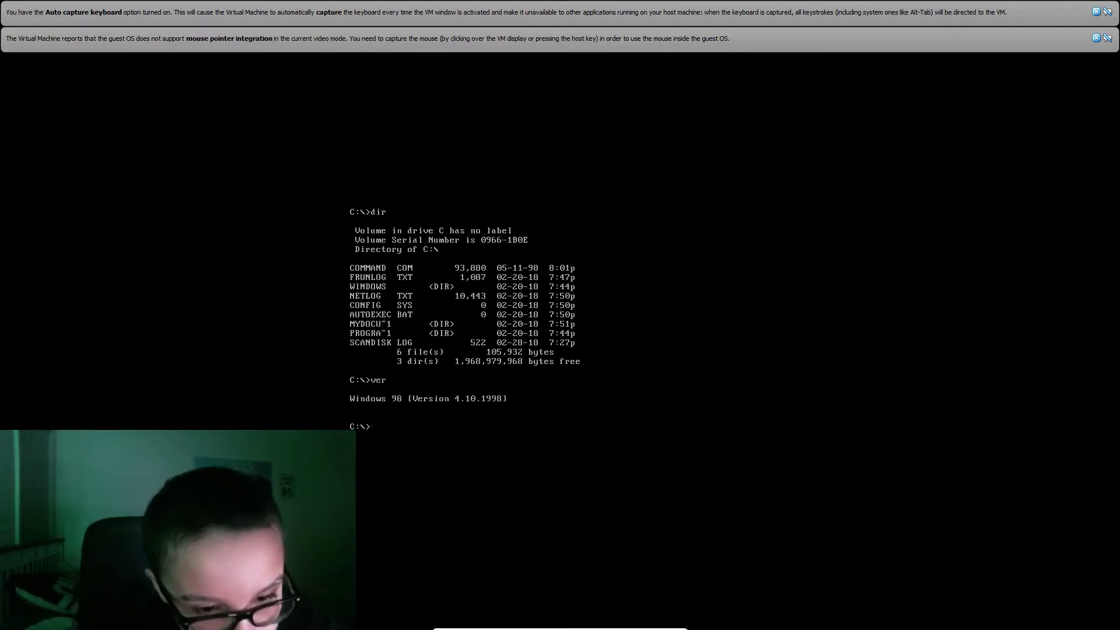
{"action": "type", "text": "winver"}
{"action": "key", "text": "Return"}
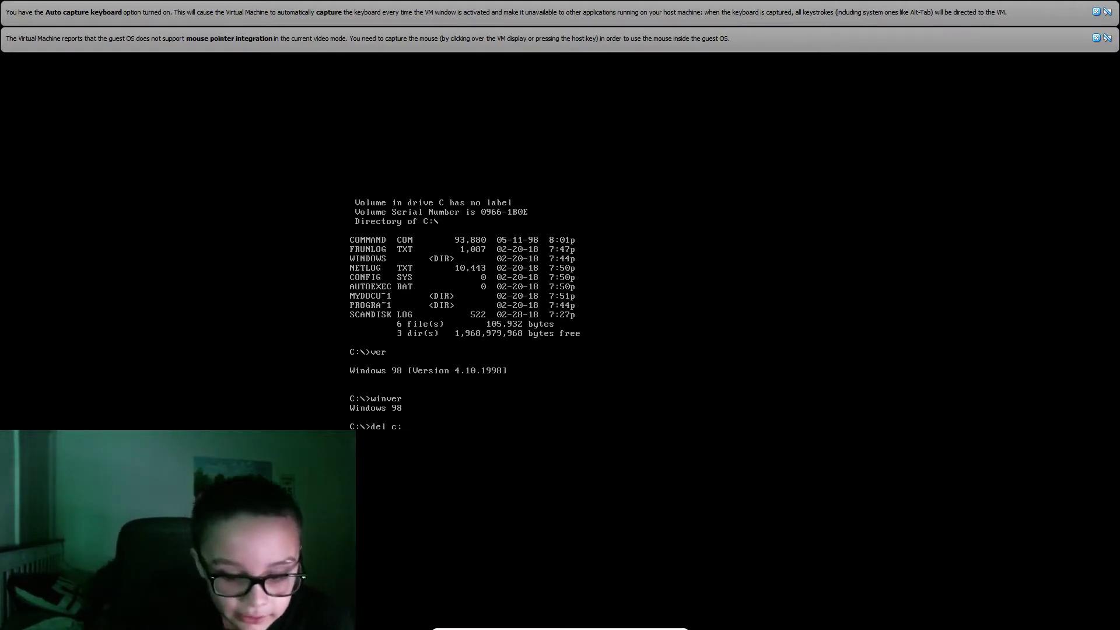
{"action": "type", "text": "\\"}
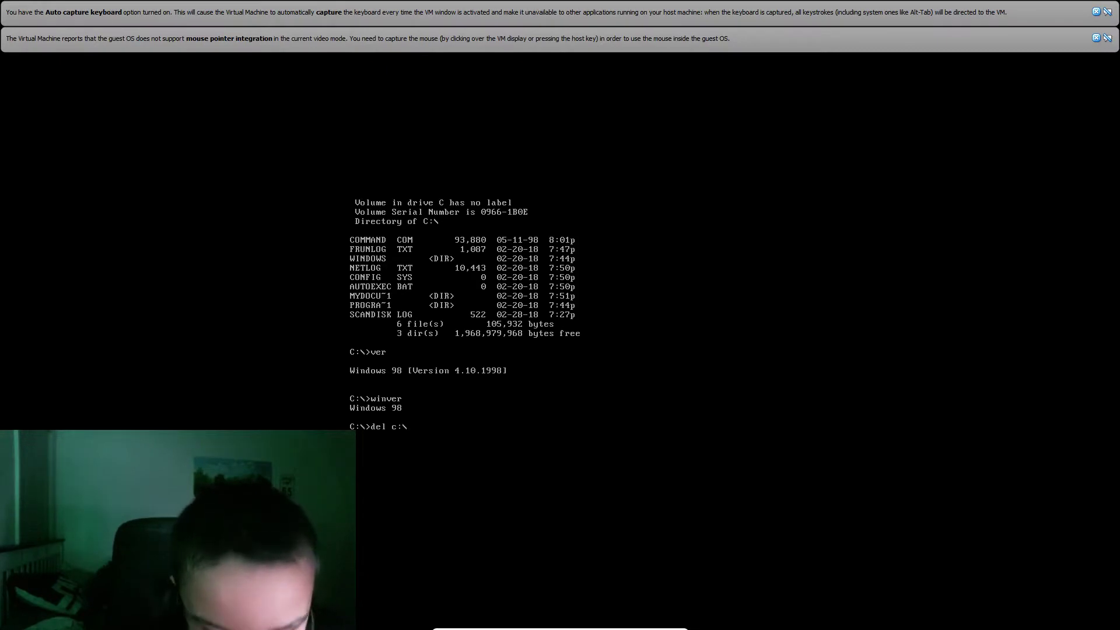
{"action": "type", "text": "windows"}
Step: Delete all files in C:\WINDOWS, attempt rd windows twice, and cancel the screenshot dialog
{"action": "key", "text": "Return"}
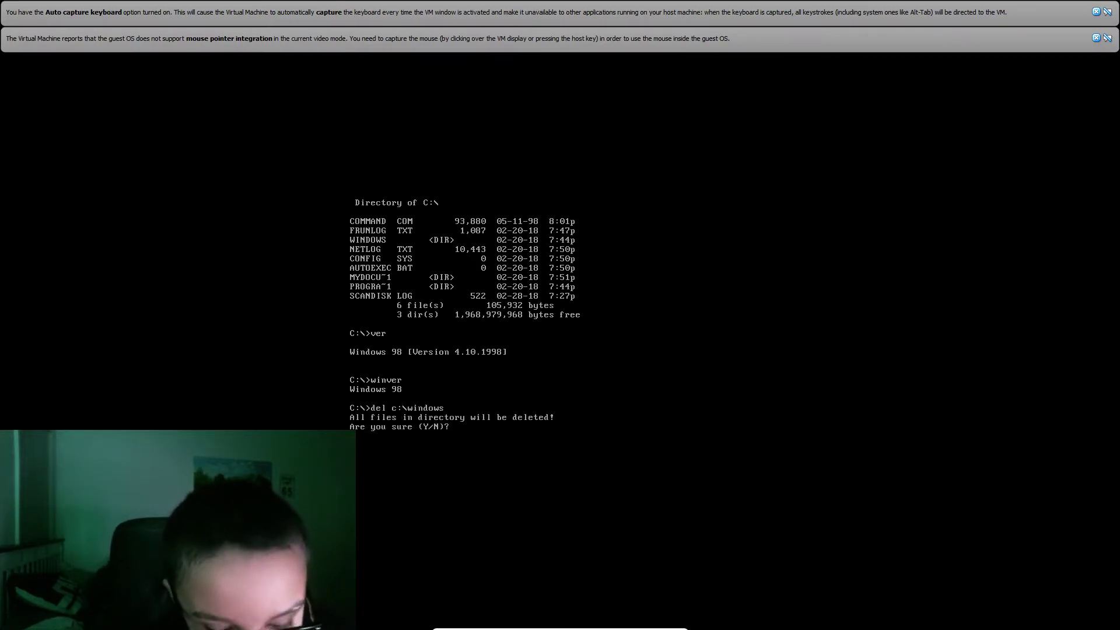
{"action": "type", "text": "y"}
{"action": "key", "text": "Return"}
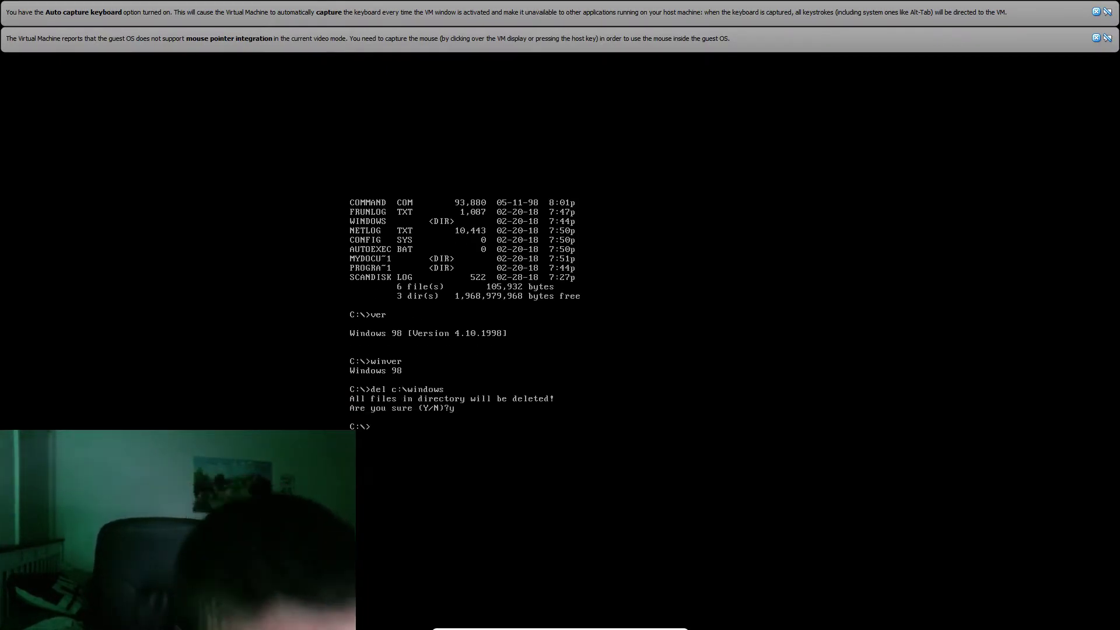
{"action": "type", "text": "rd wi"}
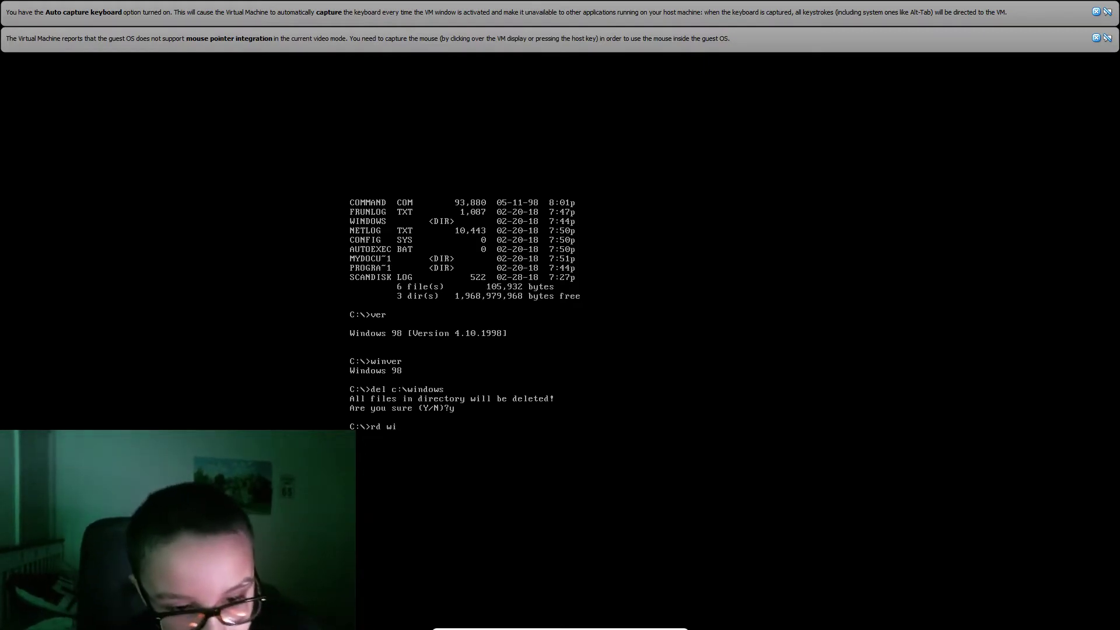
{"action": "type", "text": "ndows"}
{"action": "key", "text": "Return"}
{"action": "type", "text": "rd"}
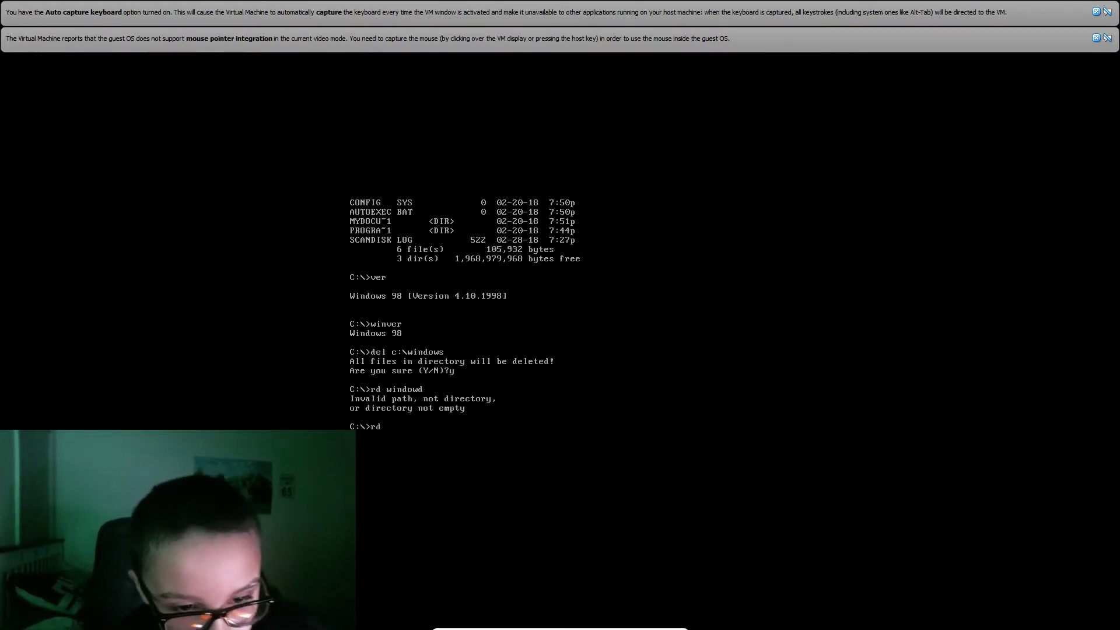
{"action": "type", "text": " windows"}
{"action": "key", "text": "Return"}
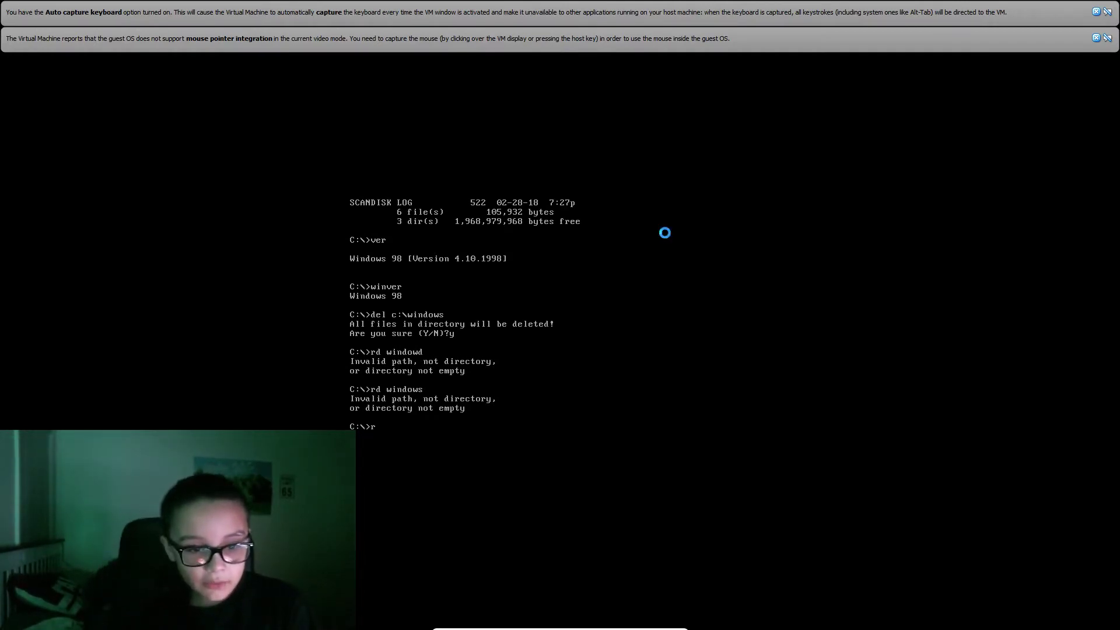
{"action": "key", "text": "ctrl+e"}
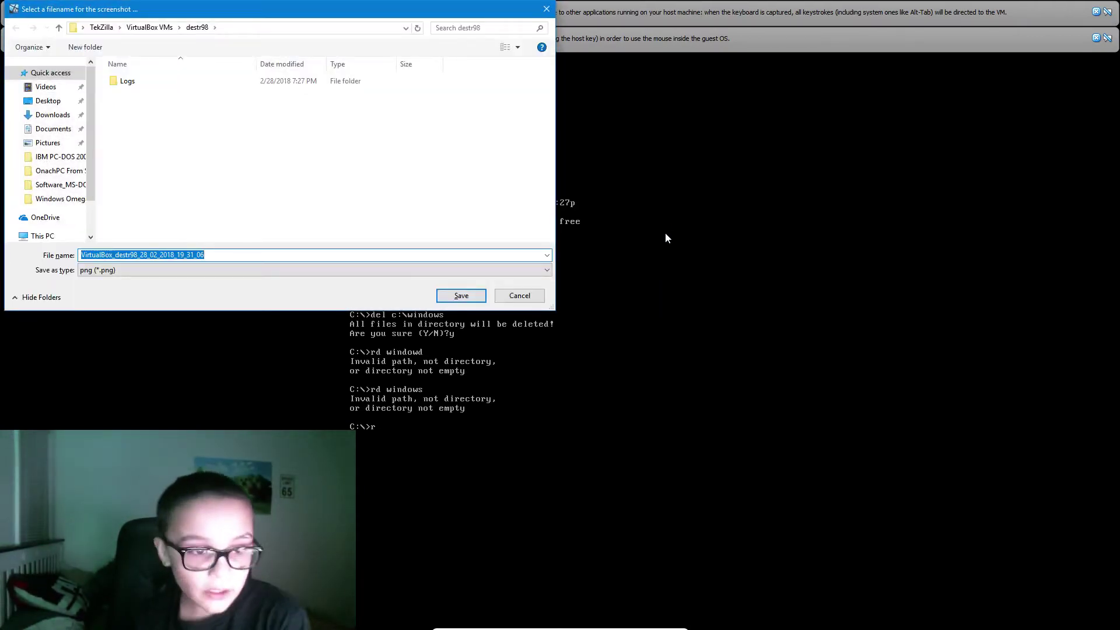
{"action": "left_click", "coordinate": [519, 295]}
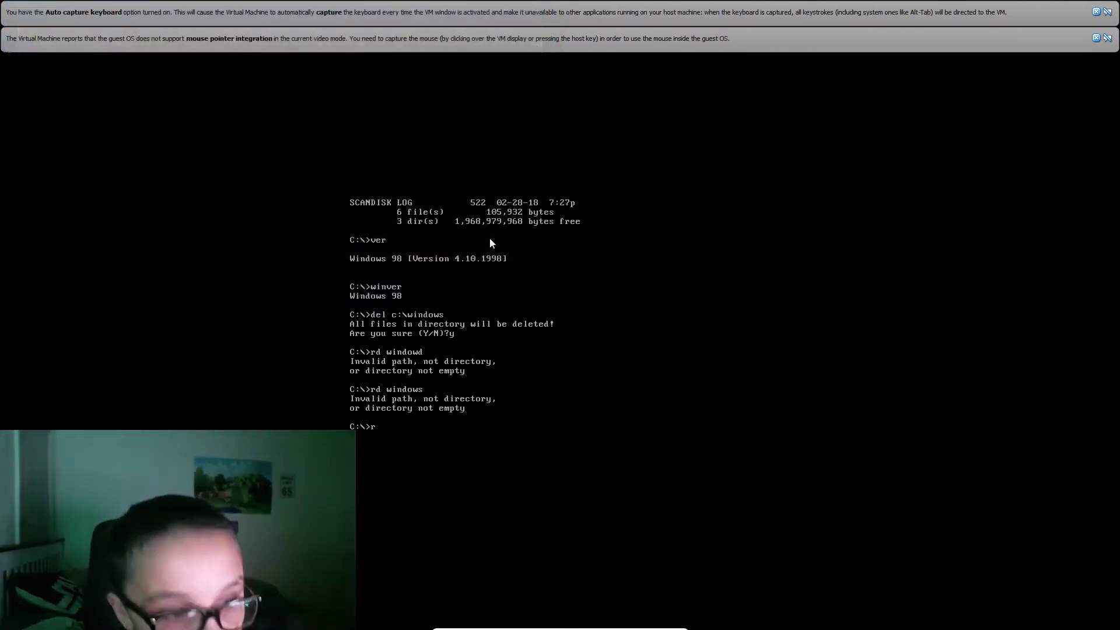
Step: Reset the VM with Host+R and choose Boot from Hard Disk in the CD-ROM menu
{"action": "key", "text": "ctrl+r"}
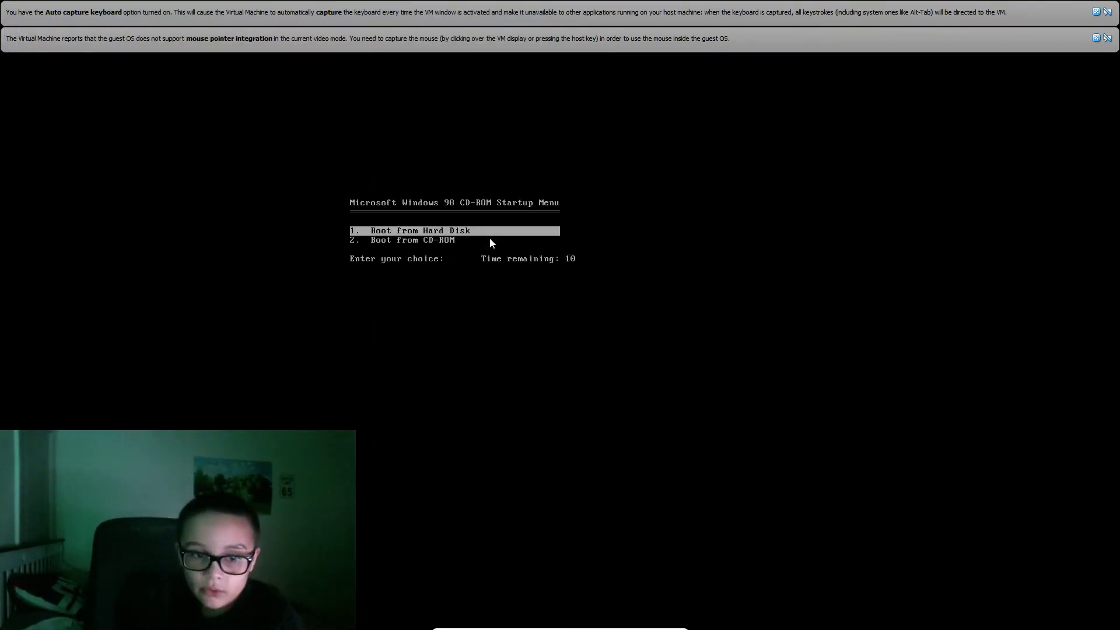
{"action": "key", "text": "Return"}
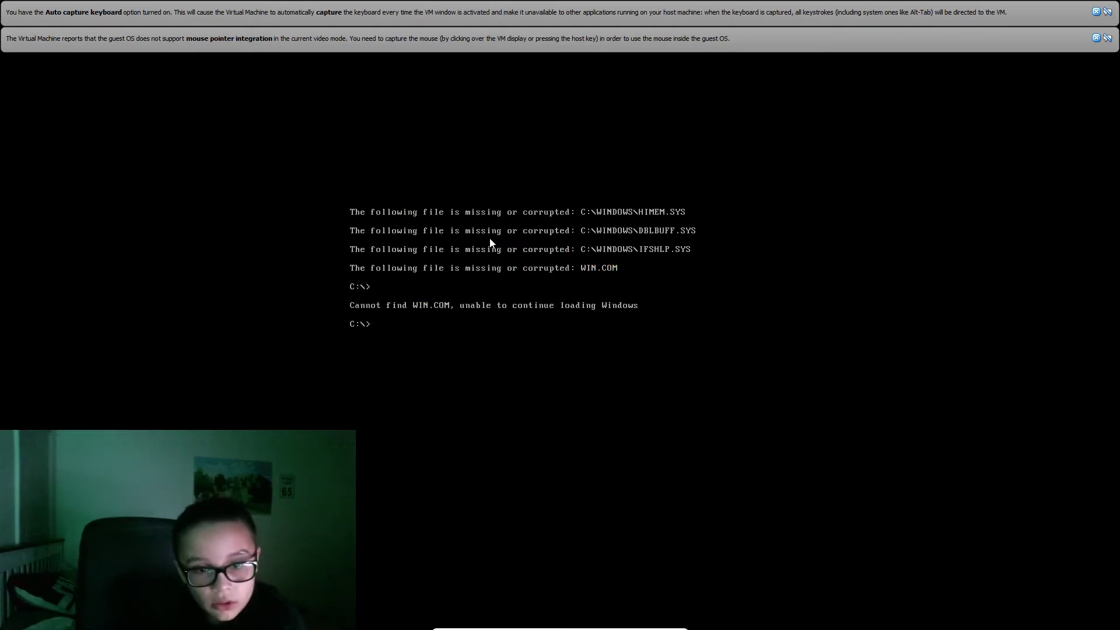